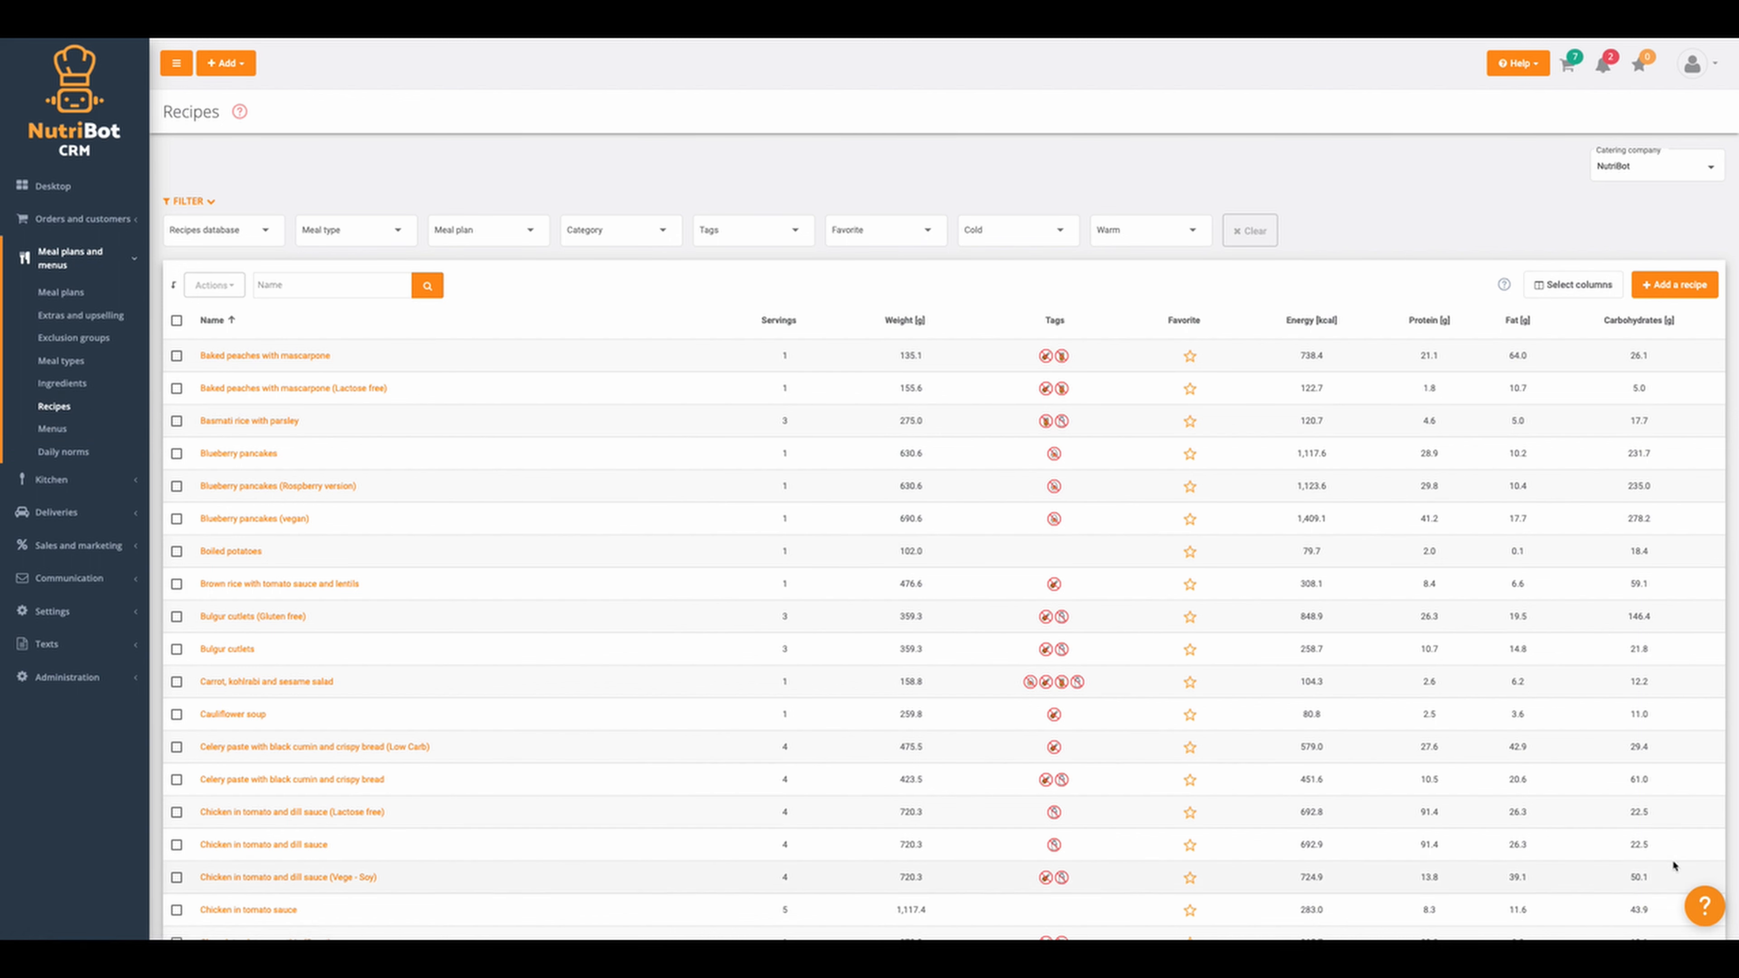
Open the "Basics - Menus fundamentals" help guide and read the nutritionist module introduction, continuing to the dictionary page
left_click(1704, 906)
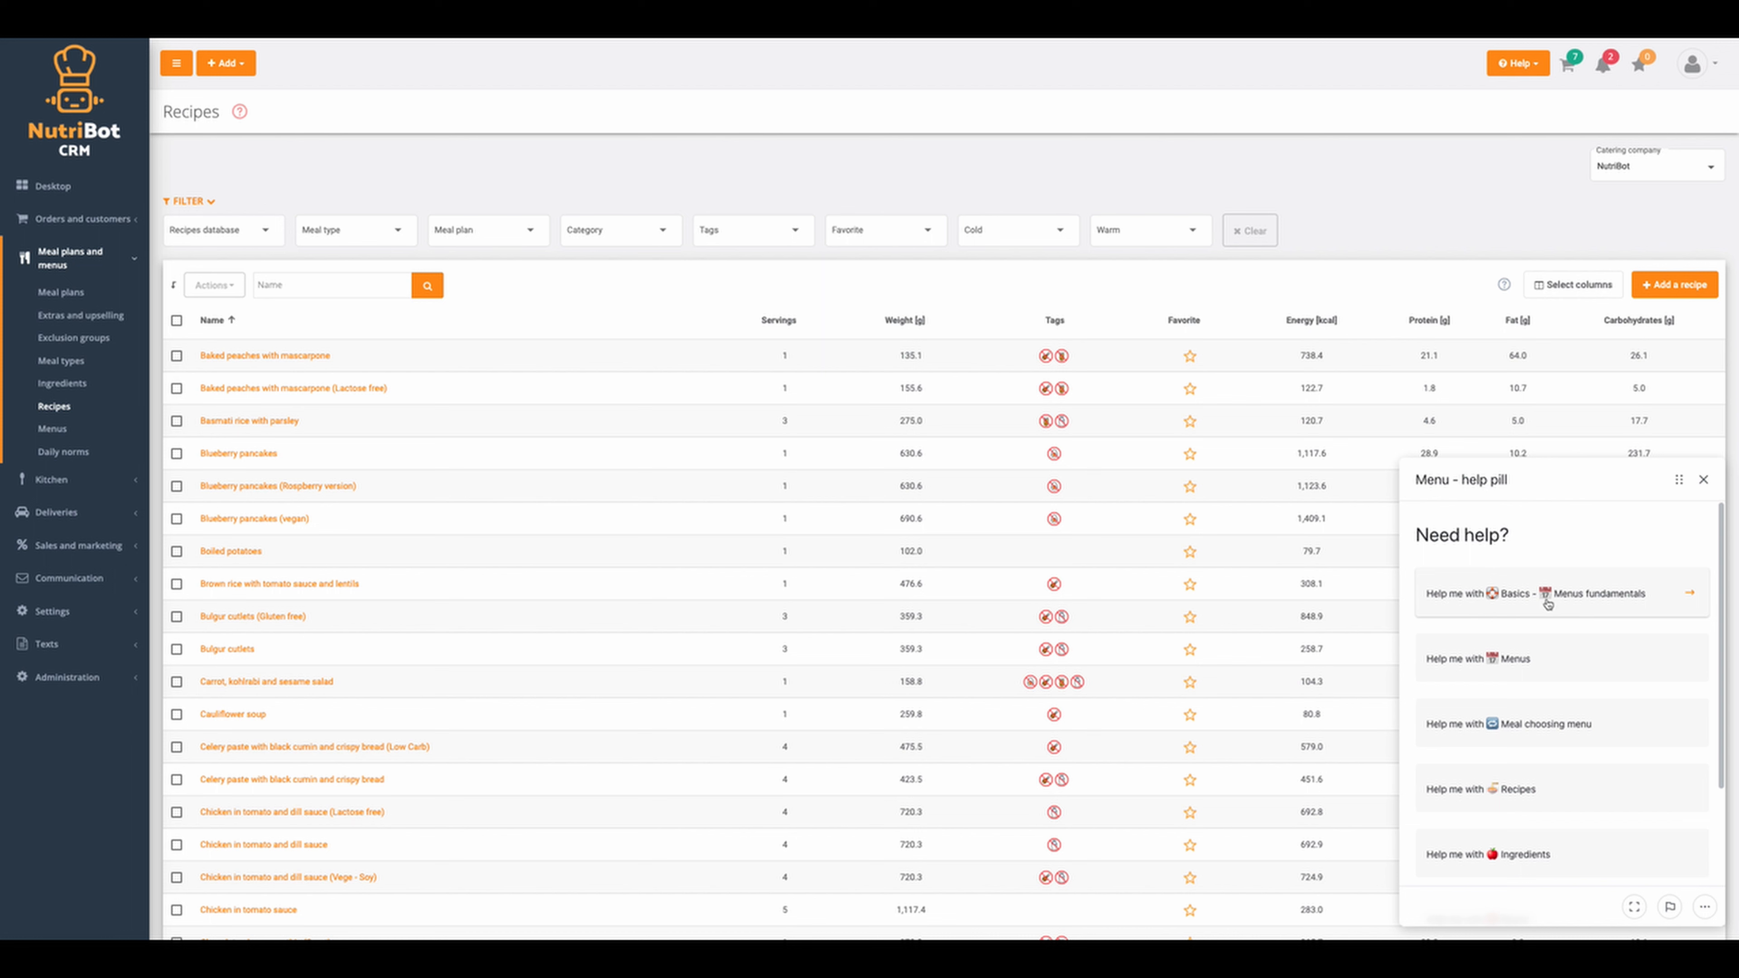
left_click(1512, 595)
scroll(1503, 709, "down", 3)
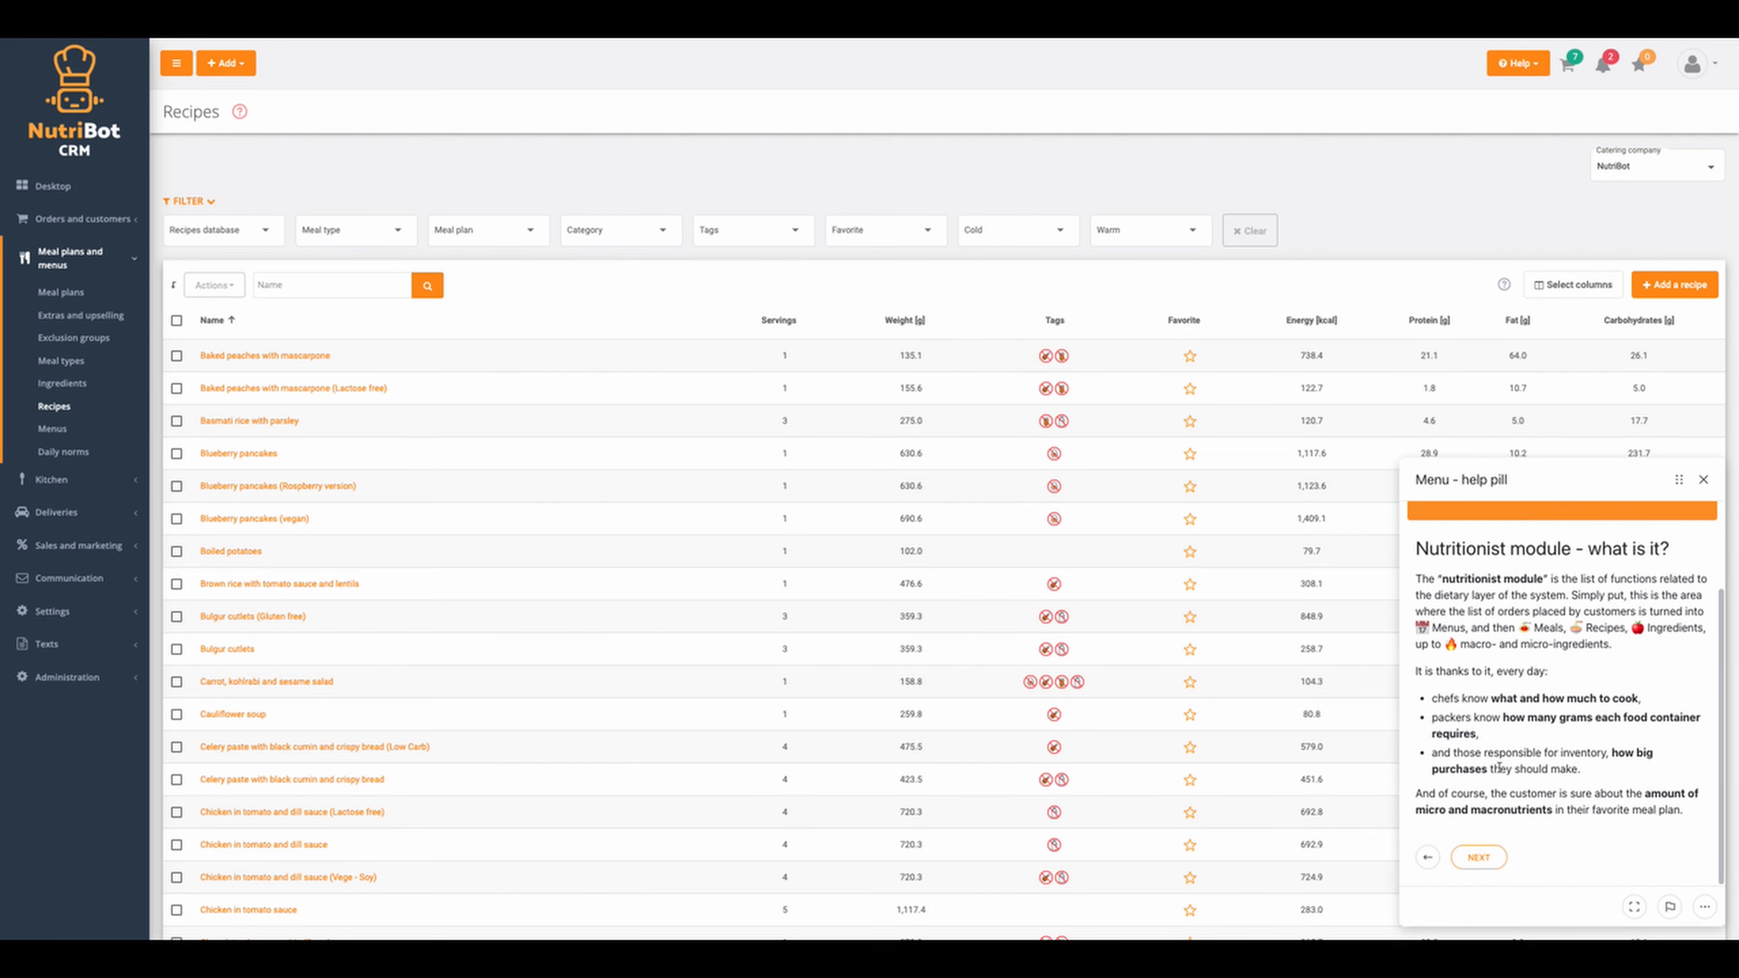
scroll(1501, 765, "down", 4)
left_click(1484, 859)
scroll(1247, 623, "up", 5)
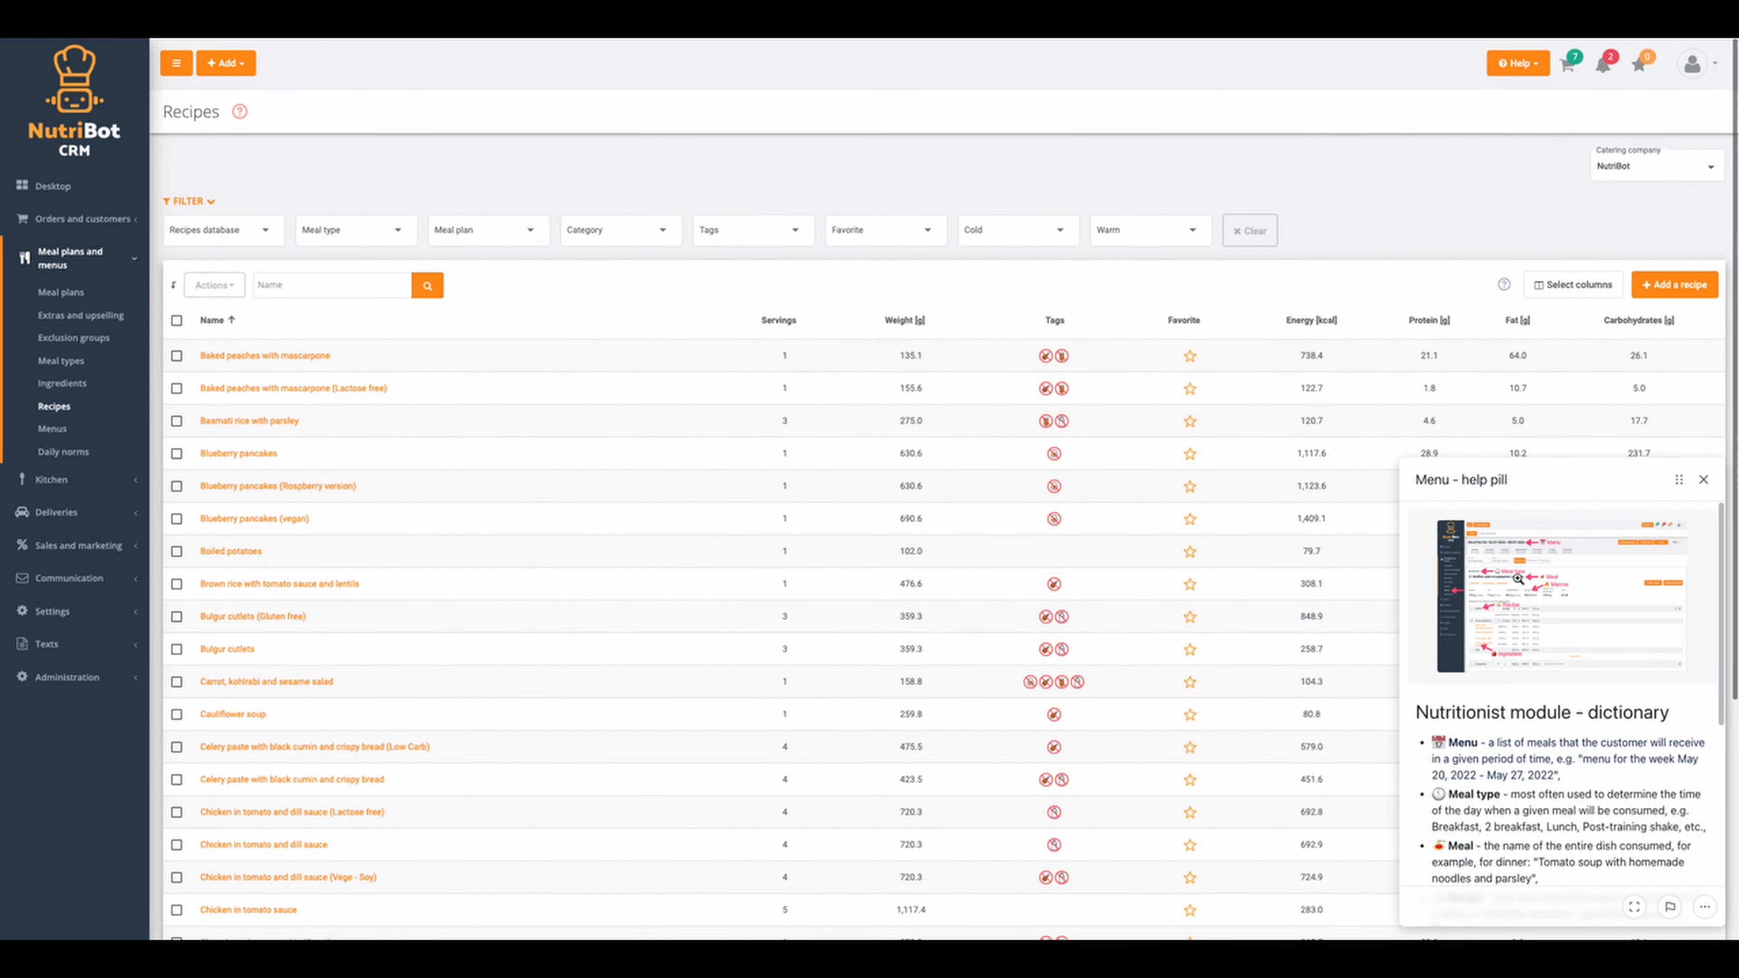
Examine the enlarged annotated meal list image in the nutritionist module dictionary, close it and read the term definitions
left_click(1533, 595)
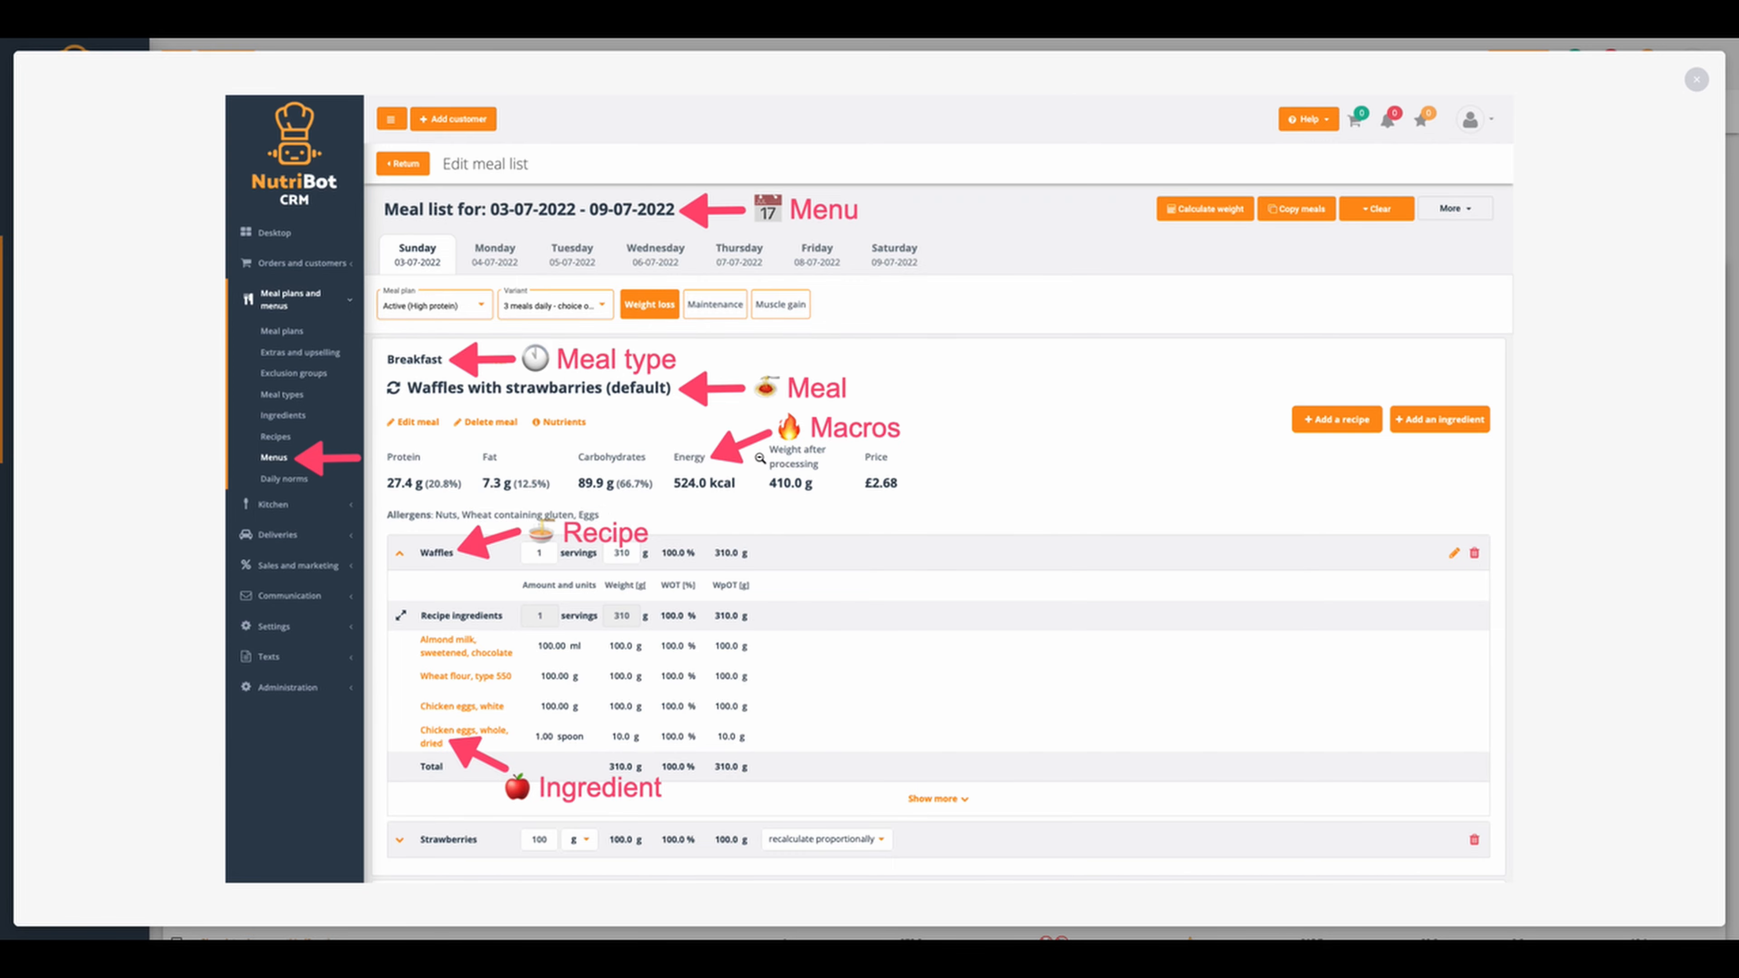
left_click(1702, 84)
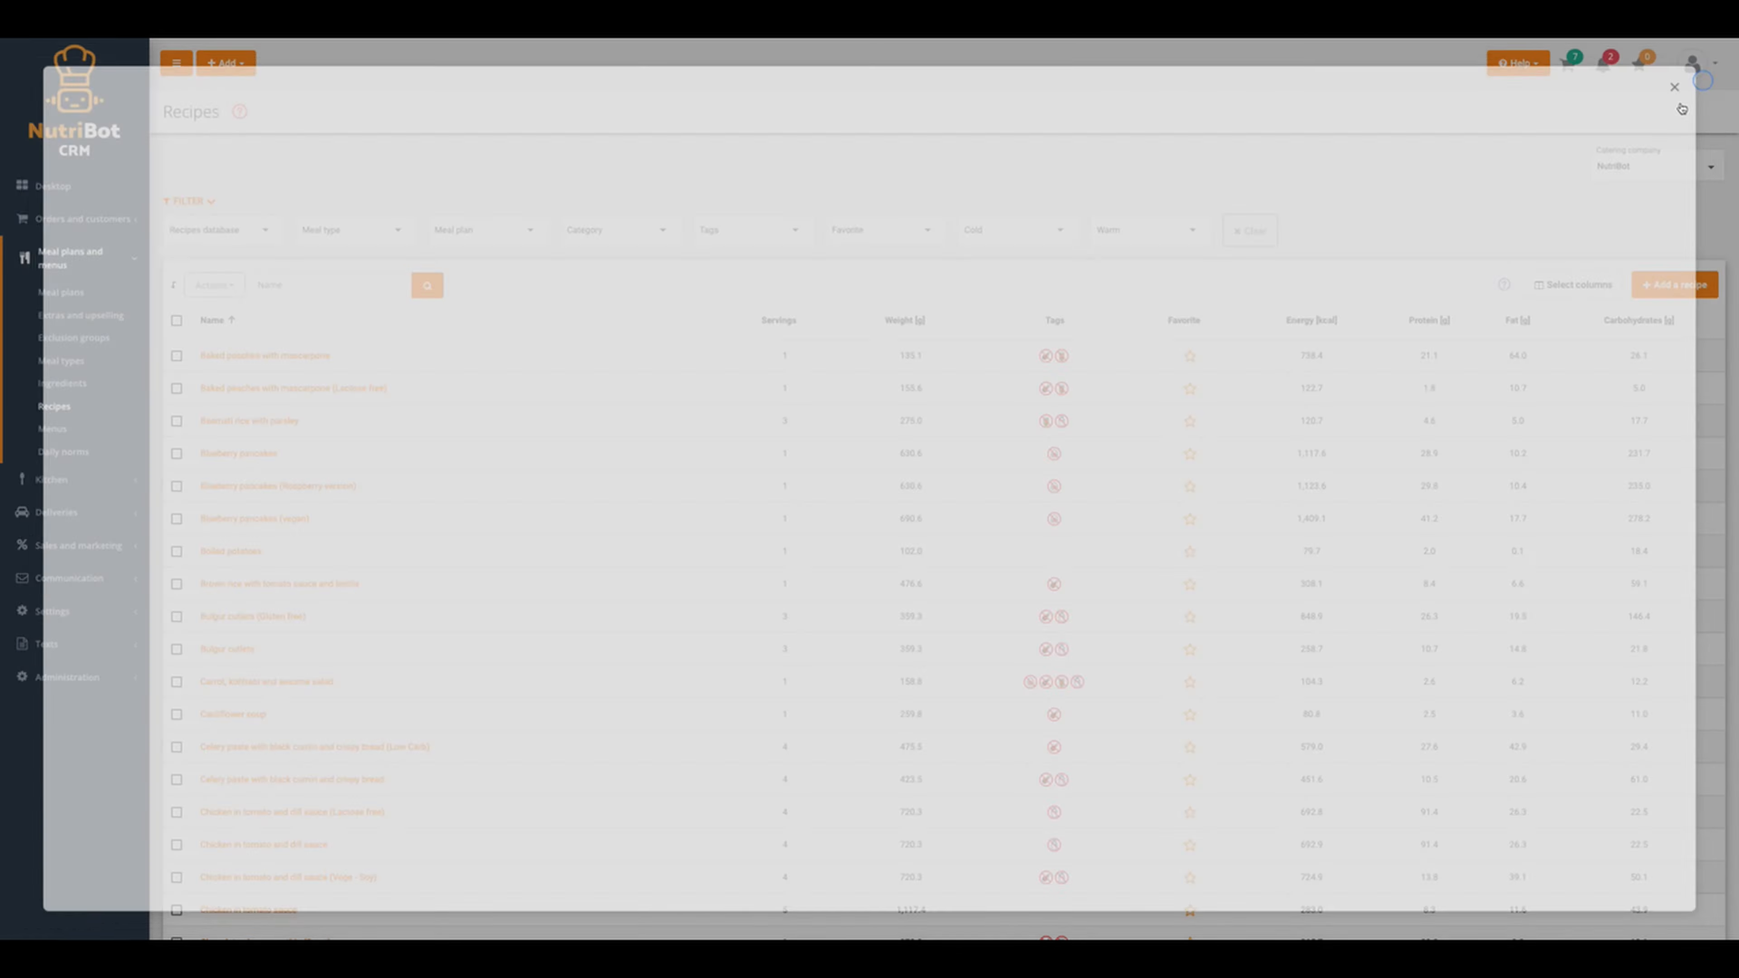
scroll(1597, 786, "down", 2)
scroll(1595, 785, "down", 2)
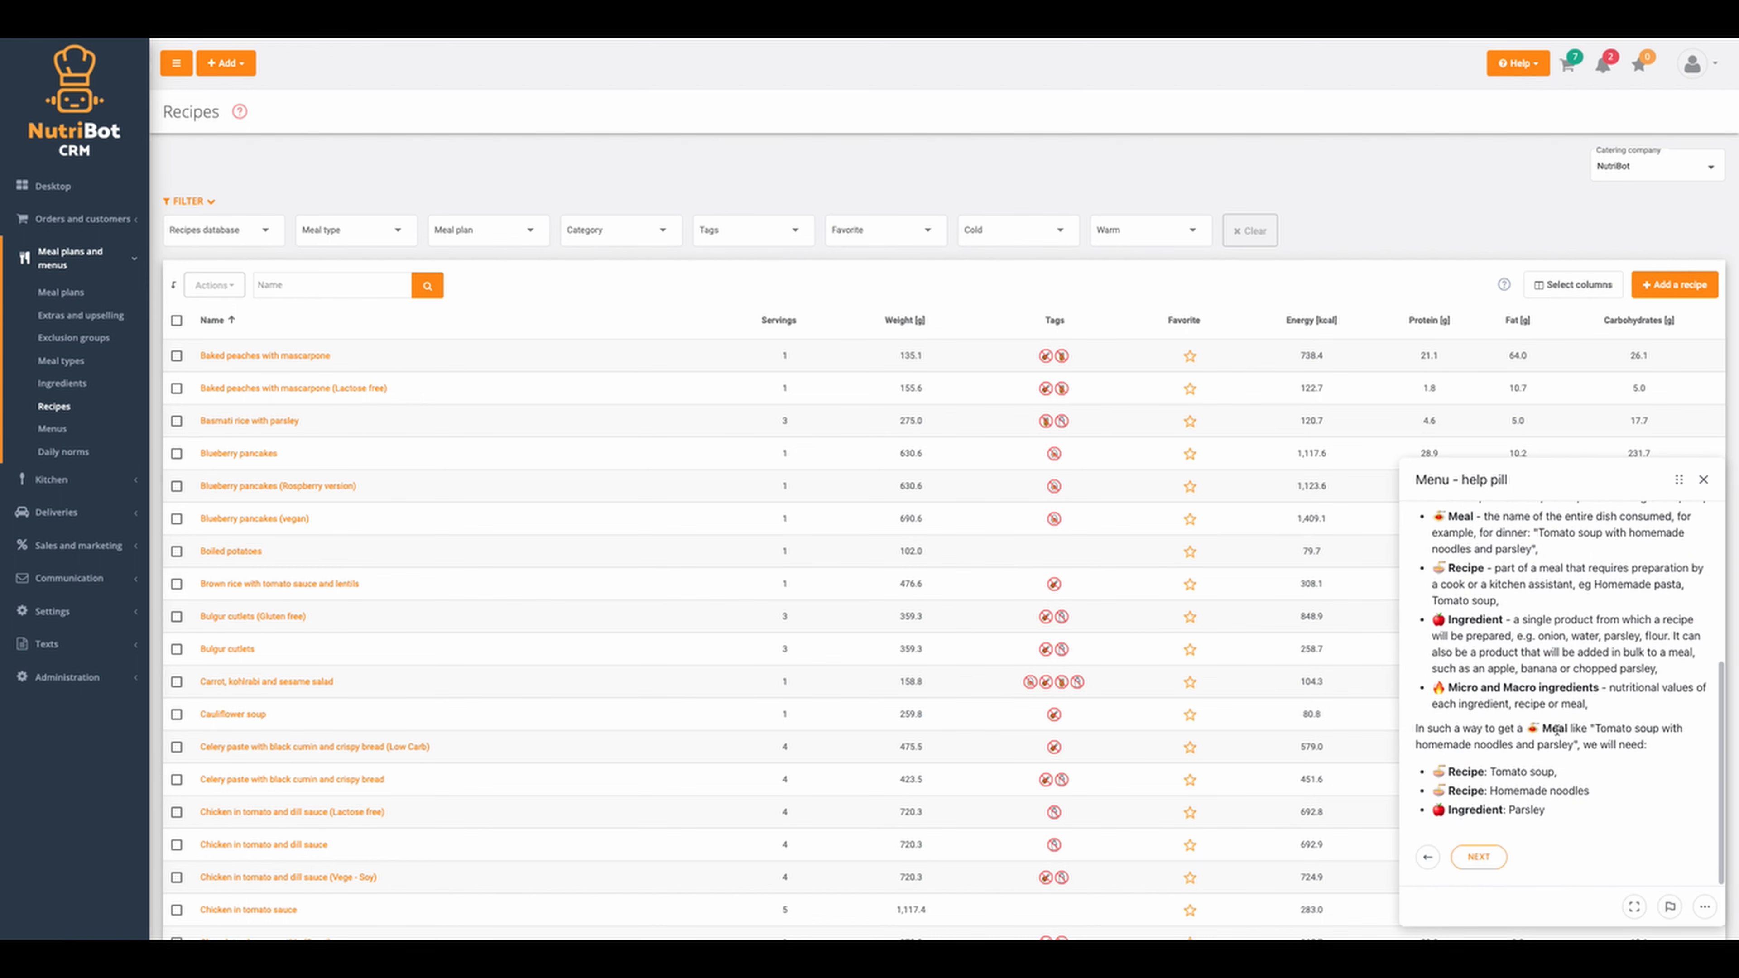
Examine the dictionary's "Tomato soup with homemade noodles and parsley" example, highlighting the meal name and its recipe and ingredient components
left_click_drag(1595, 728, 1570, 759)
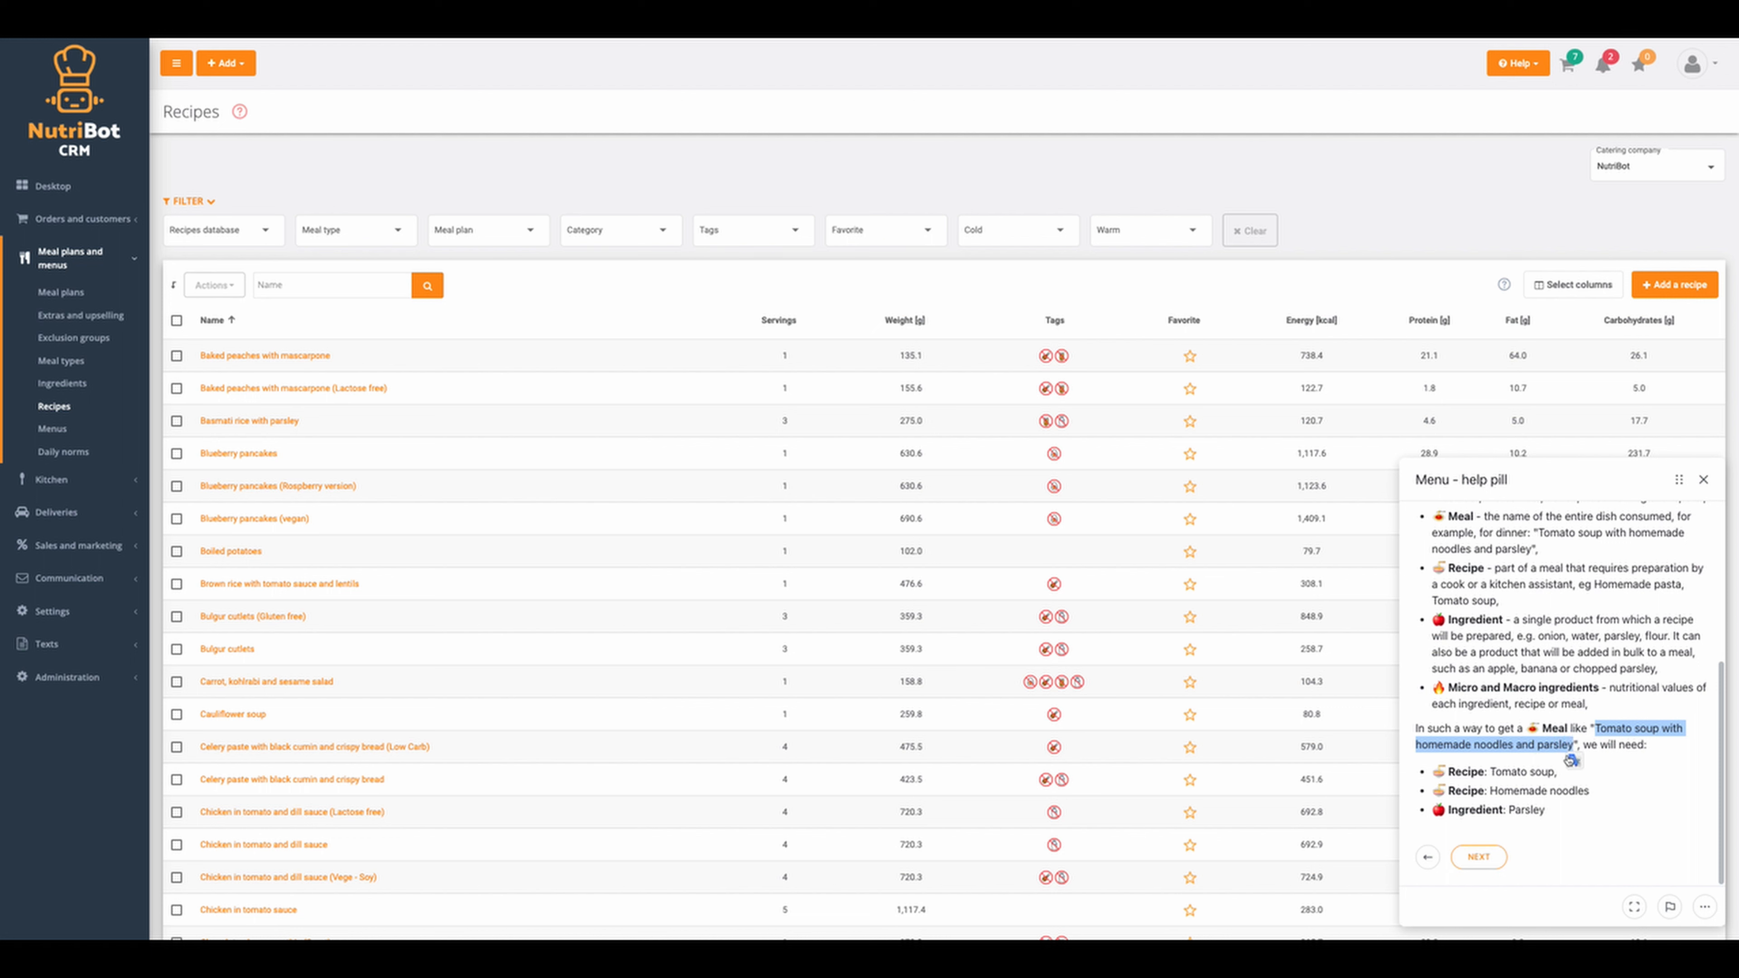
left_click(1531, 750)
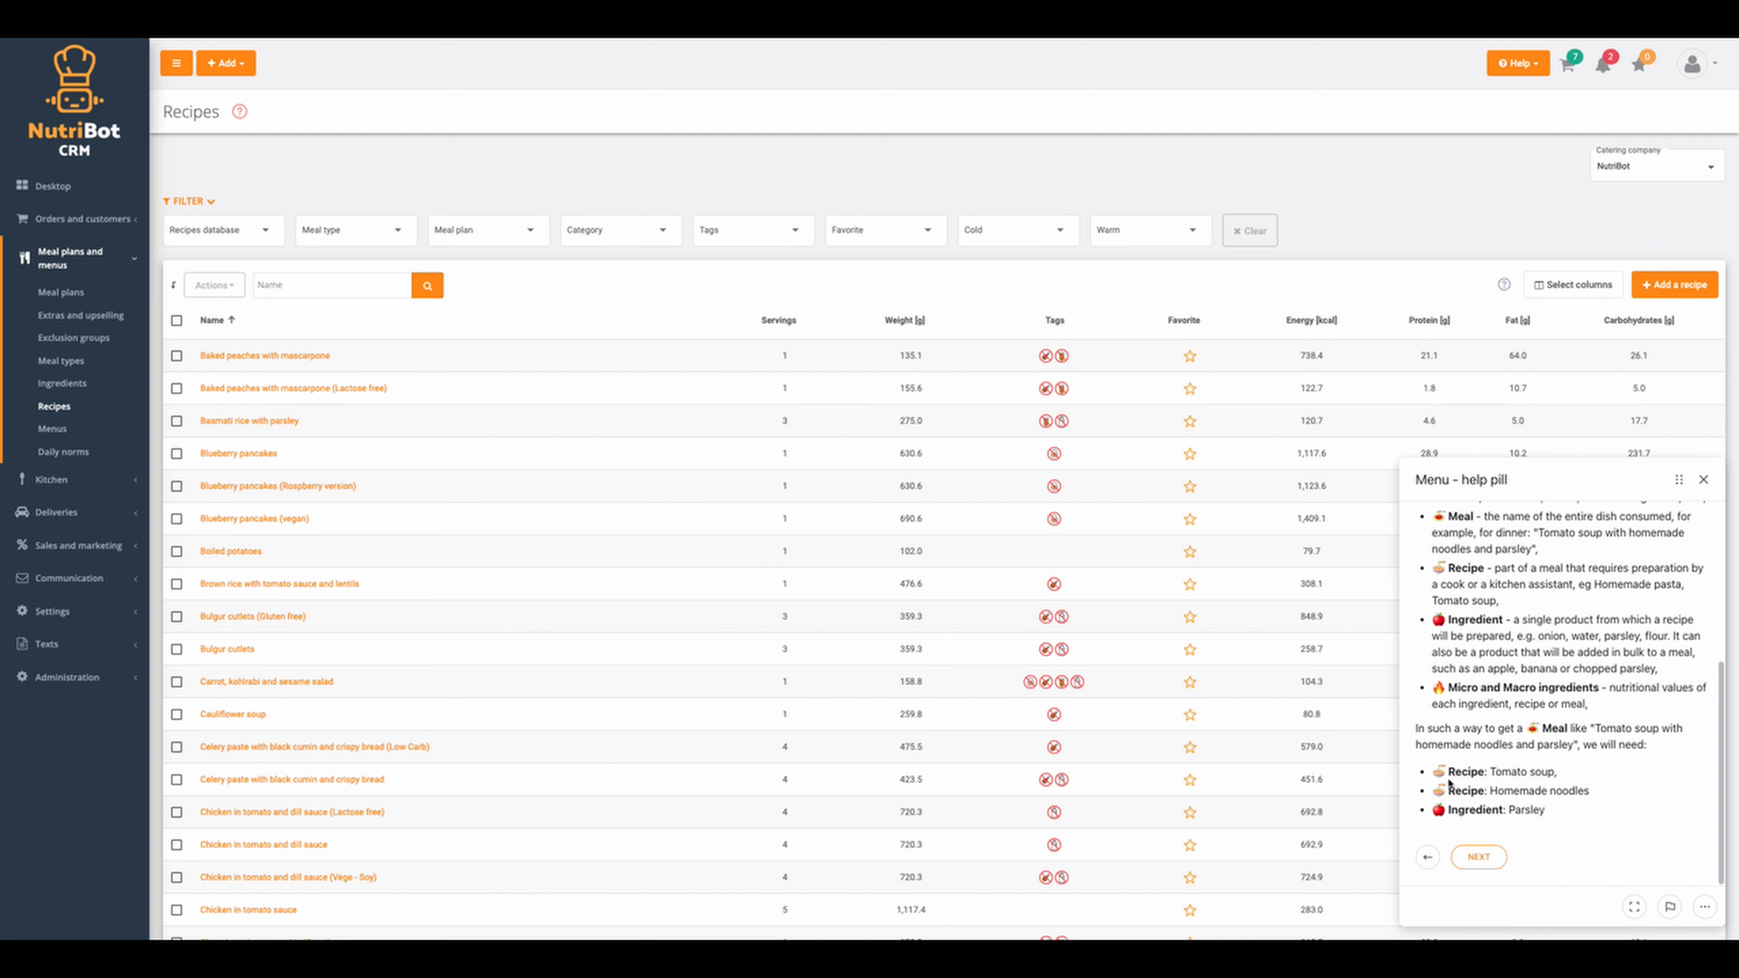
left_click_drag(1448, 774, 1554, 773)
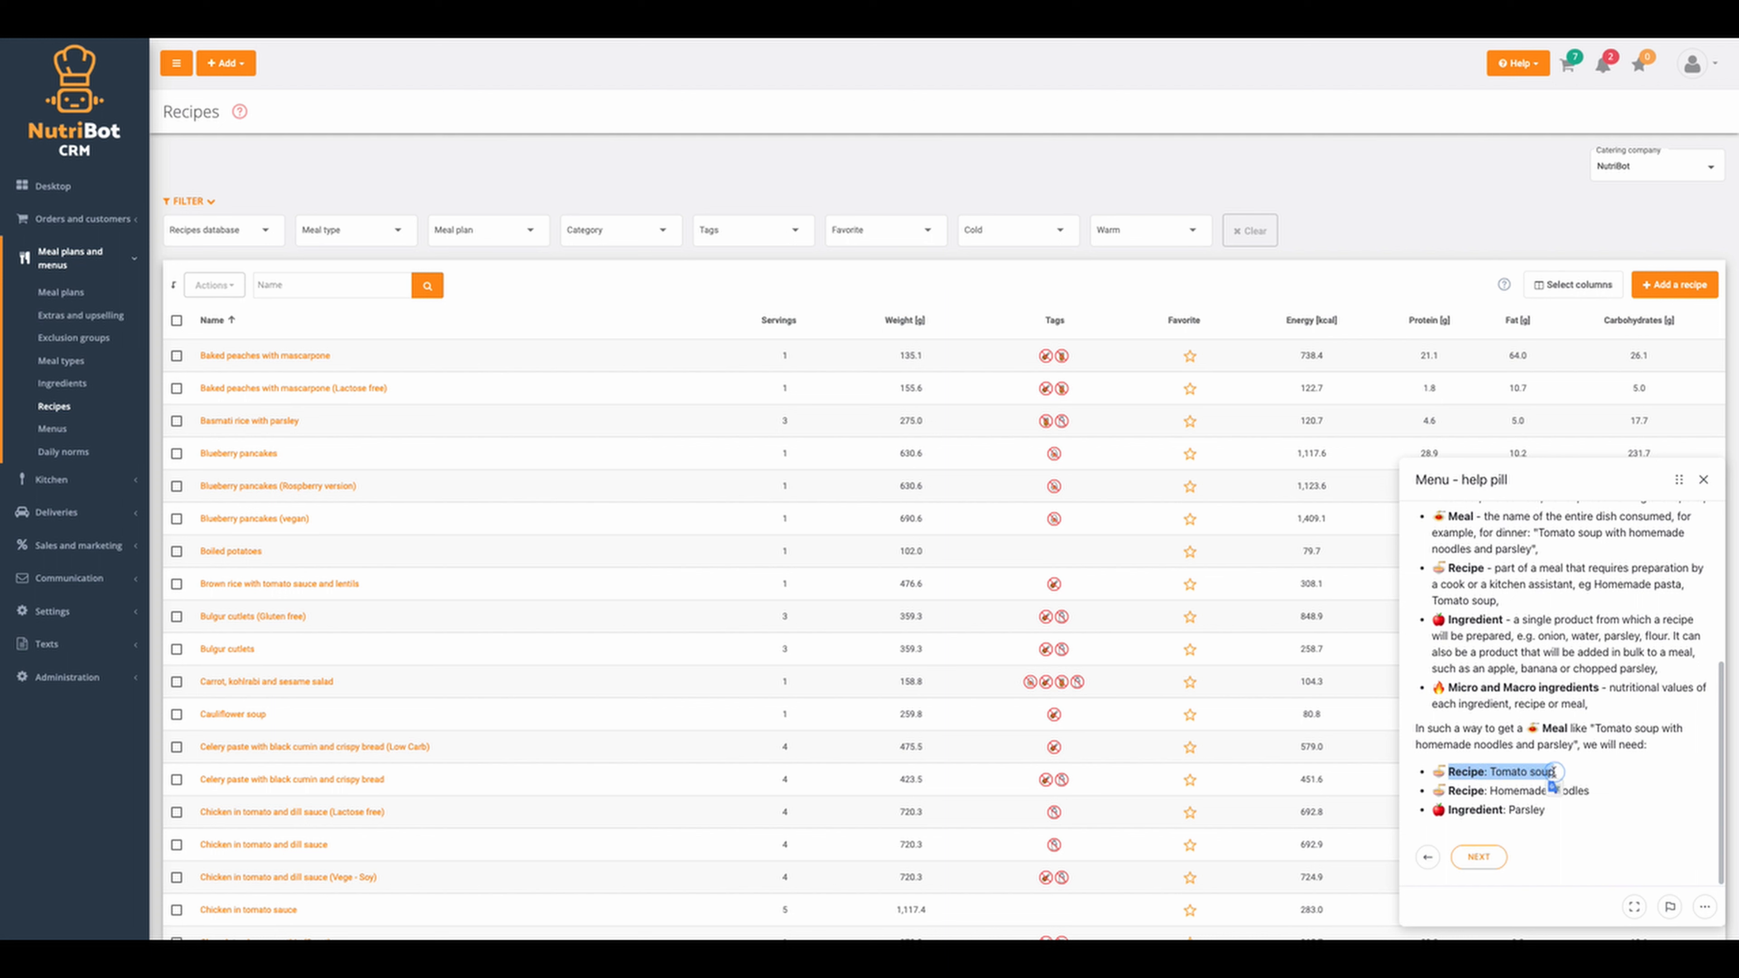
left_click_drag(1449, 791, 1586, 789)
left_click(1496, 808)
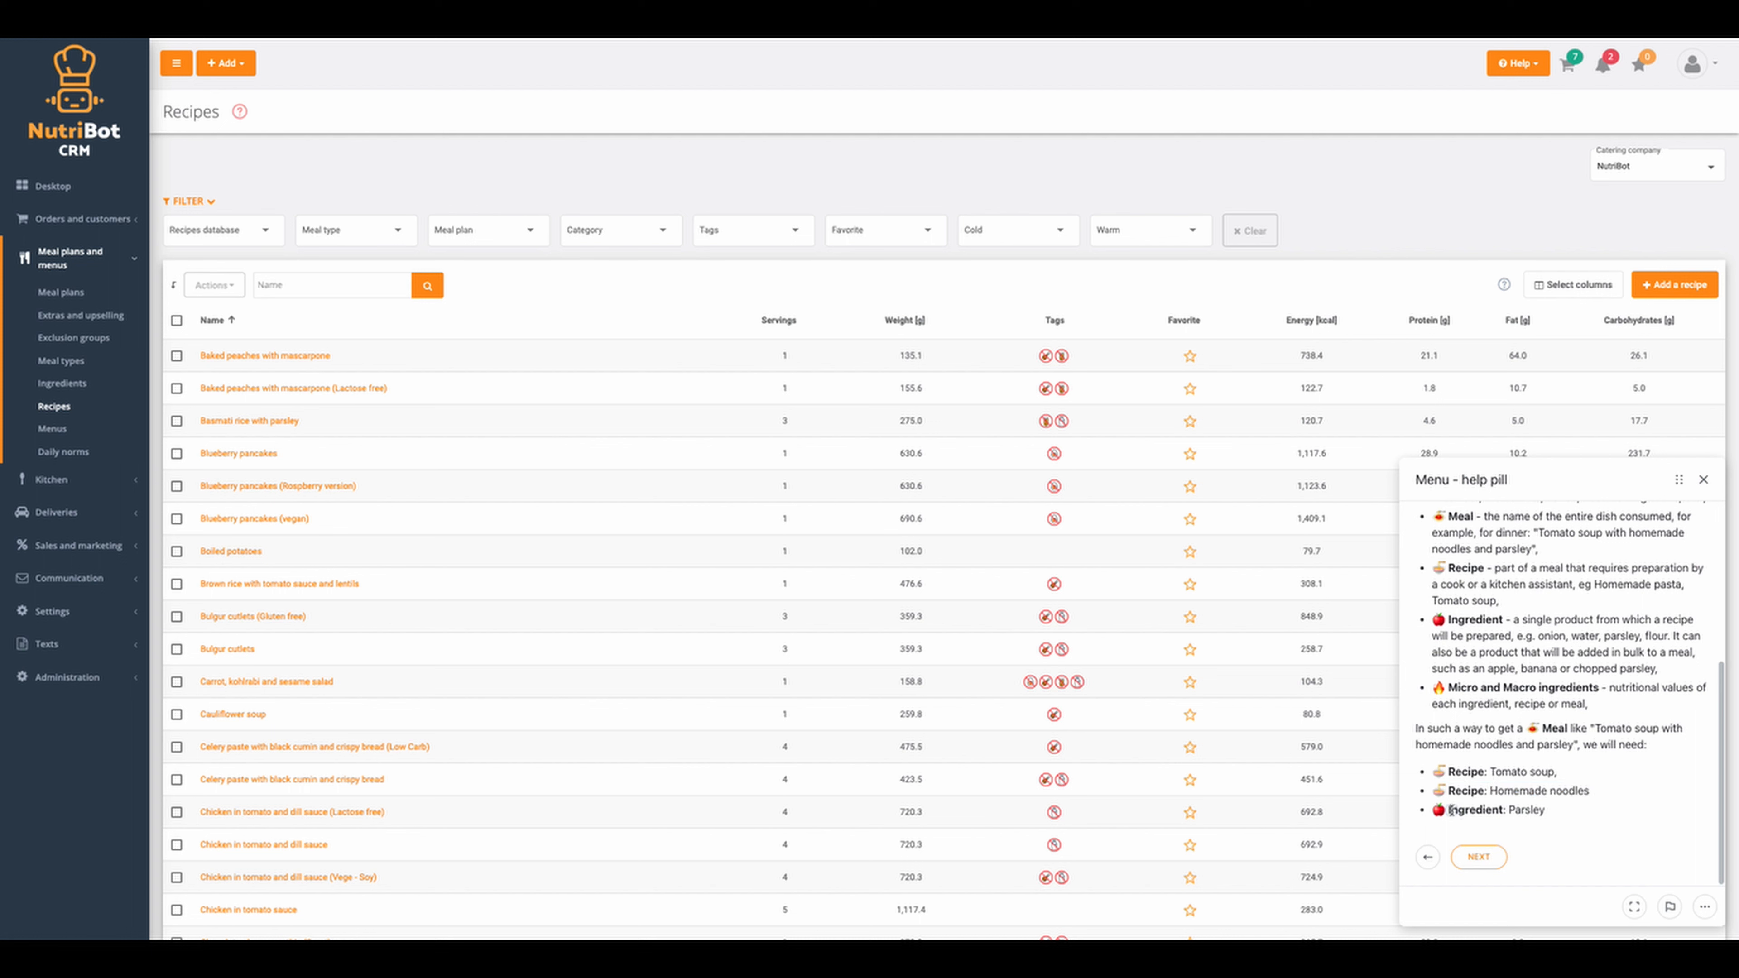
left_click_drag(1450, 809, 1546, 809)
left_click(1501, 809)
scroll(1467, 803, "up", 5)
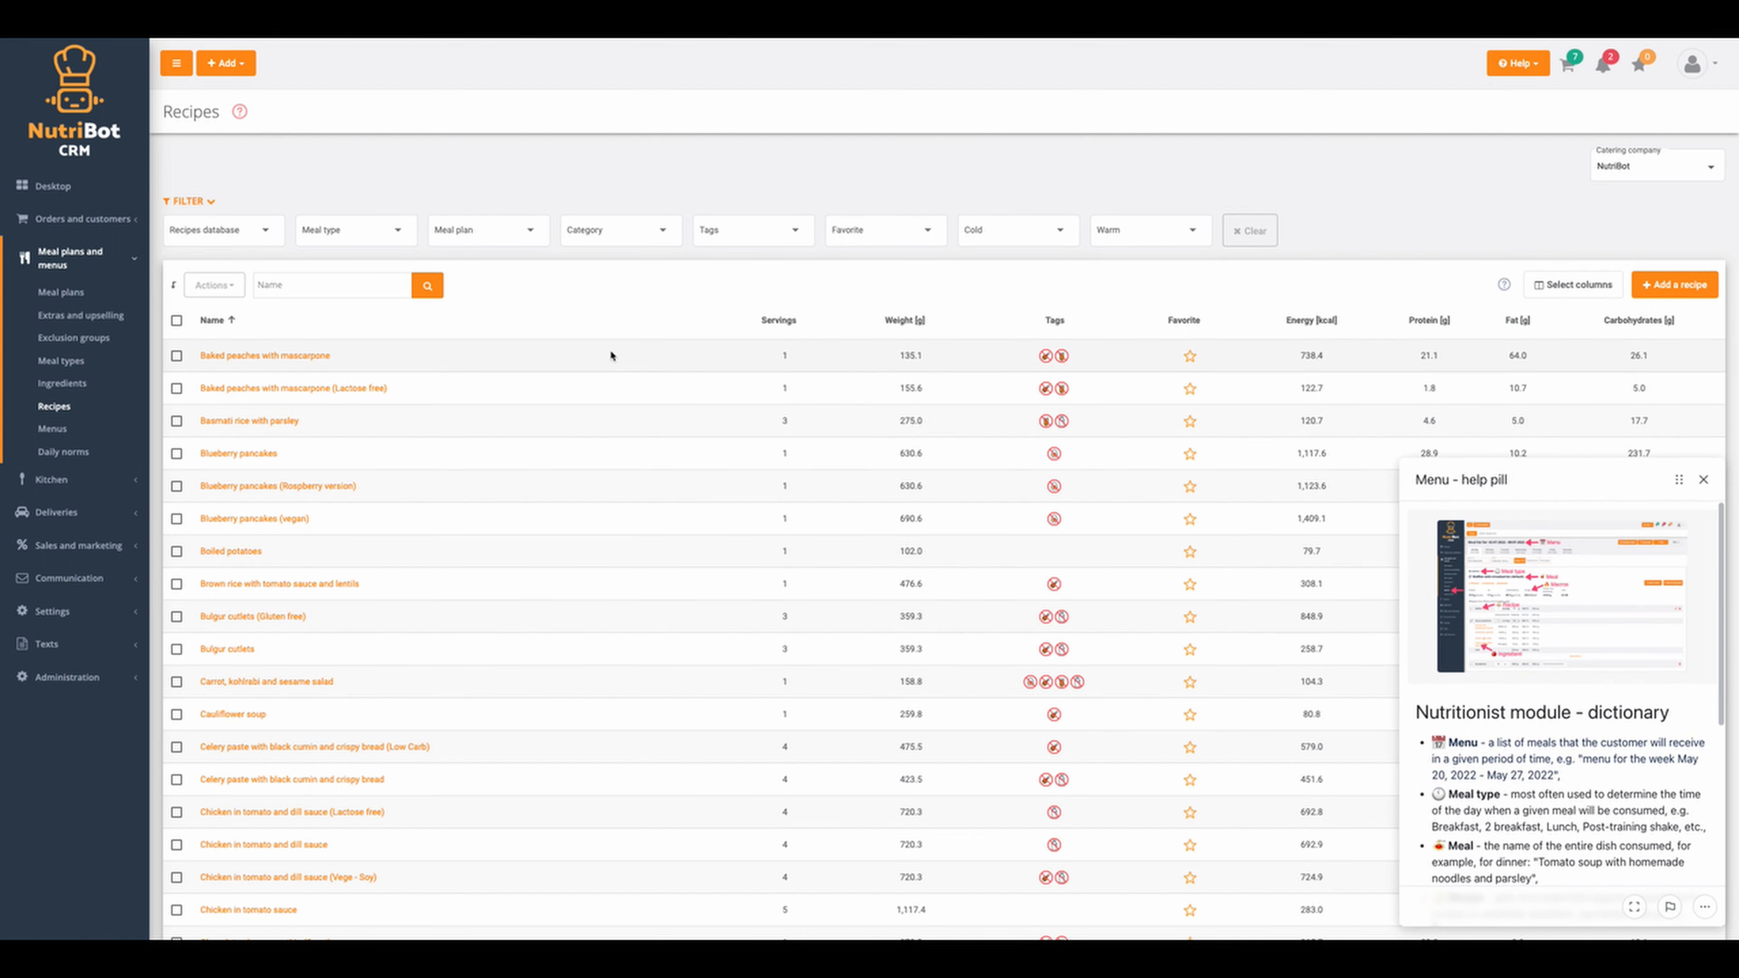
scroll(1493, 661, "down", 10)
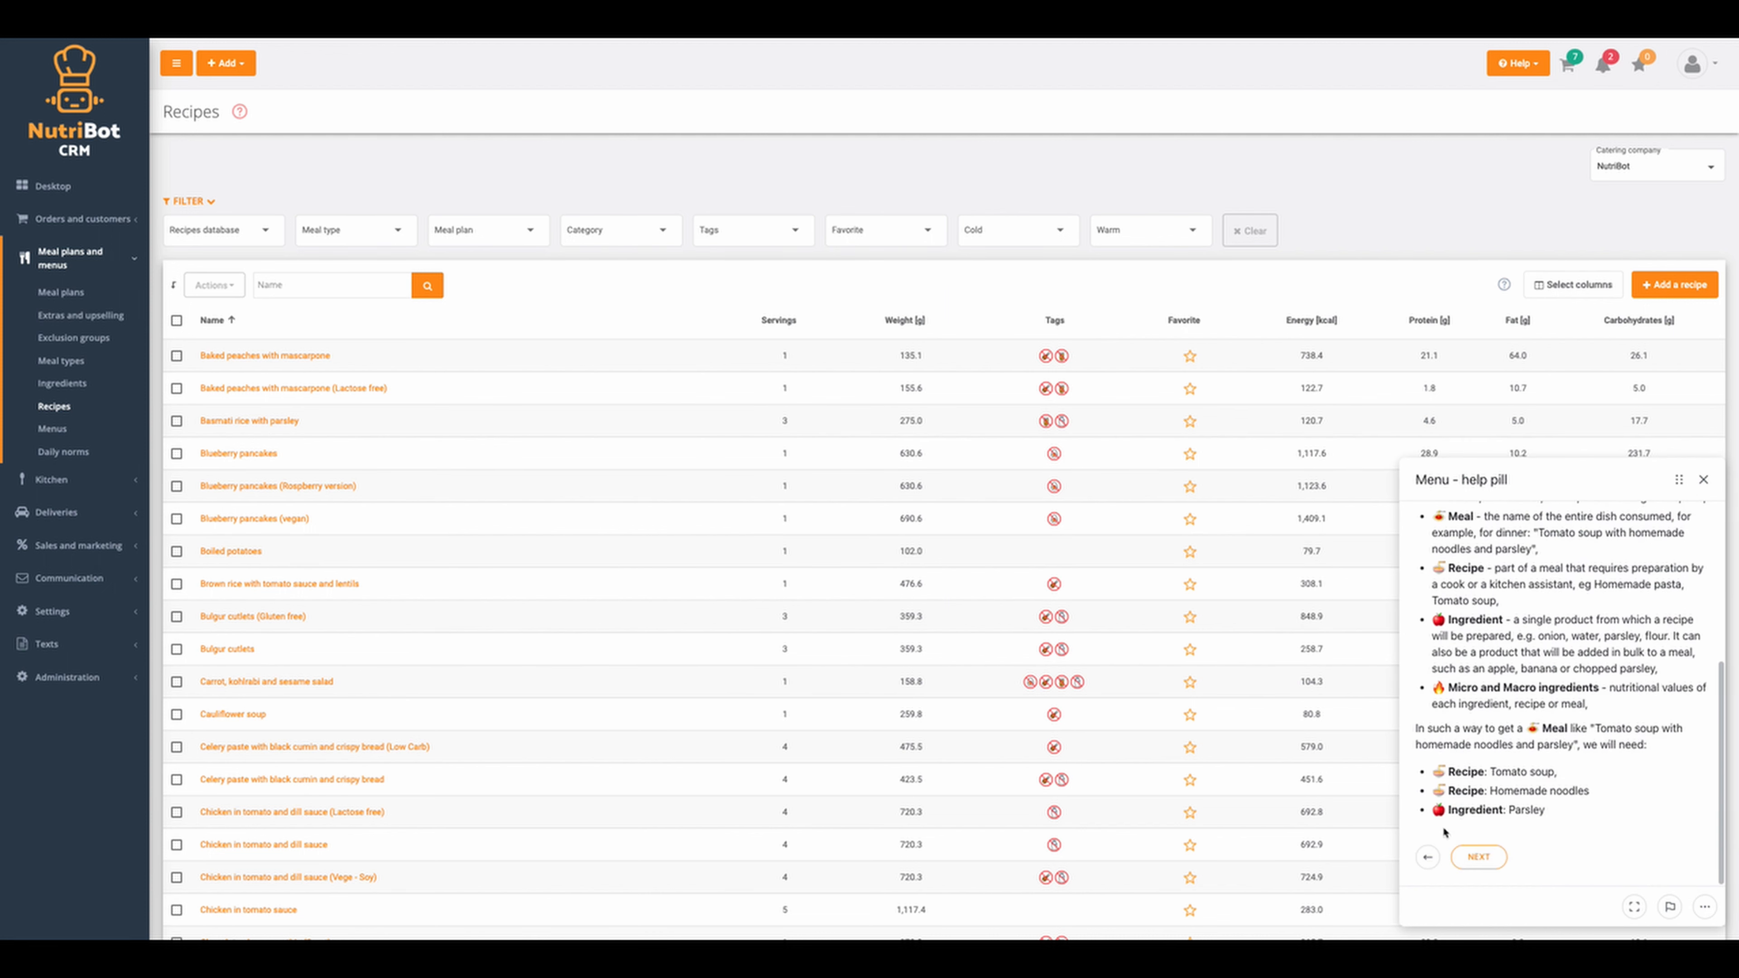
Go back to the help topic list and open the "Recipe - adding" guide from the Recipes topic
left_click(1433, 856)
scroll(1431, 864, "down", 5)
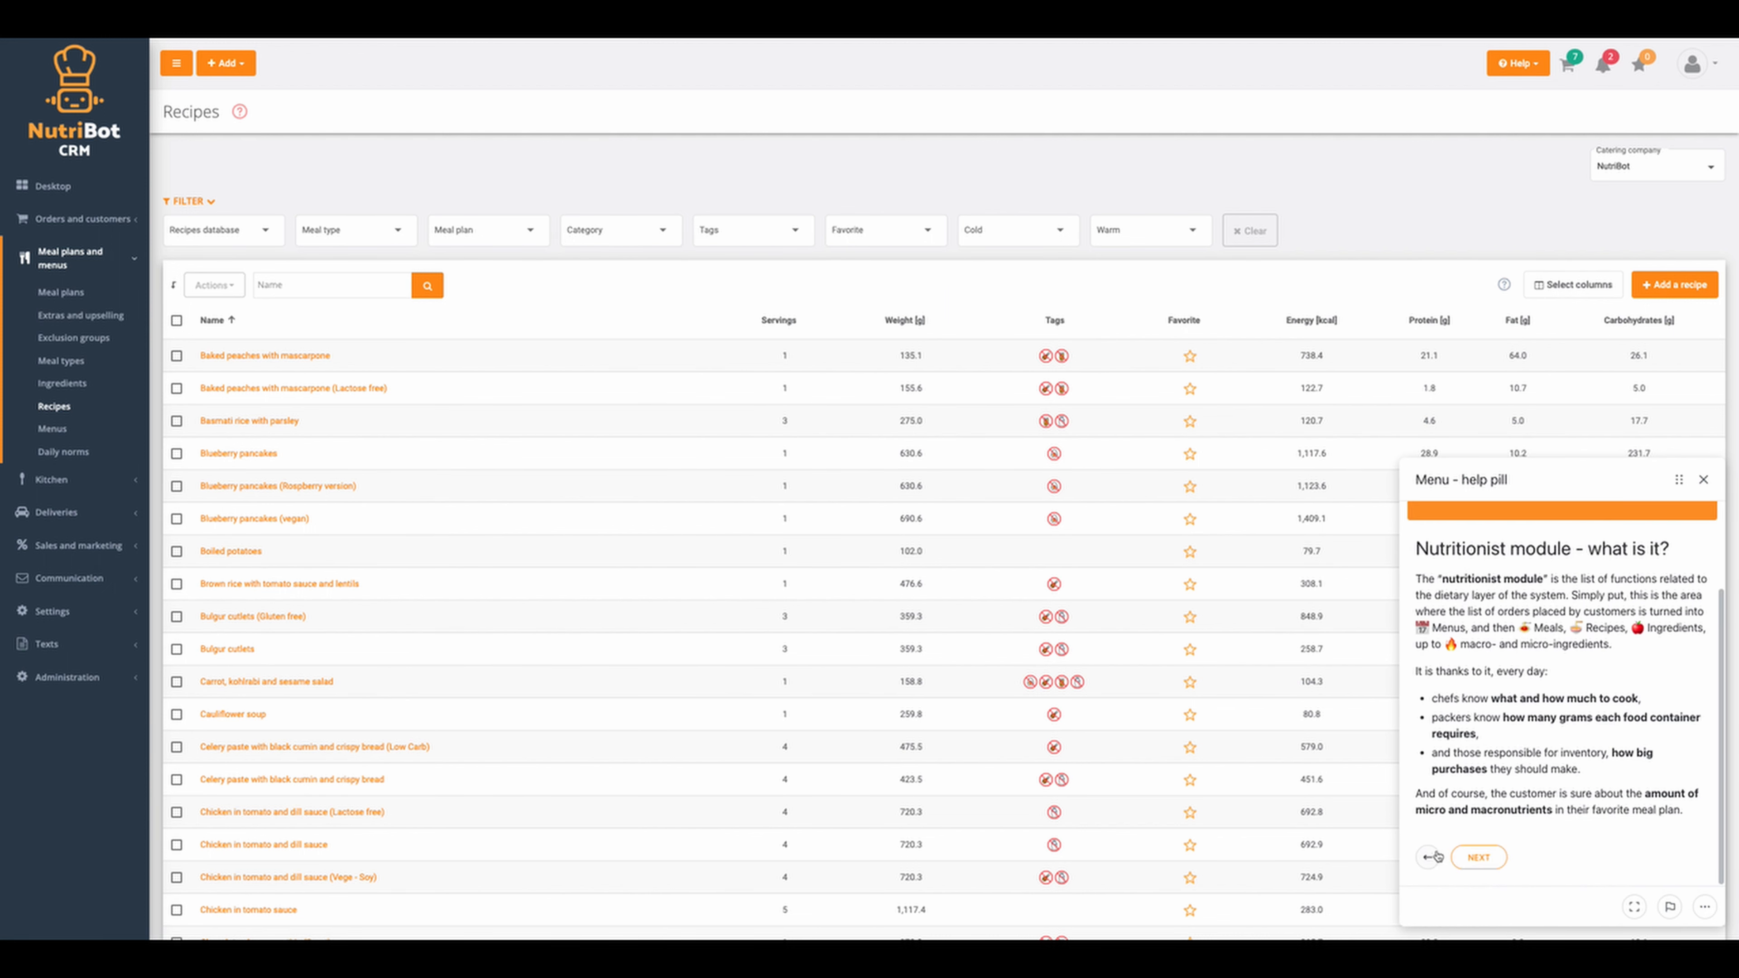
left_click(1434, 853)
scroll(1468, 767, "down", 1)
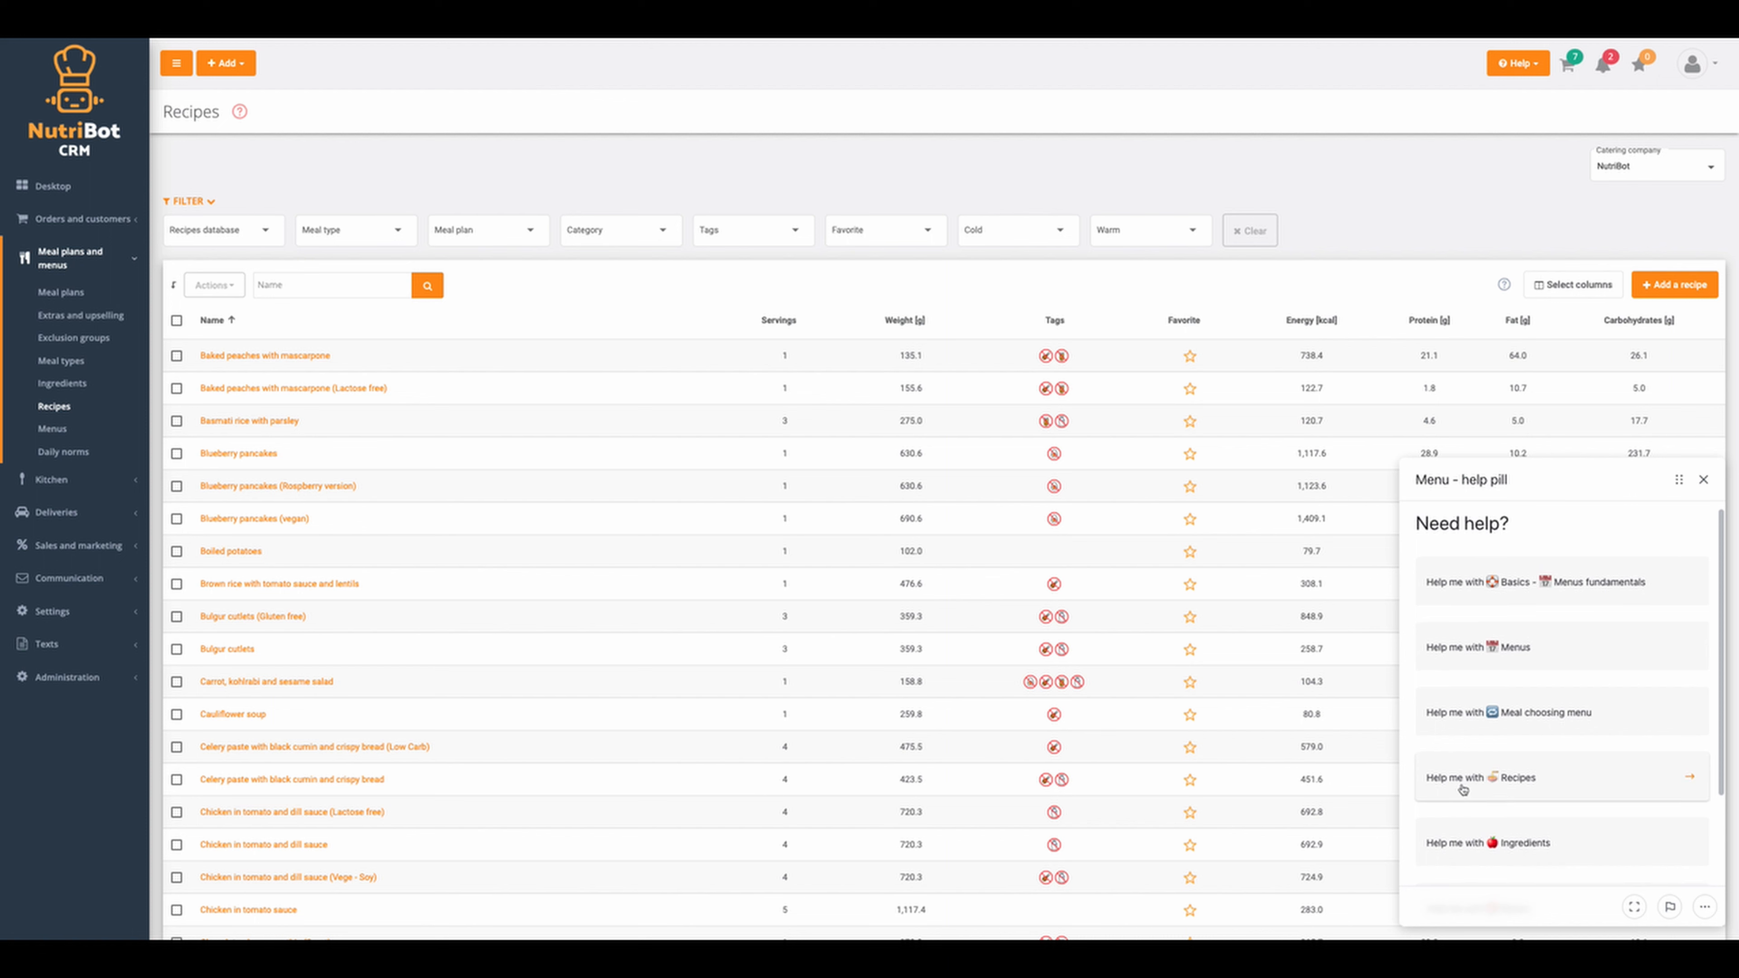
left_click(1522, 779)
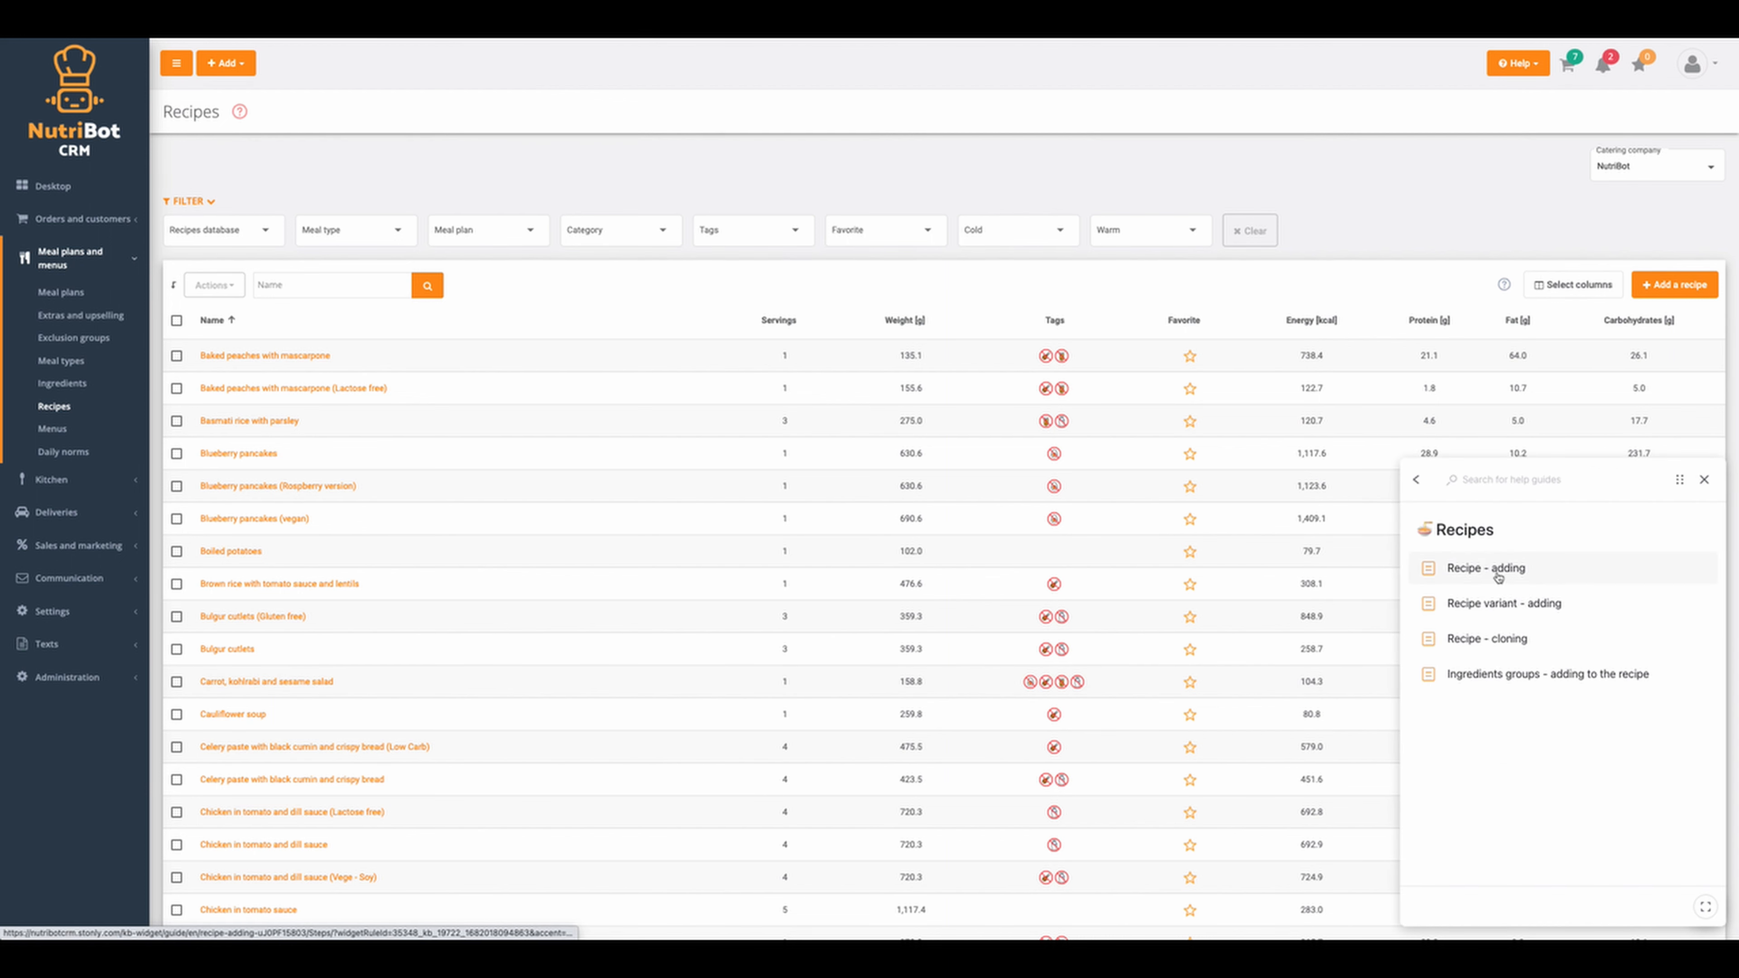
left_click(1510, 576)
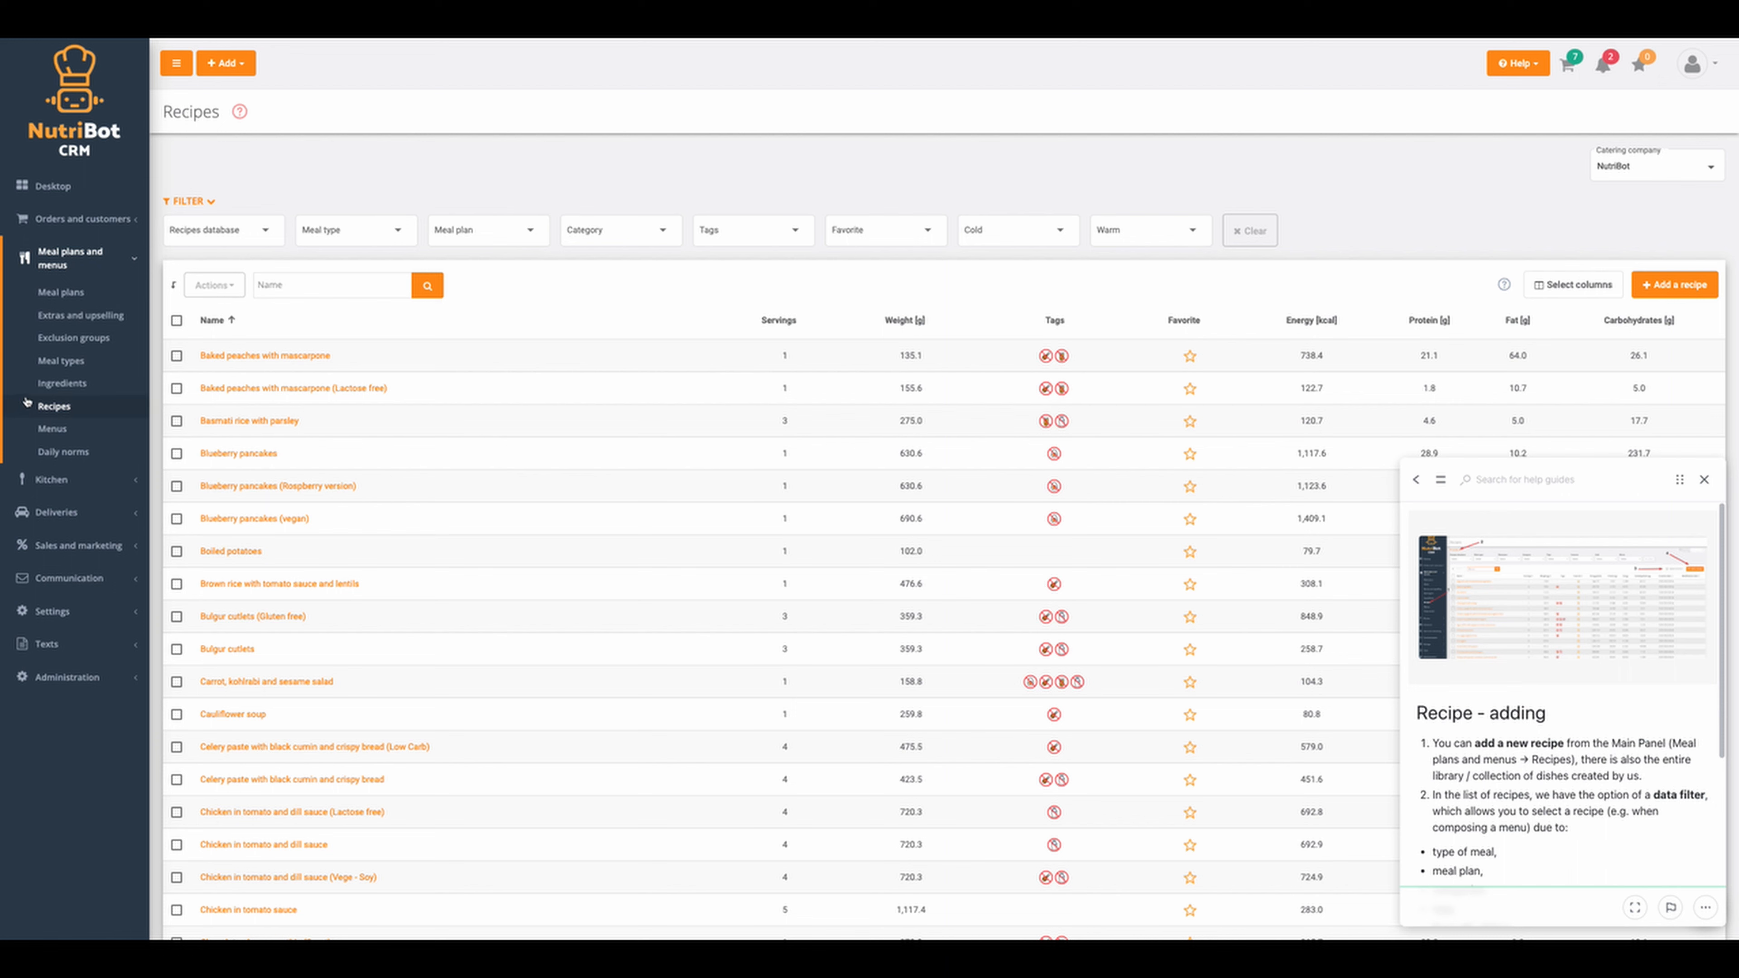
Browse the ingredients list, review the details and nutrients of "4 nut cream", and return to the list
left_click(66, 389)
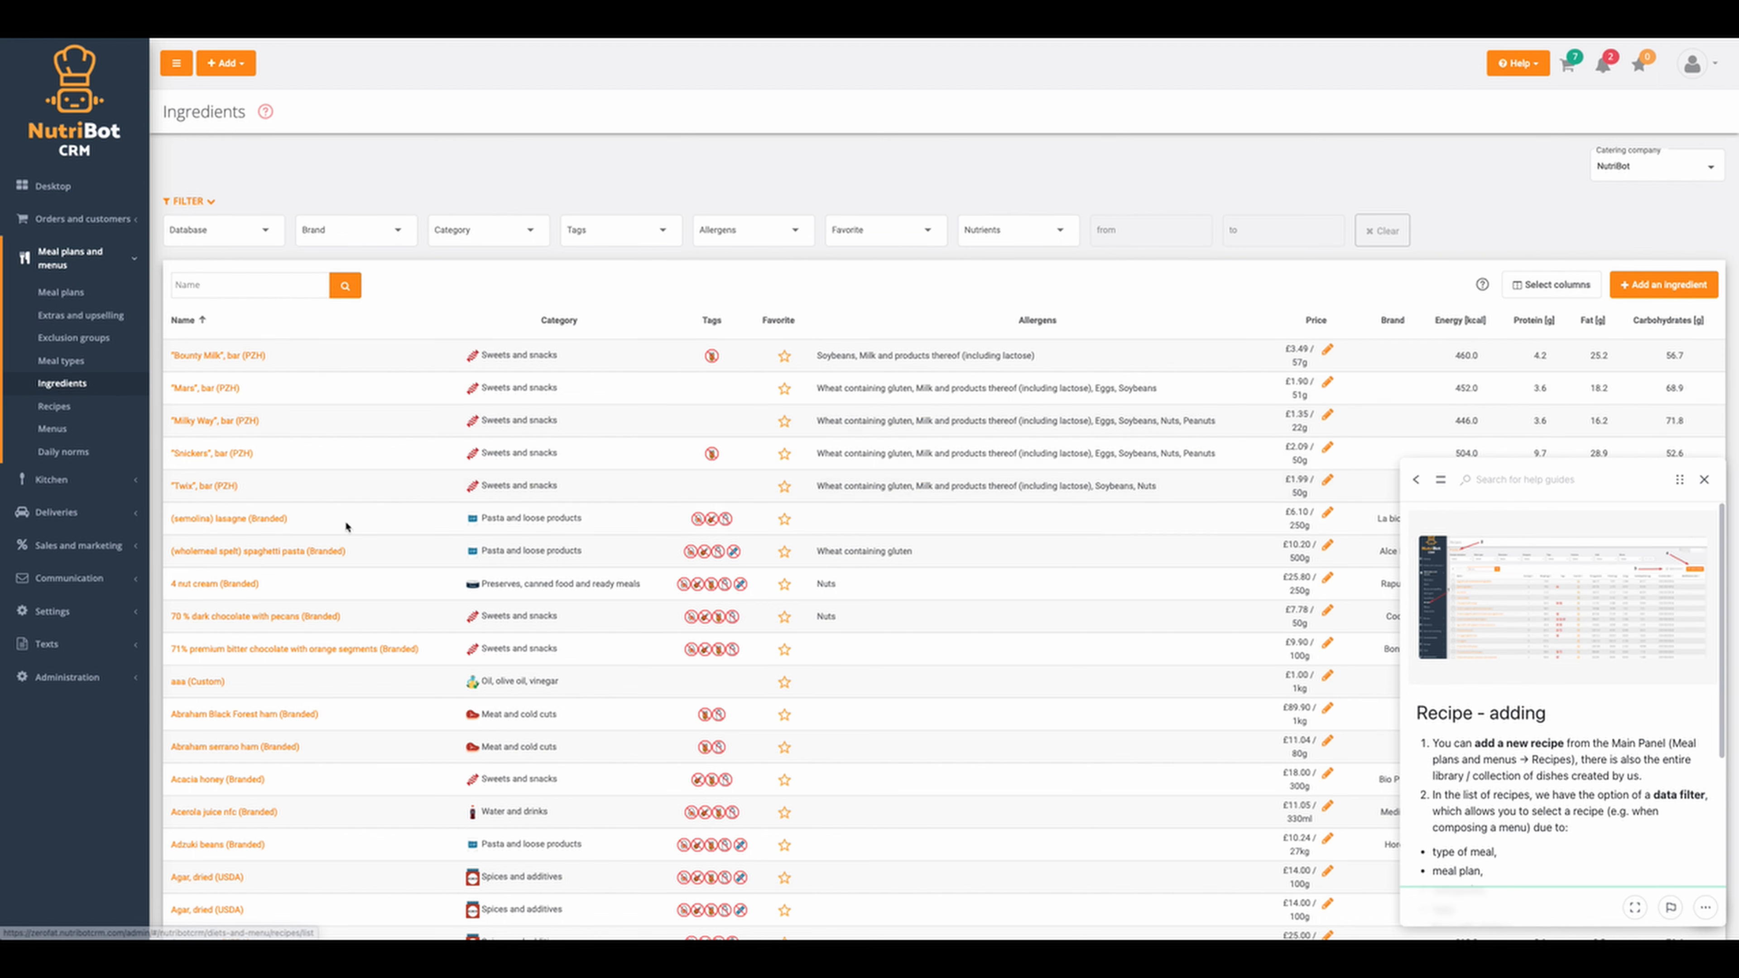
scroll(342, 512, "down", 5)
scroll(316, 542, "up", 5)
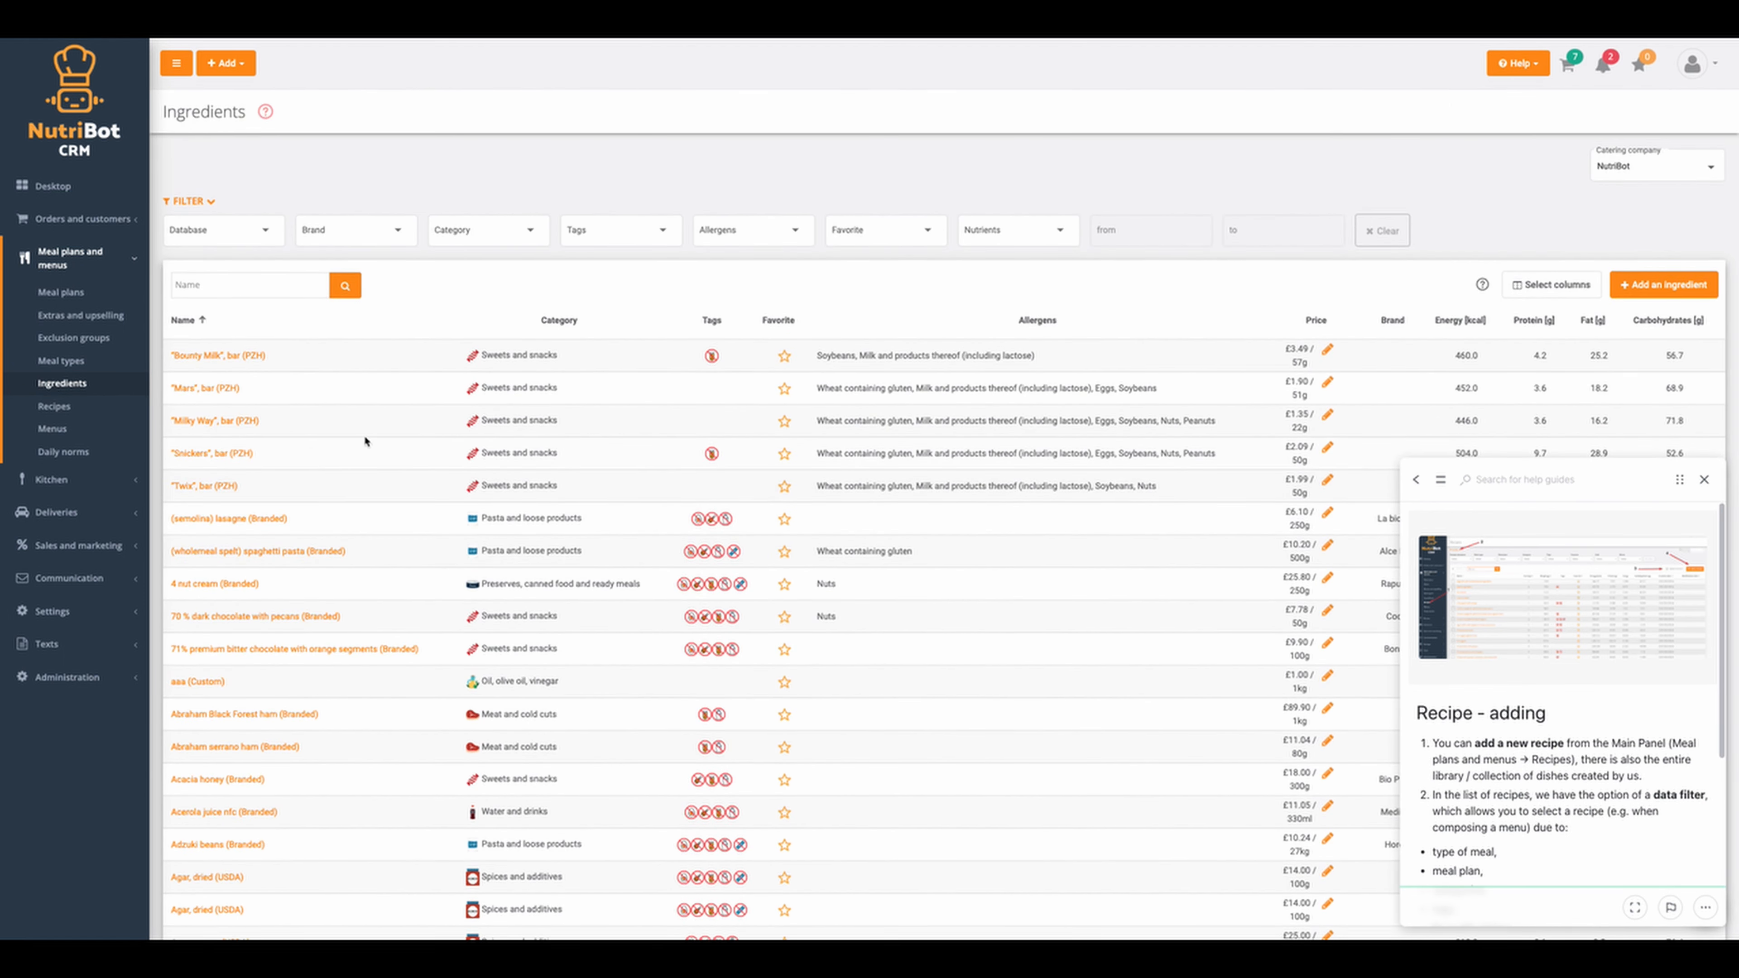
left_click(214, 584)
scroll(757, 556, "down", 8)
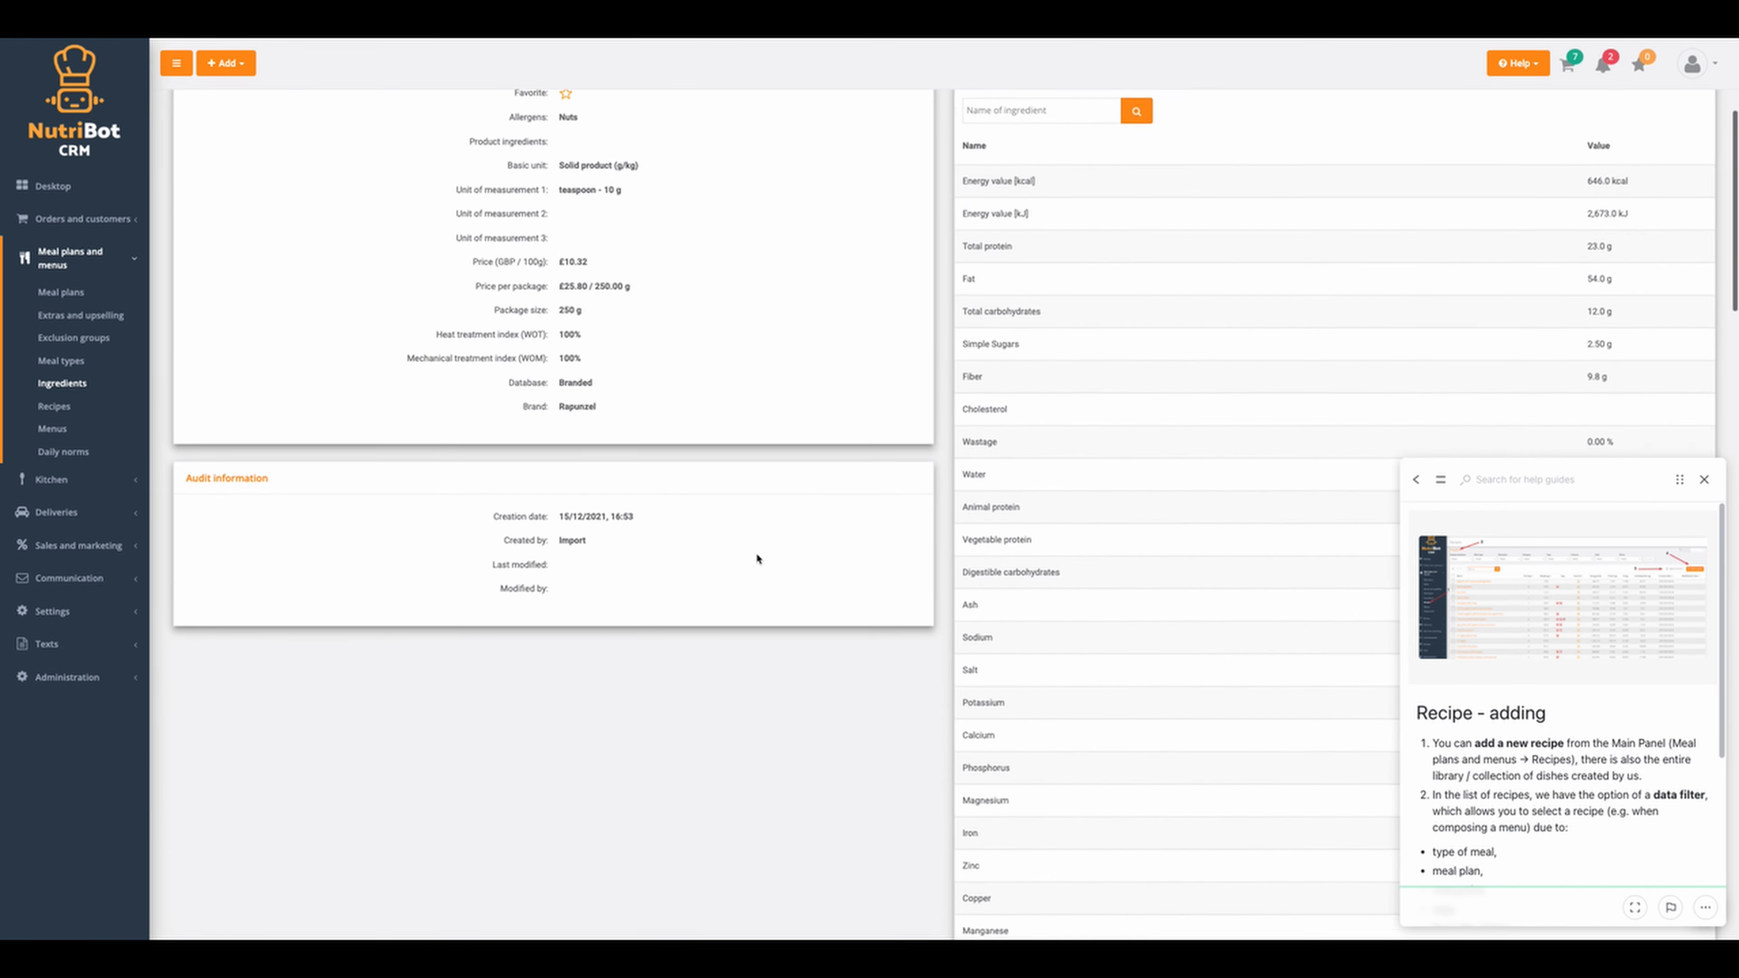
scroll(1063, 373, "up", 8)
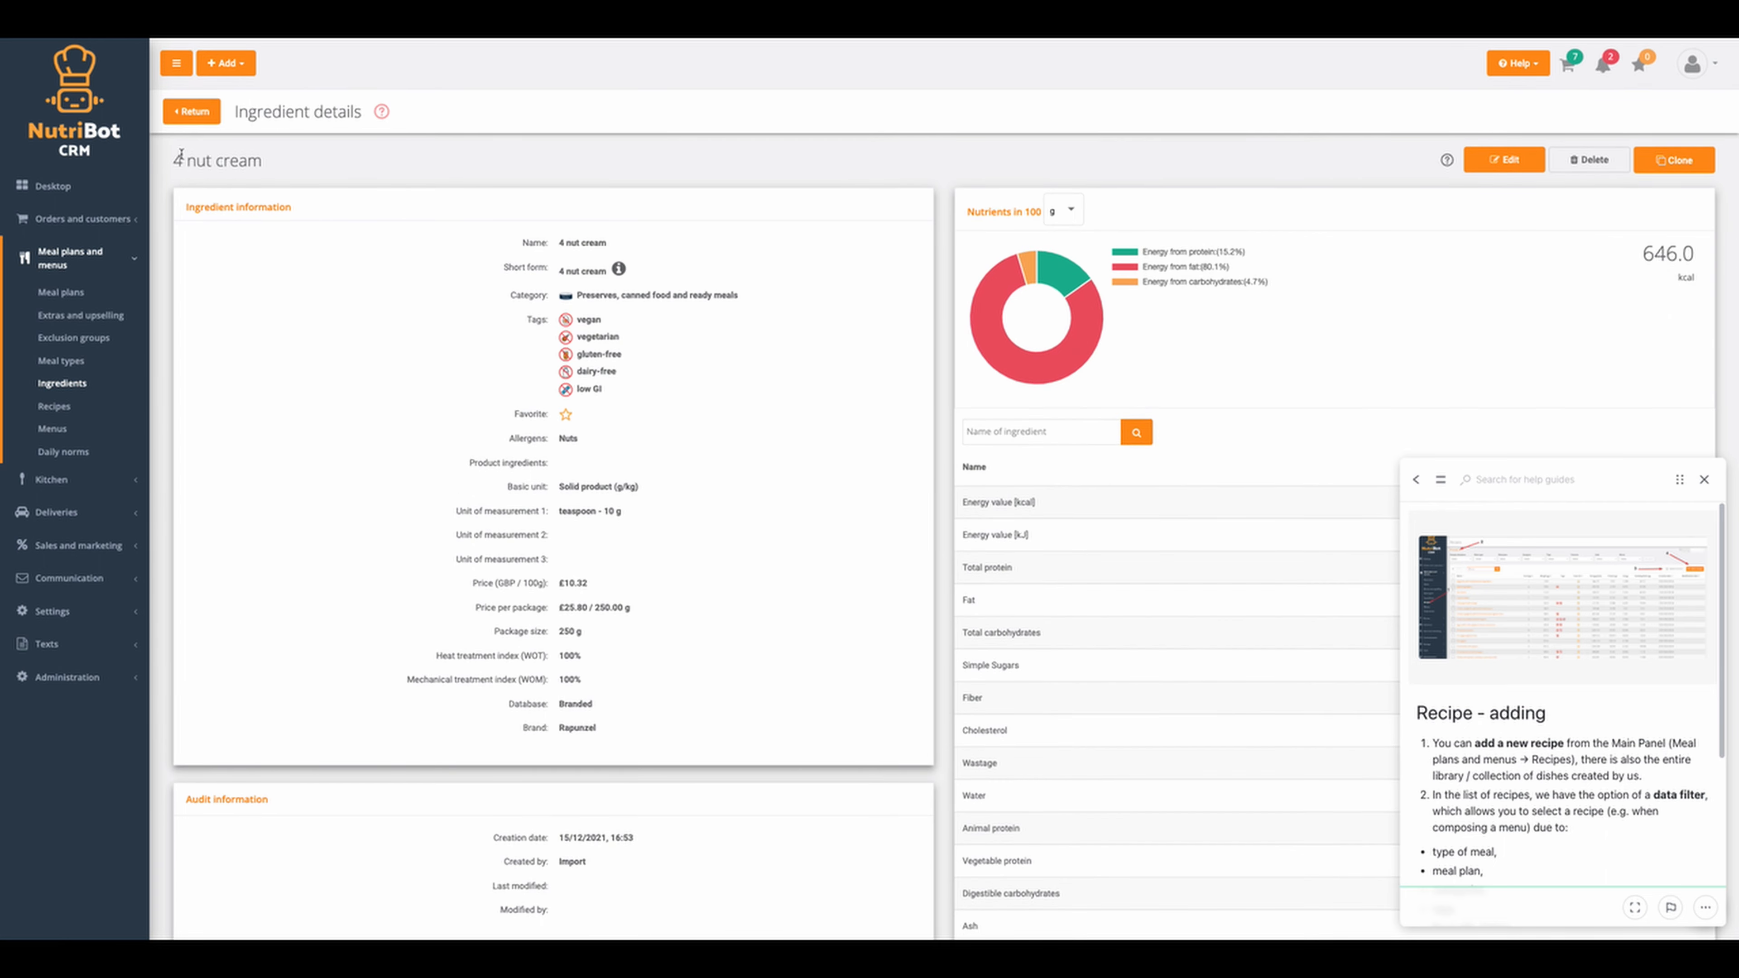
left_click(191, 111)
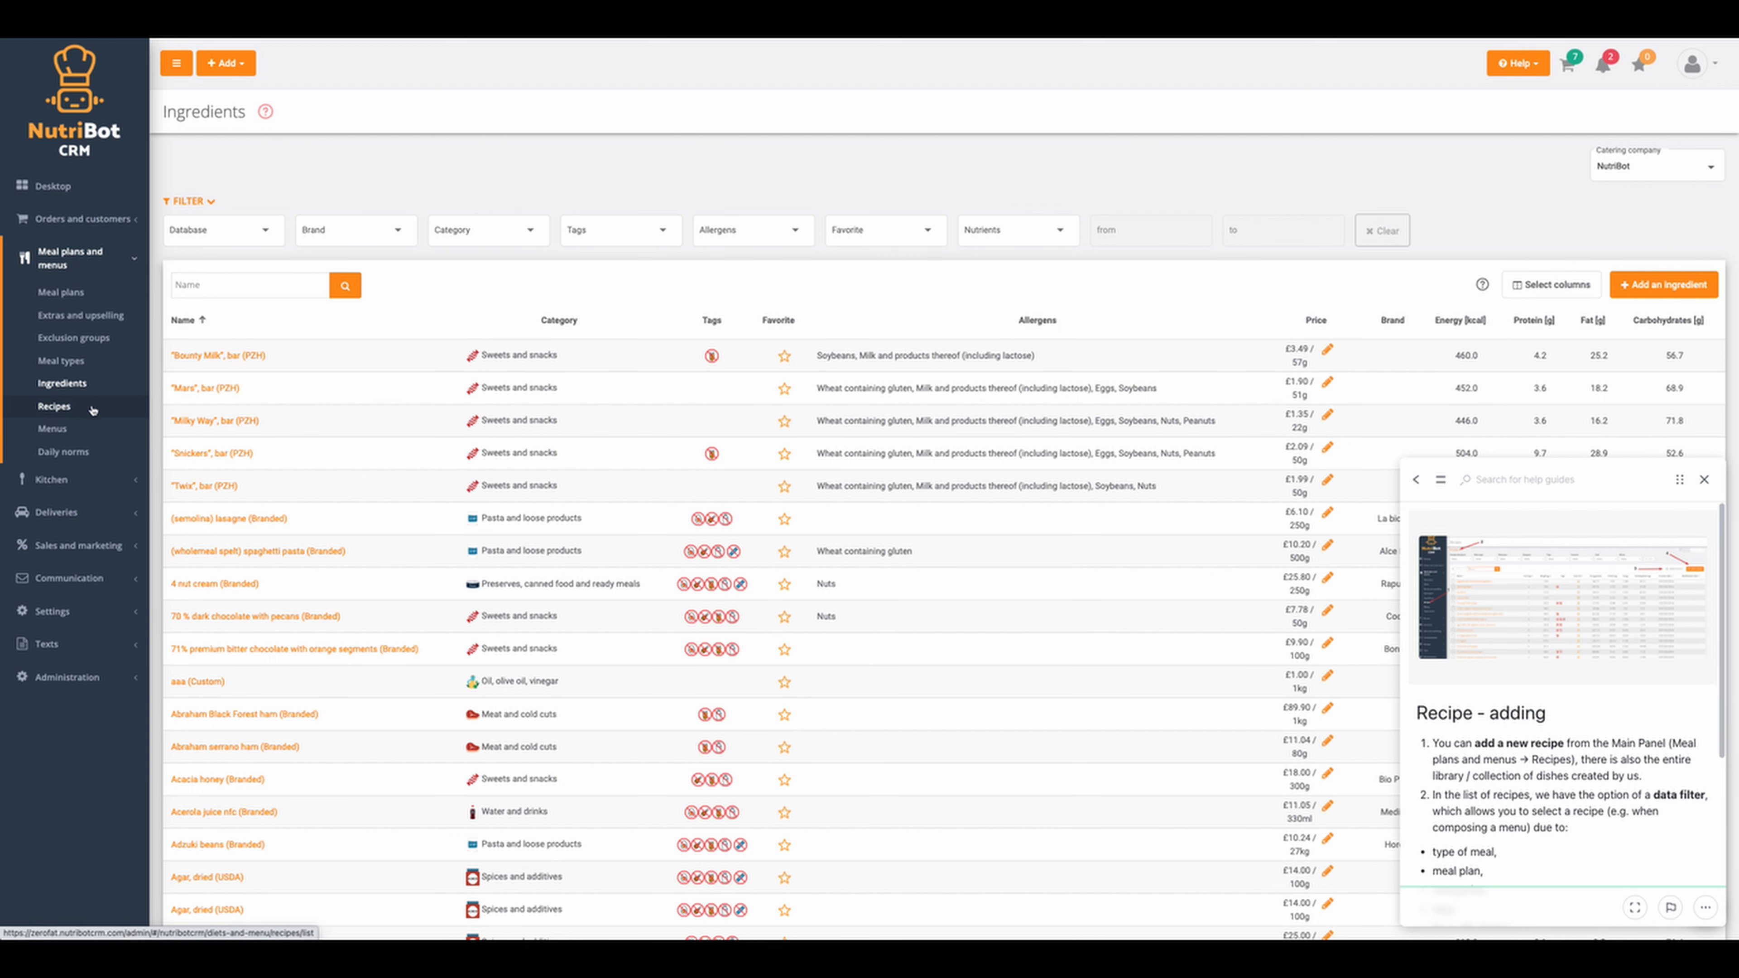
Open the recipes list and look through its entries down to the end of the first page
left_click(55, 407)
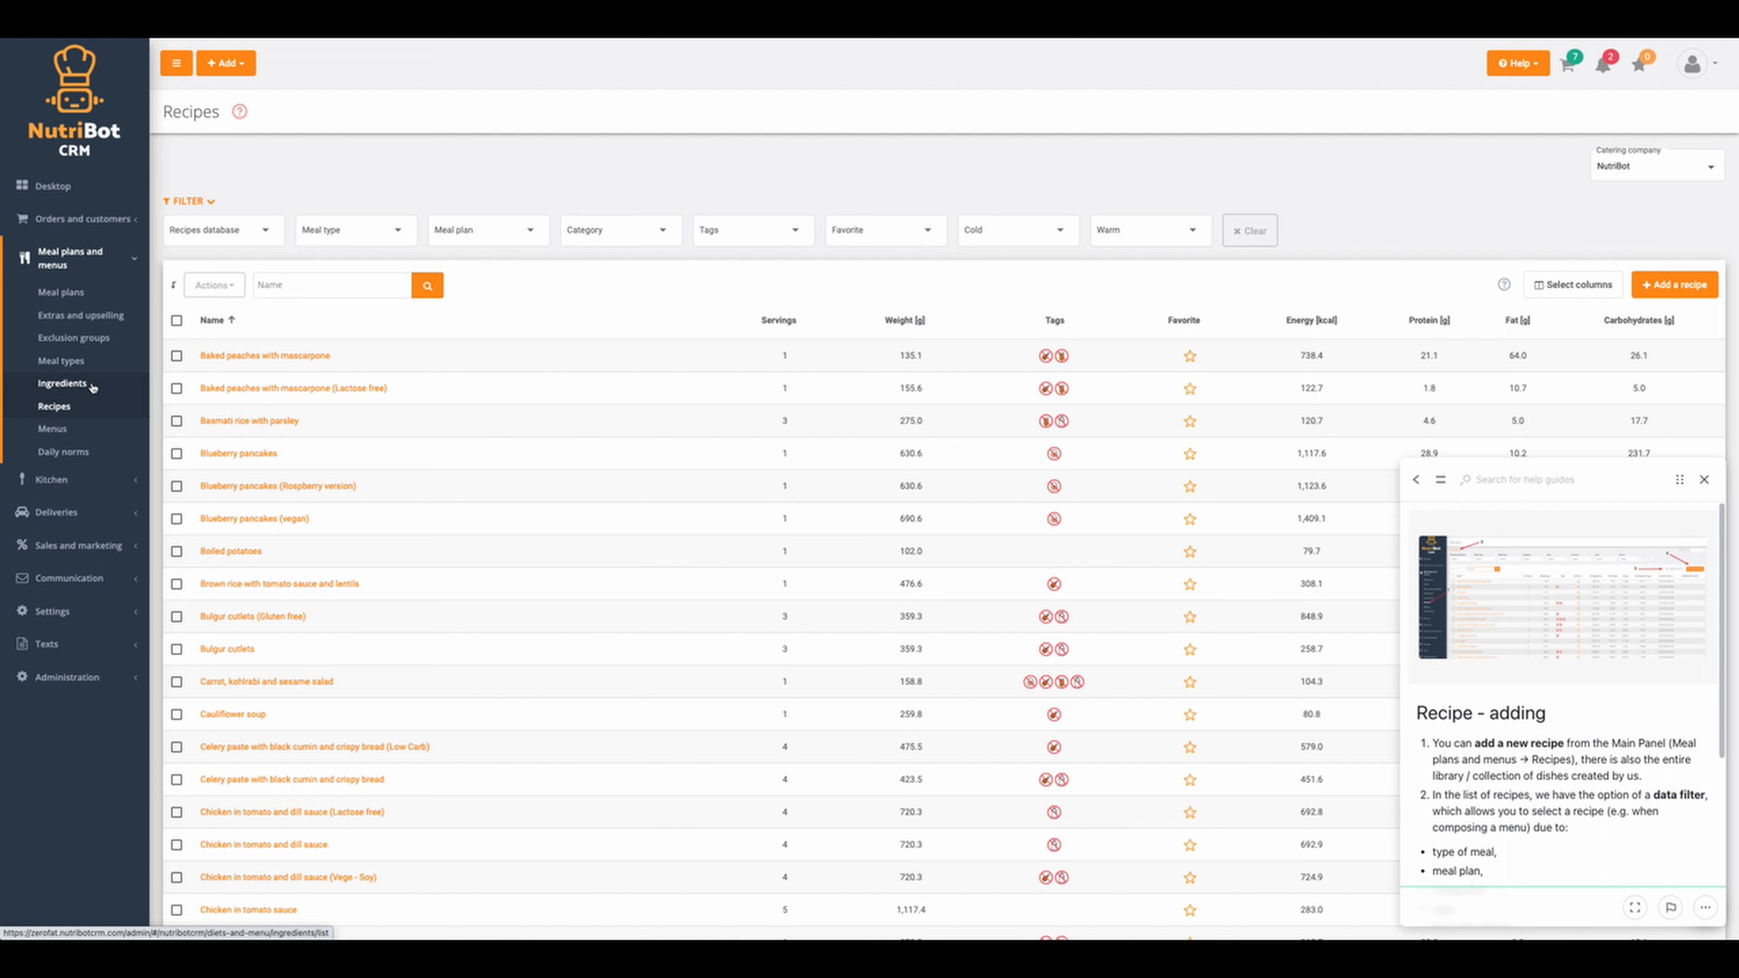
left_click(77, 407)
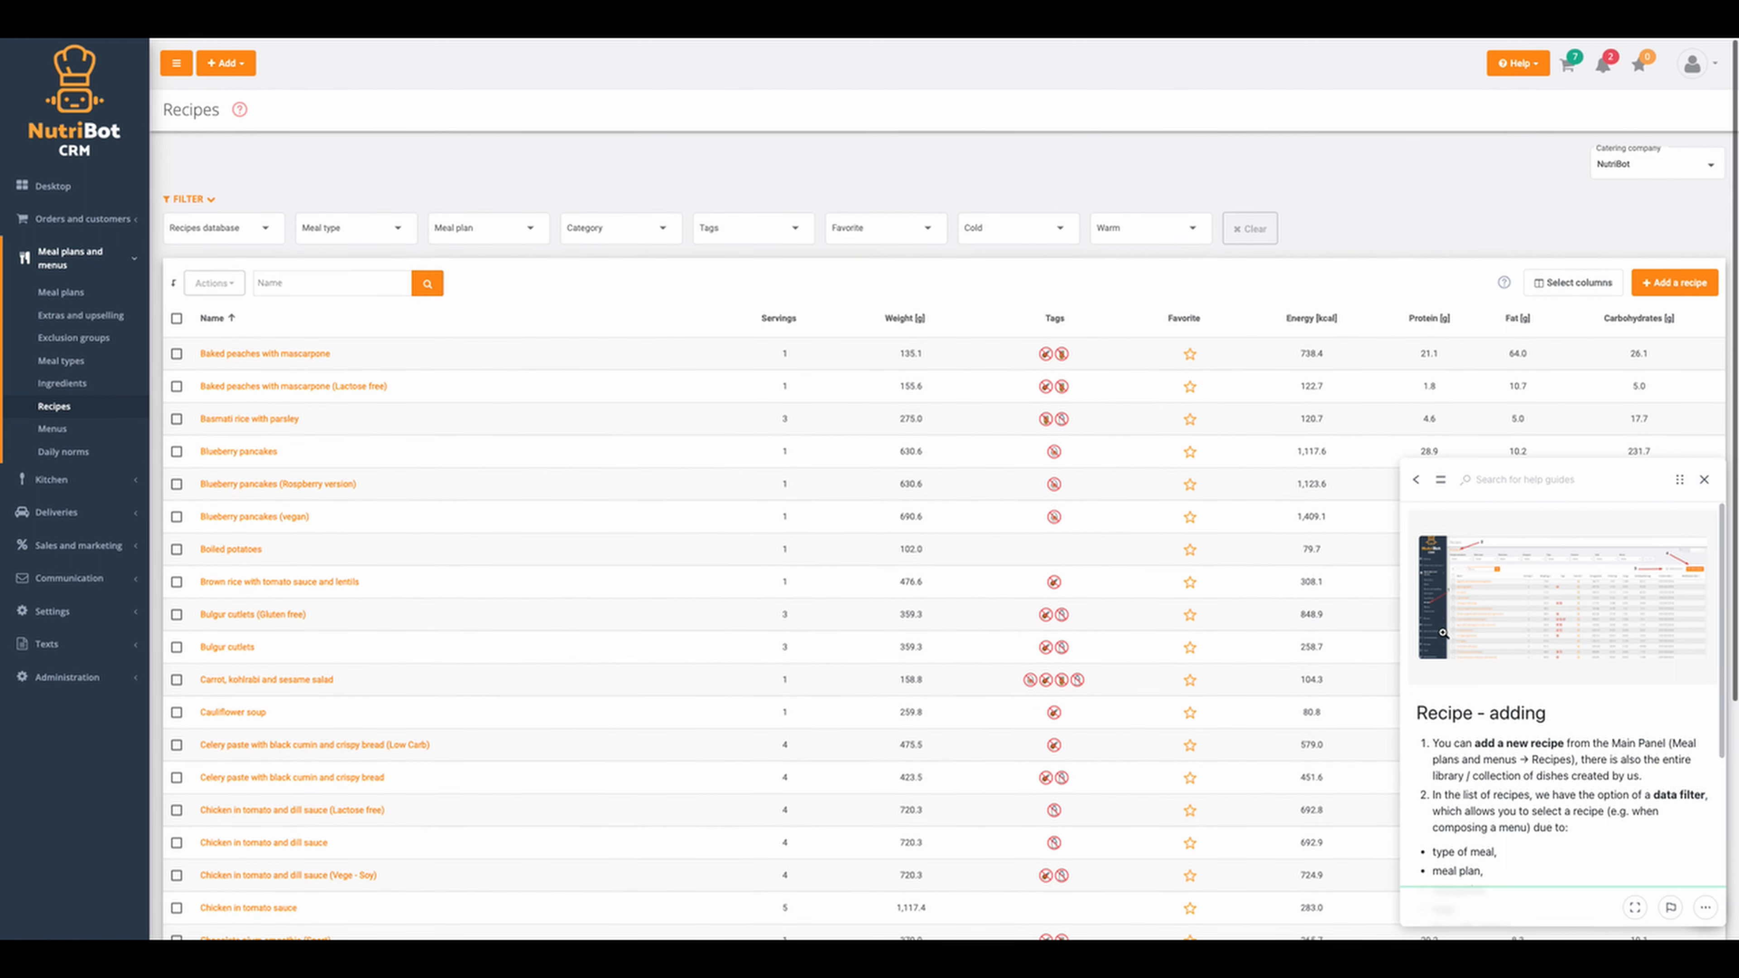
scroll(1009, 528, "up", 1)
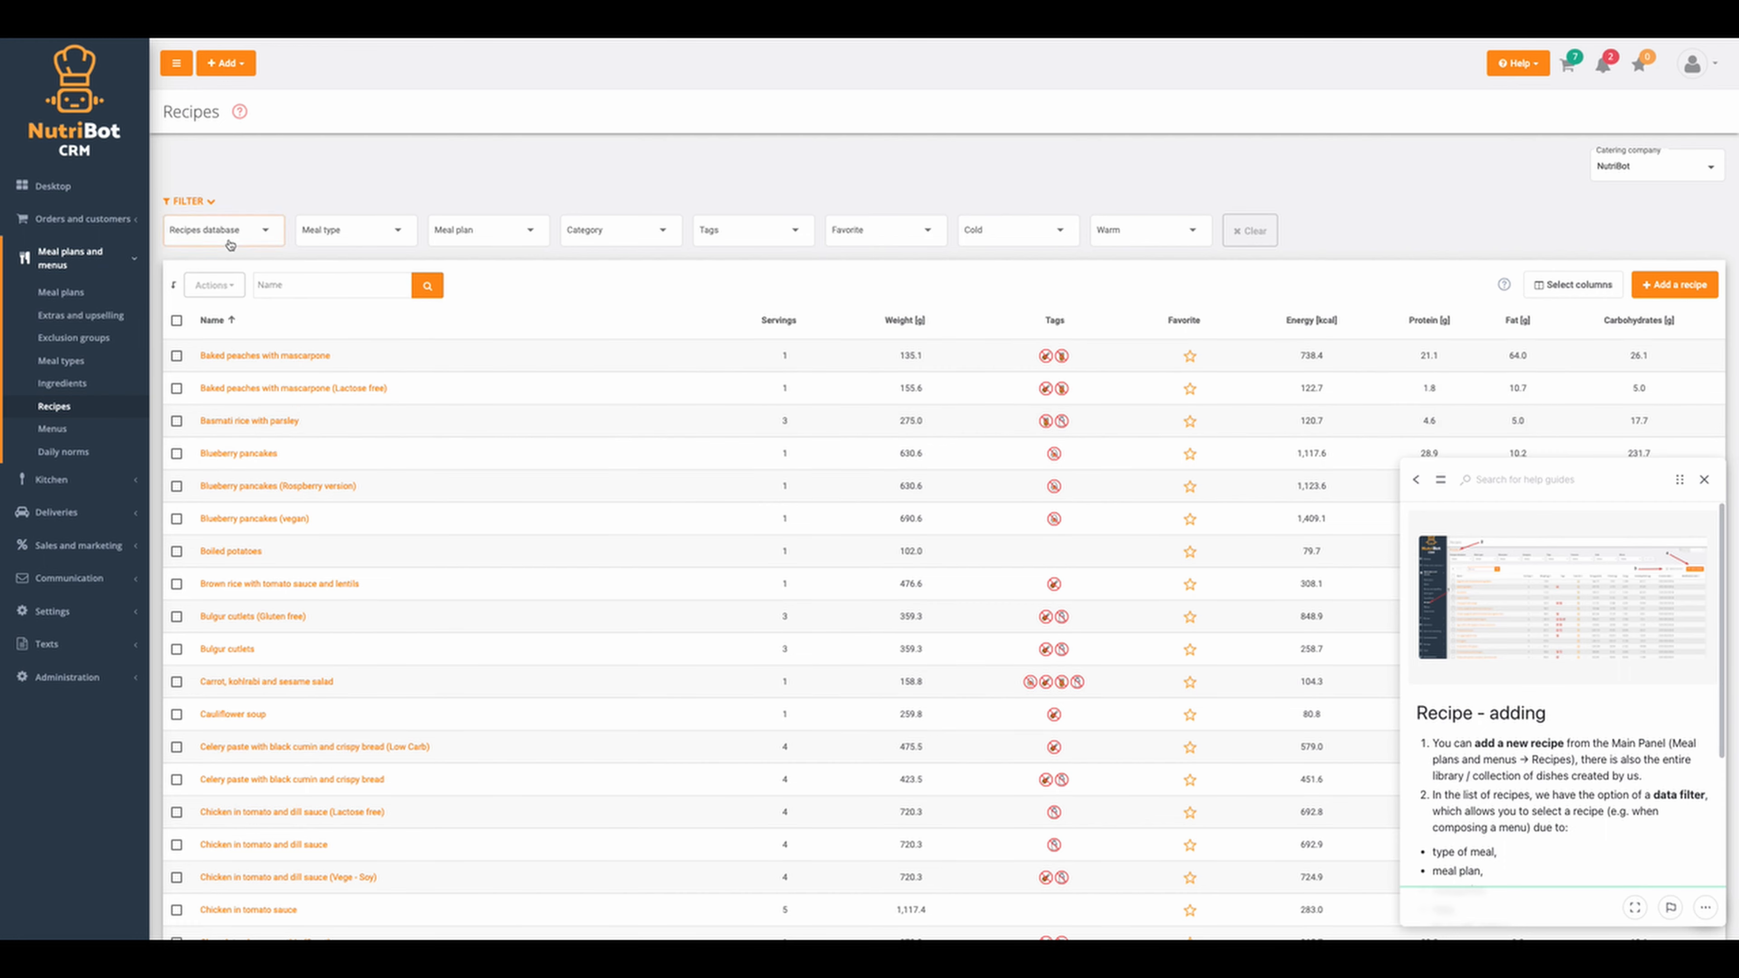
scroll(562, 596, "down", 5)
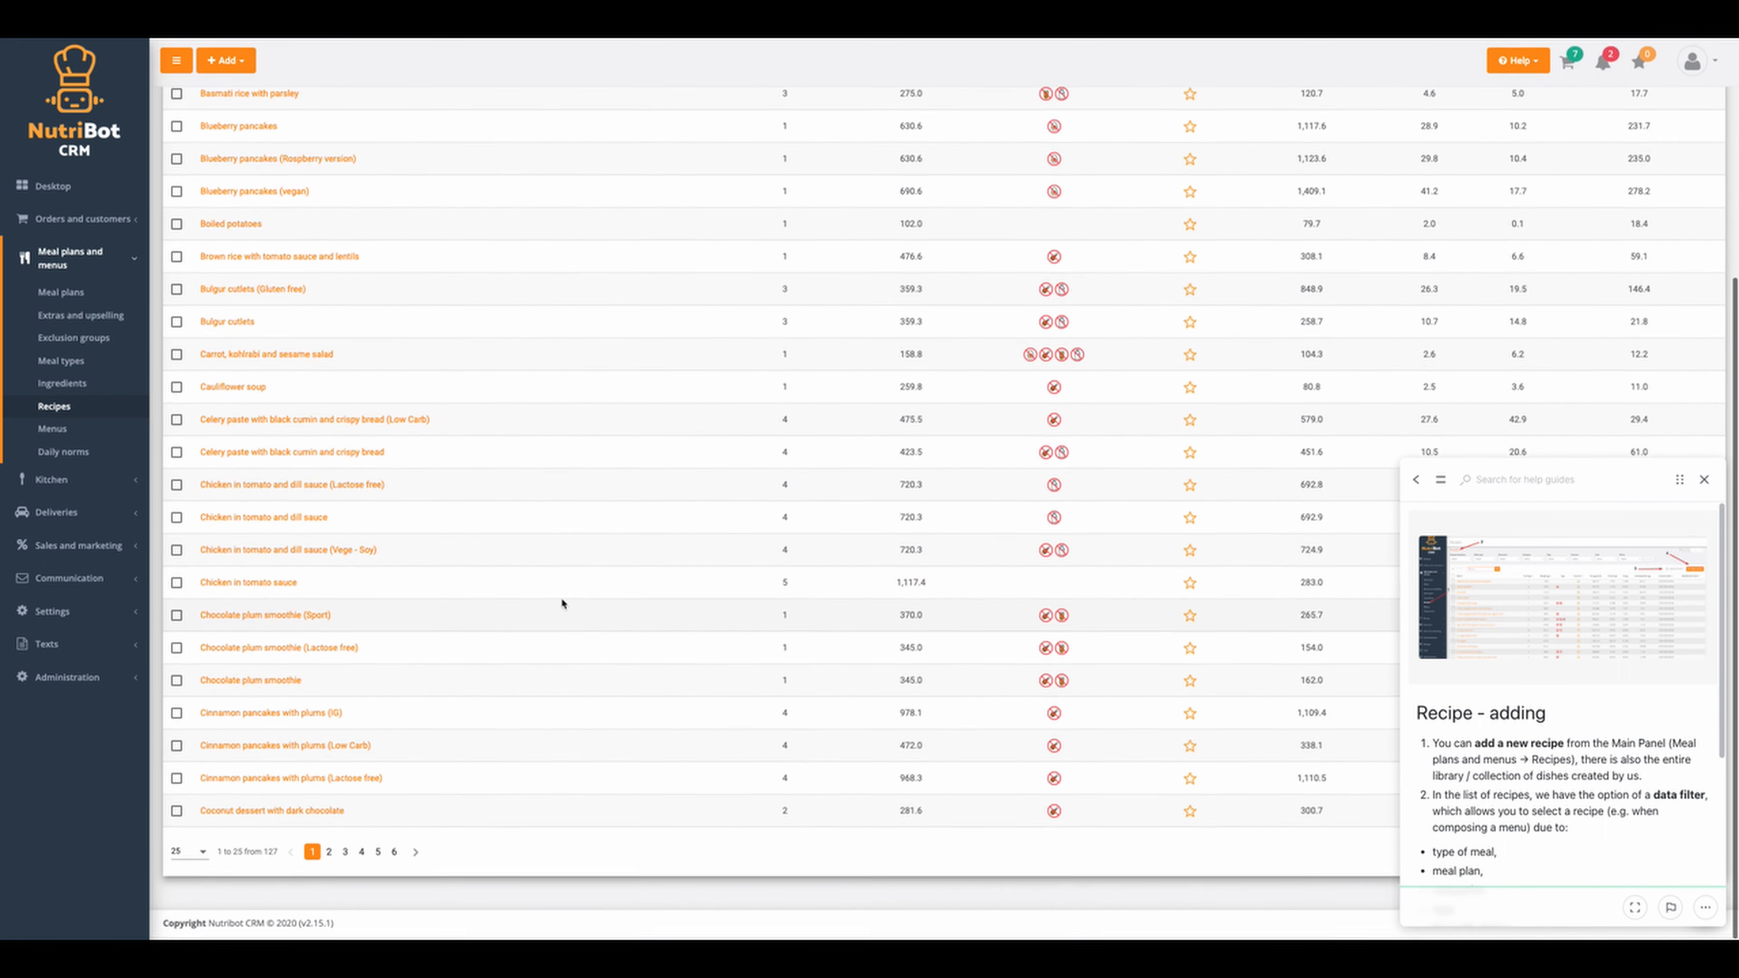
scroll(561, 597, "up", 5)
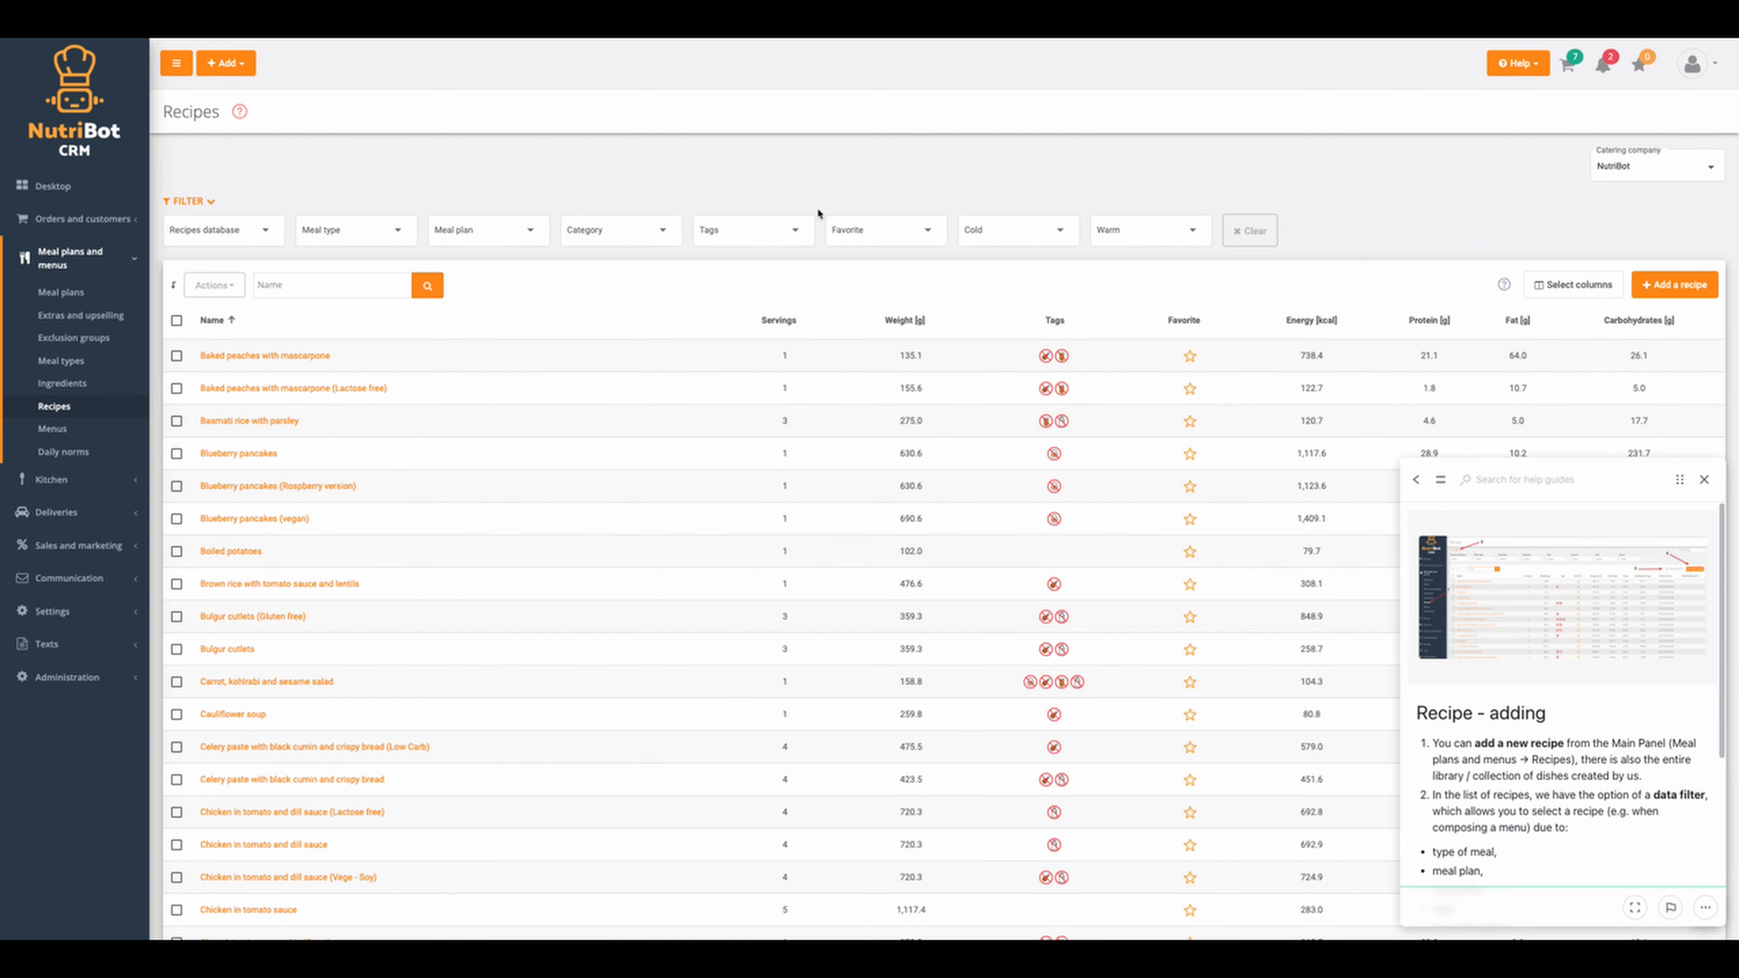
Check the options offered by the Category, Tags and Cold recipe filters without applying any
left_click(642, 236)
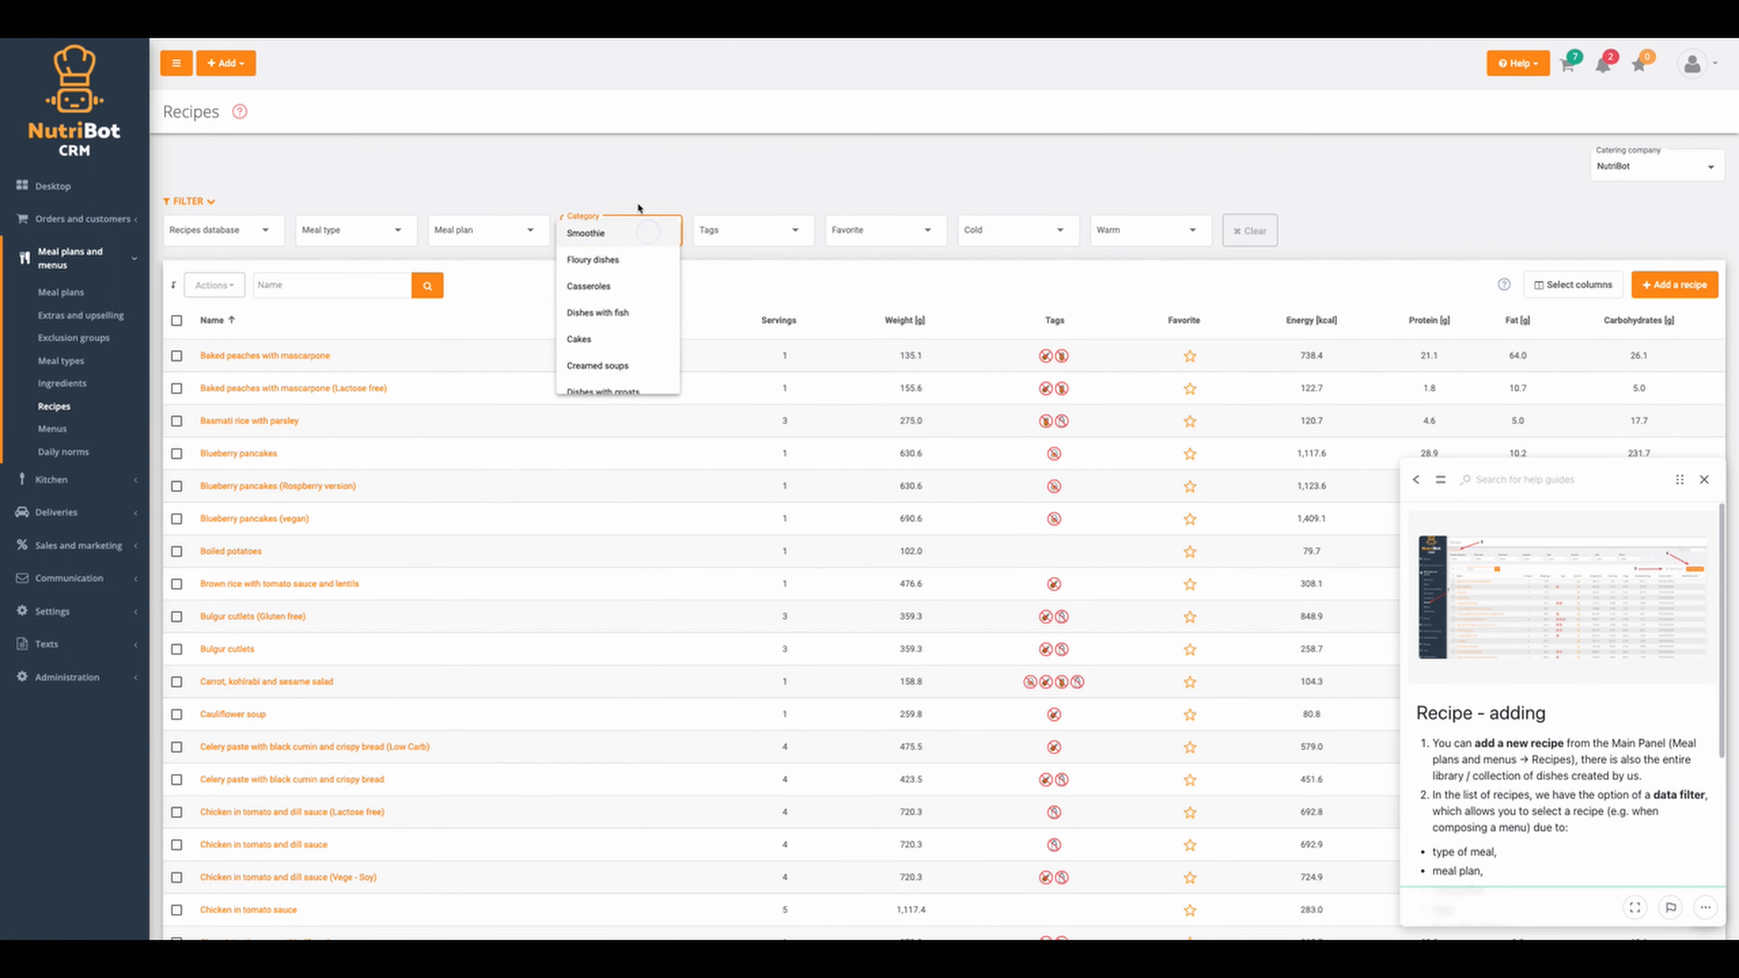
left_click(730, 279)
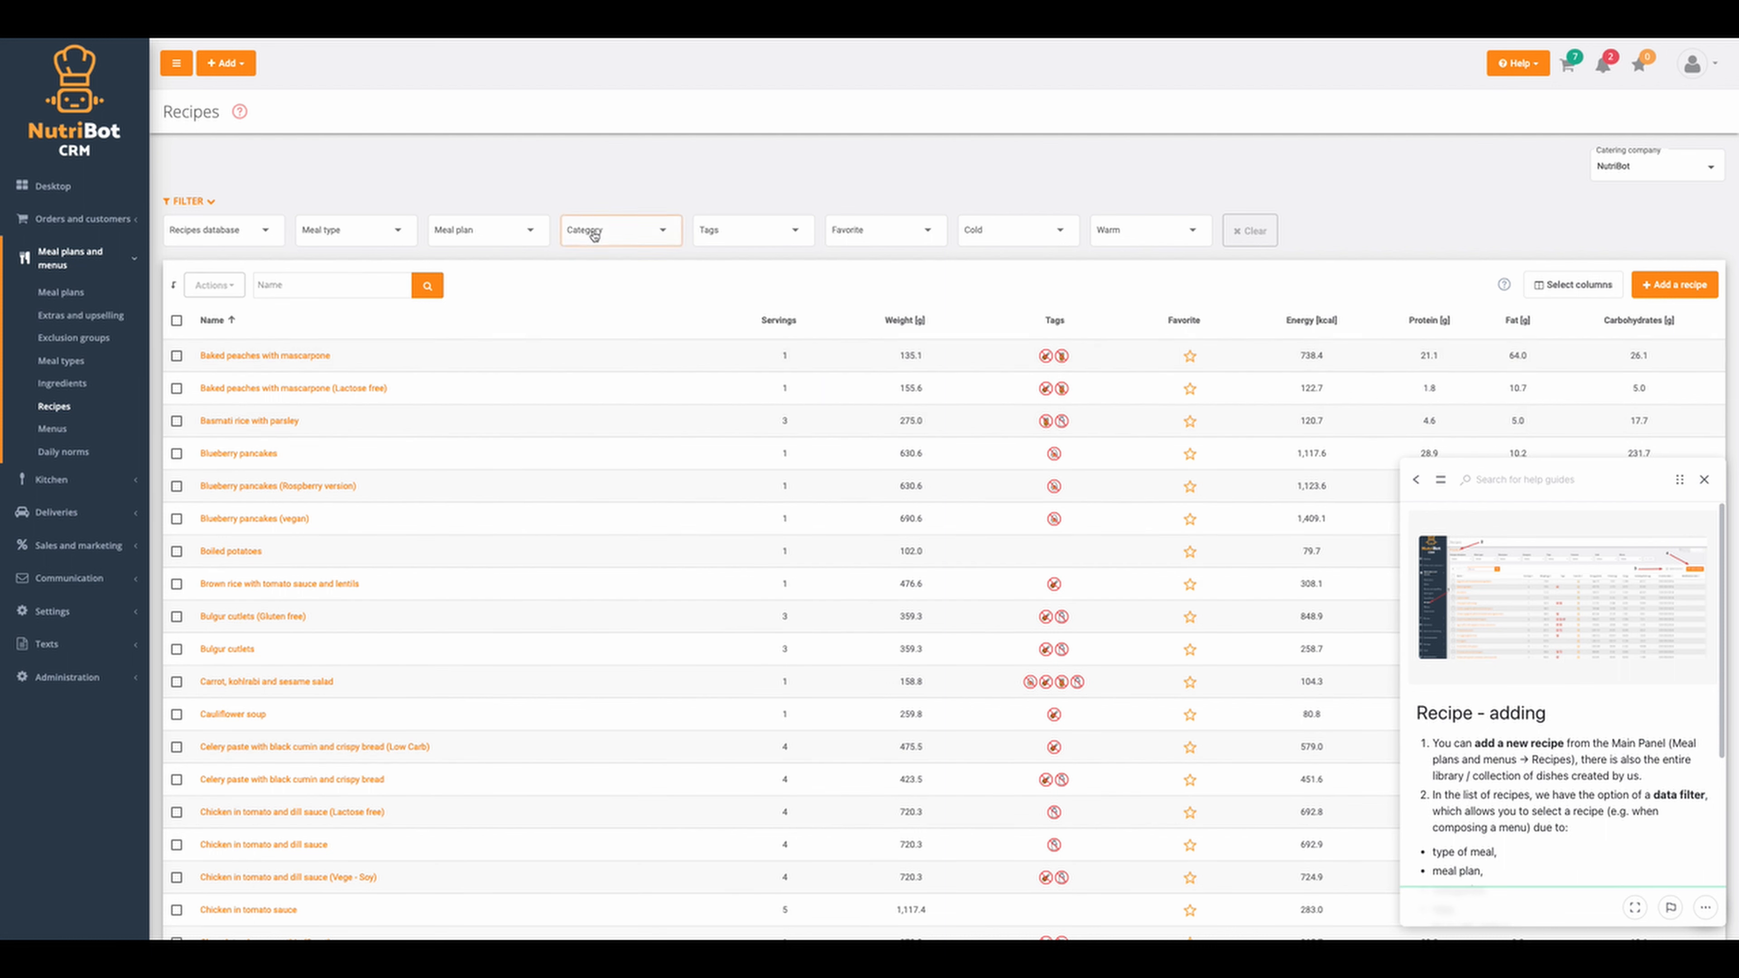
left_click(771, 231)
left_click(901, 188)
left_click(1037, 228)
left_click(1081, 184)
Start a new recipe and advance the help guide to the "Recipe adding - details" page
left_click(1678, 287)
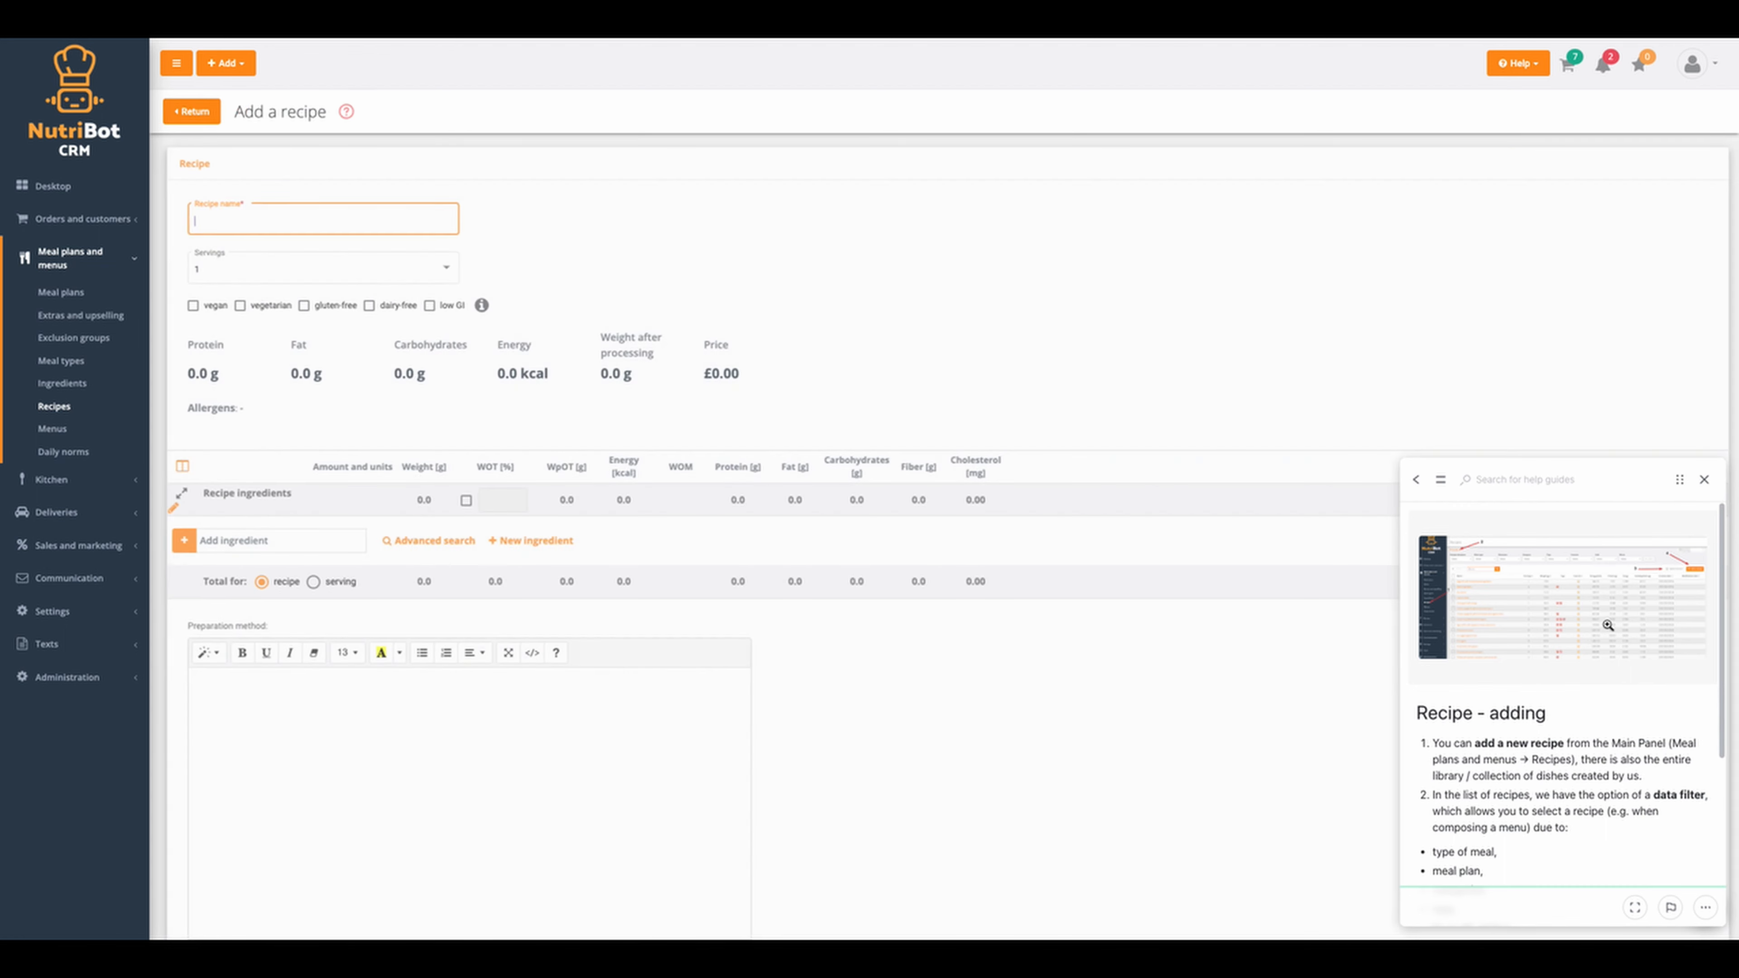
scroll(1559, 740, "down", 2)
scroll(1559, 740, "down", 5)
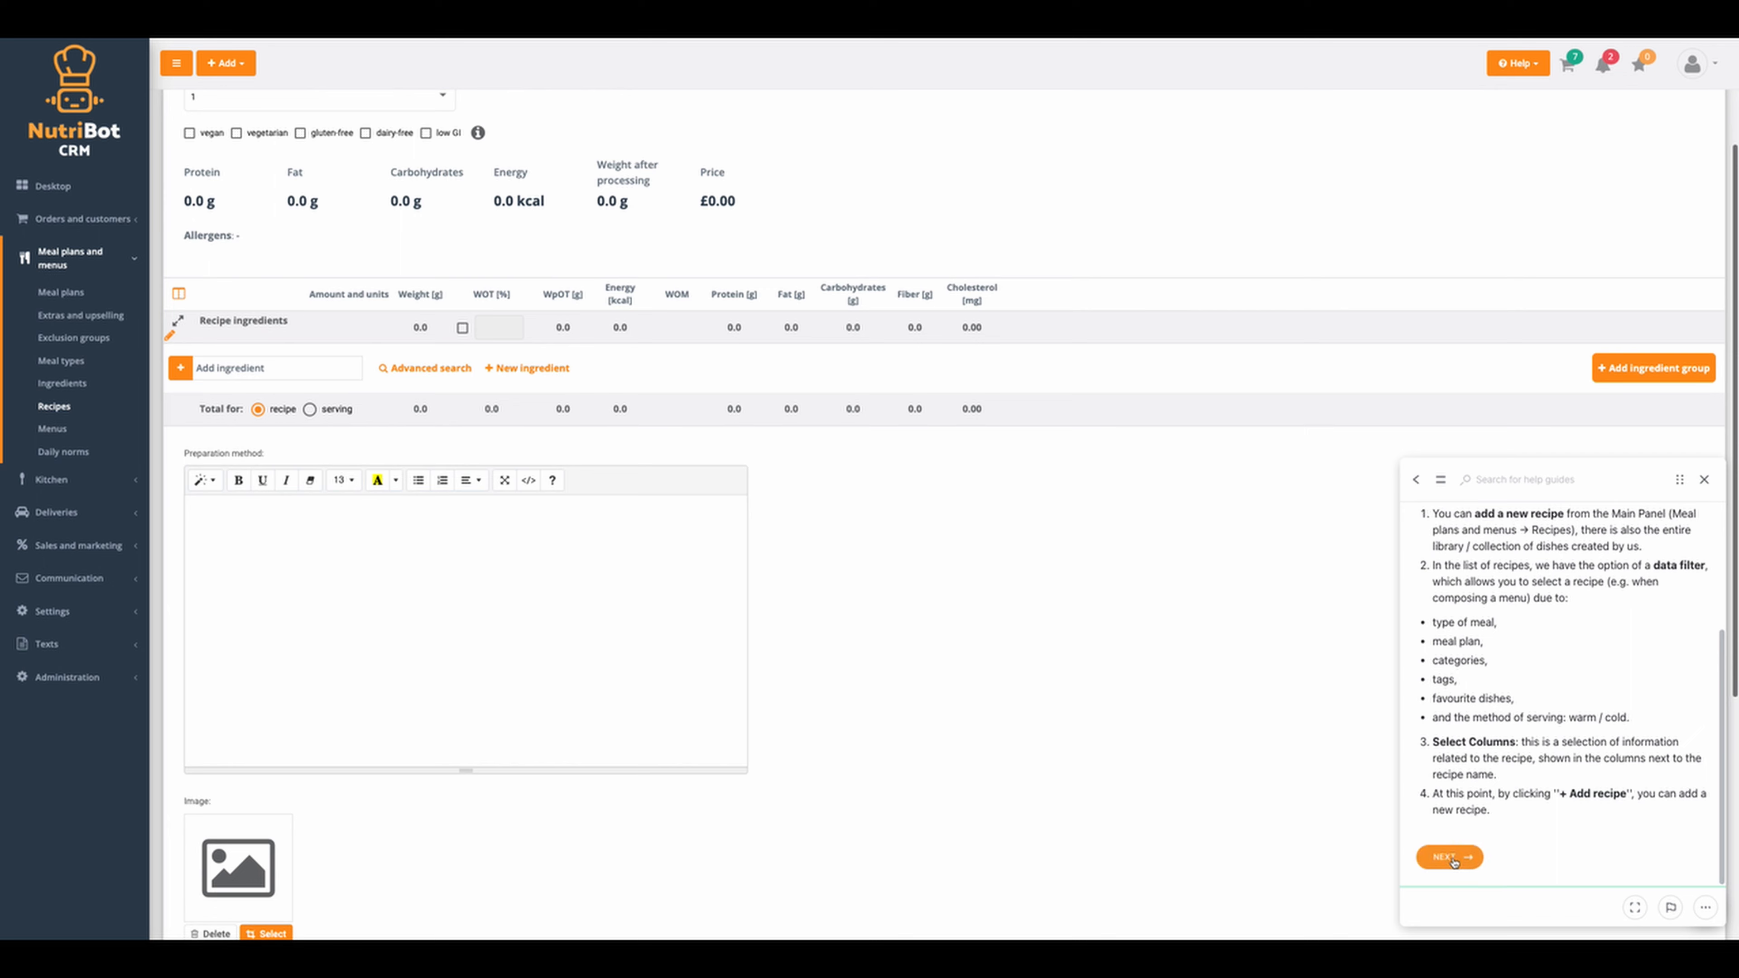
left_click(1461, 859)
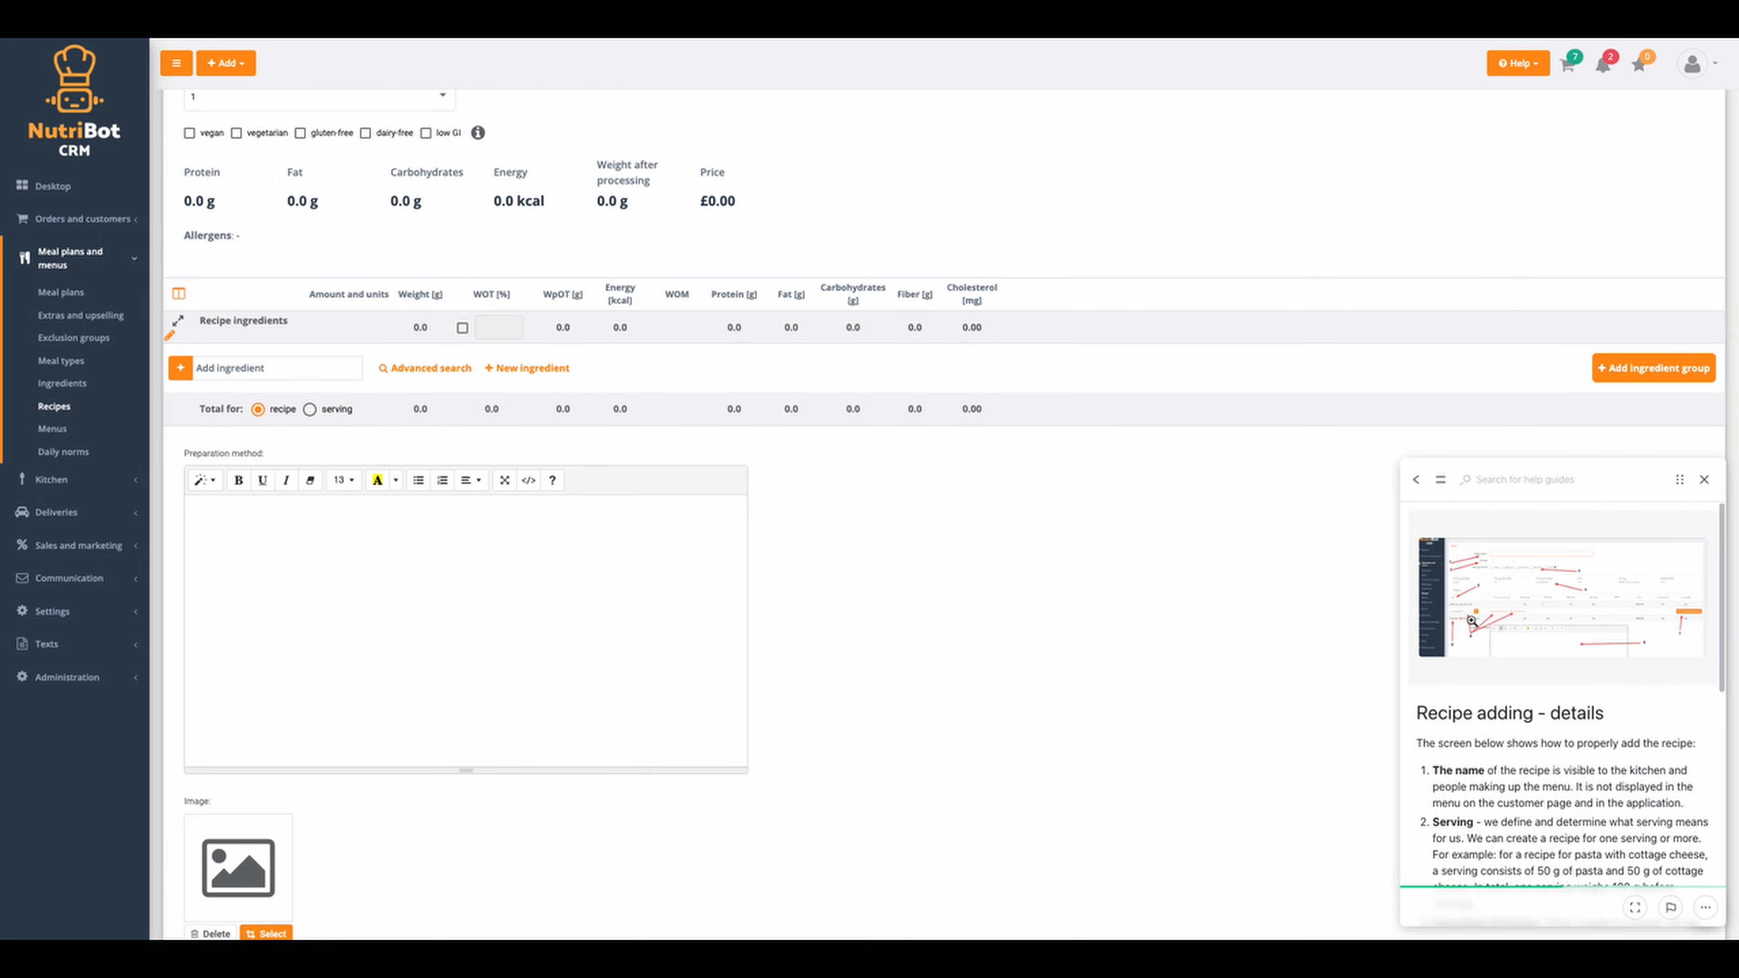
scroll(1382, 695, "up", 3)
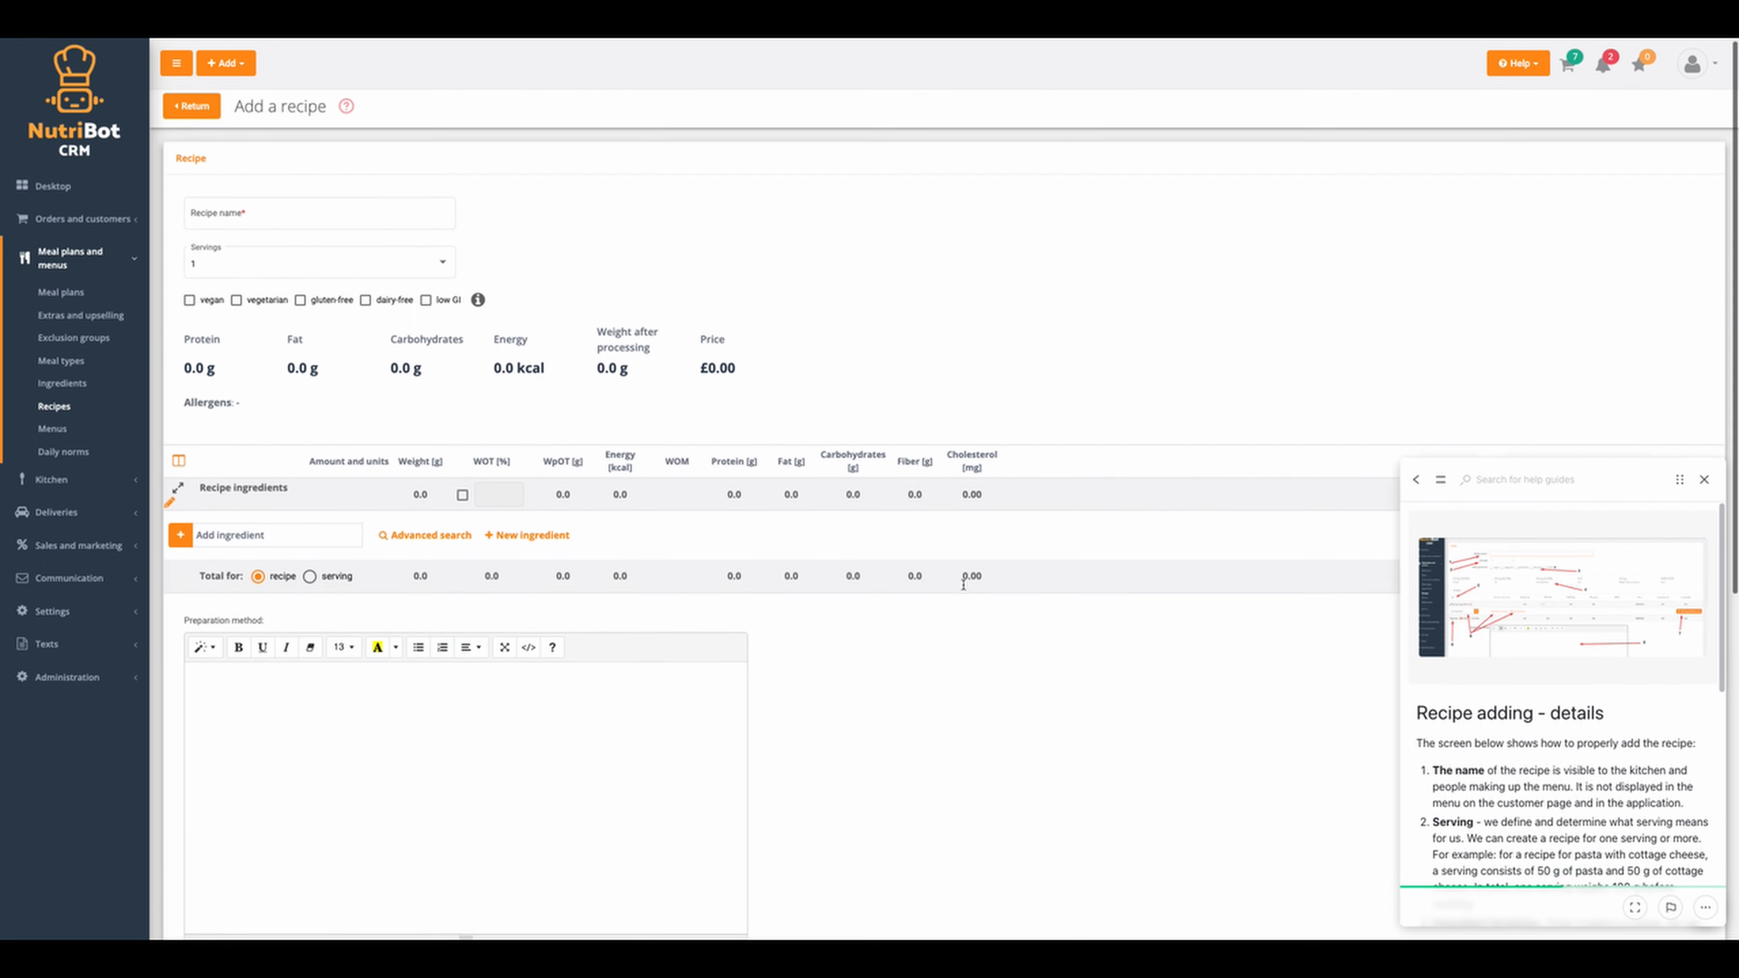
View the enlarged numbered screenshot of the recipe form, close it and read the guide's field explanations
left_click(1564, 601)
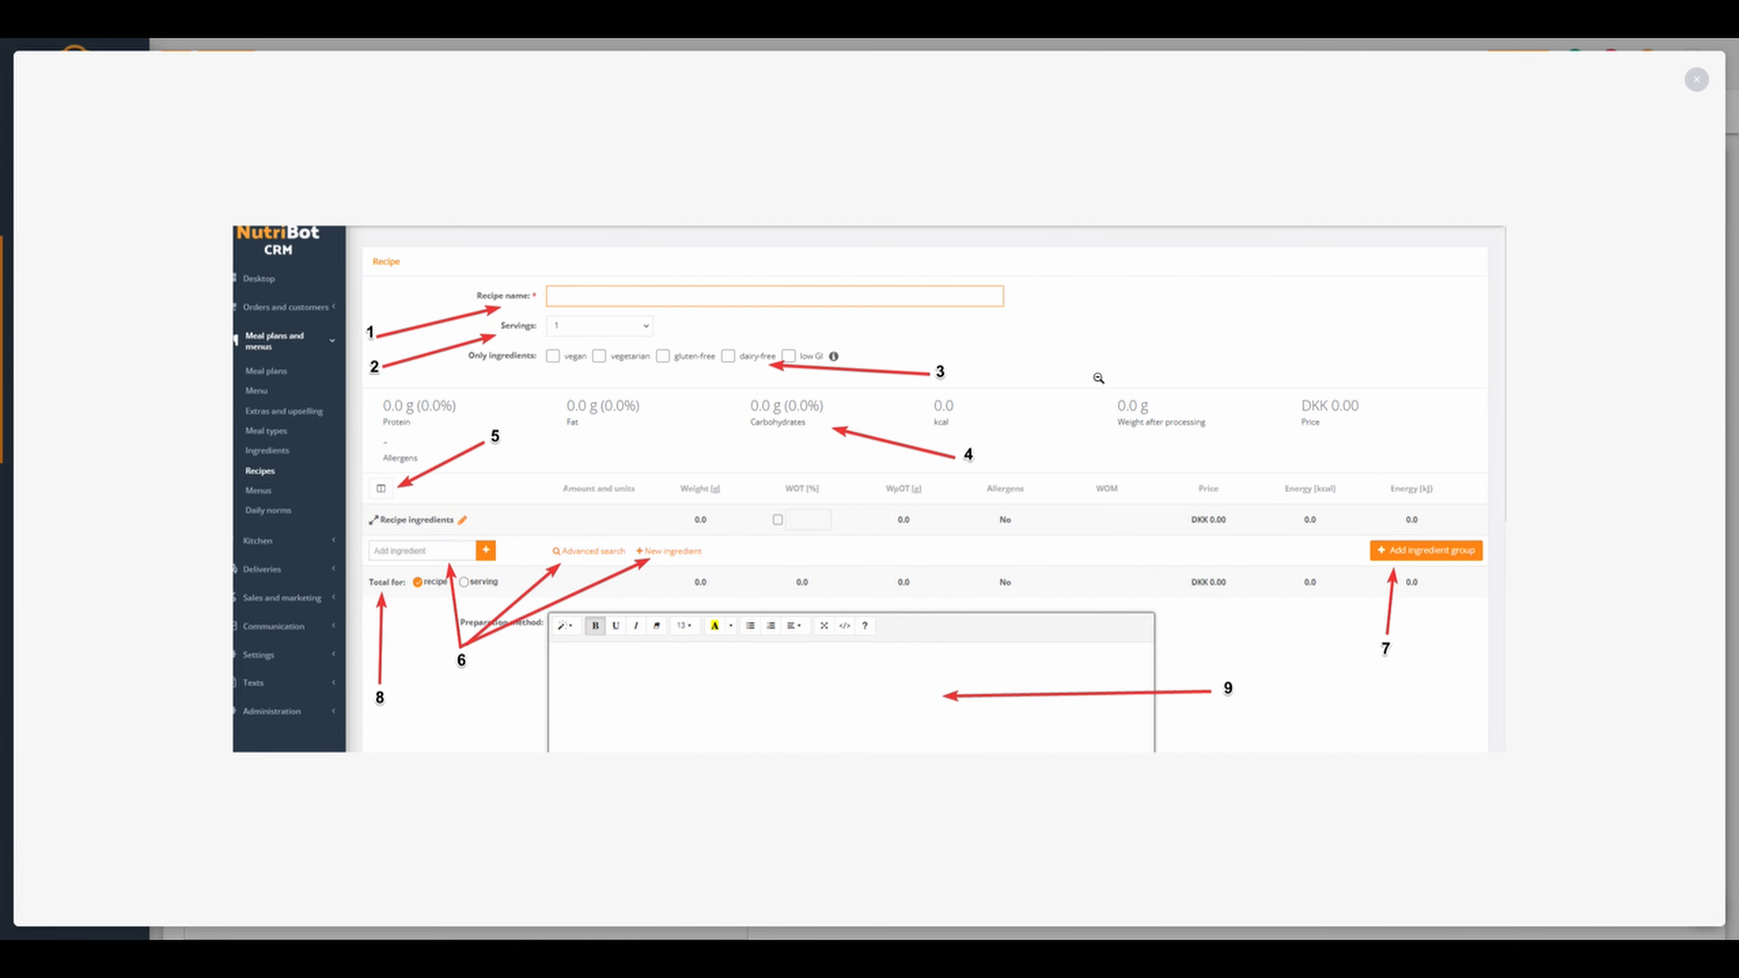
left_click(1695, 79)
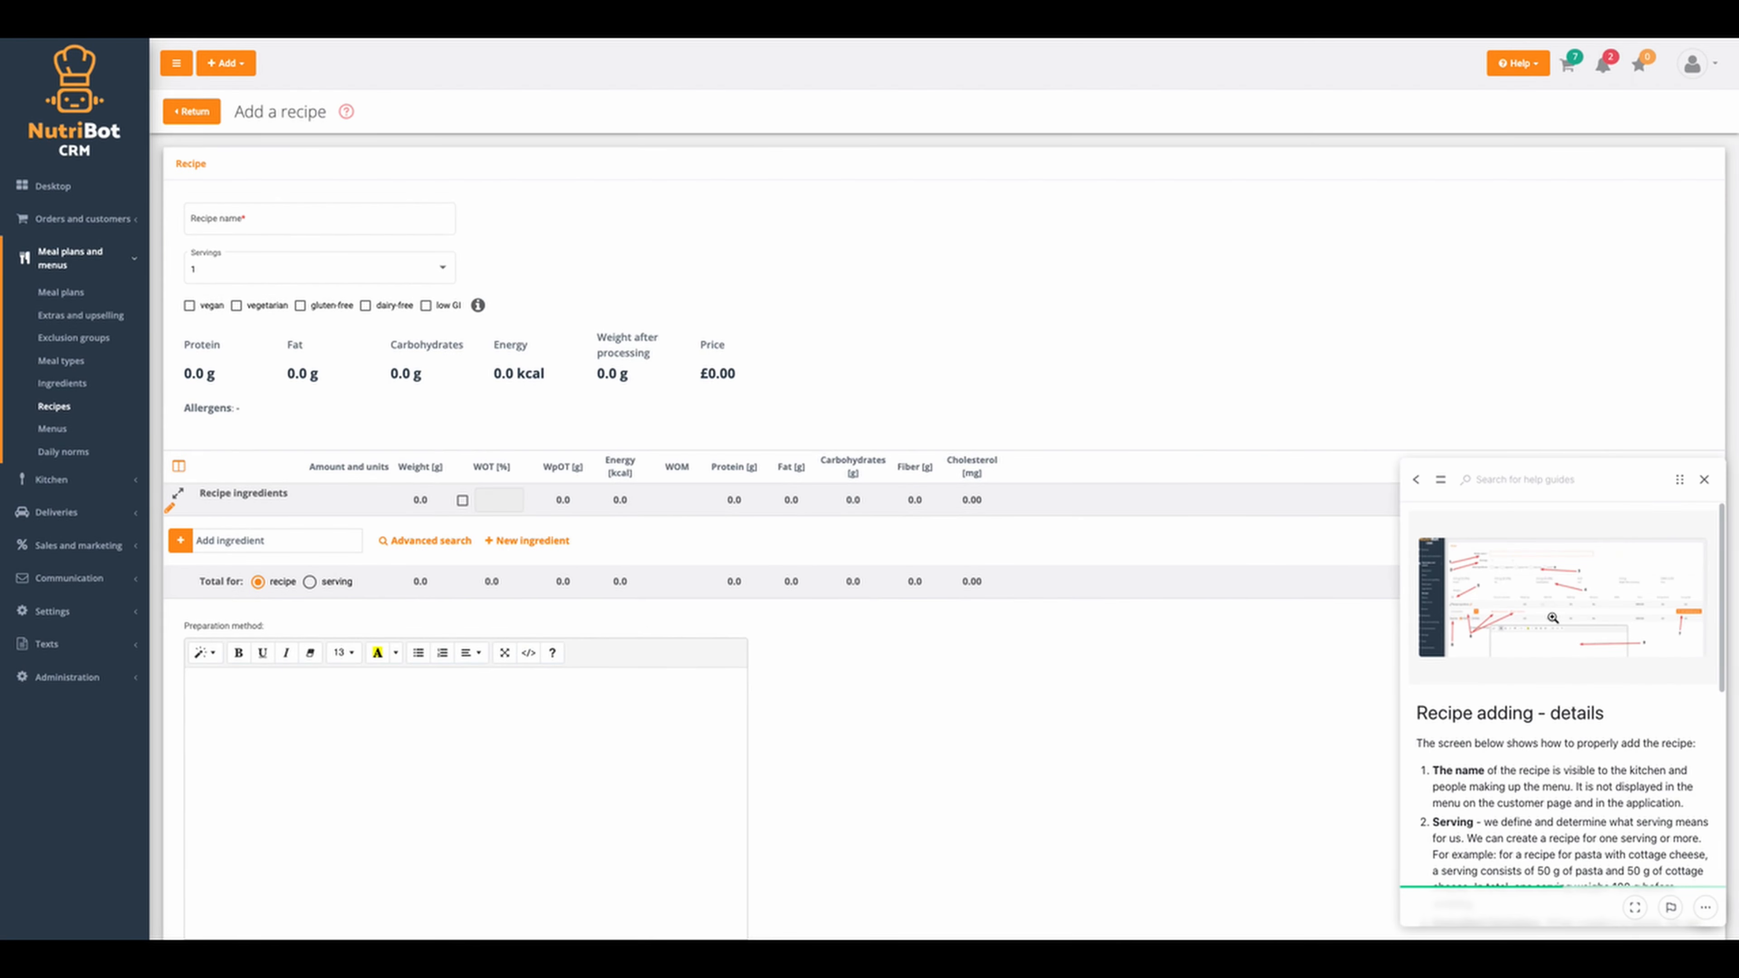
scroll(1511, 726, "down", 8)
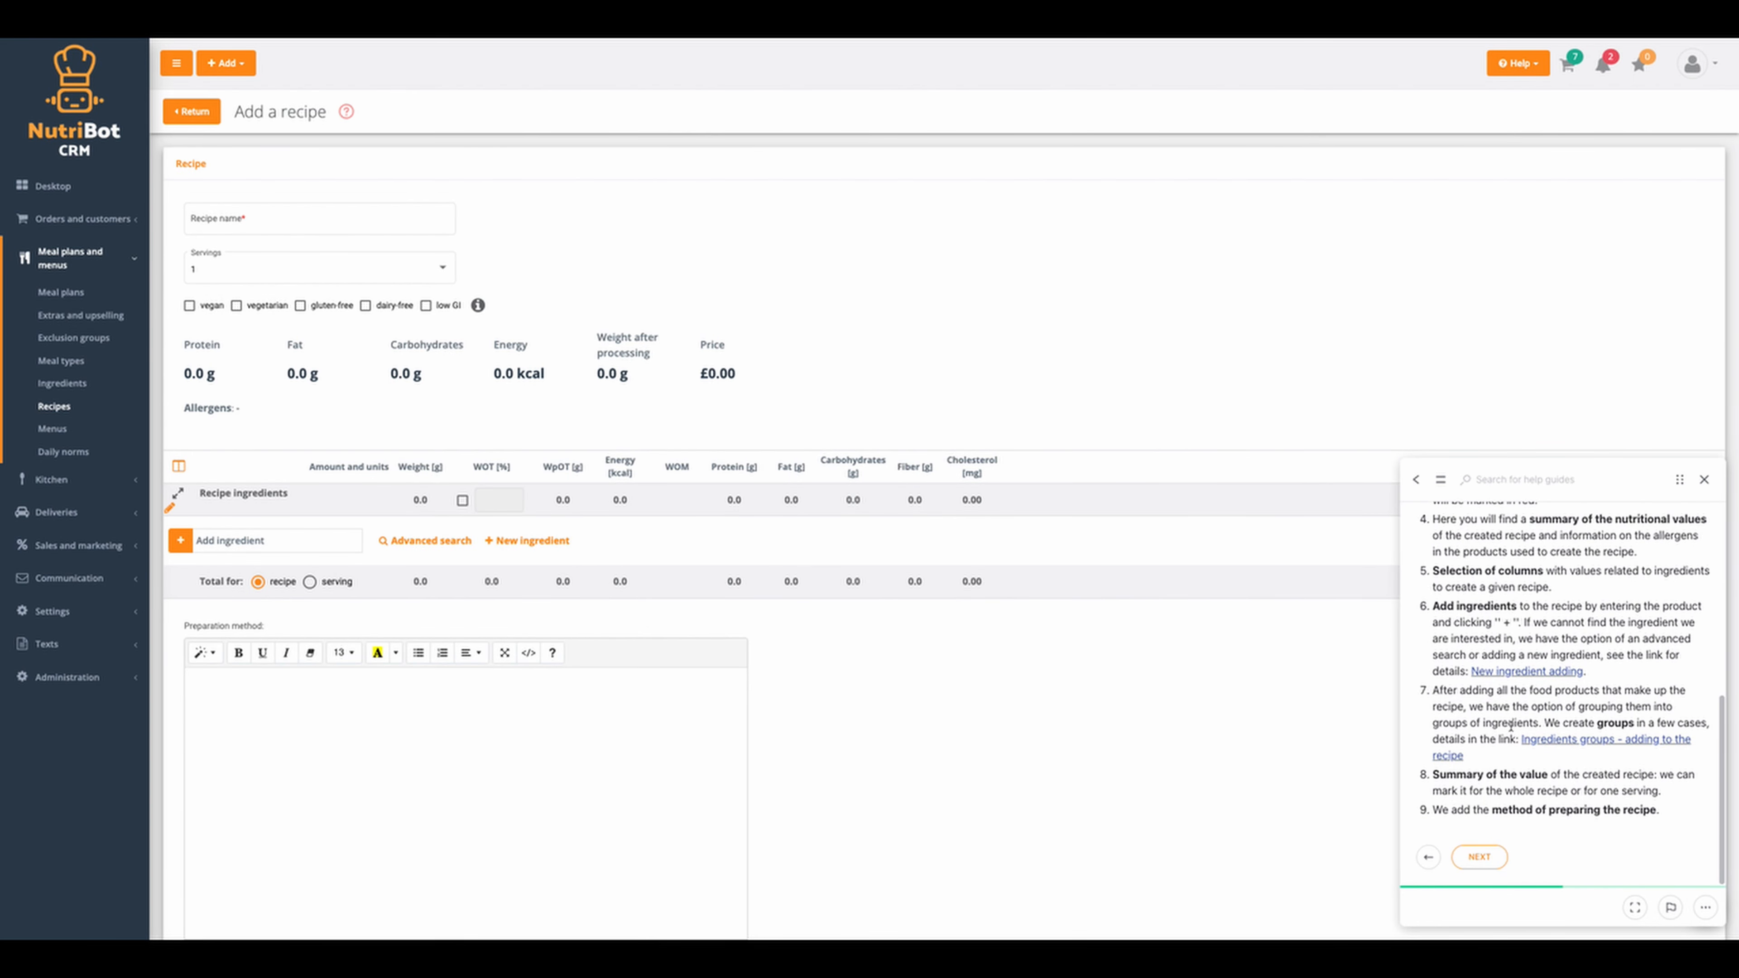
Name the new recipe "Chicken spaghetti with fresh tomato sauce"
scroll(1511, 726, "up", 8)
scroll(1500, 767, "down", 14)
left_click(226, 219)
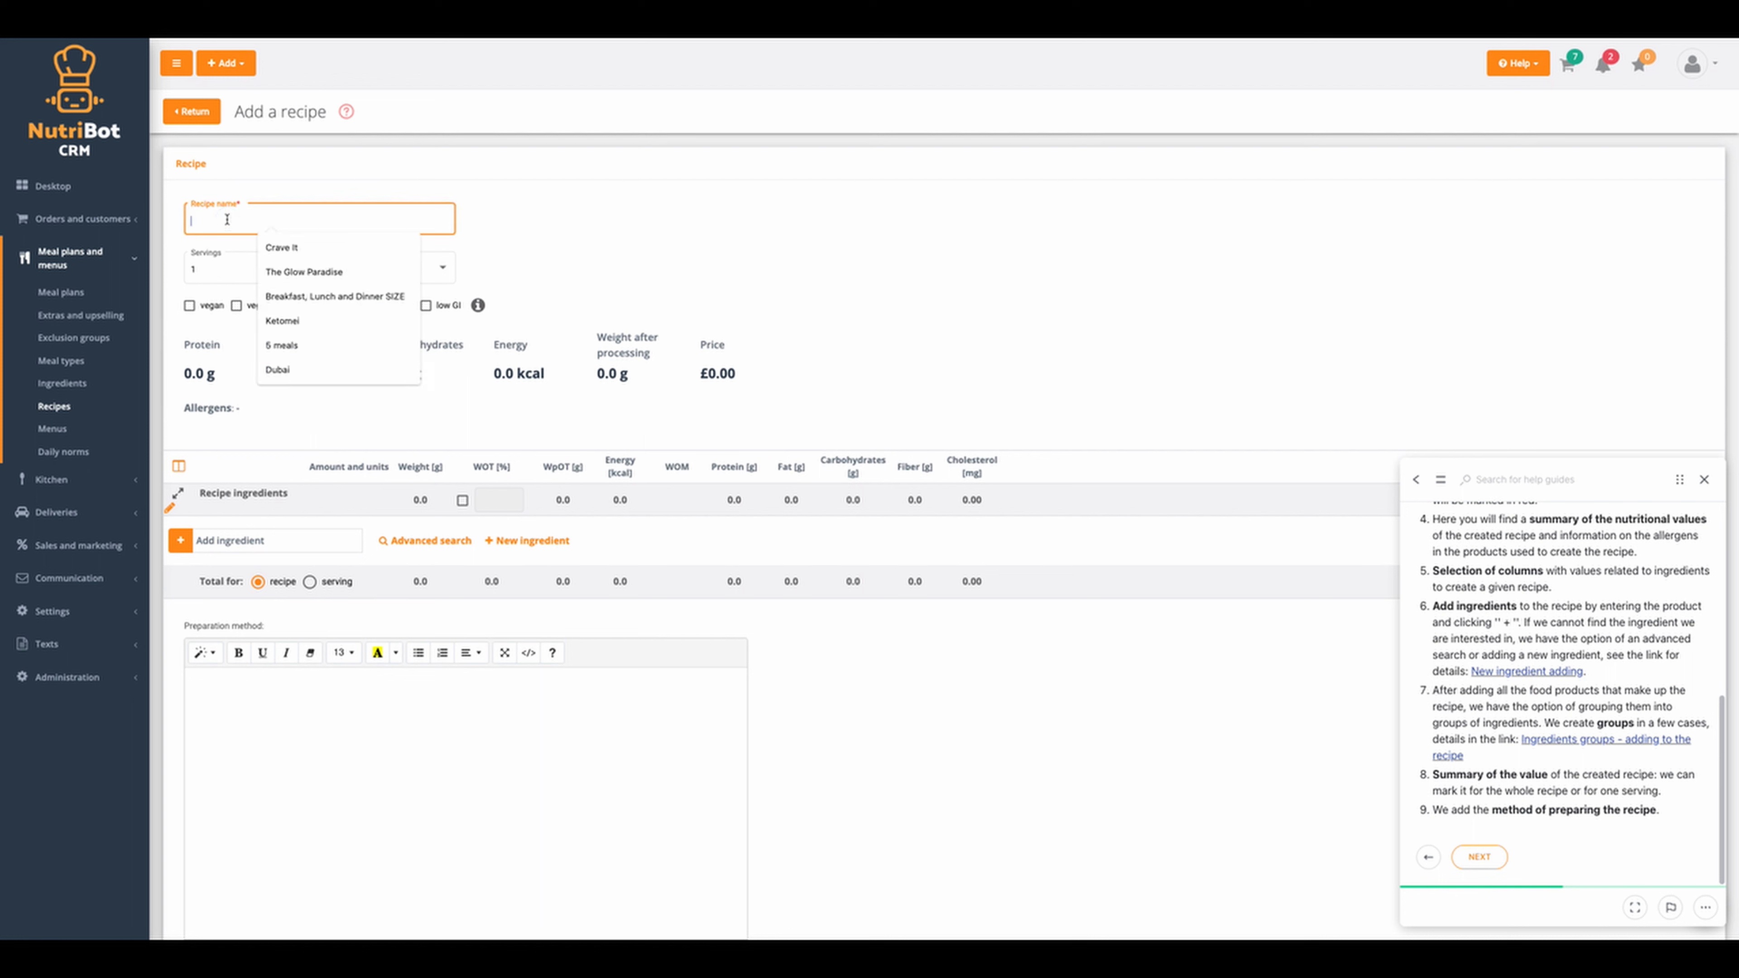
type("C")
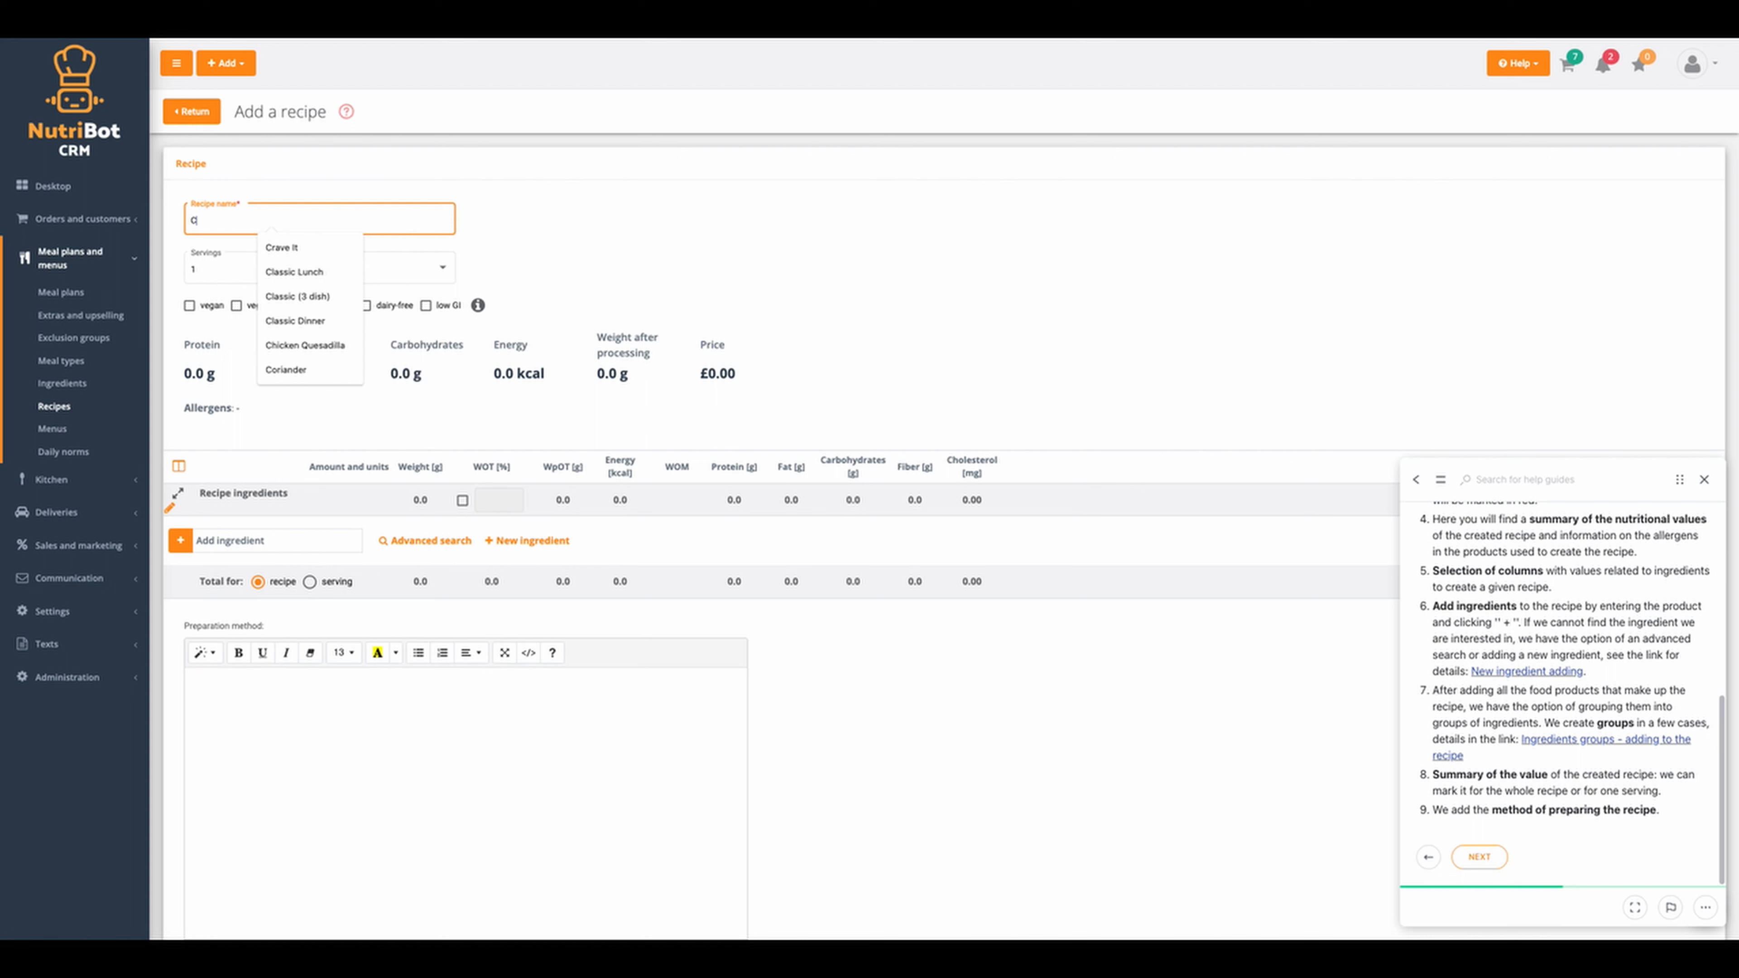
type("hicken spaghetti")
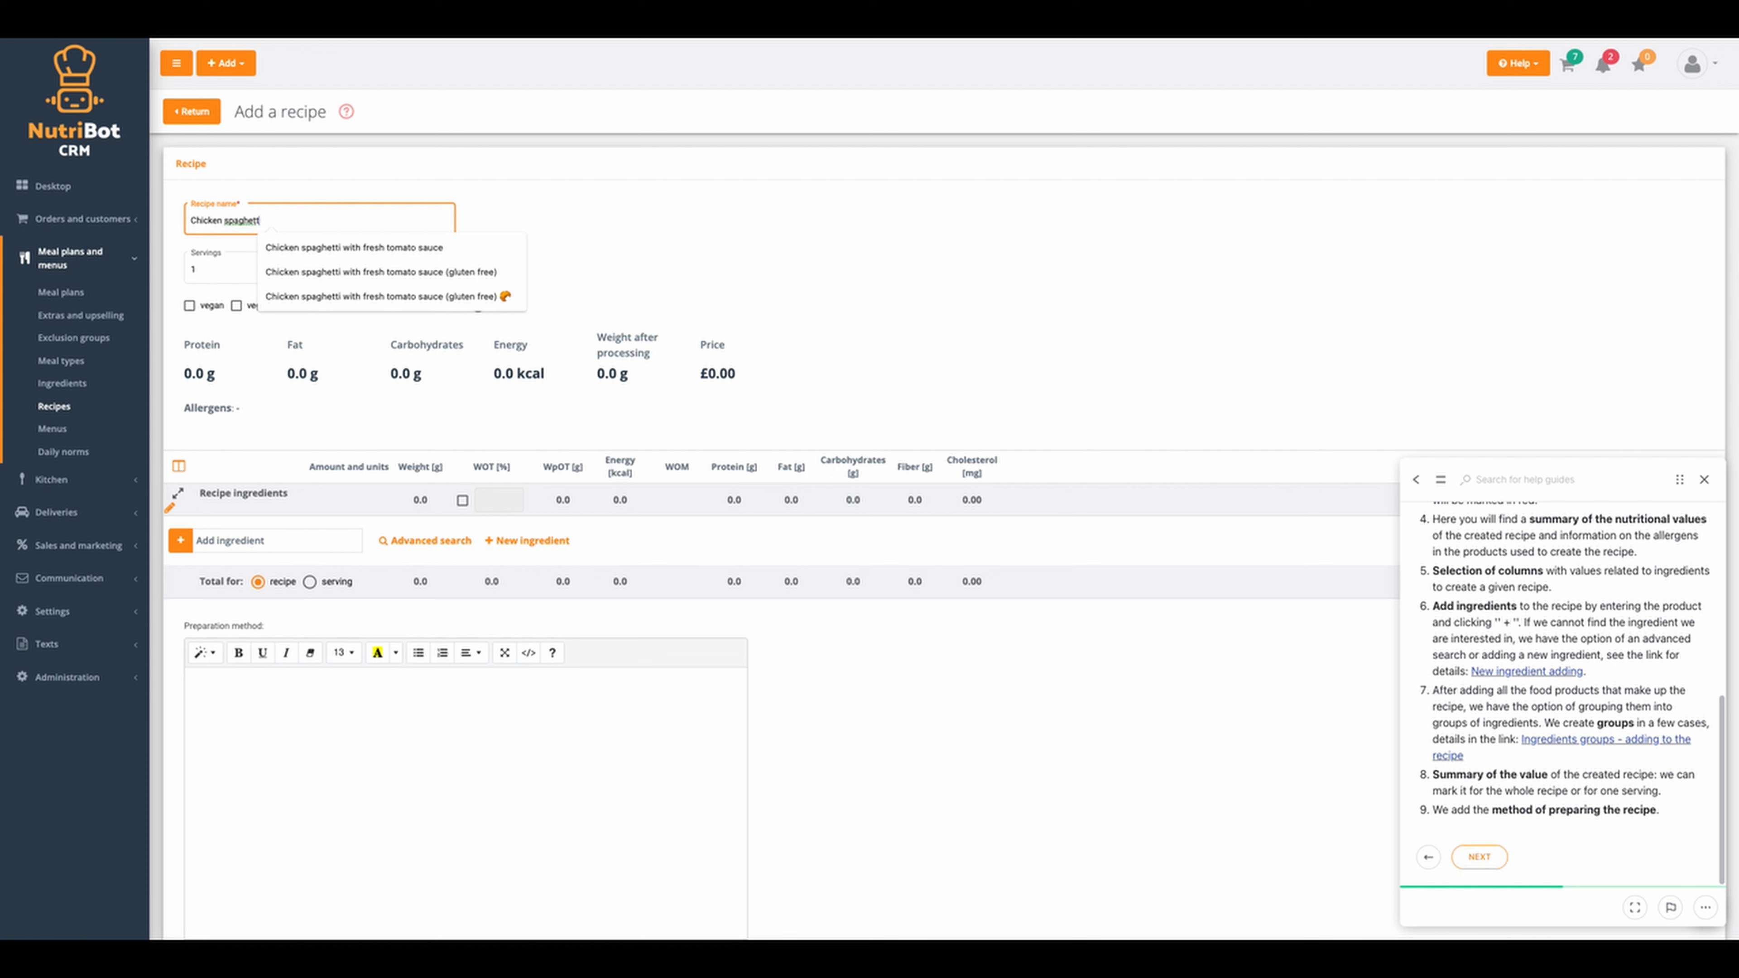
key("Down")
key("Return")
Look through the available Servings values and keep the recipe at 1 serving
left_click(606, 266)
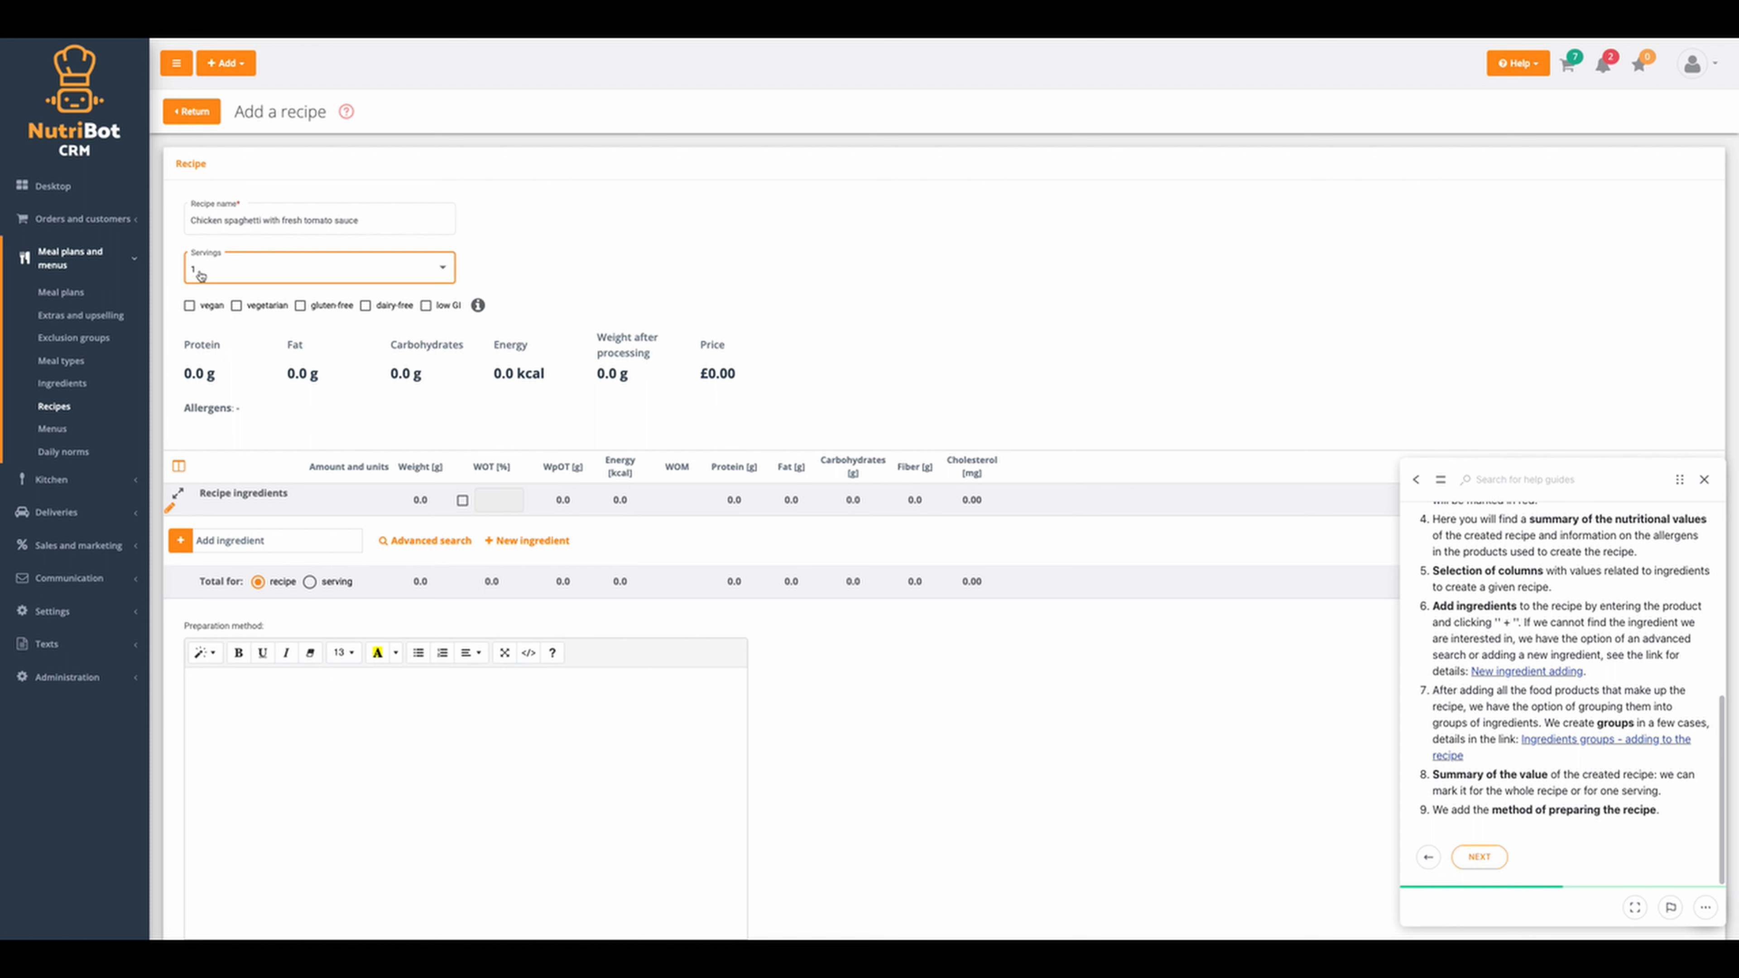
left_click(217, 218)
left_click(197, 275)
left_click(240, 216)
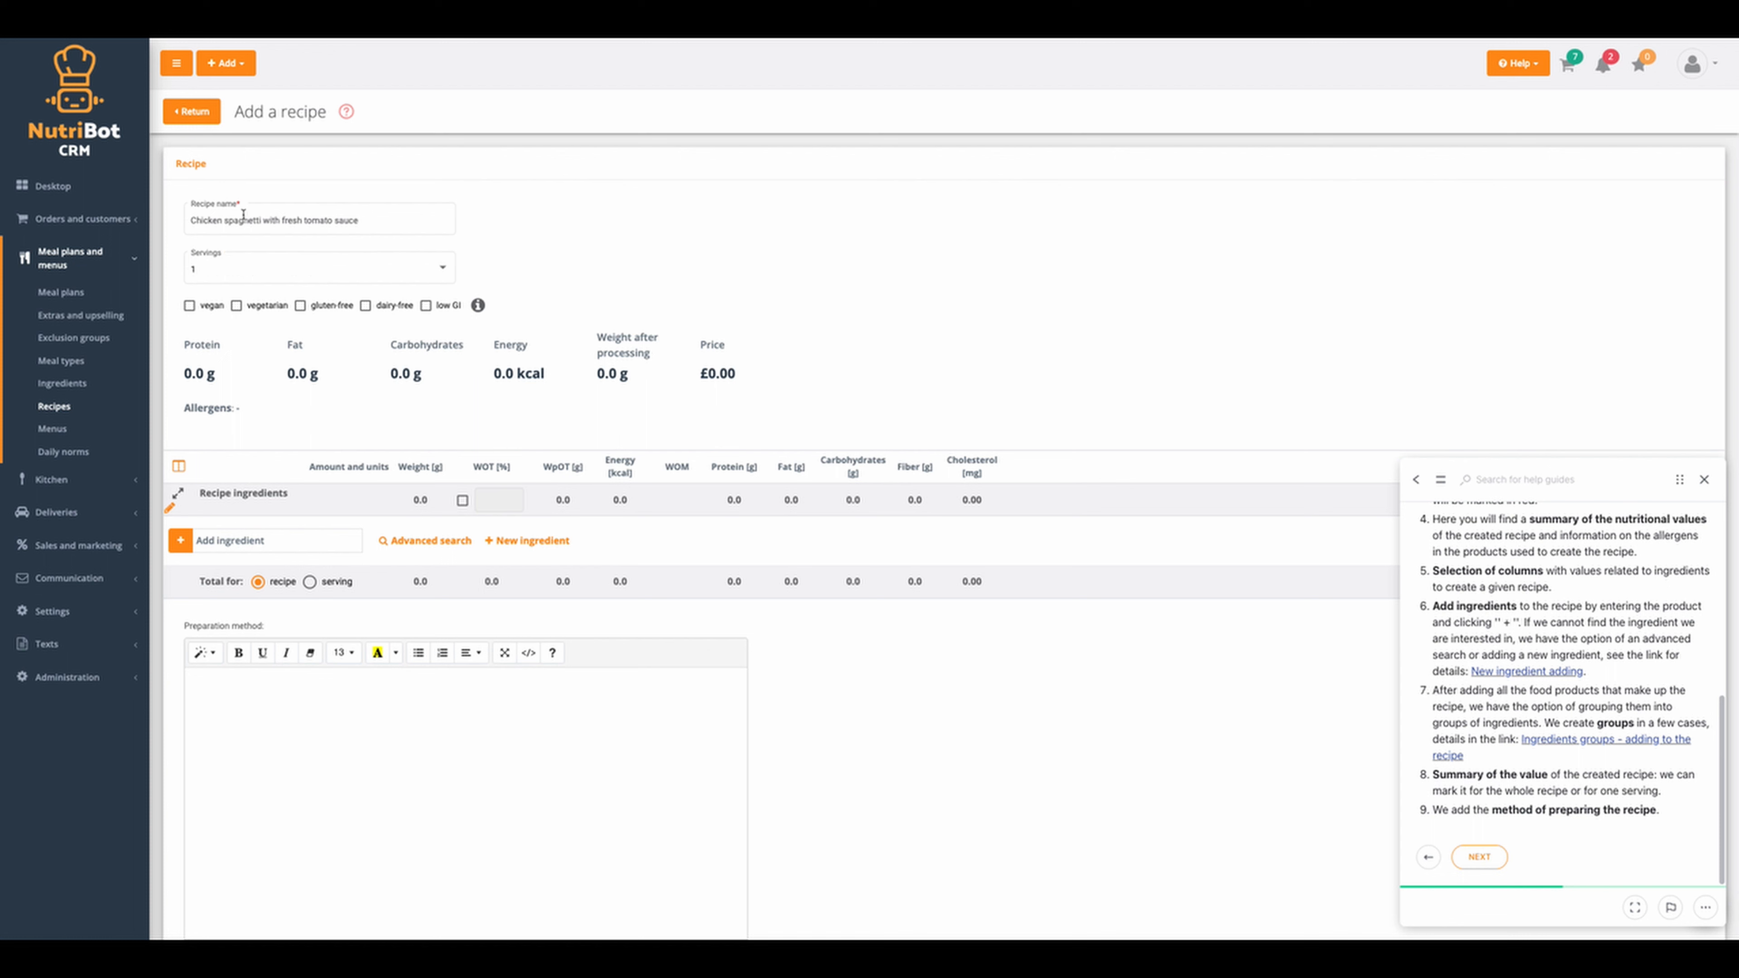
left_click(220, 274)
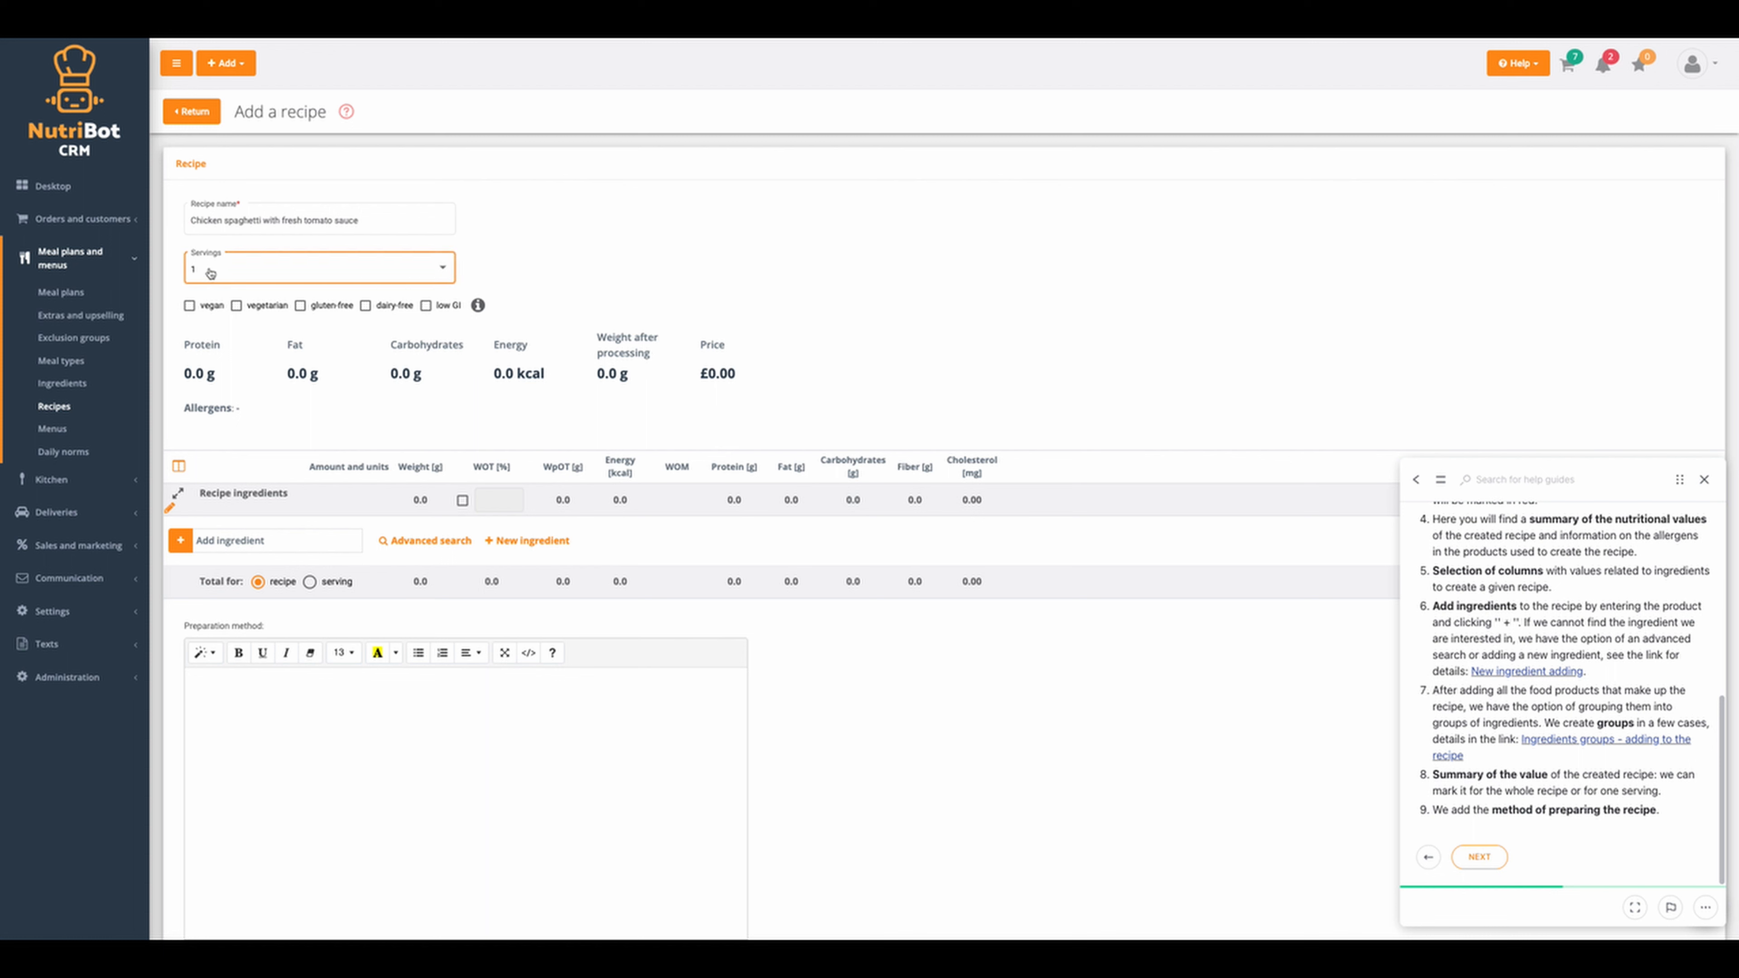
left_click(210, 273)
scroll(221, 370, "down", 8)
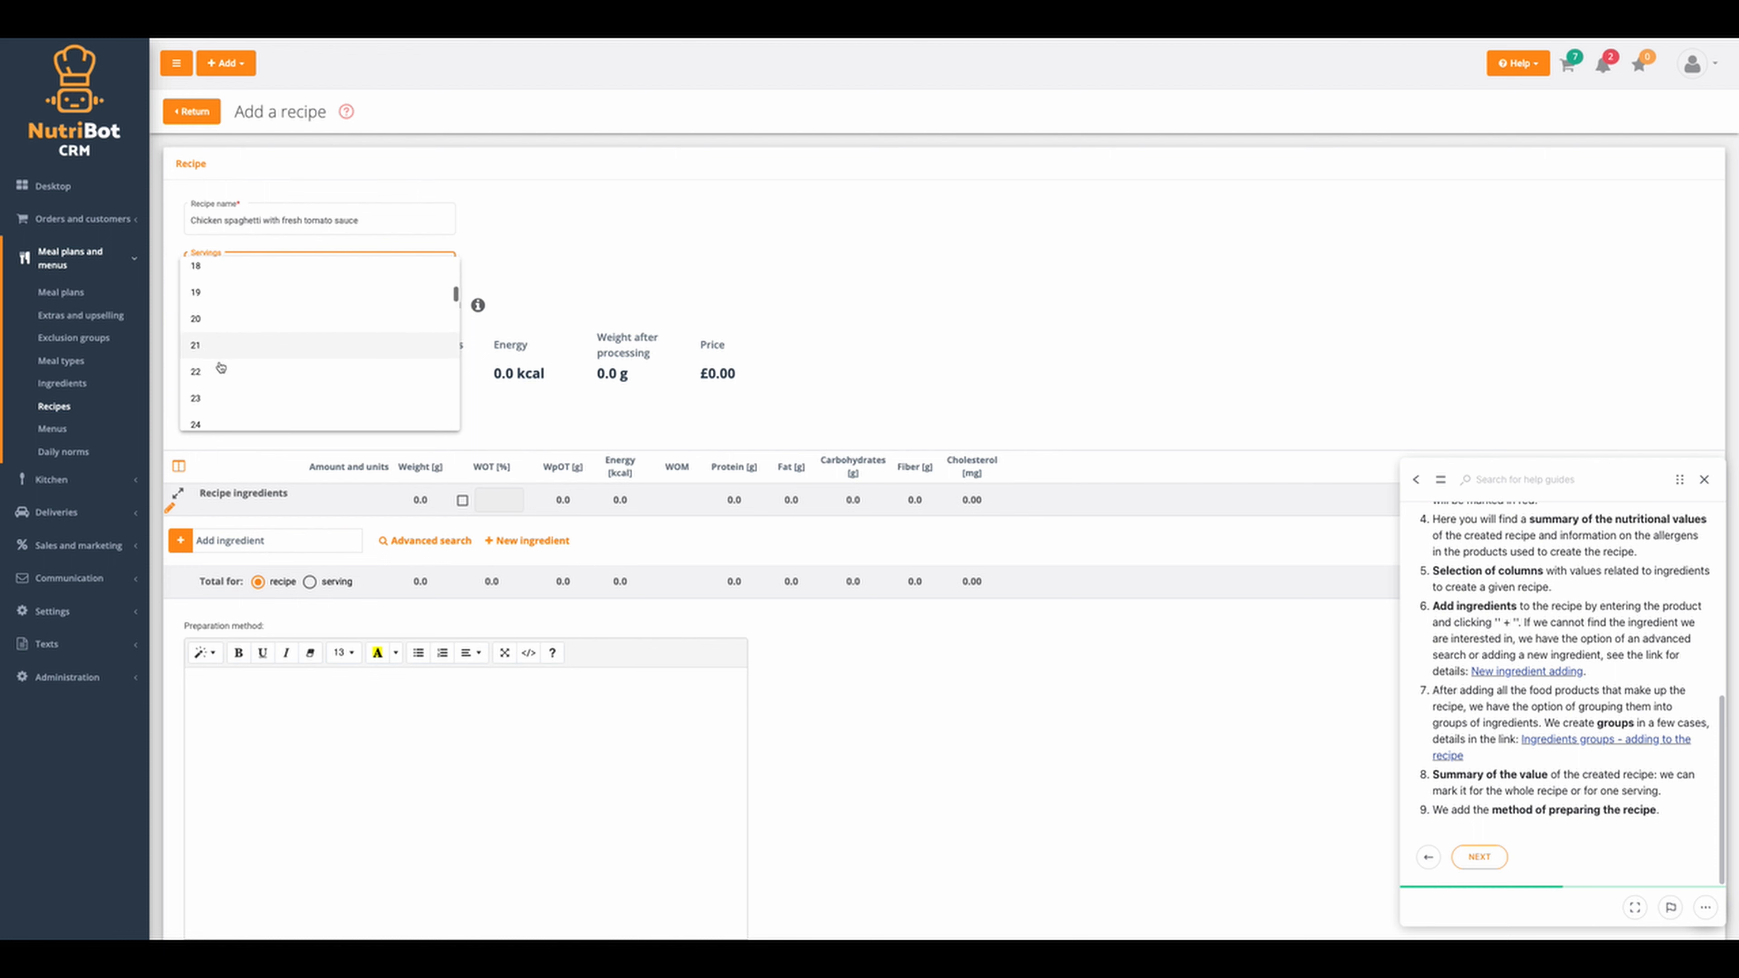
scroll(221, 382, "up", 8)
left_click(323, 269)
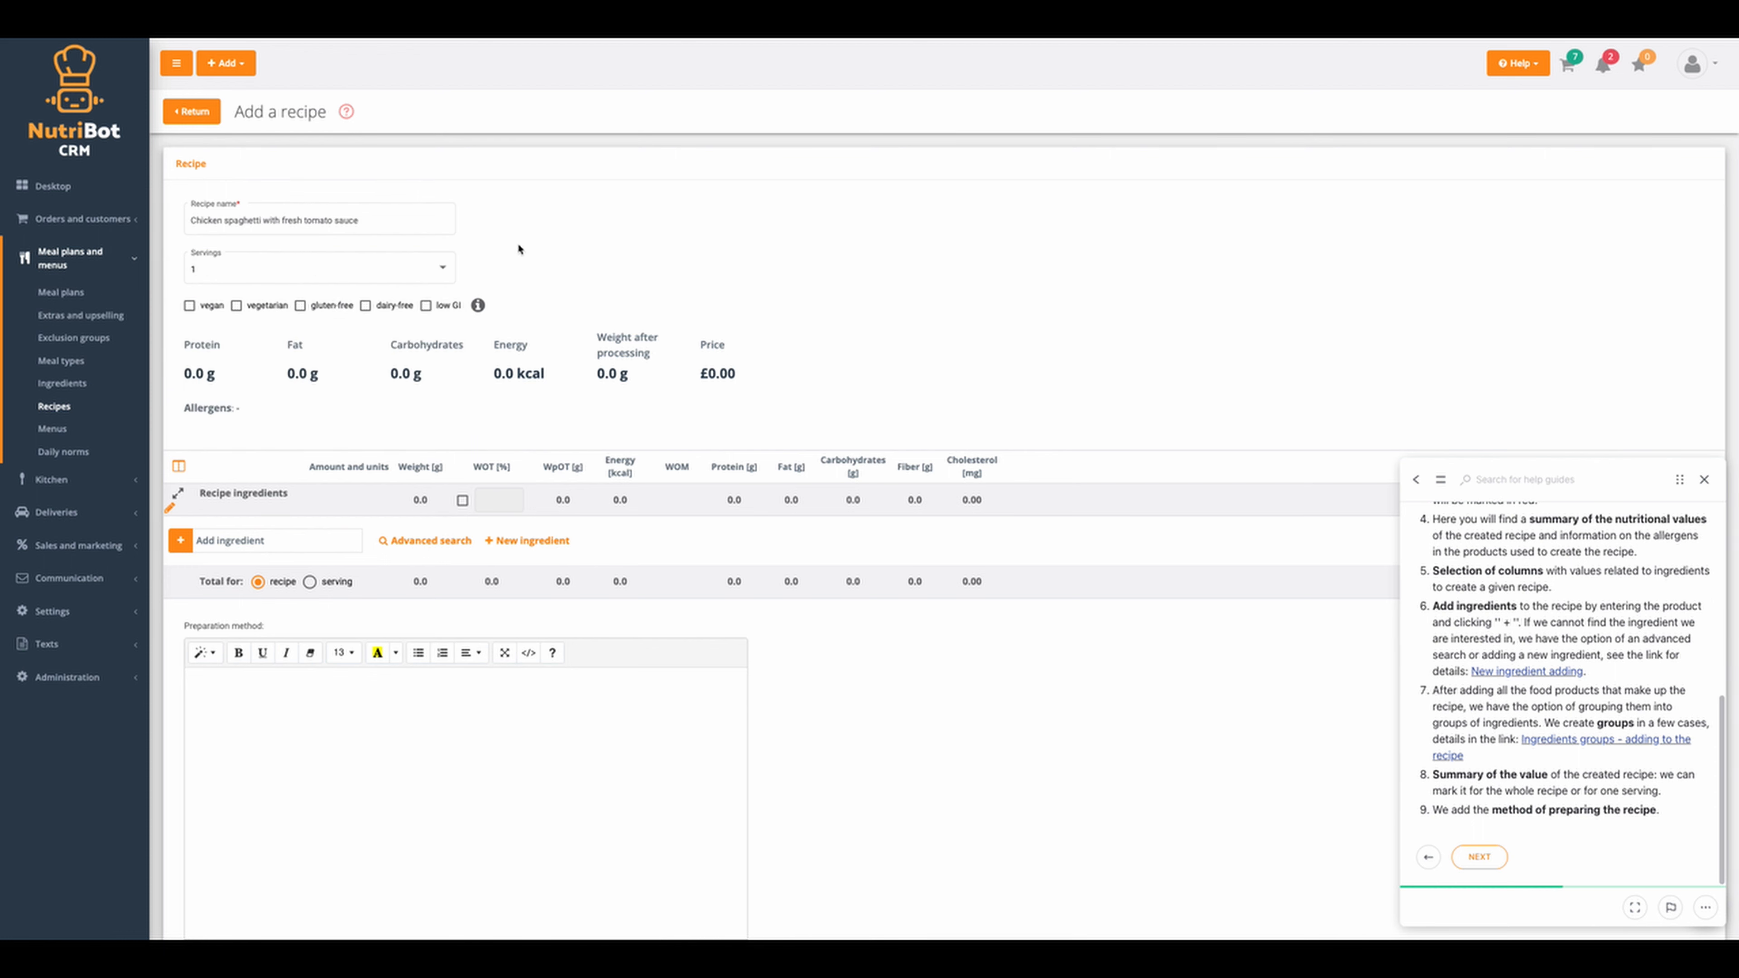
Try marking the recipe as vegetarian and clear that mark again
scroll(223, 282, "down", 1)
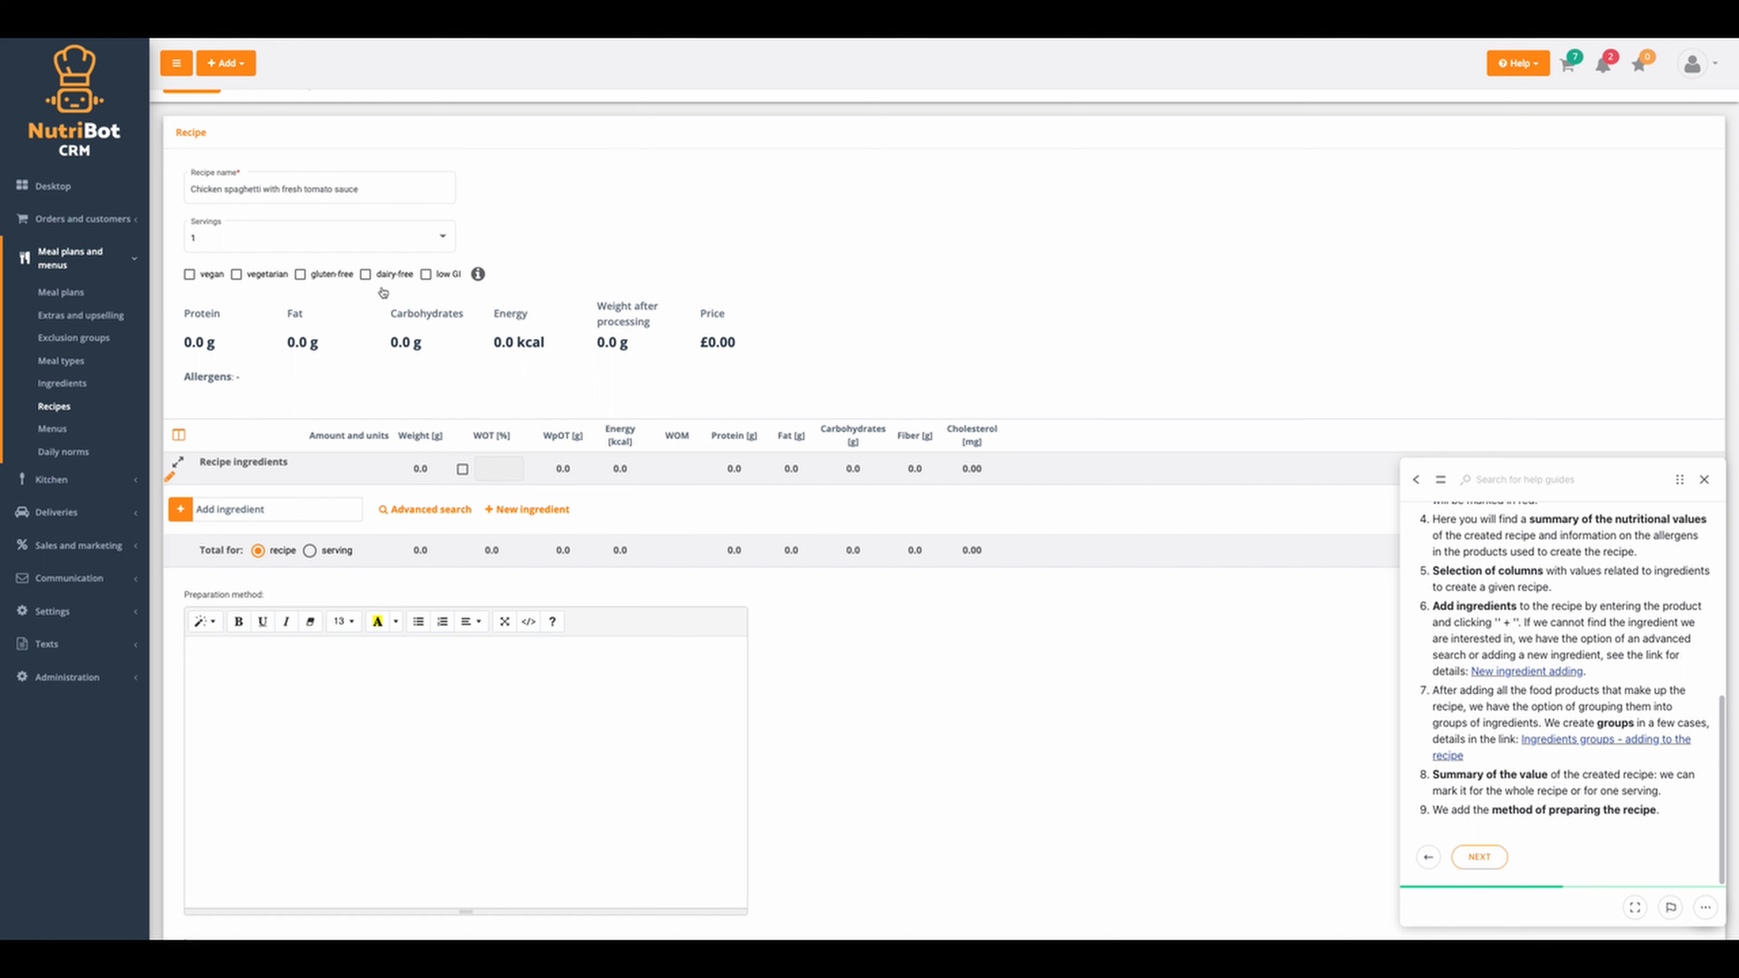
scroll(274, 301, "up", 1)
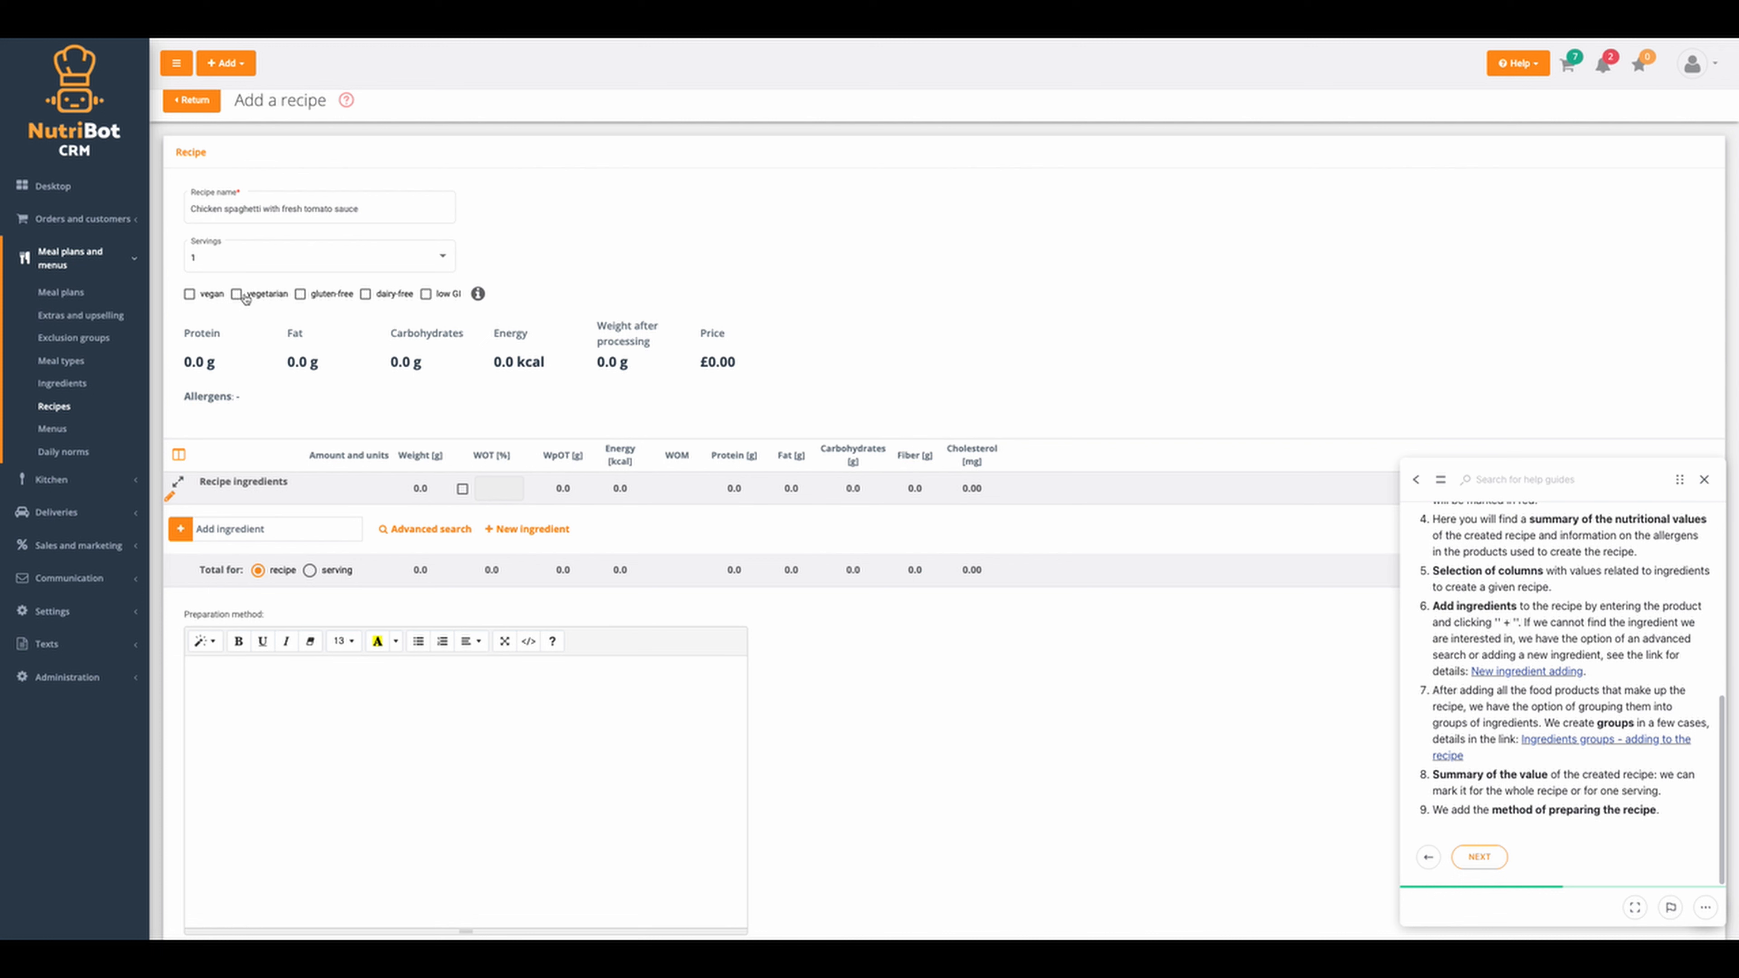
mouse_move(478, 295)
left_click(238, 295)
scroll(350, 412, "down", 1)
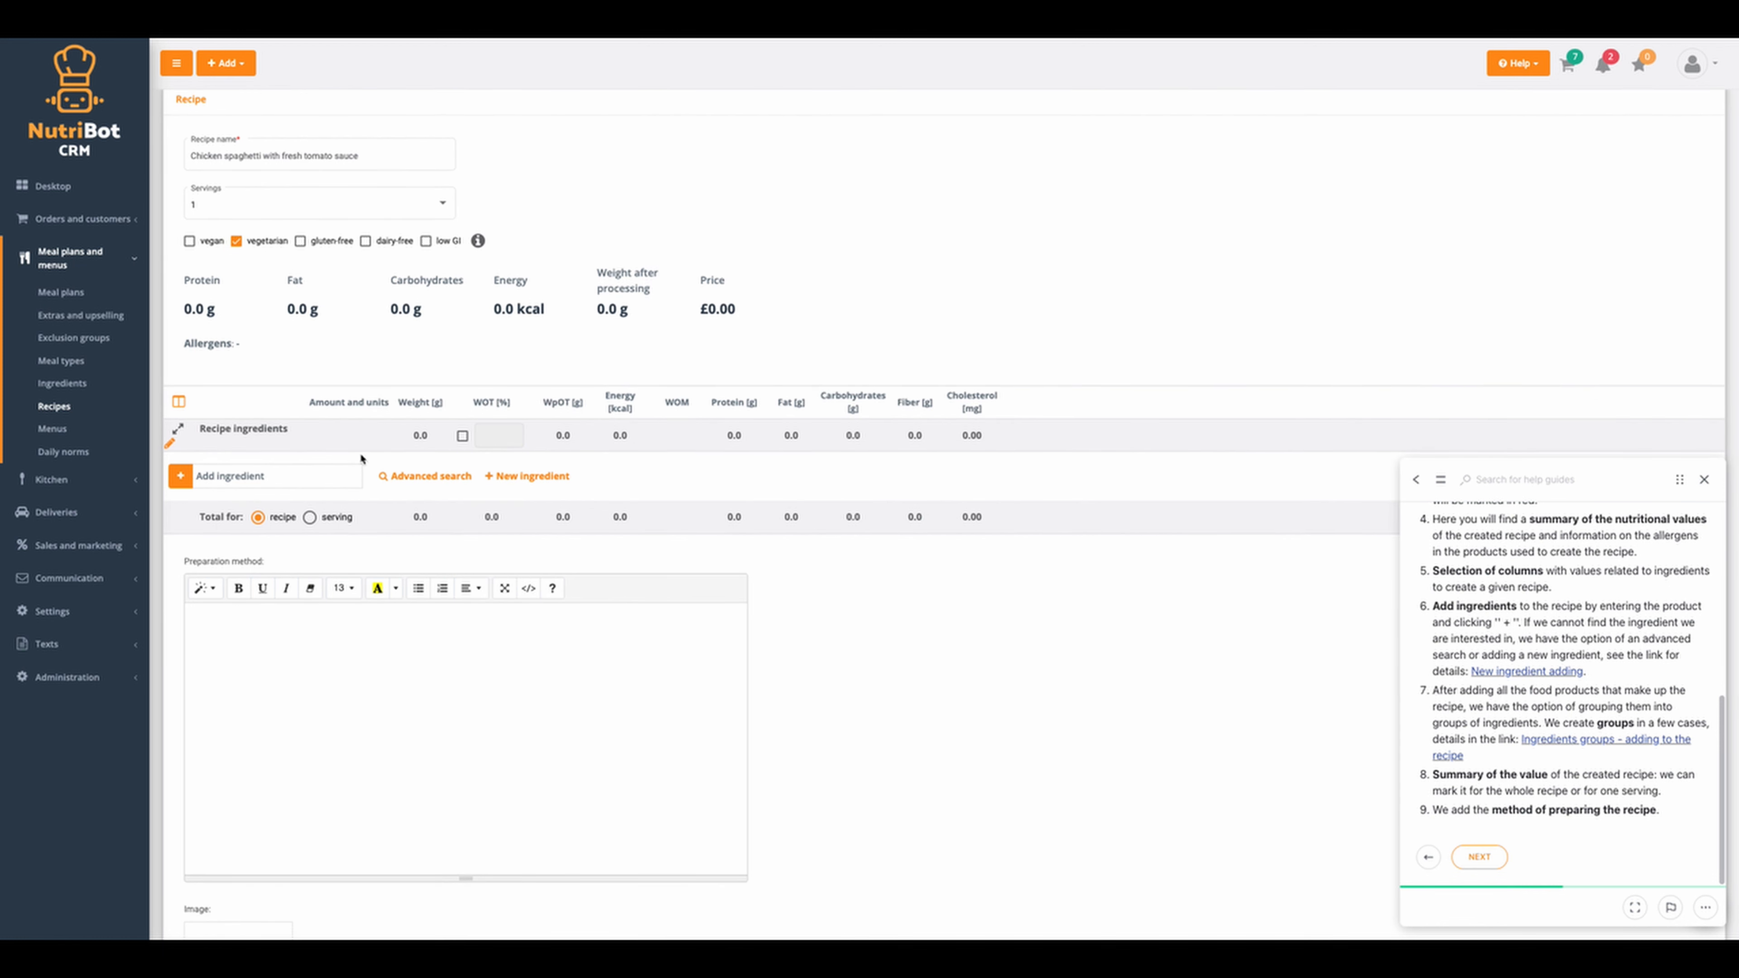
left_click(240, 242)
scroll(246, 237, "down", 1)
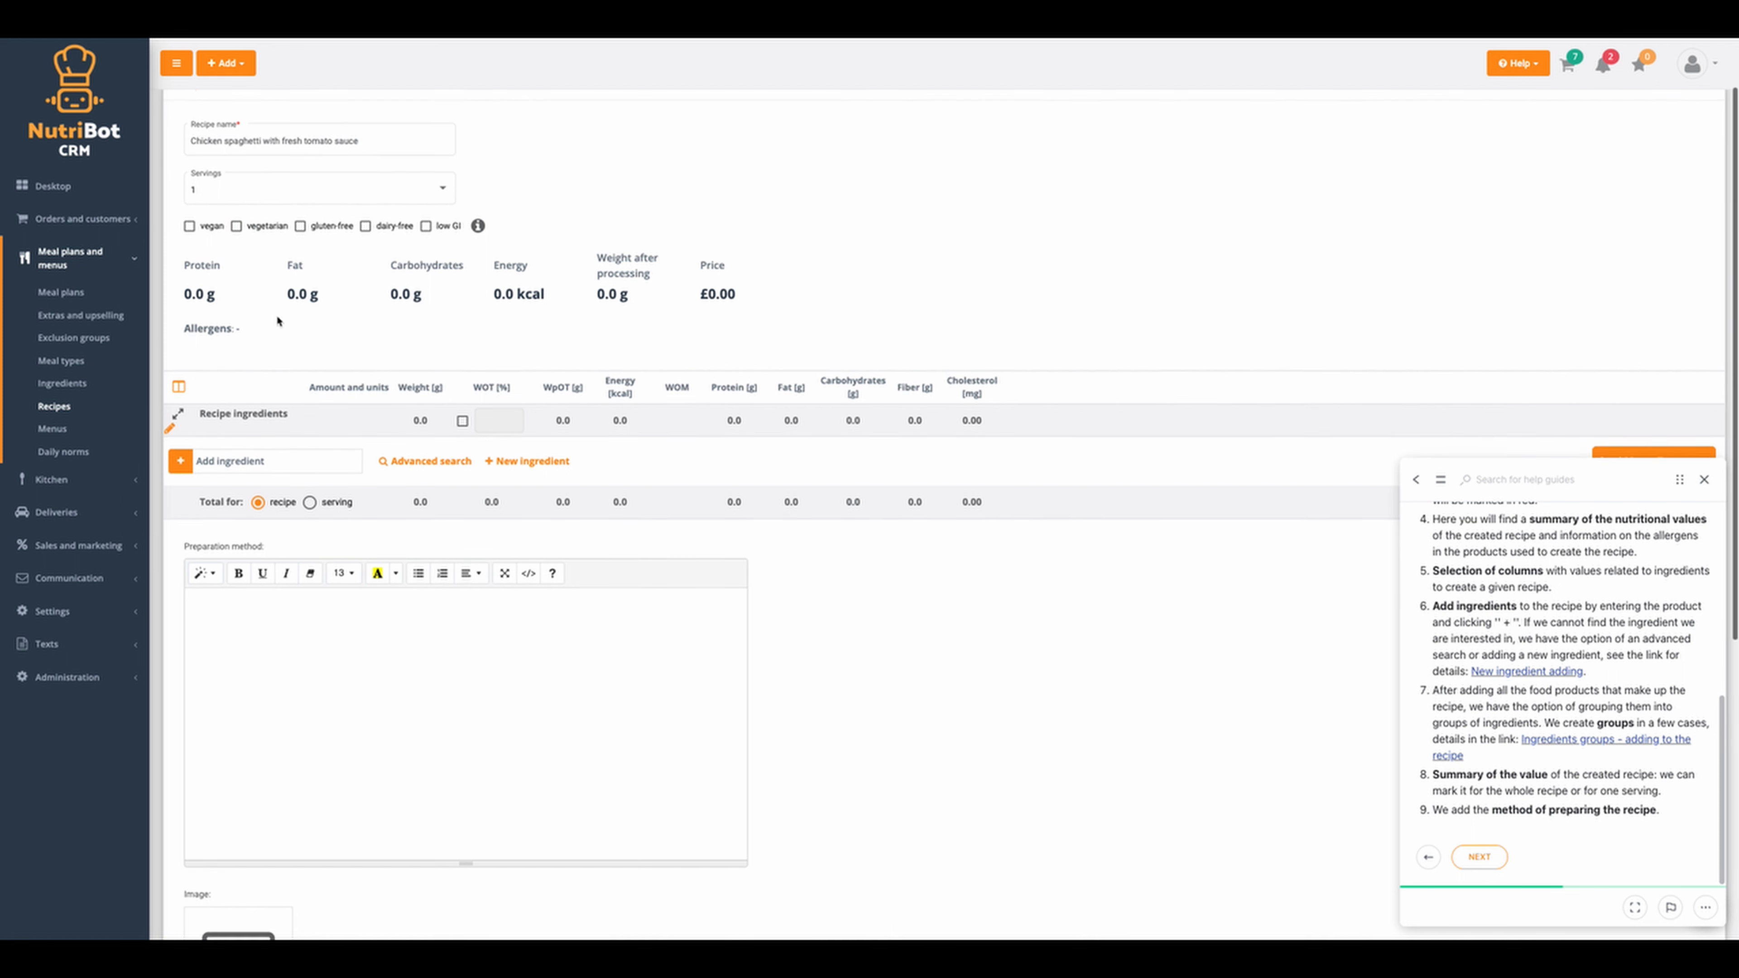
Show the Allergens column in the recipe's ingredient table and hide it again
scroll(246, 236, "down", 1)
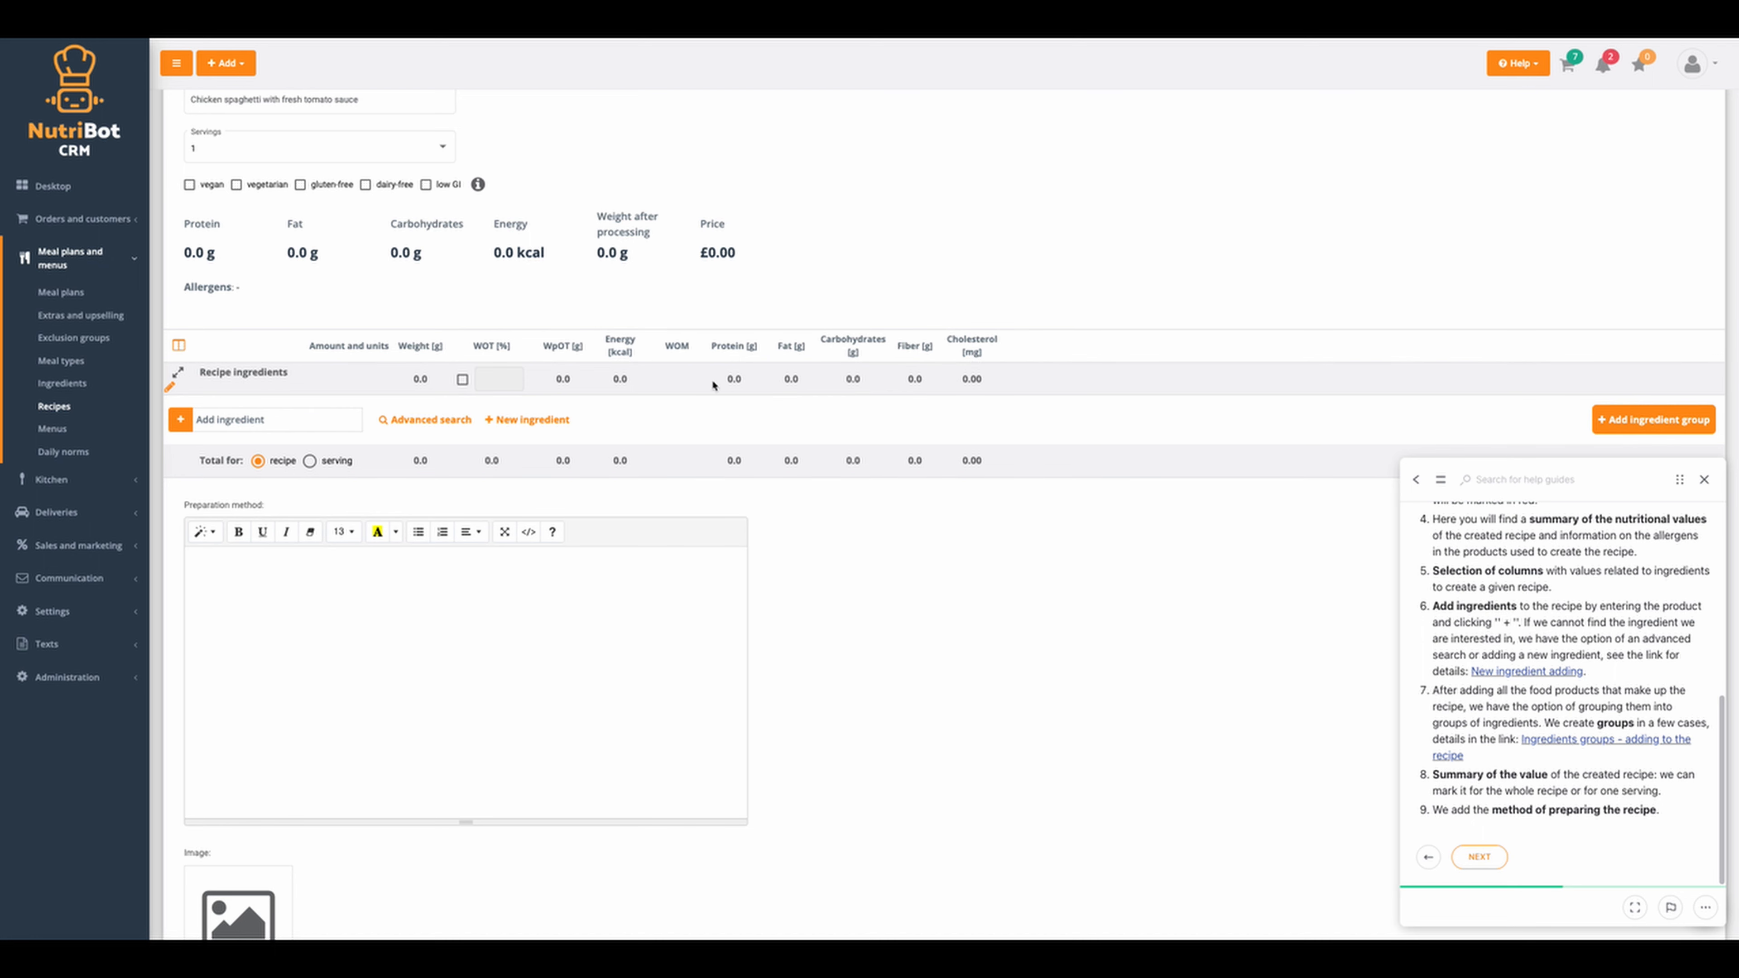
left_click(179, 345)
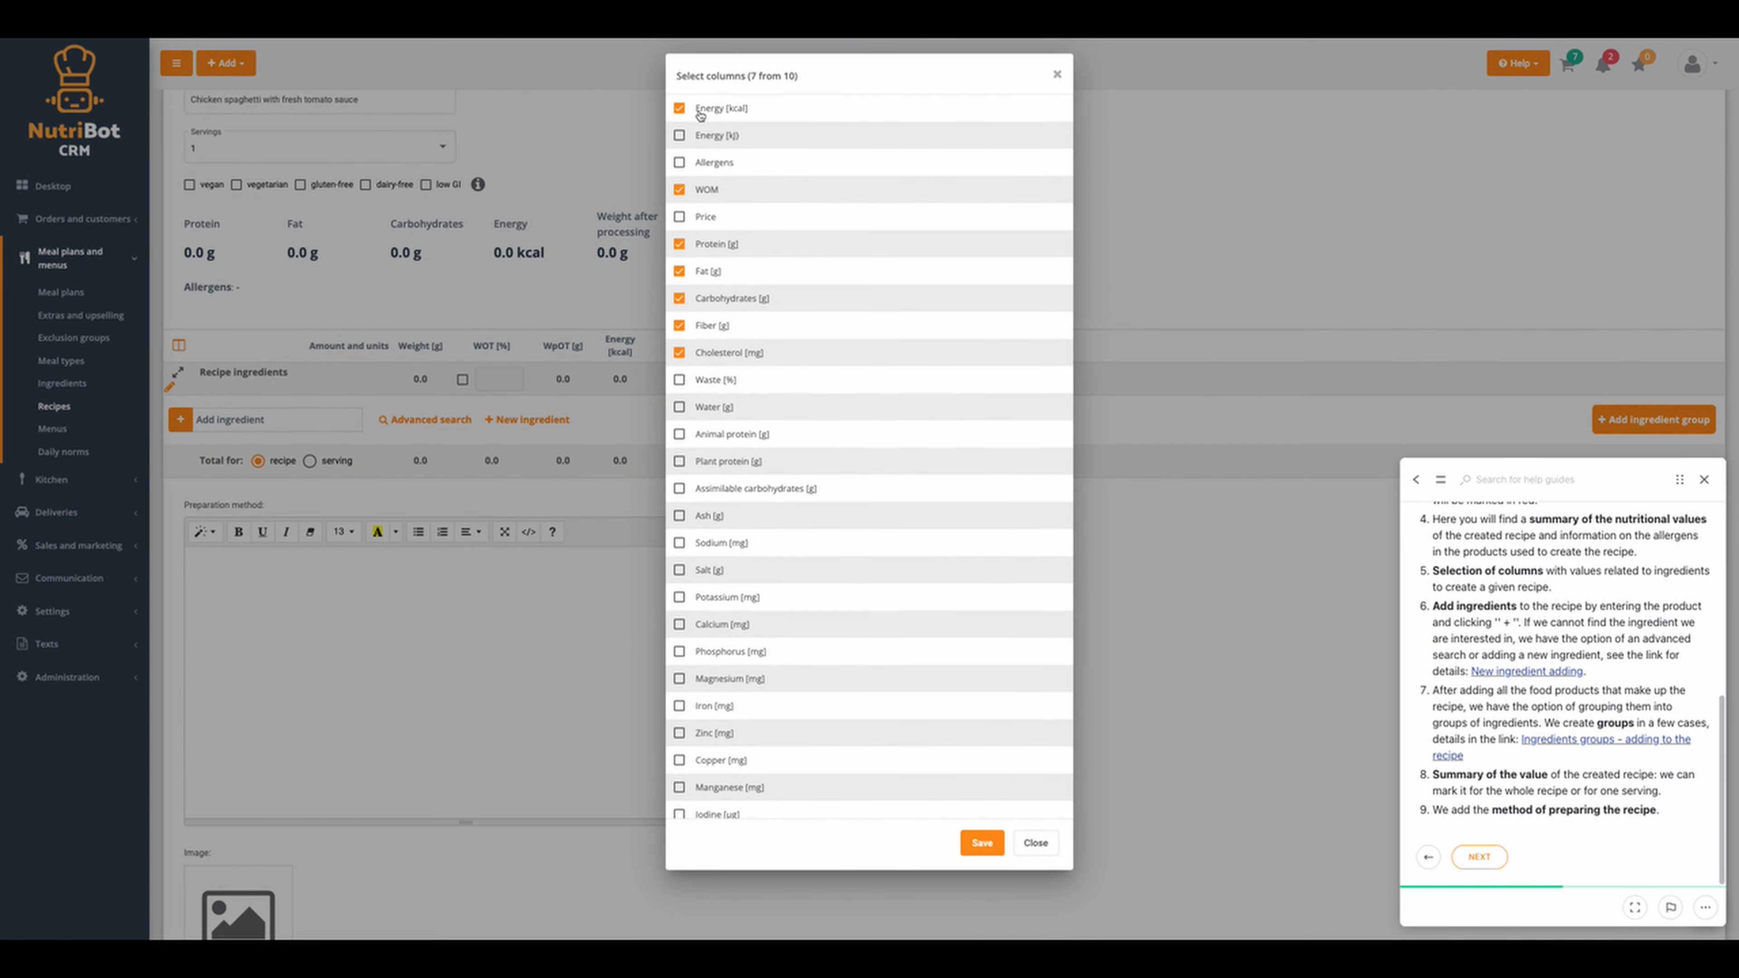
left_click(679, 164)
left_click(982, 843)
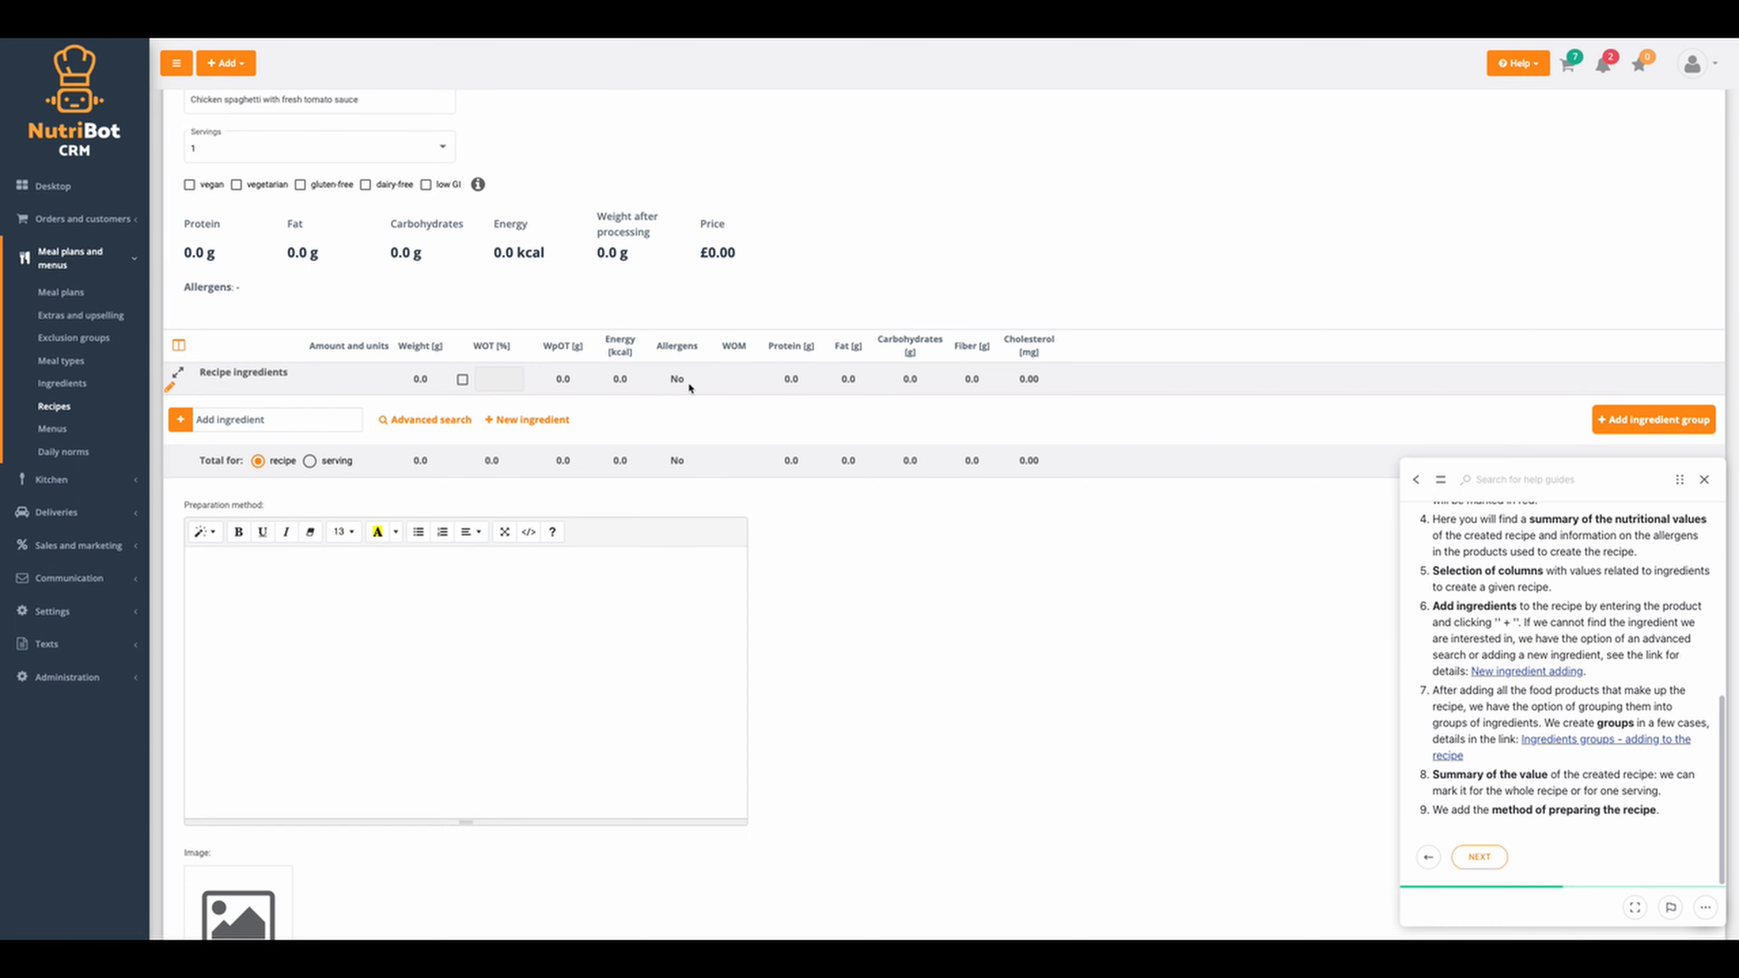
left_click(170, 387)
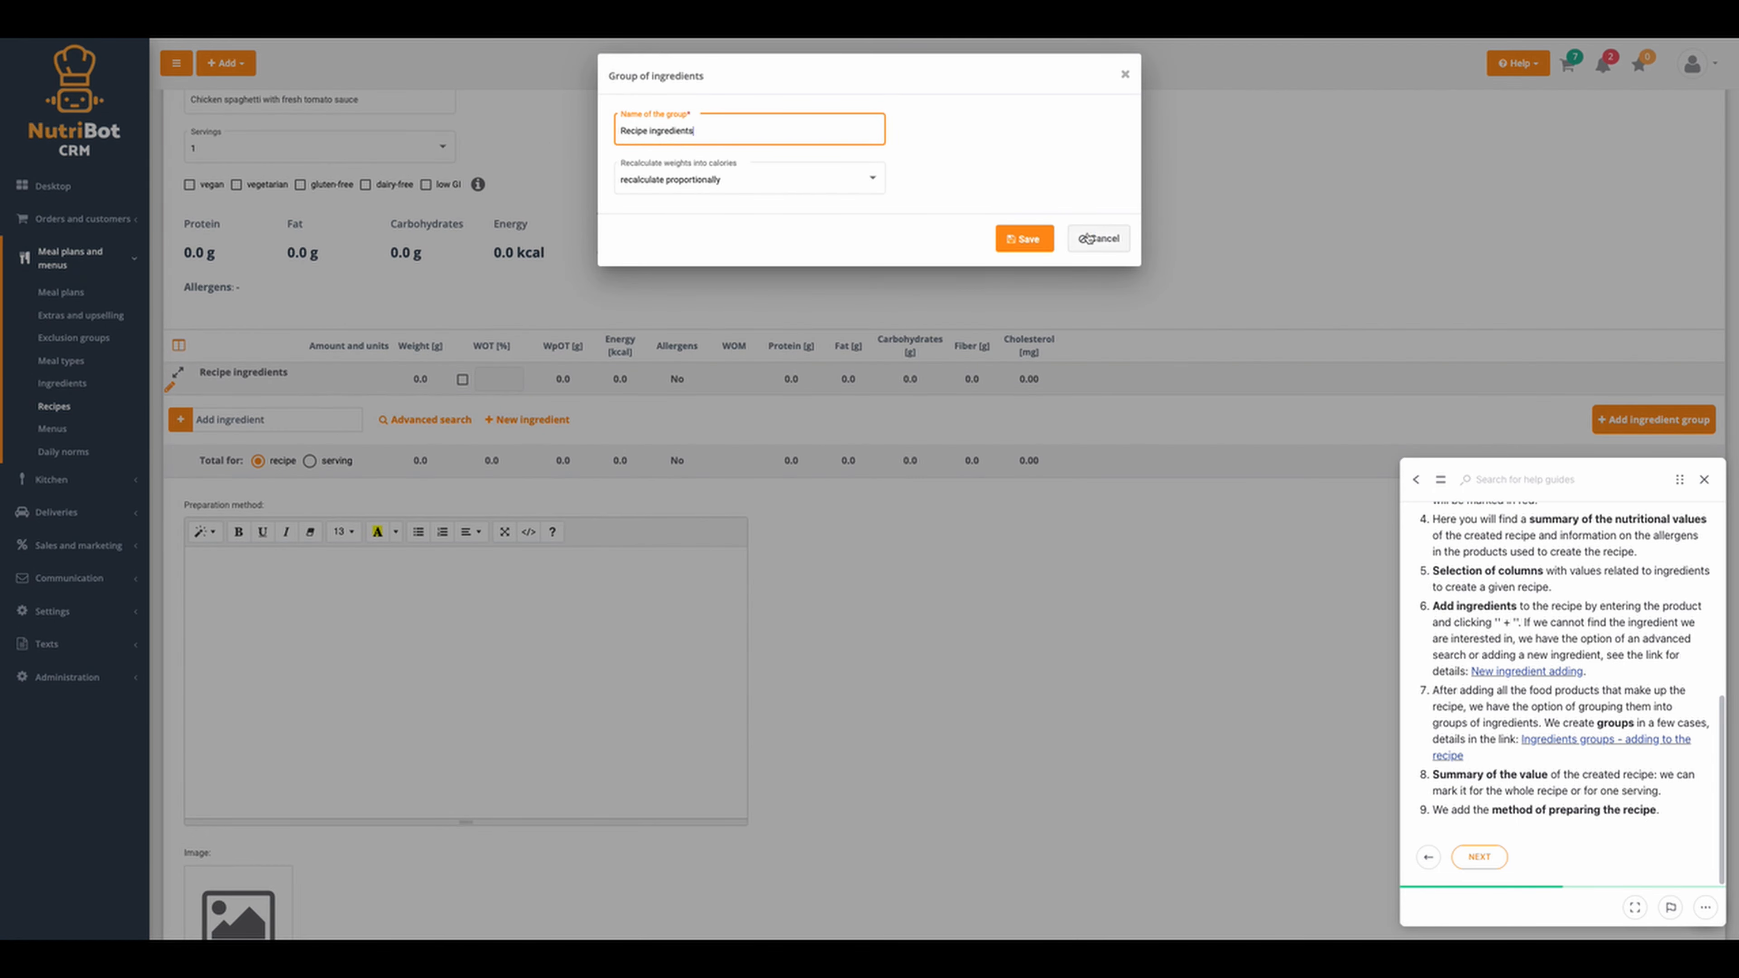
left_click(1088, 238)
left_click(179, 345)
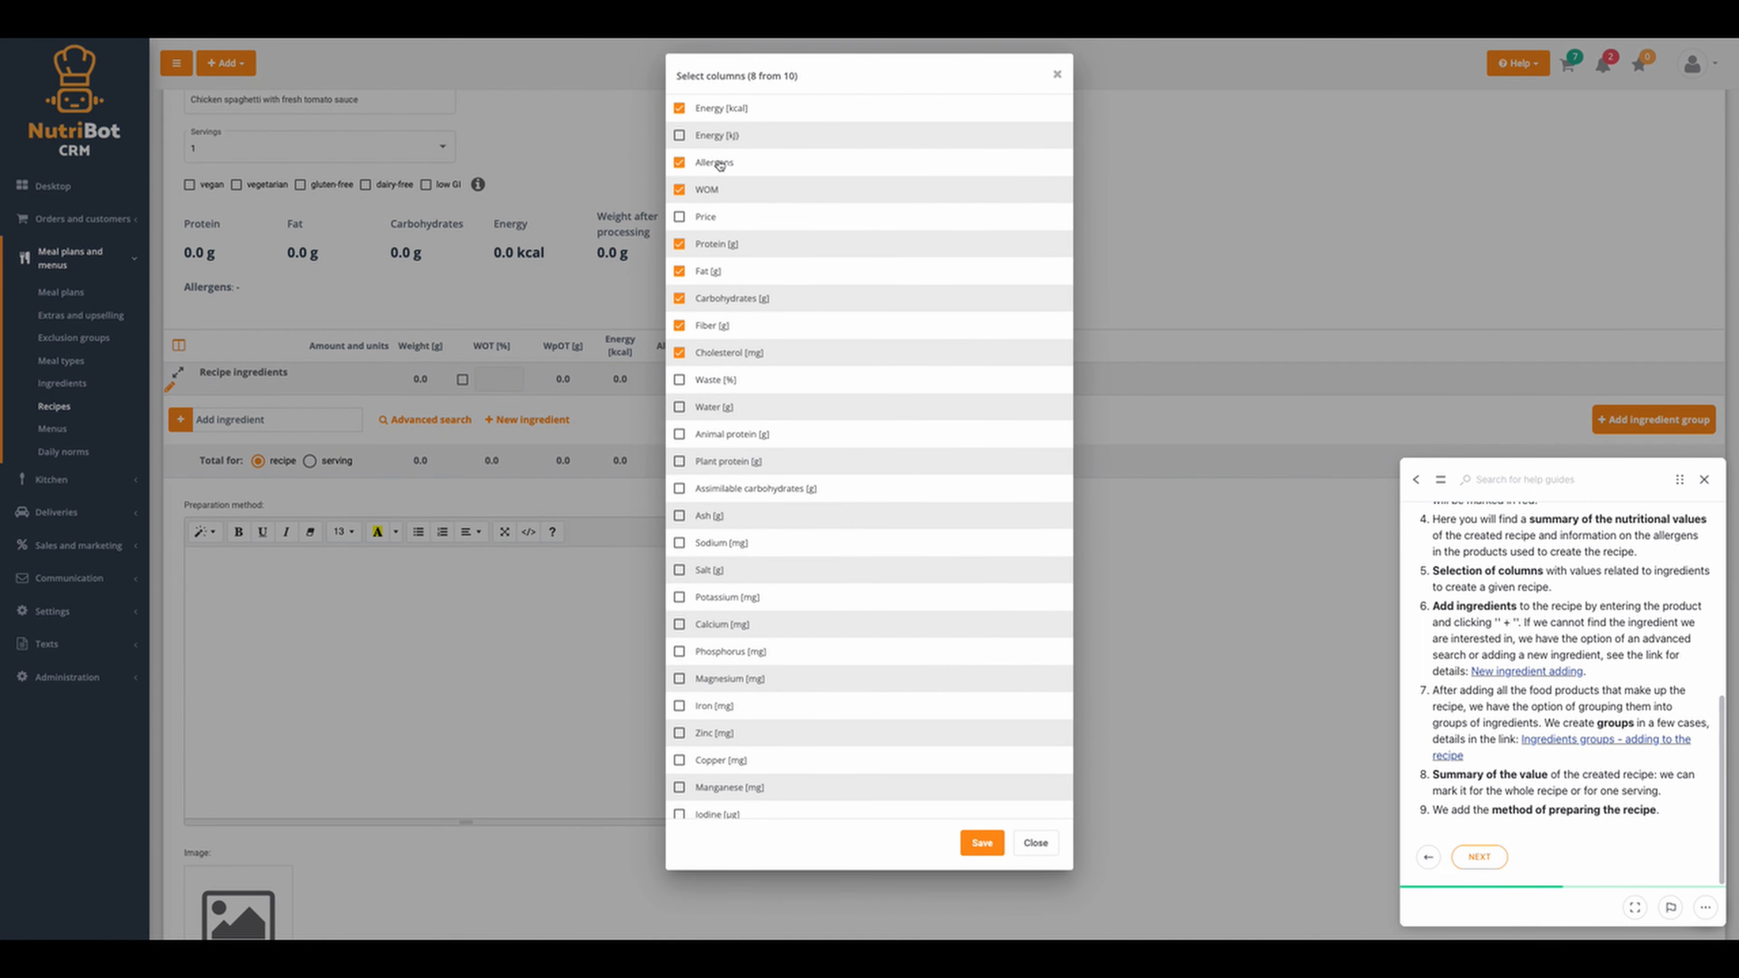
left_click(982, 842)
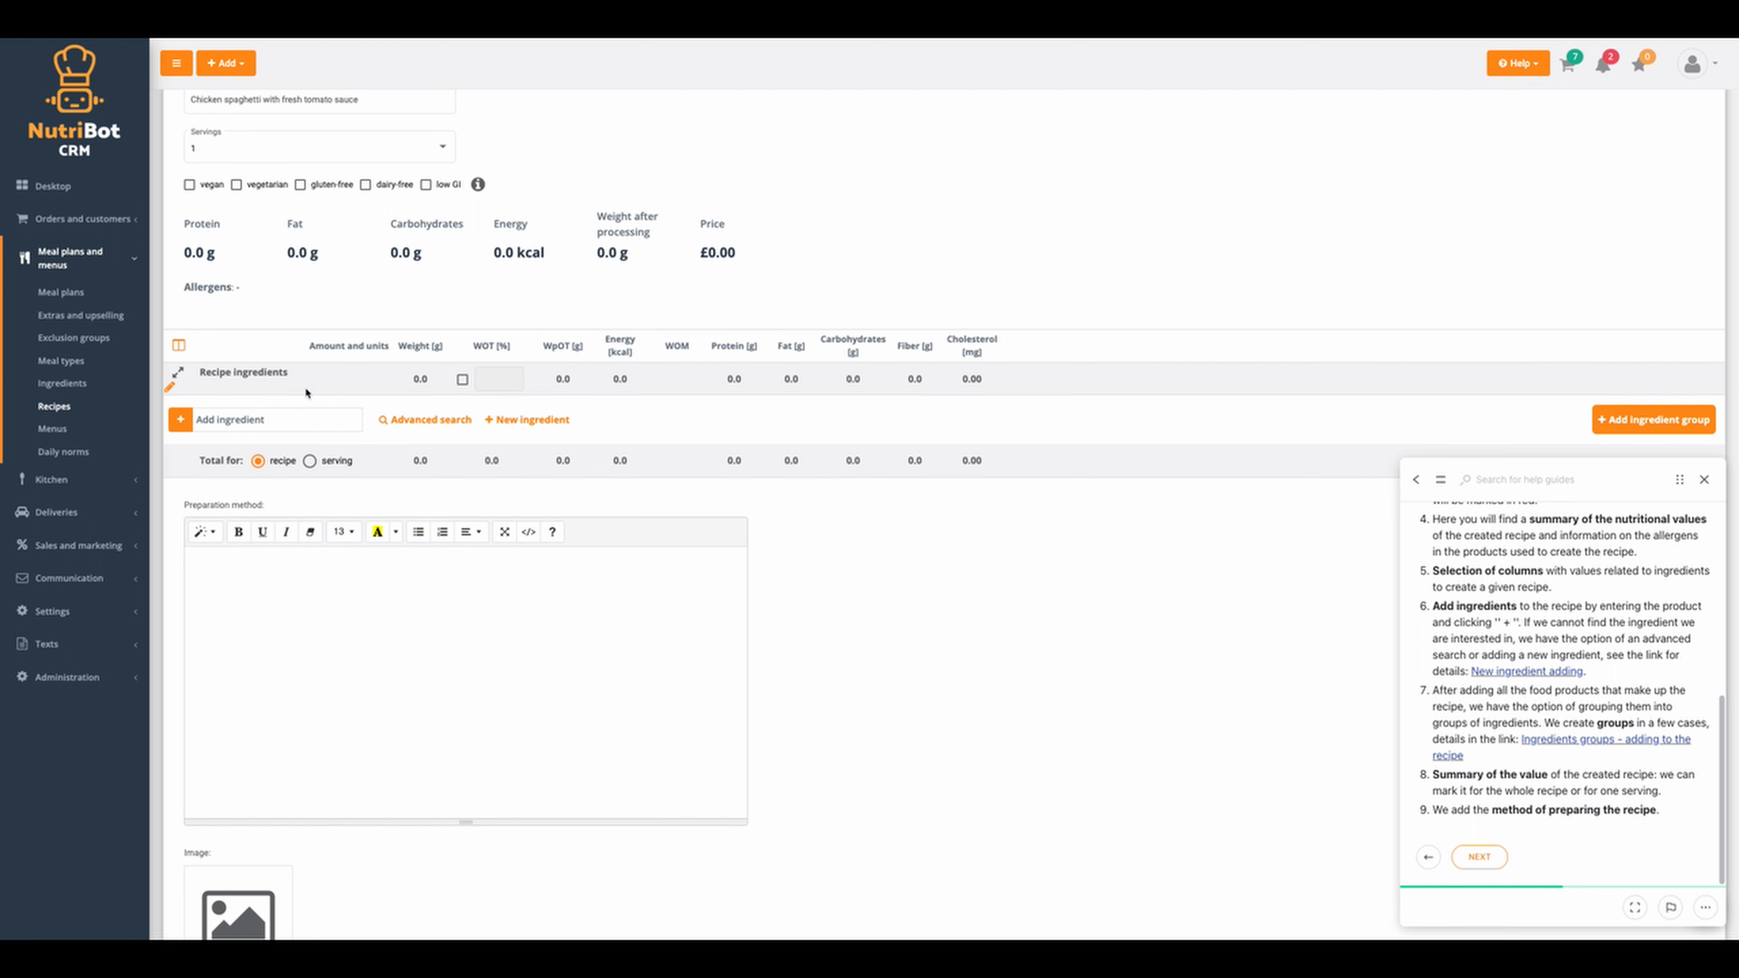
Rename the "Recipe ingredients" group as Pasta
scroll(233, 363, "down", 1)
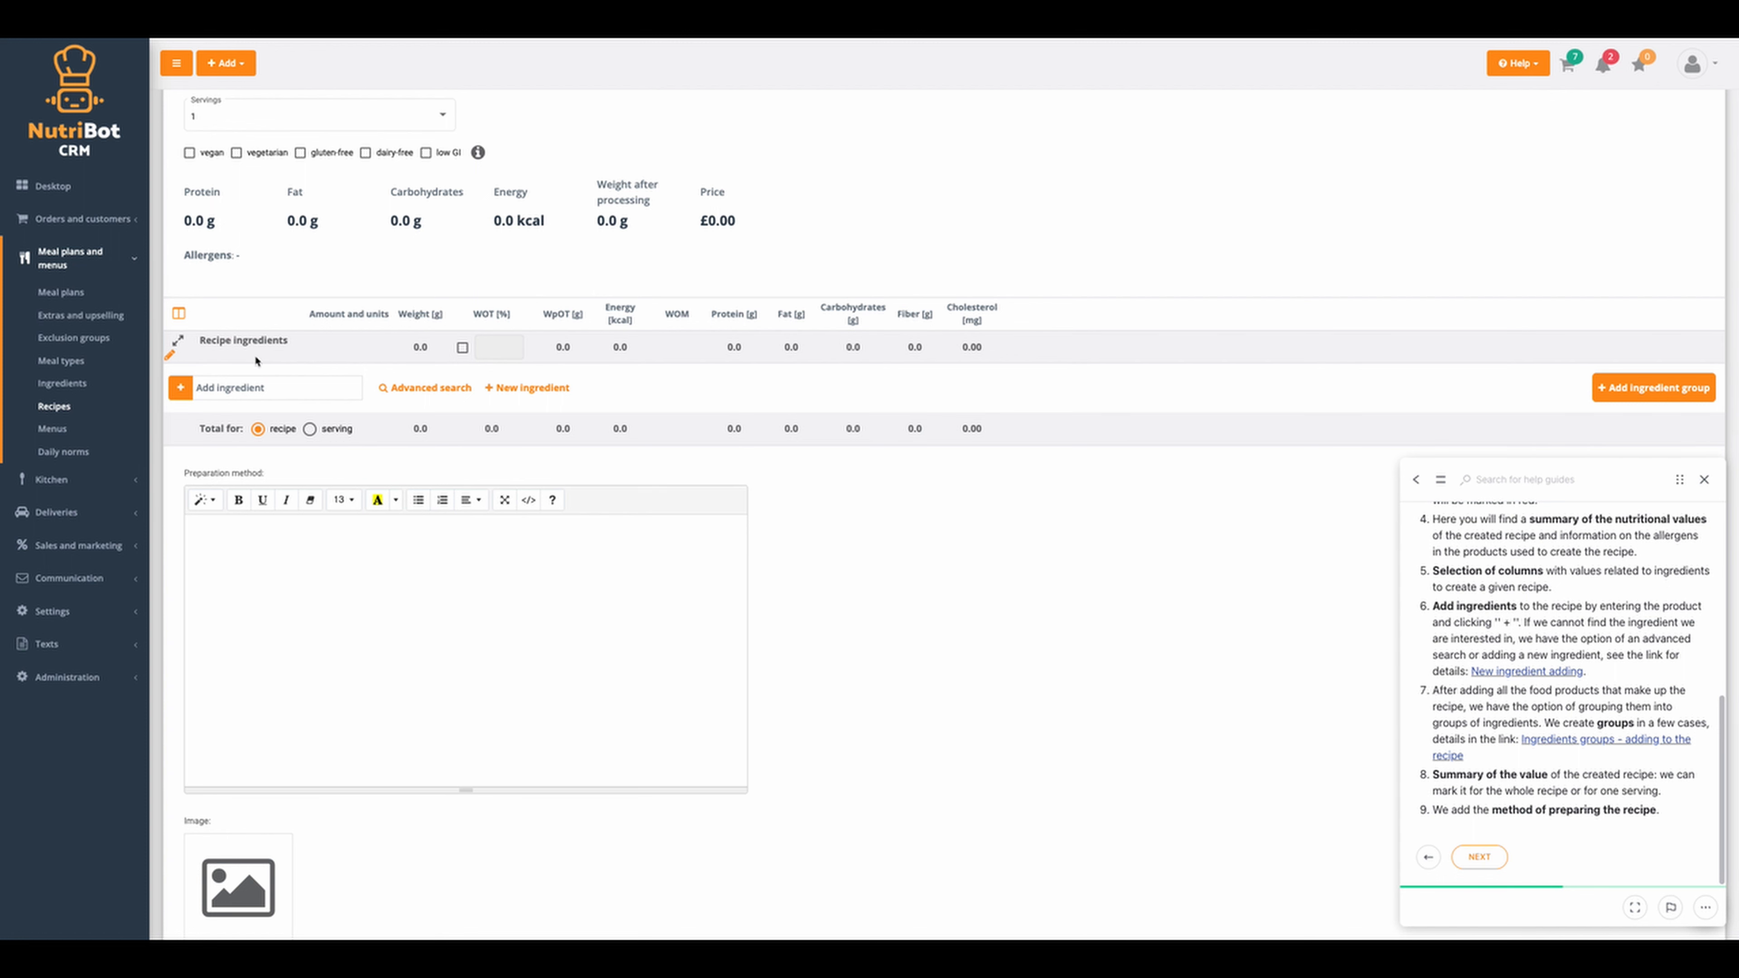
scroll(257, 348, "up", 1)
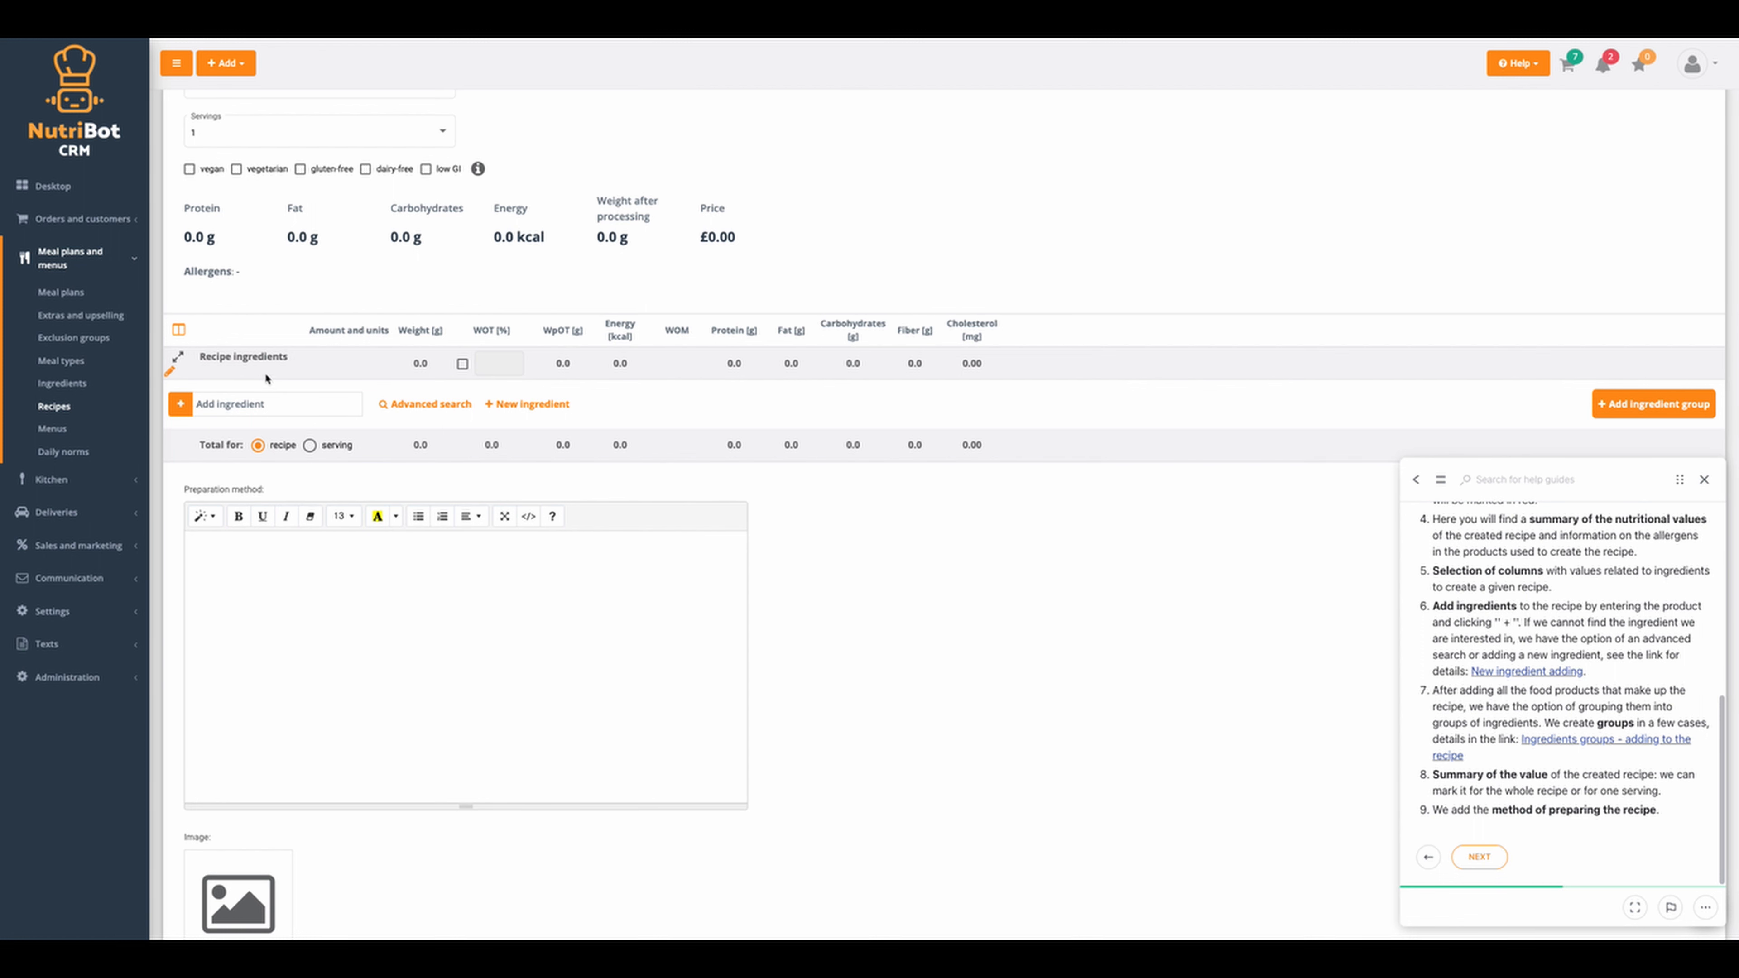
scroll(264, 371, "down", 1)
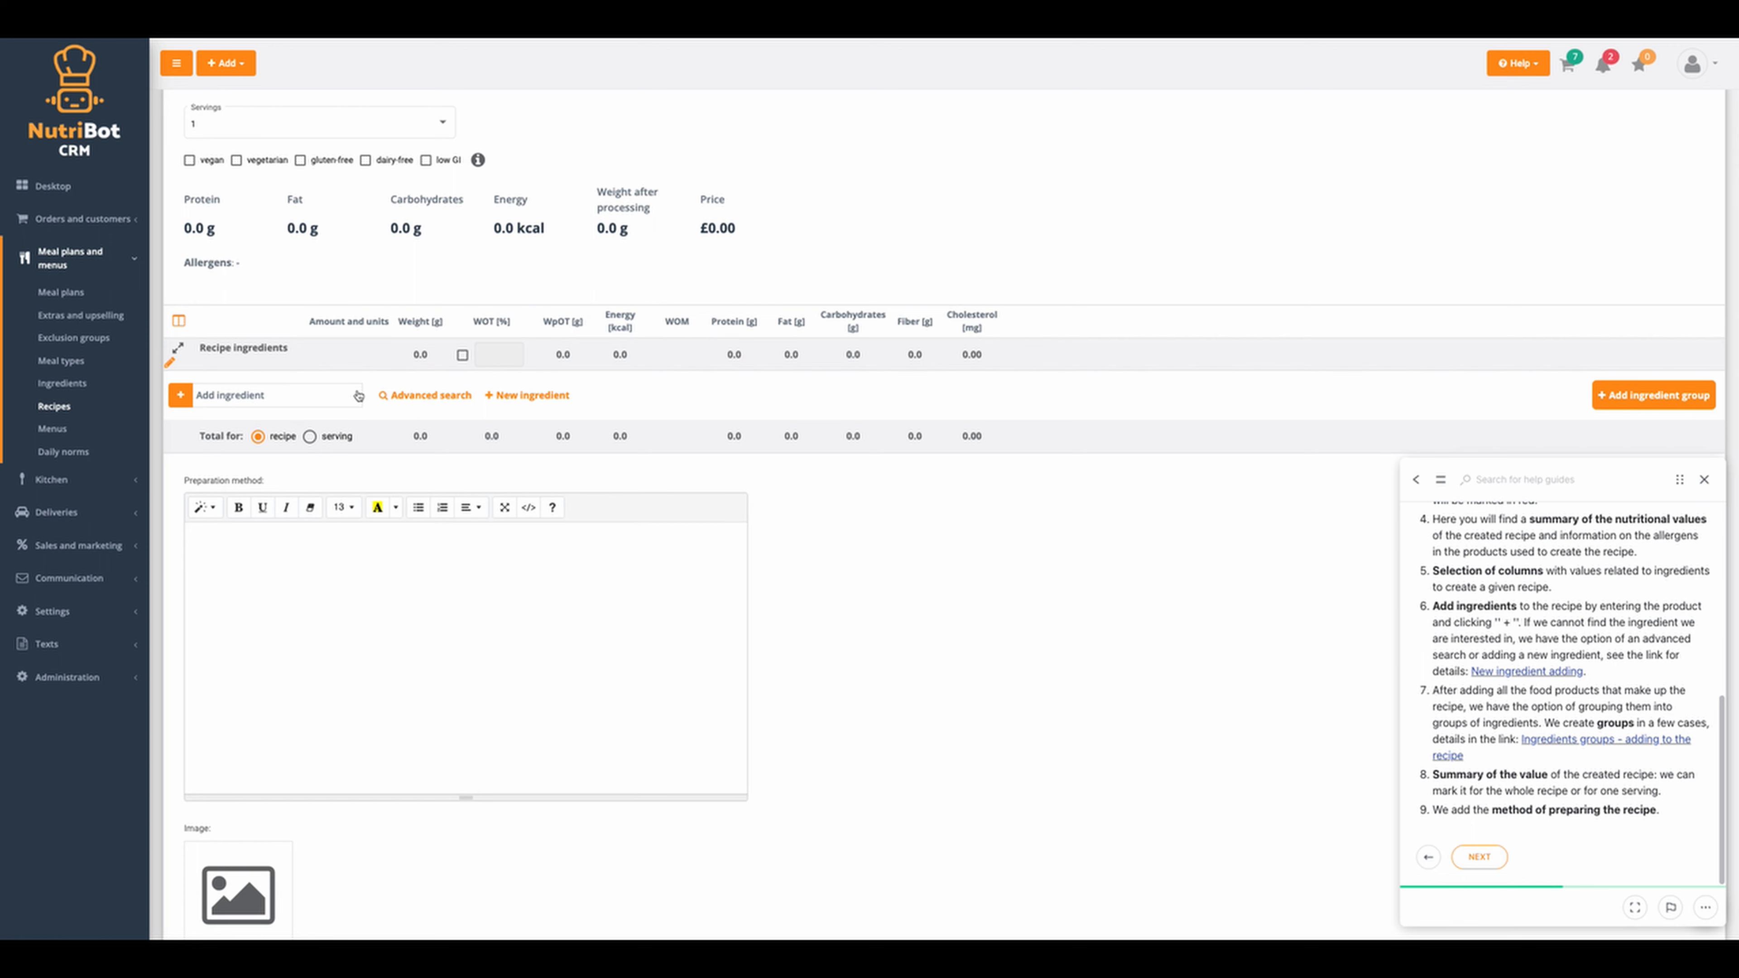
scroll(331, 334, "down", 1)
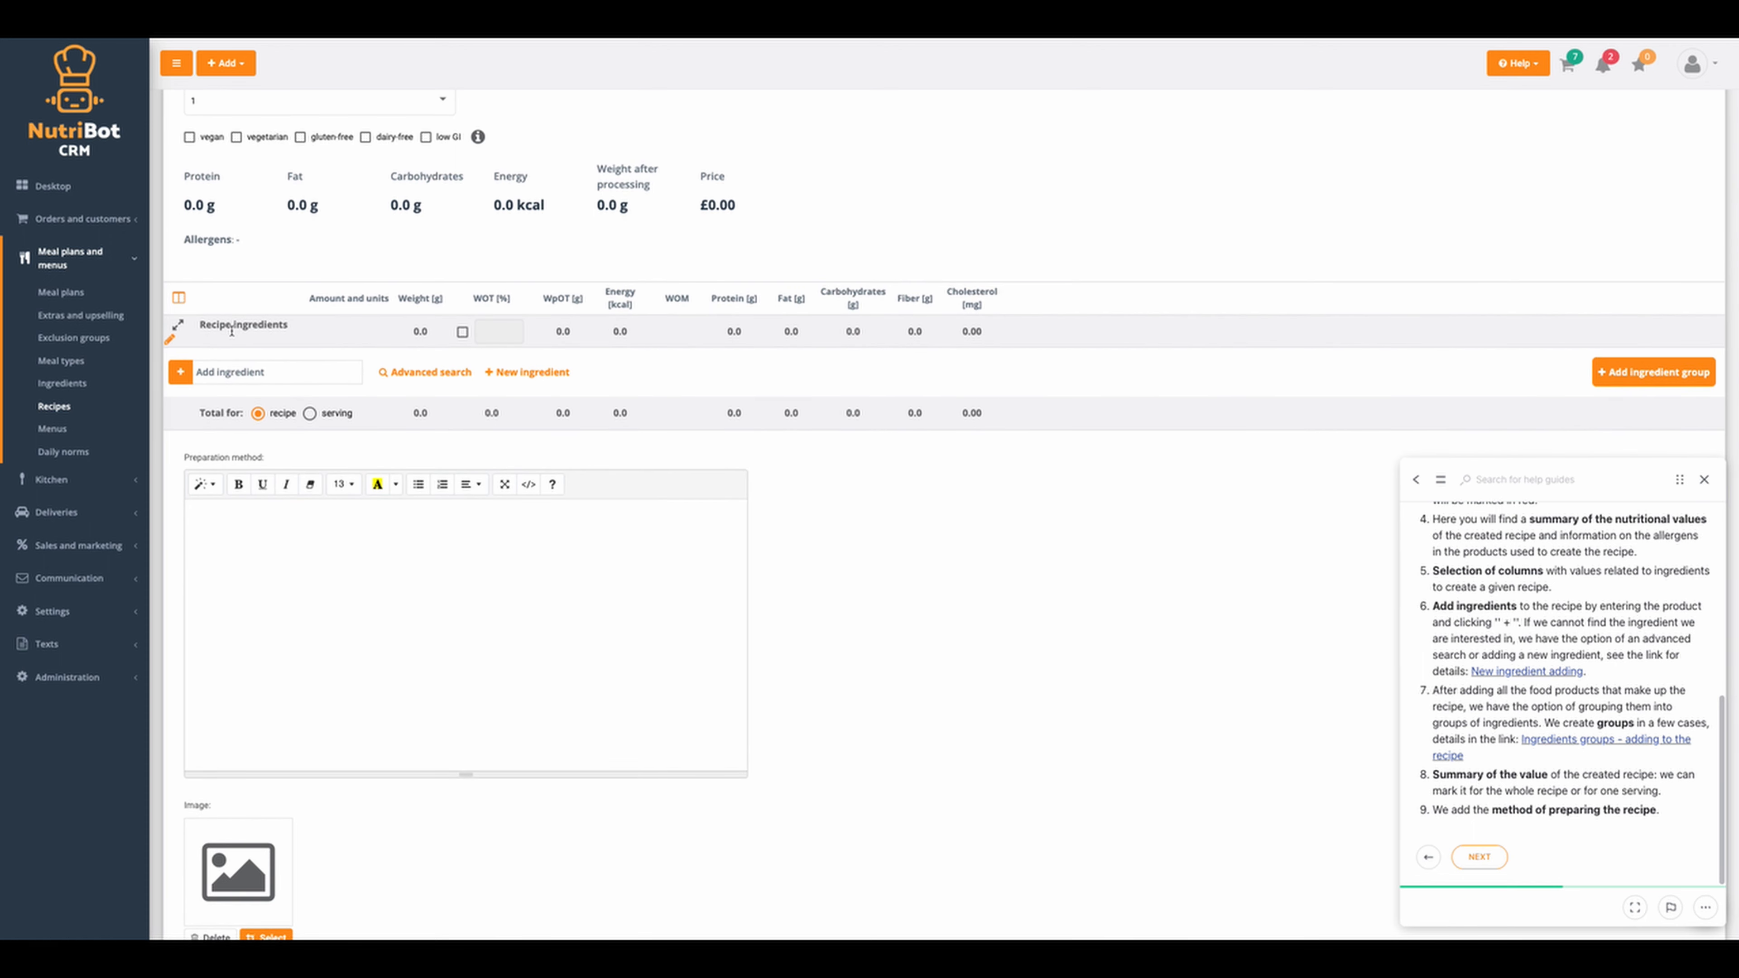
left_click(170, 339)
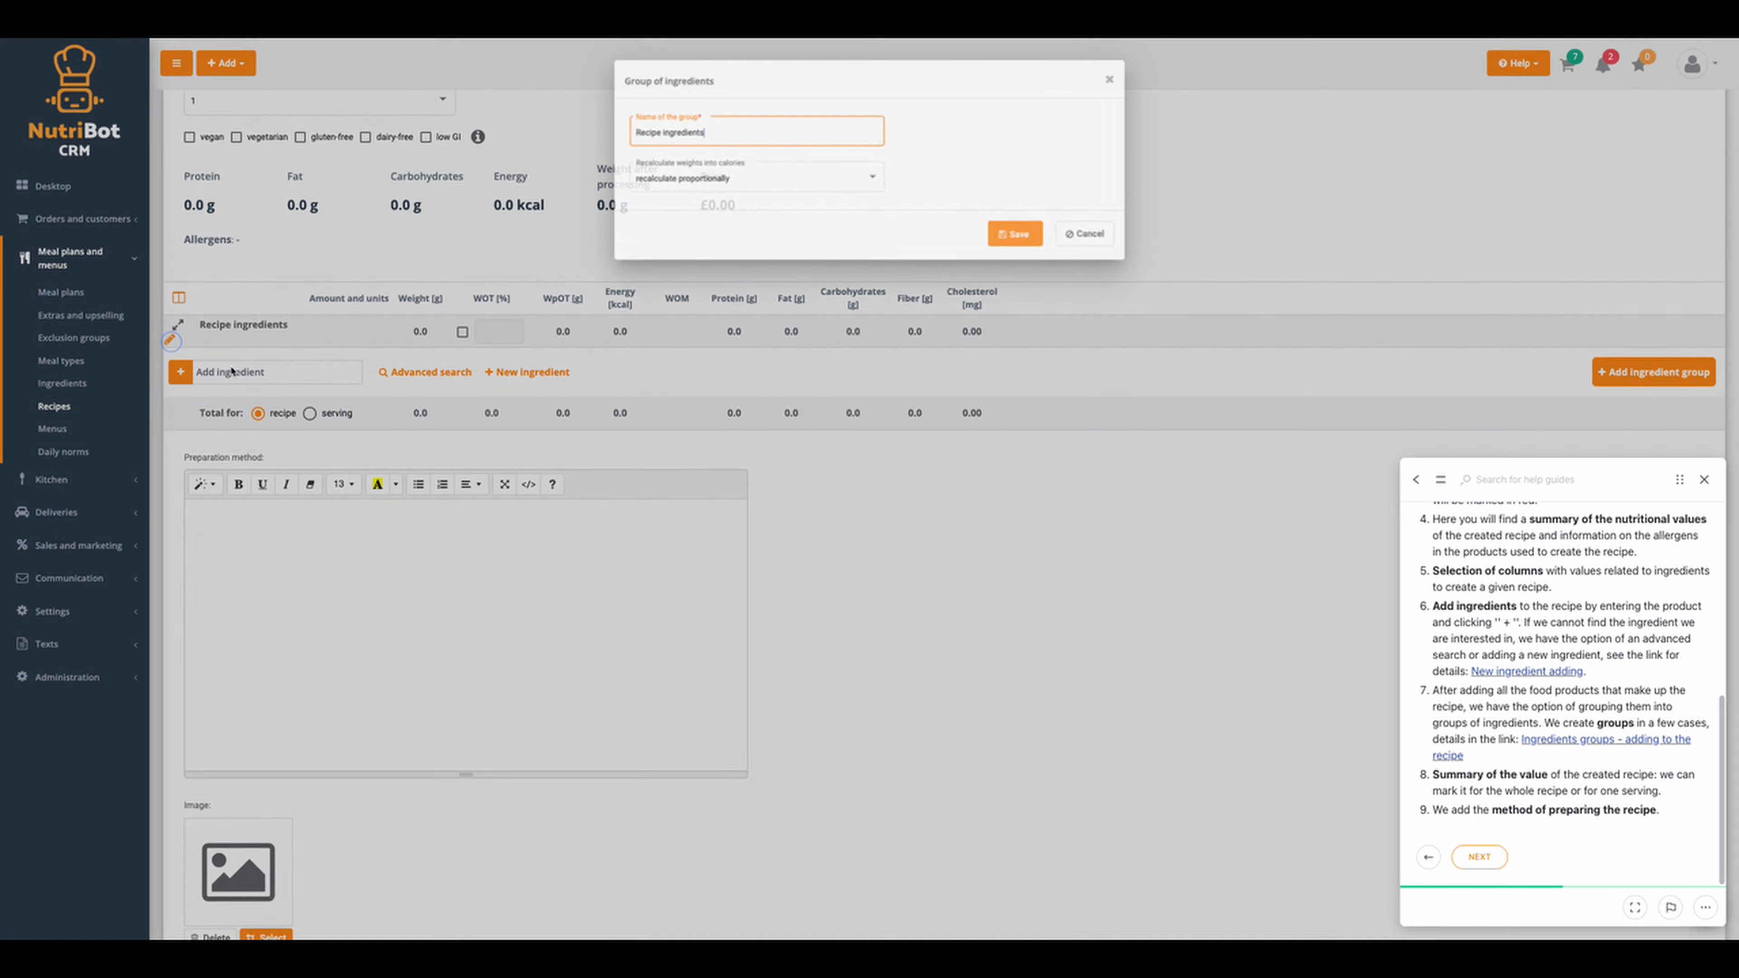
key("super+a")
type("Pasta")
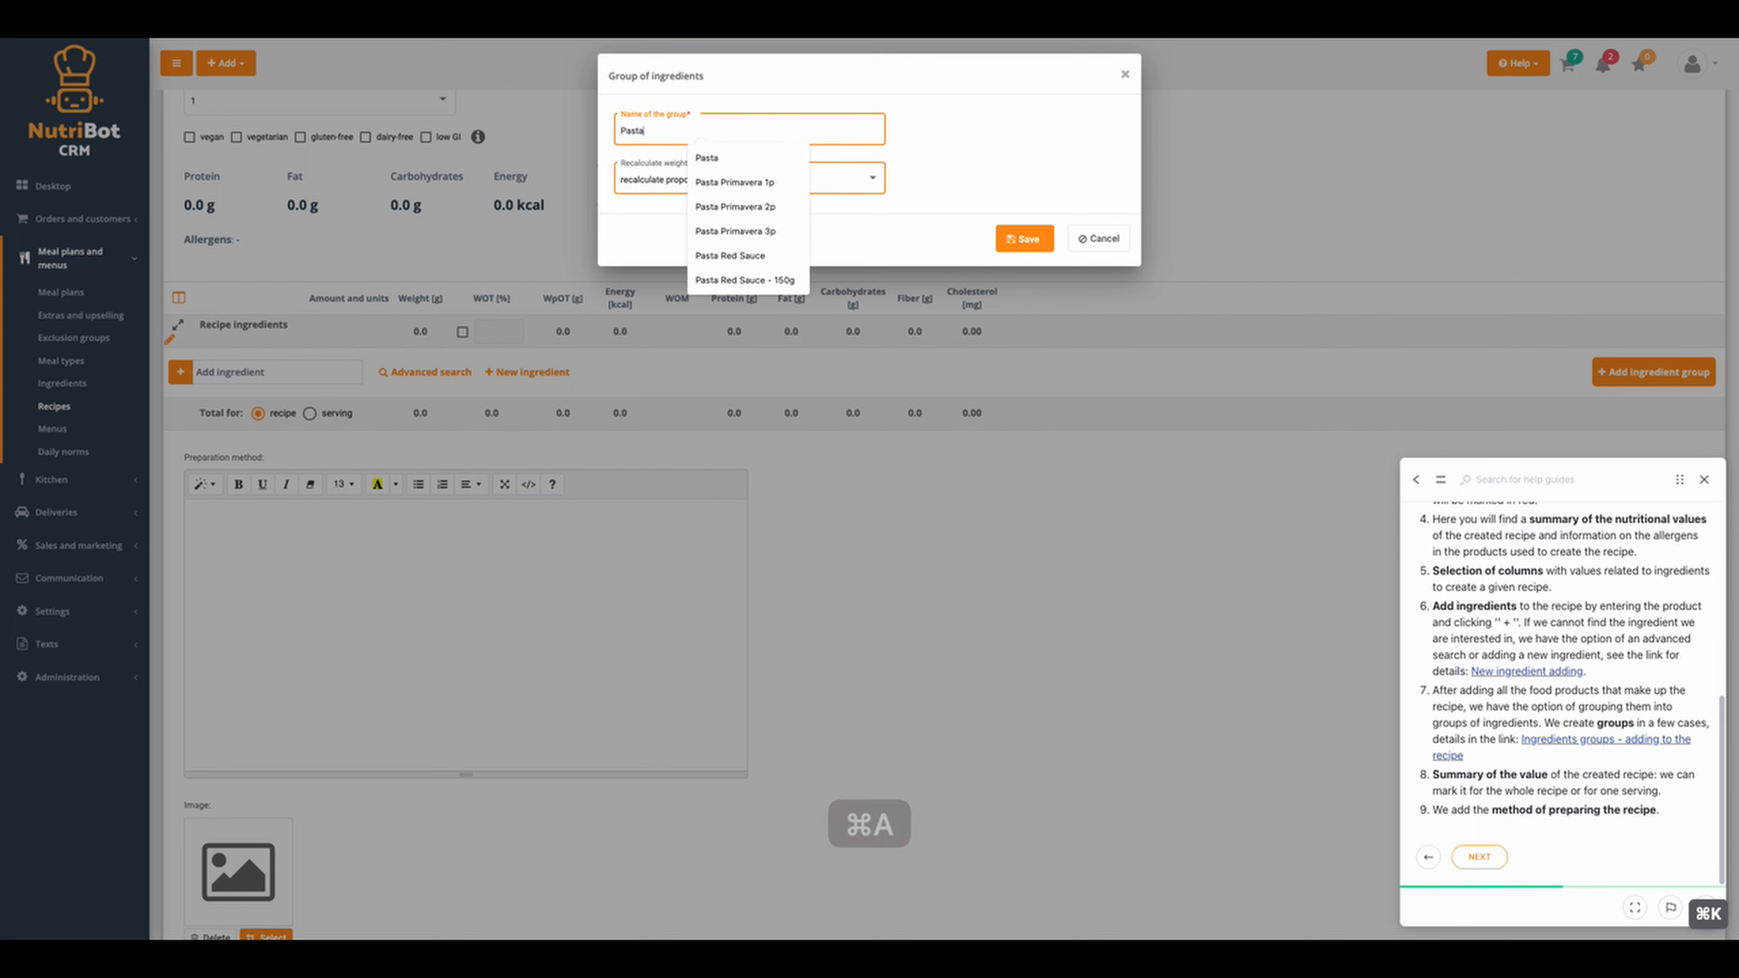
left_click(961, 133)
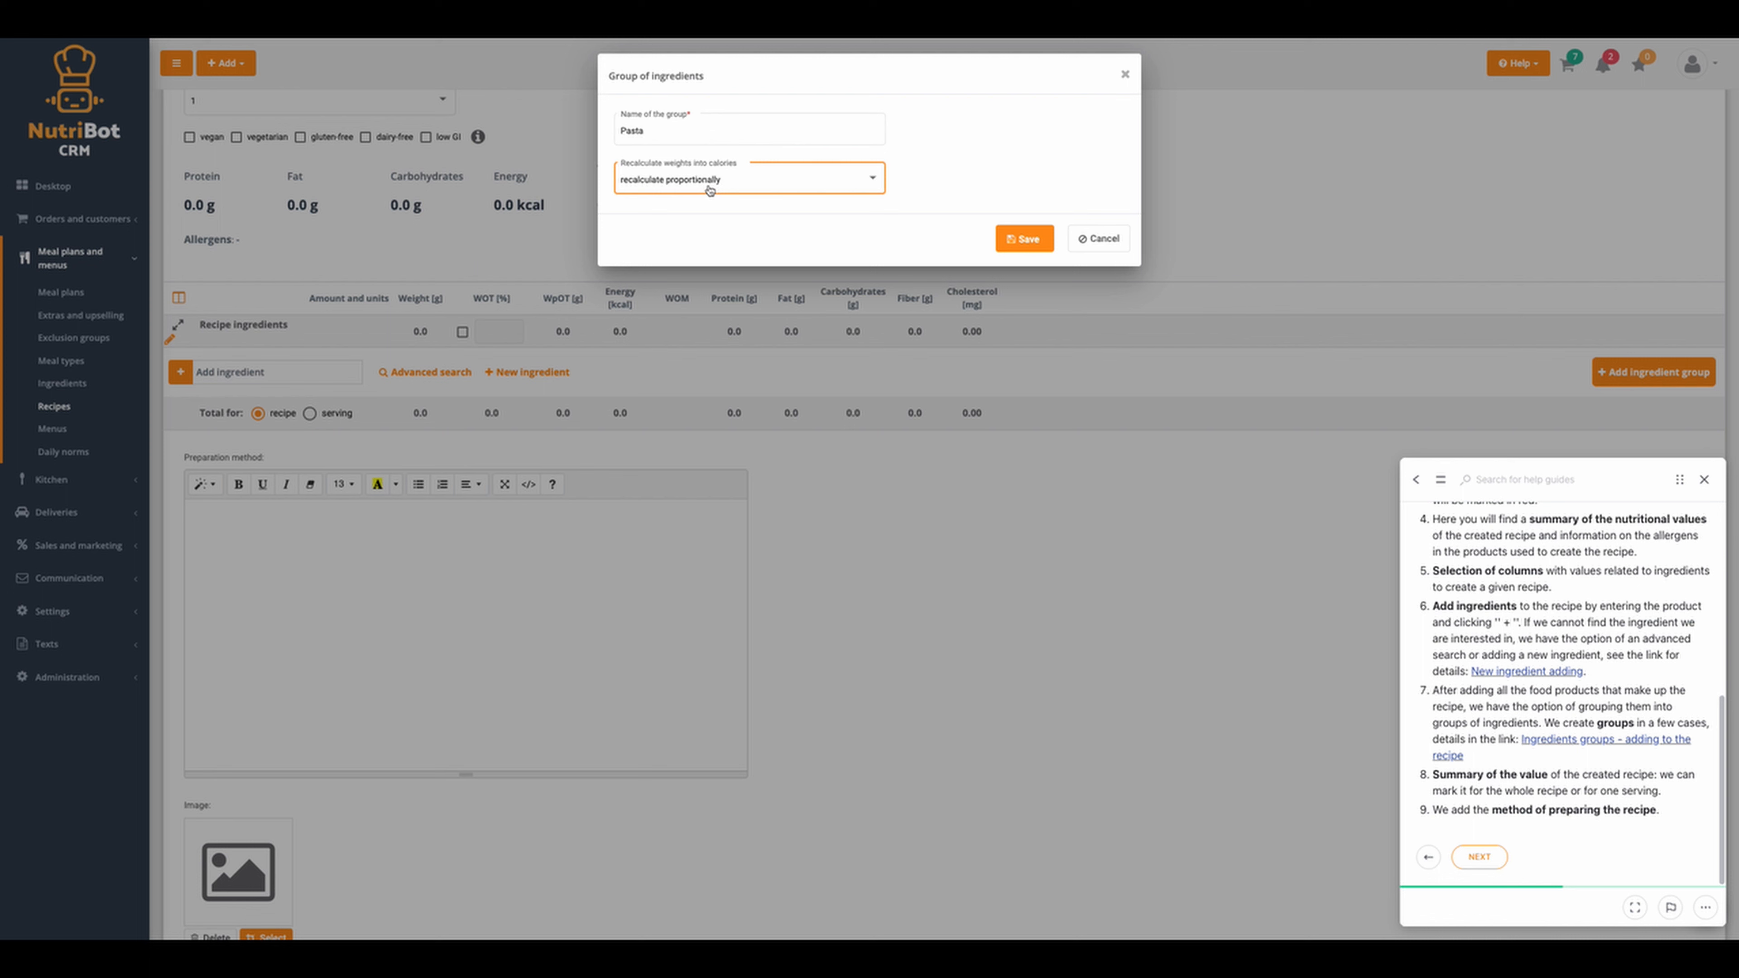
Review the options for recalculating weights into calories, keep "recalculate proportionally" and save the Pasta group
left_click(717, 183)
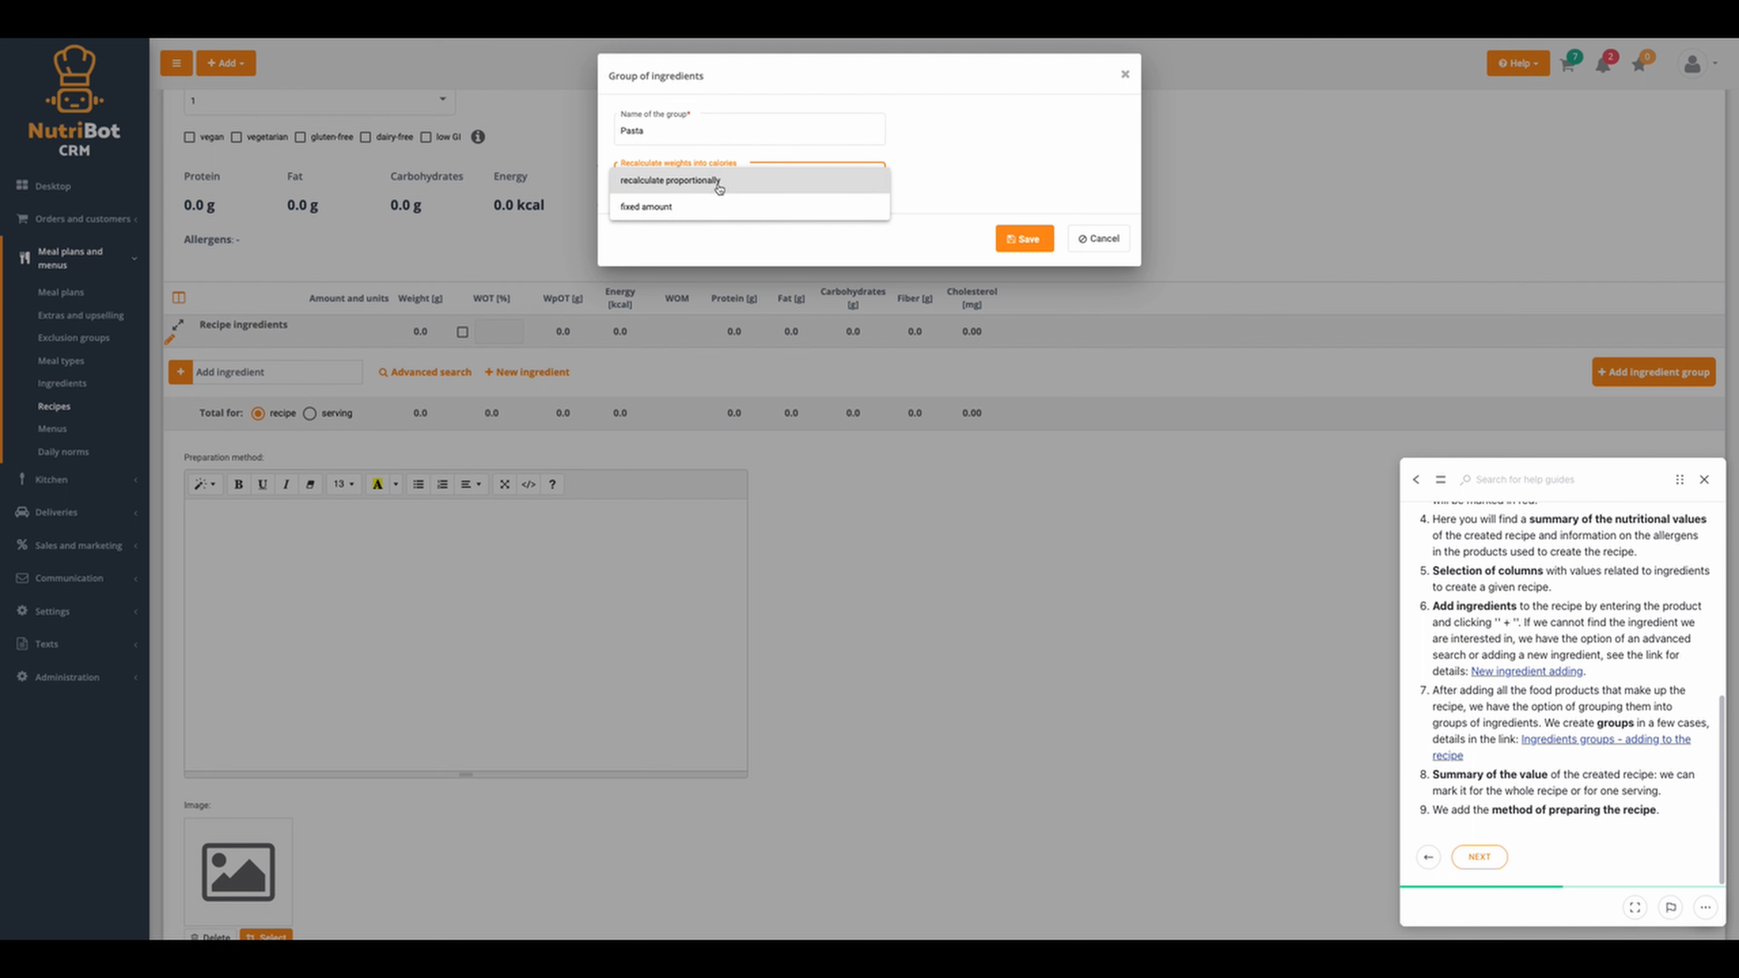
left_click(679, 238)
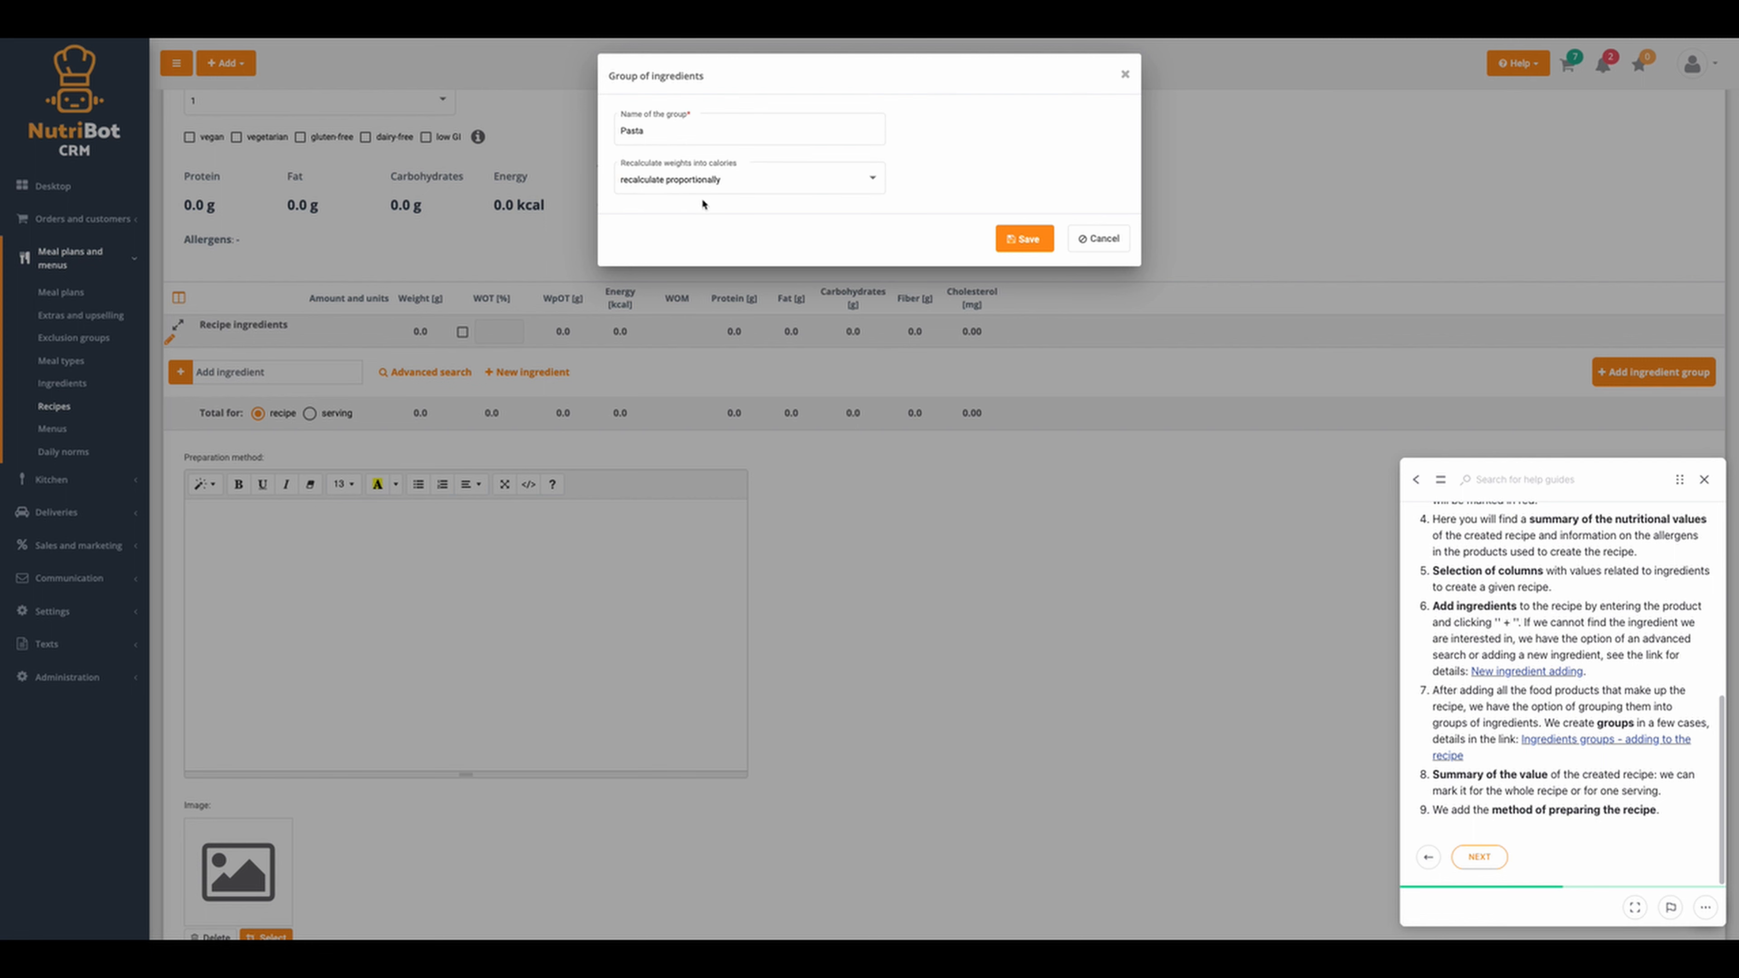
left_click(660, 179)
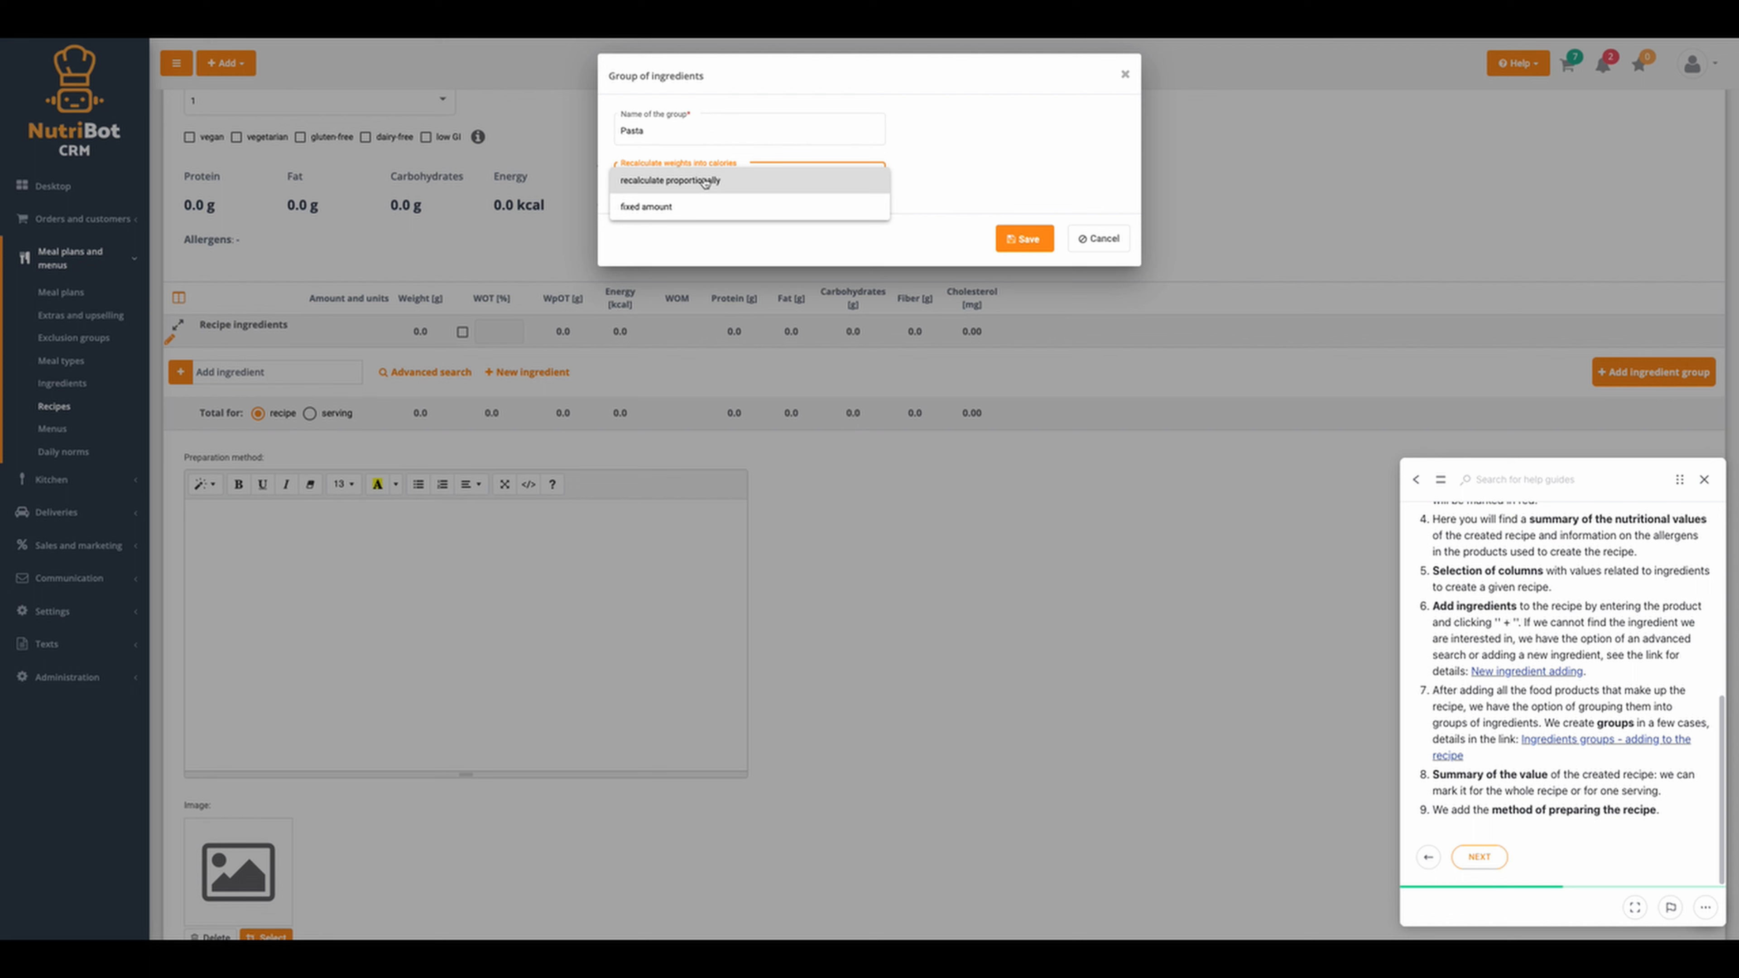
left_click(680, 257)
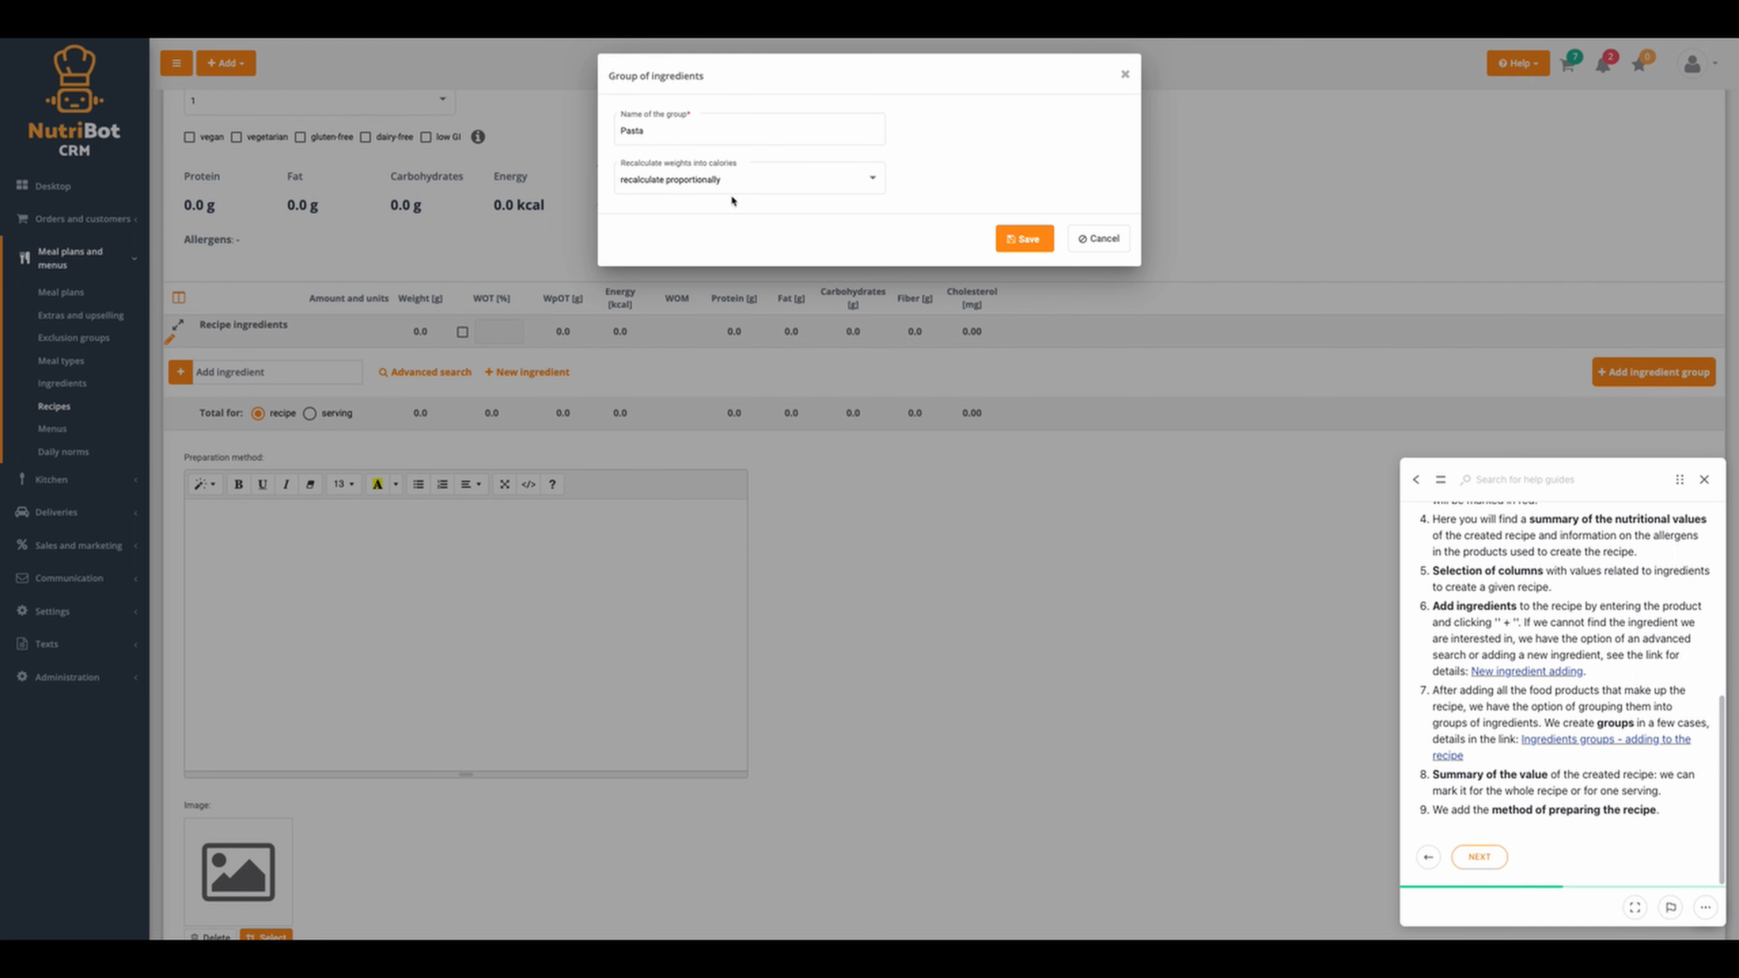
left_click(1024, 238)
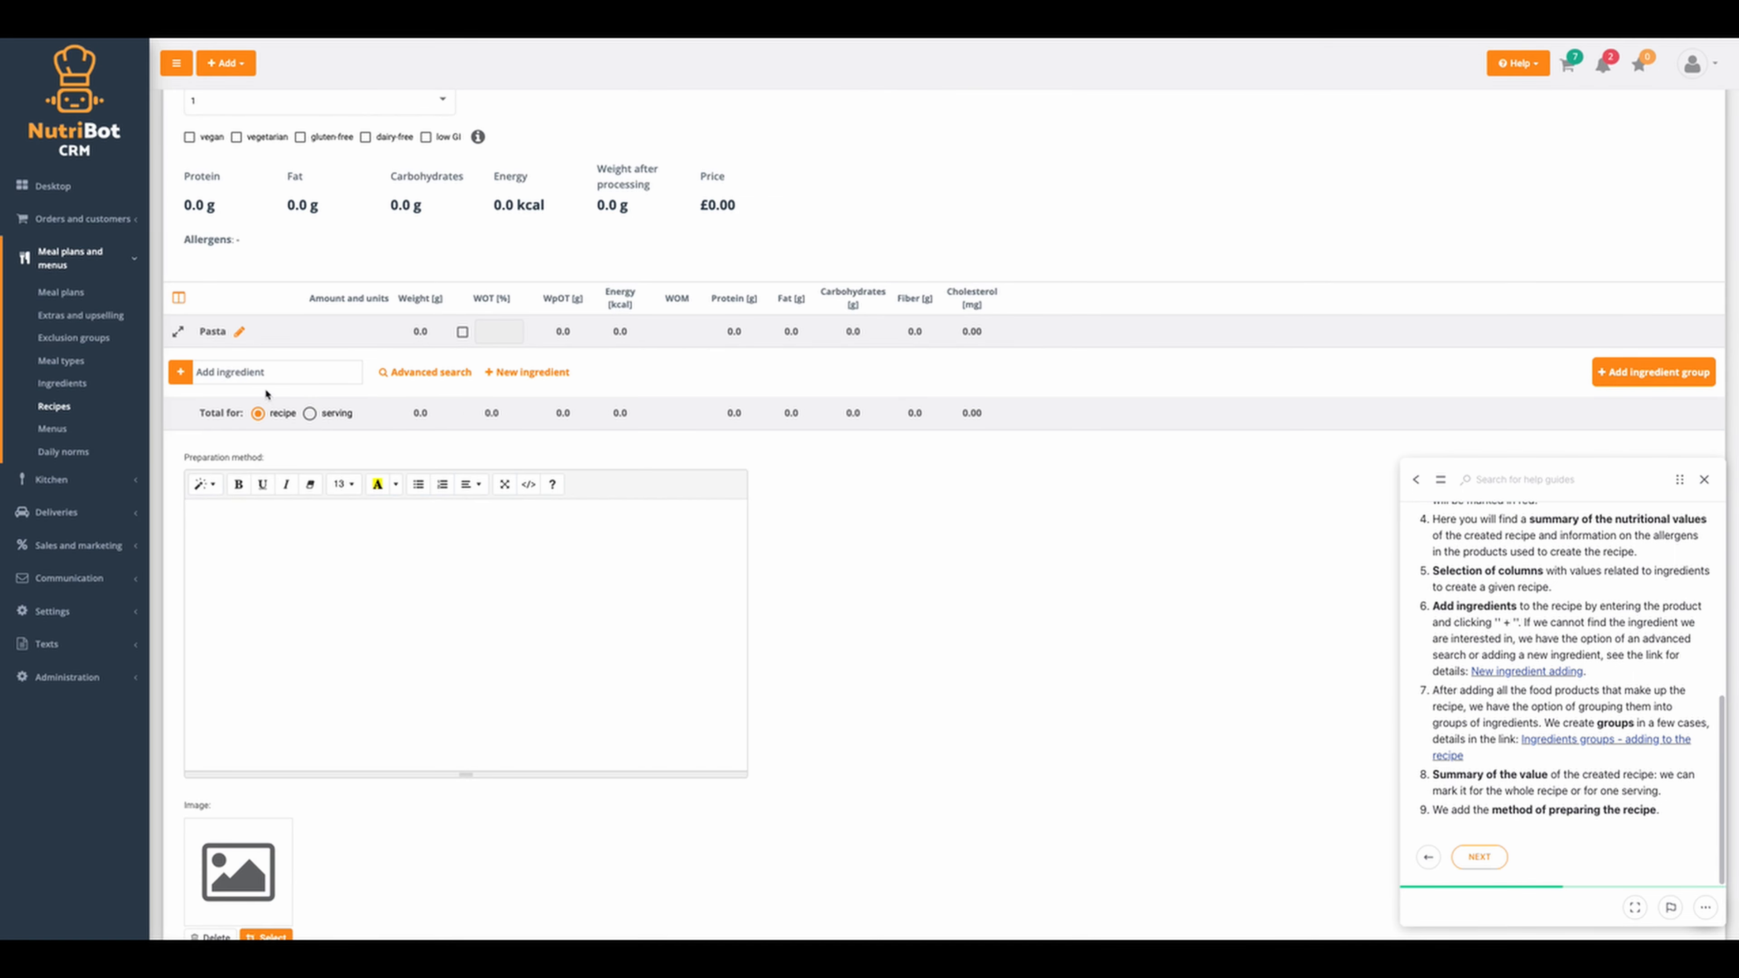
Add Integrale Spaghetti Noodles No. 5 - Barilla to the Pasta group with an amount of 50 g
scroll(263, 393, "down", 1)
left_click(251, 371)
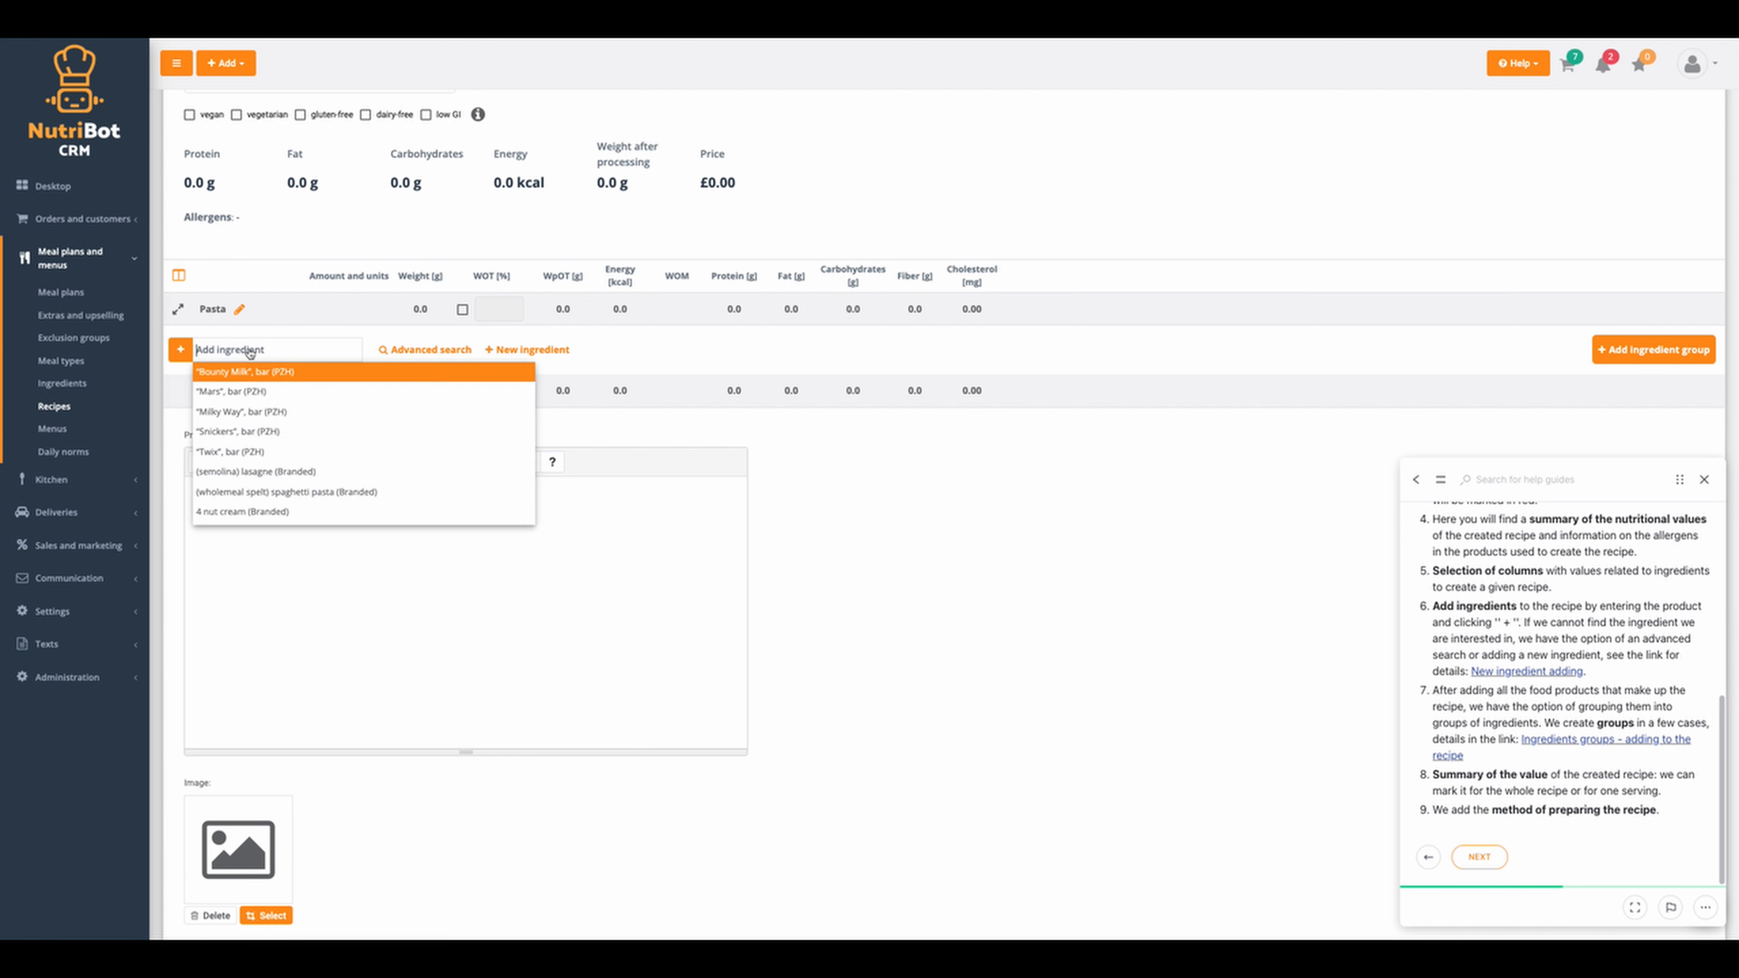
type("integra")
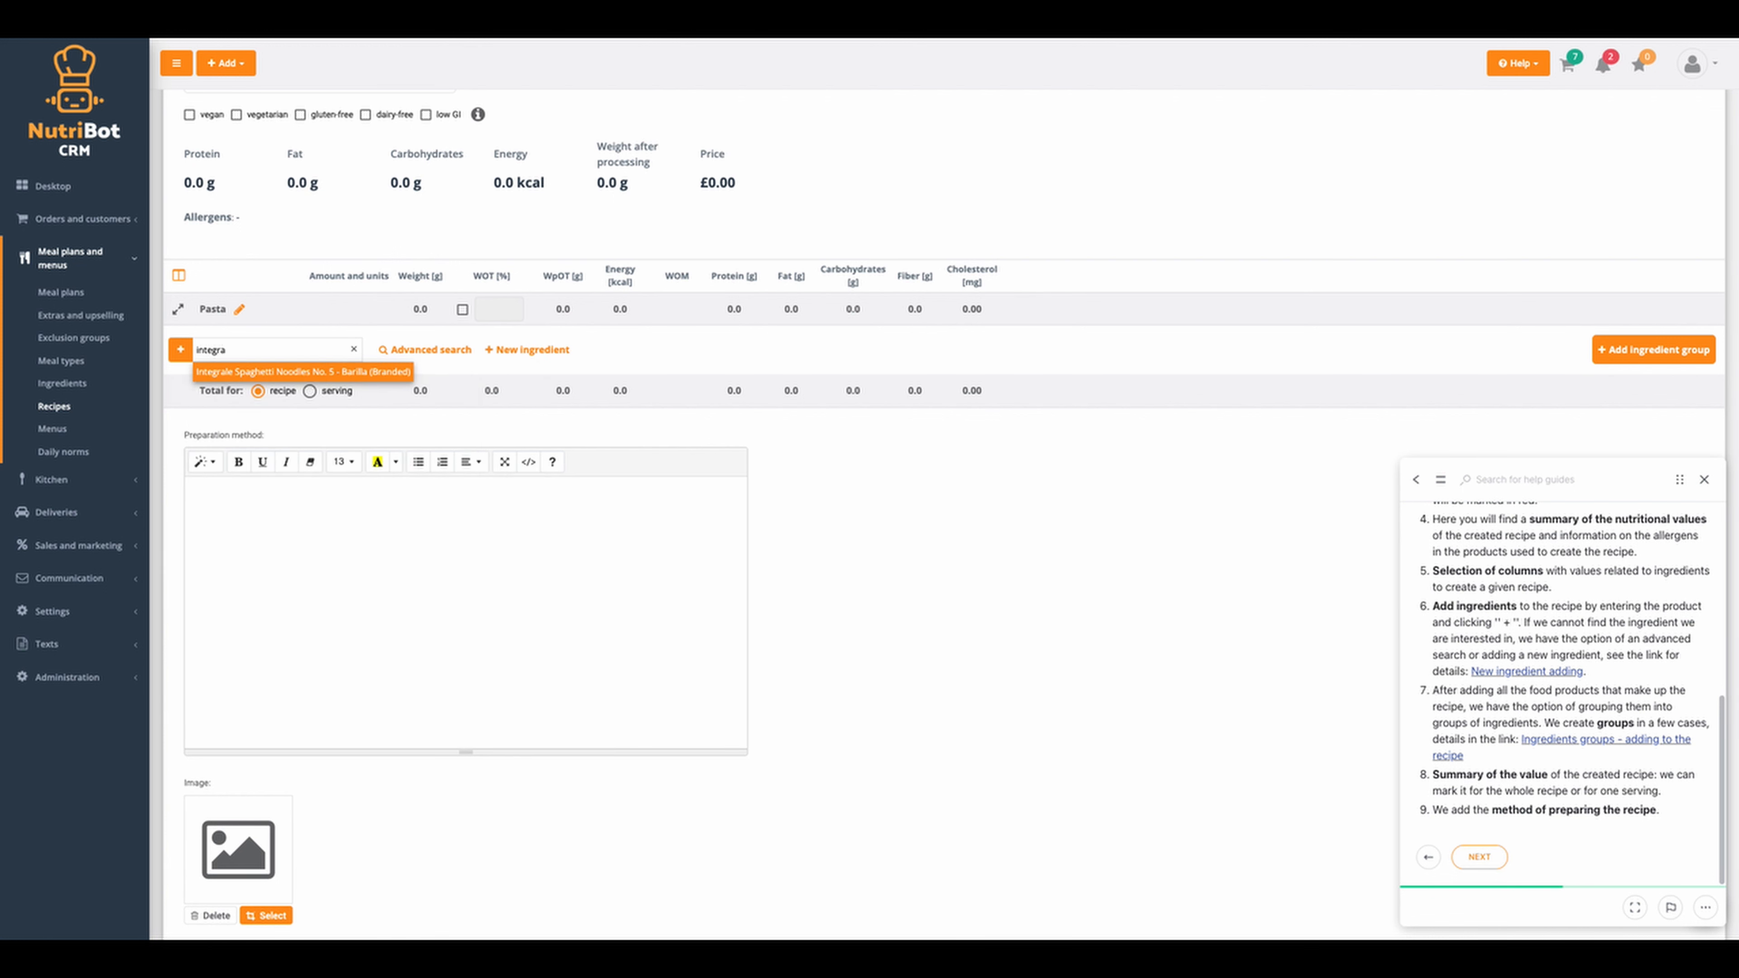
left_click(252, 371)
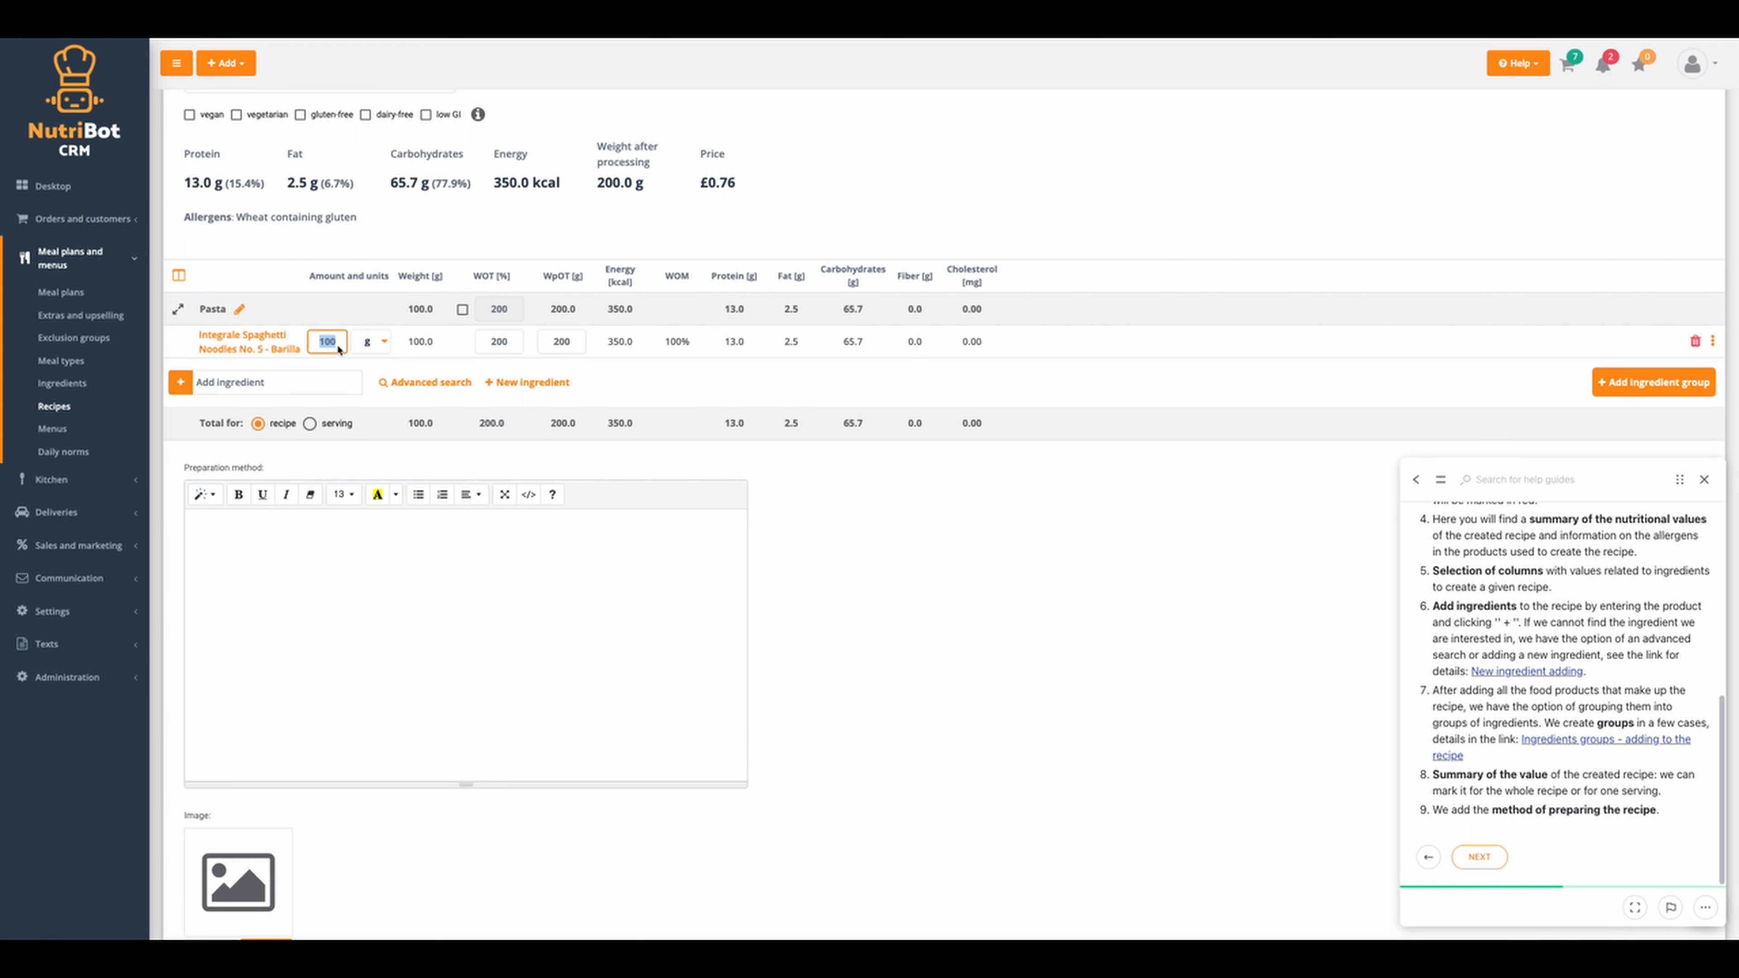
type("50")
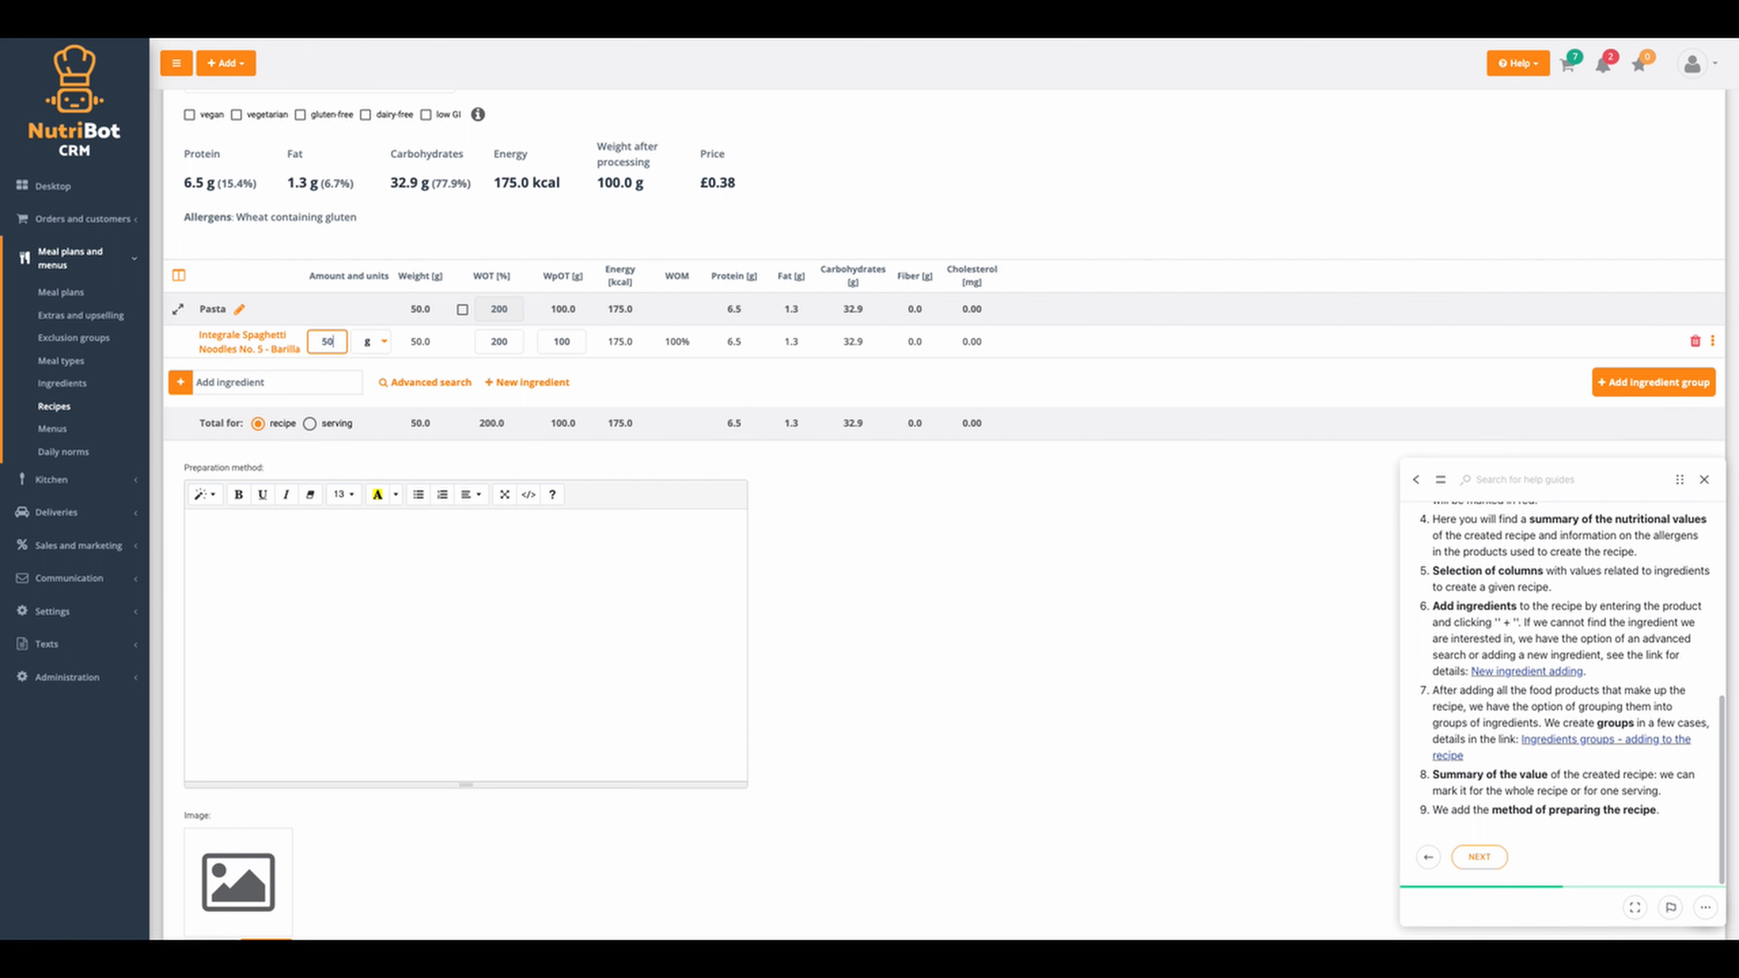
left_click(369, 341)
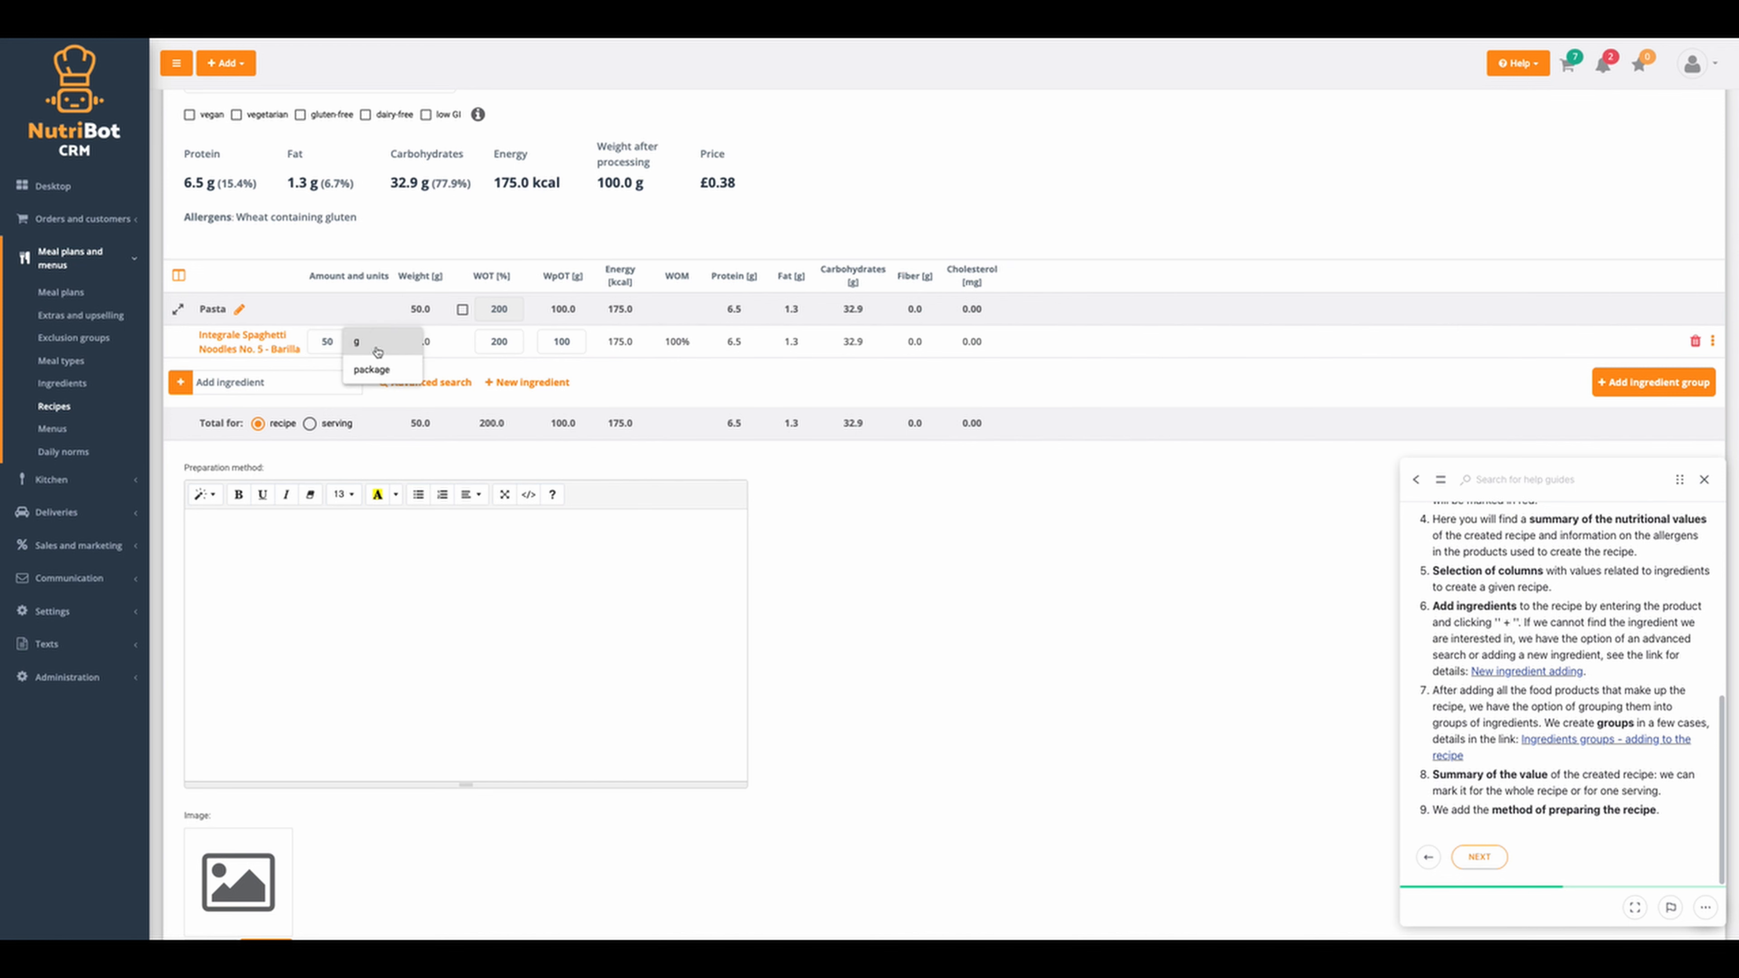
left_click(366, 303)
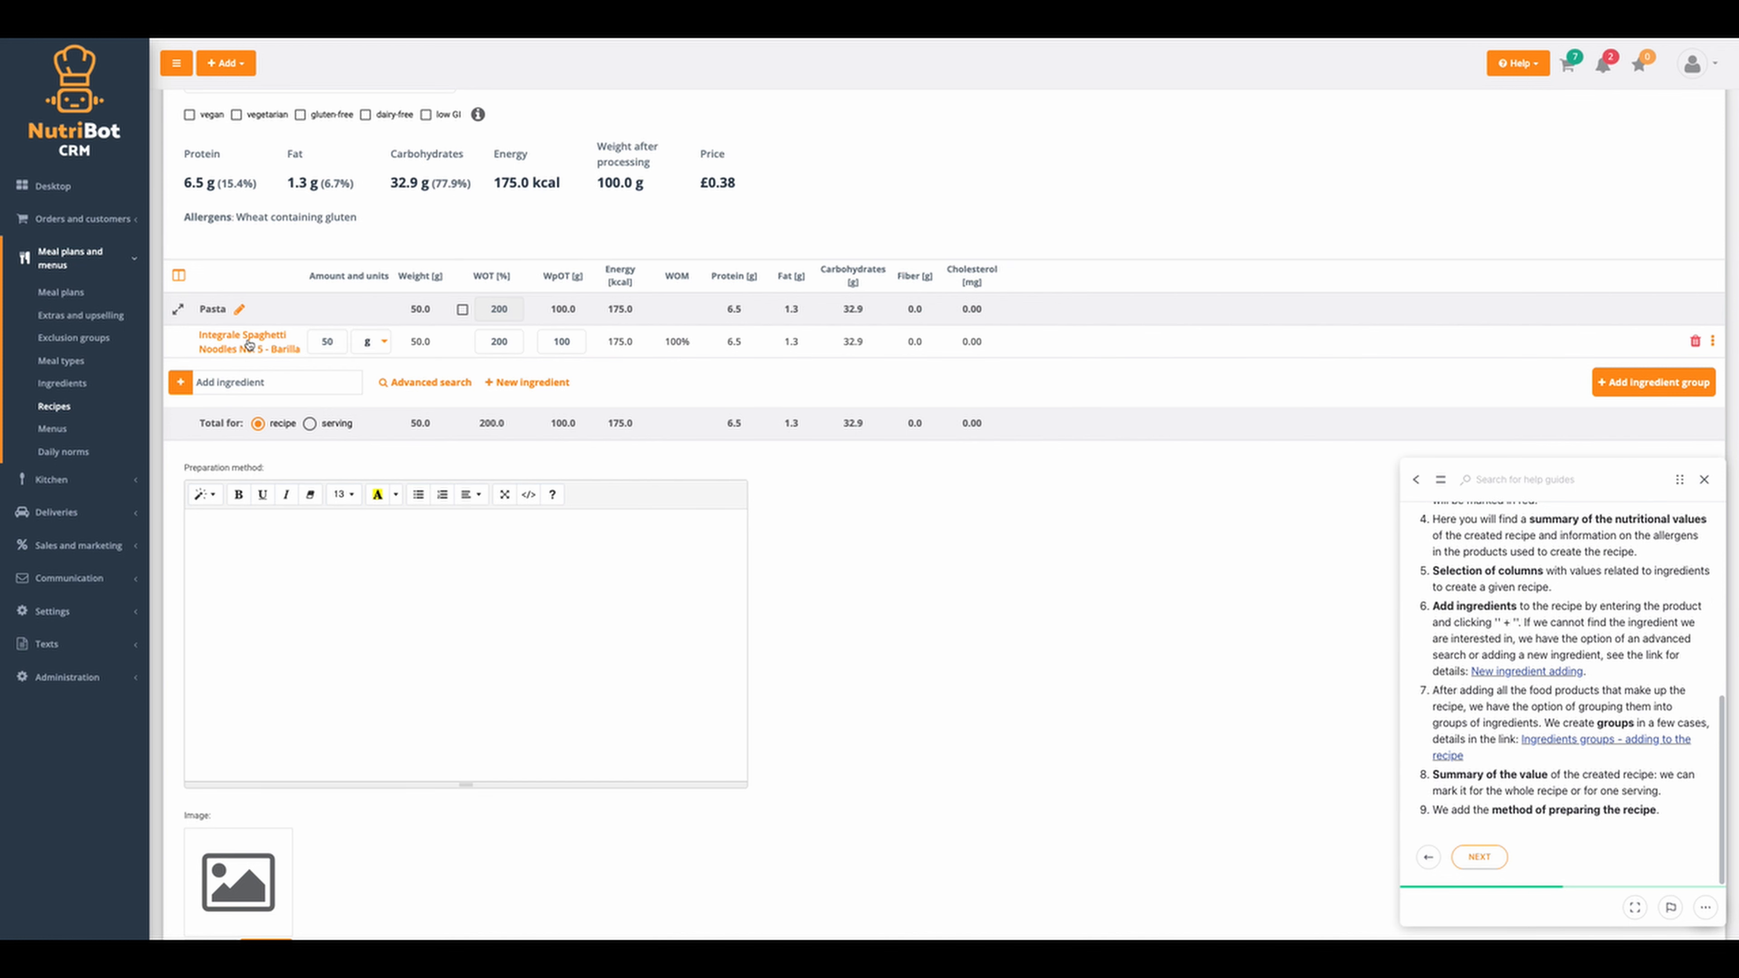
Add a new ingredient group named Sauce to the recipe, keeping "recalculate proportionally"
scroll(249, 345, "down", 1)
left_click(219, 335)
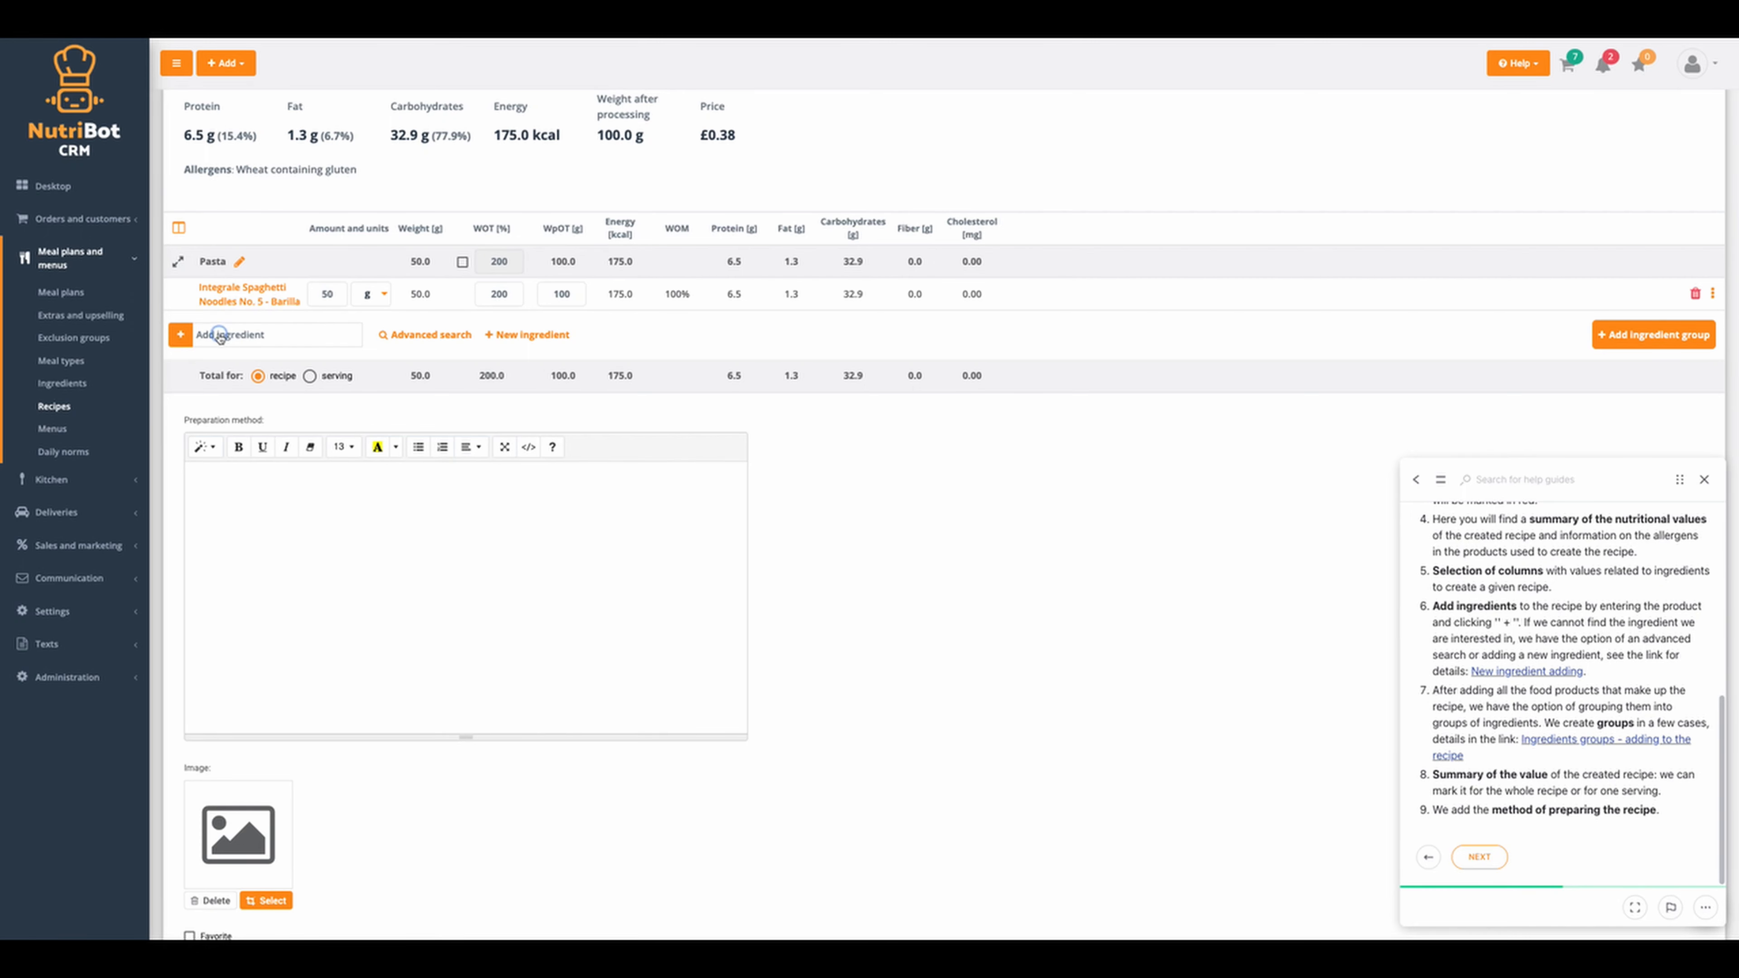
left_click(1653, 337)
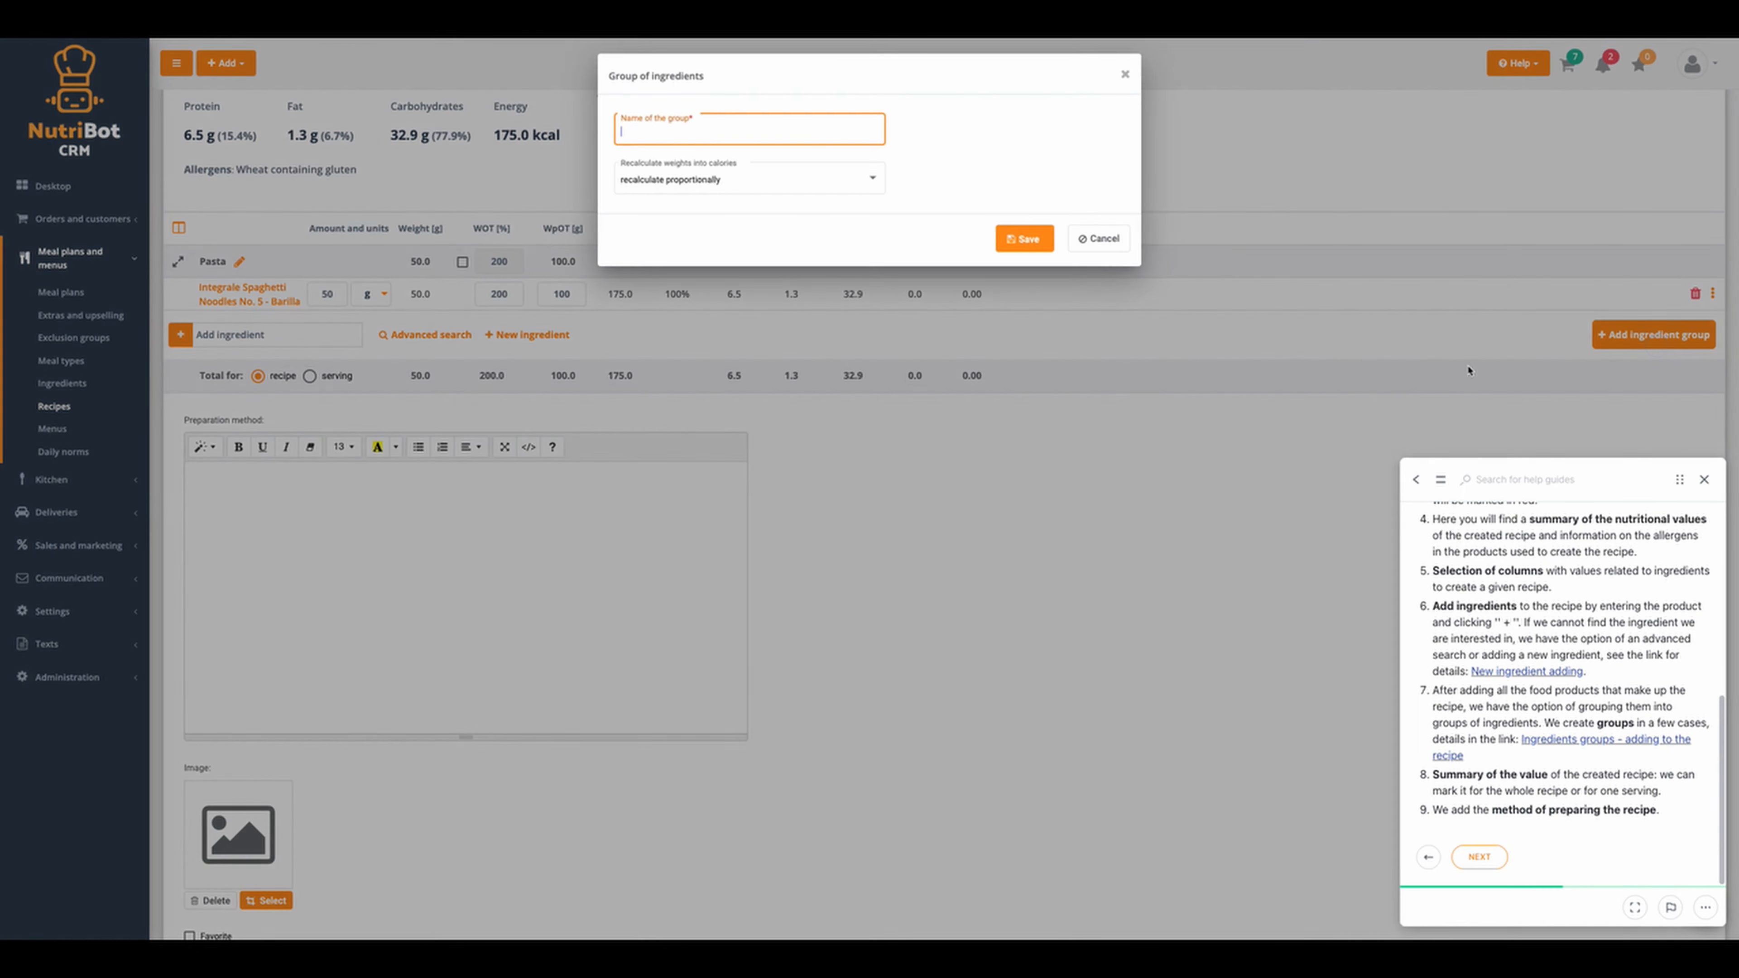
type("Sauce")
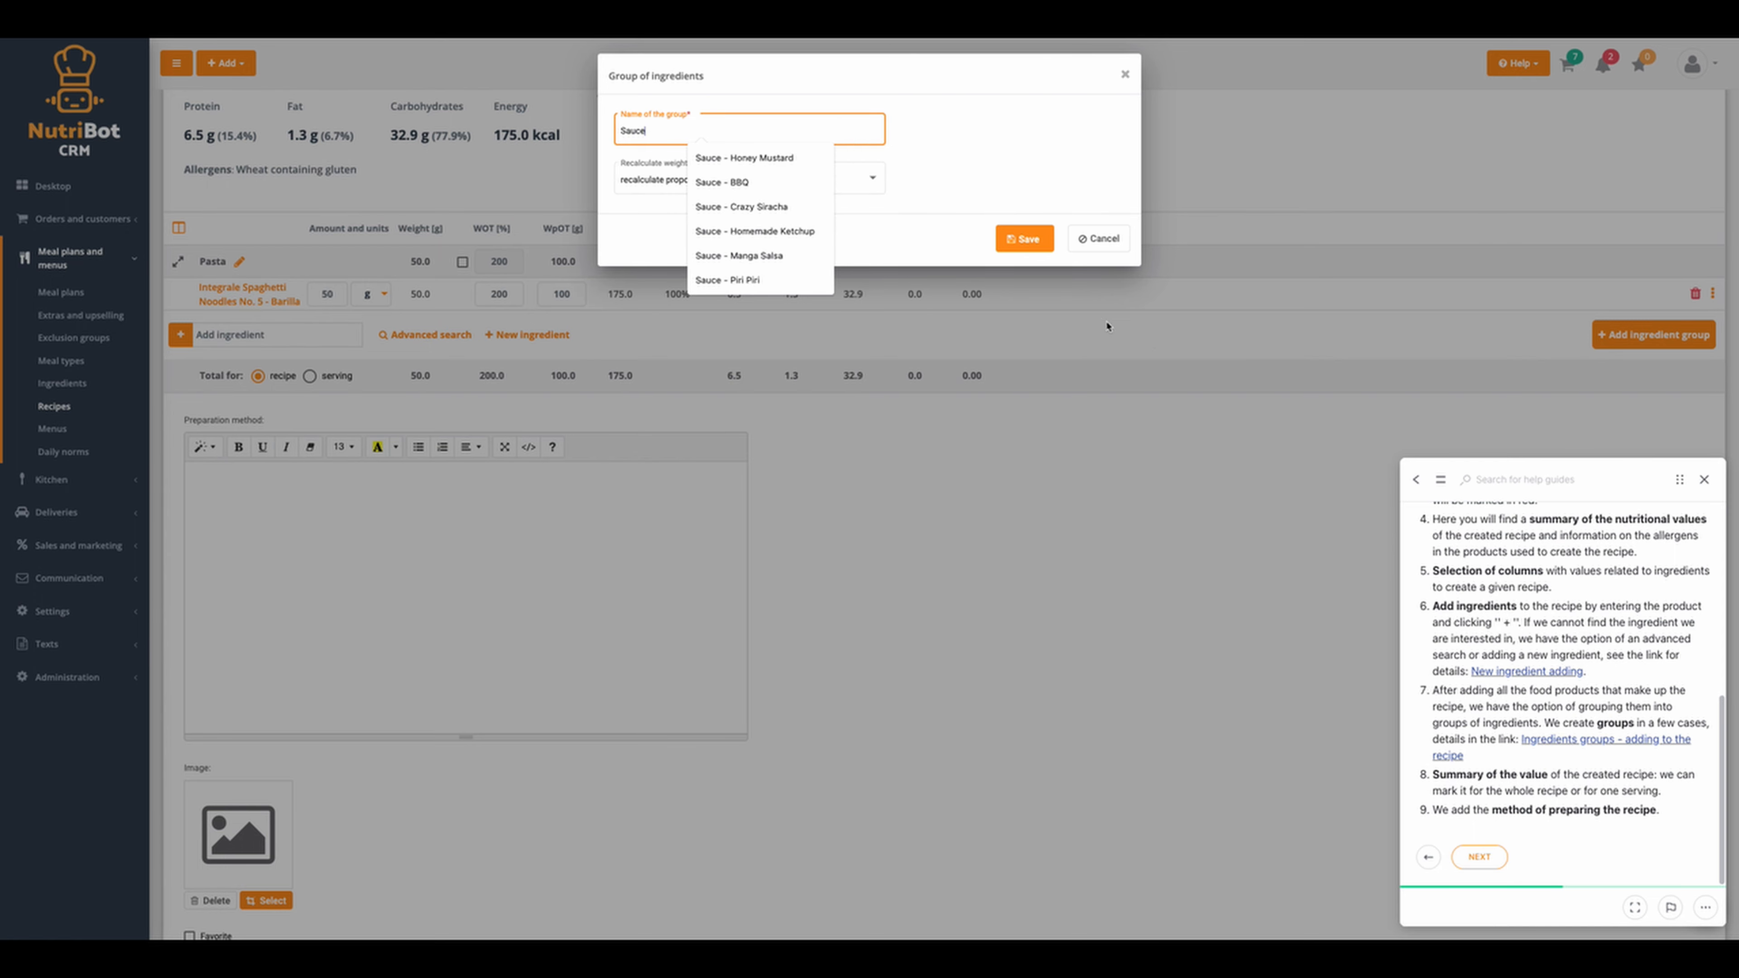
left_click(1024, 238)
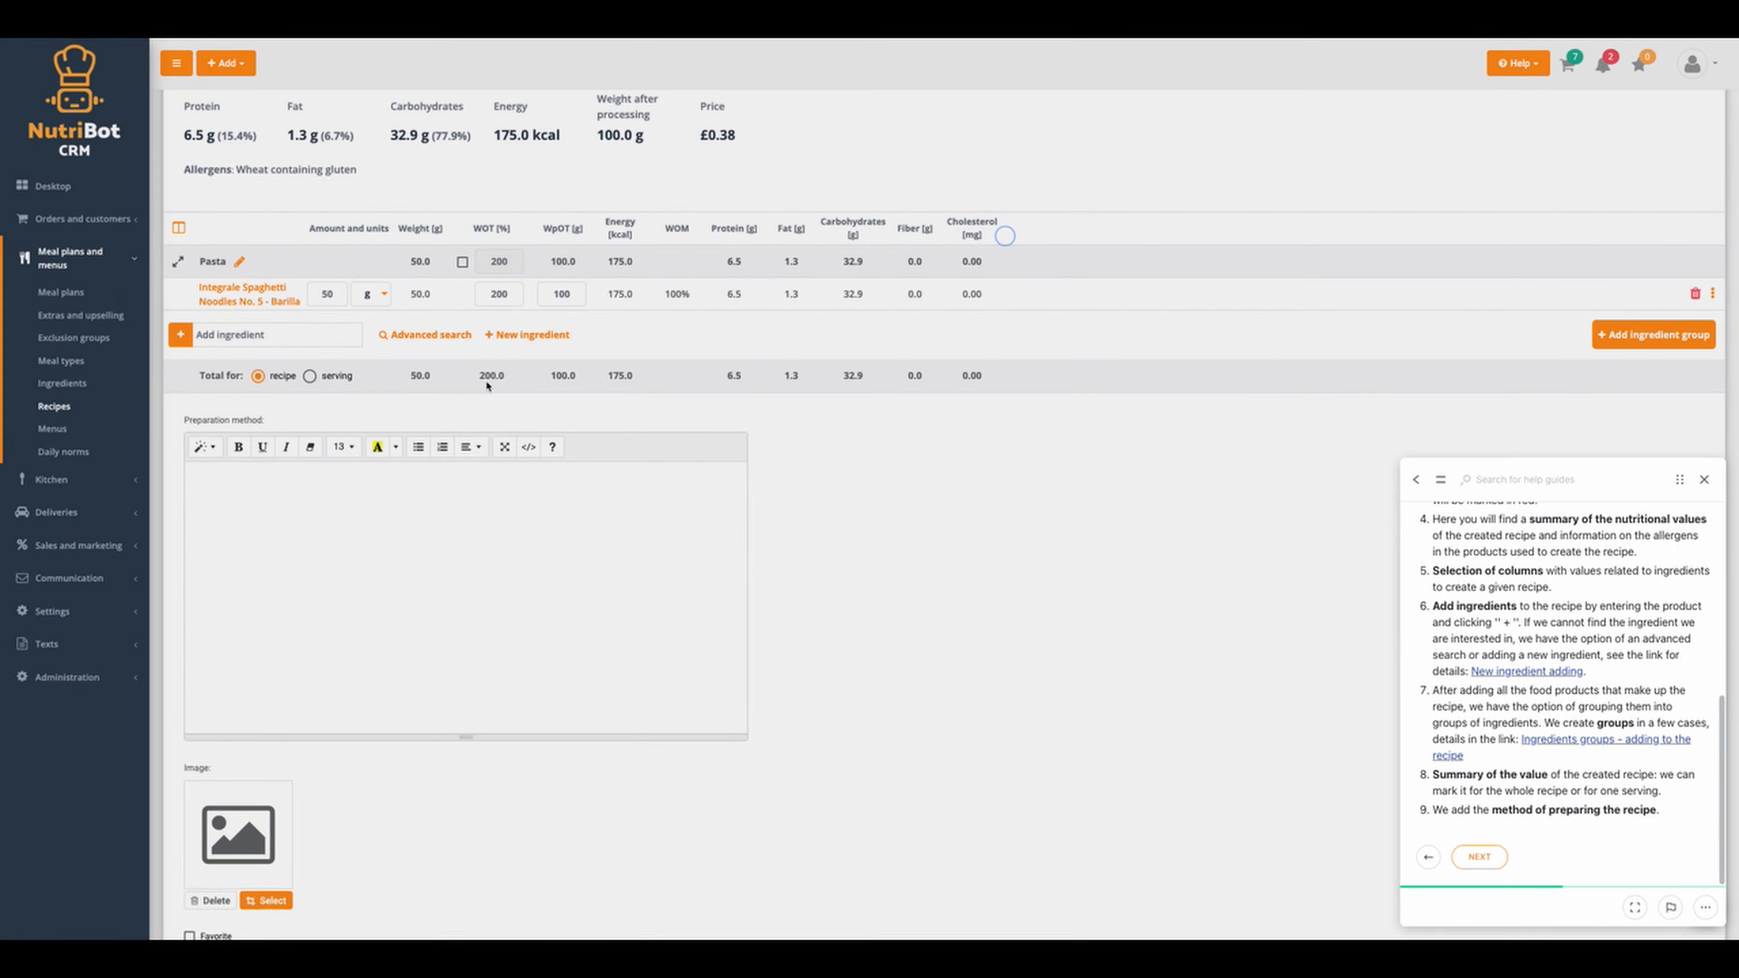
Look at the Sauce group's ingredient suggestions and review the new ingredient form, closing it without adding anything
scroll(247, 428, "down", 1)
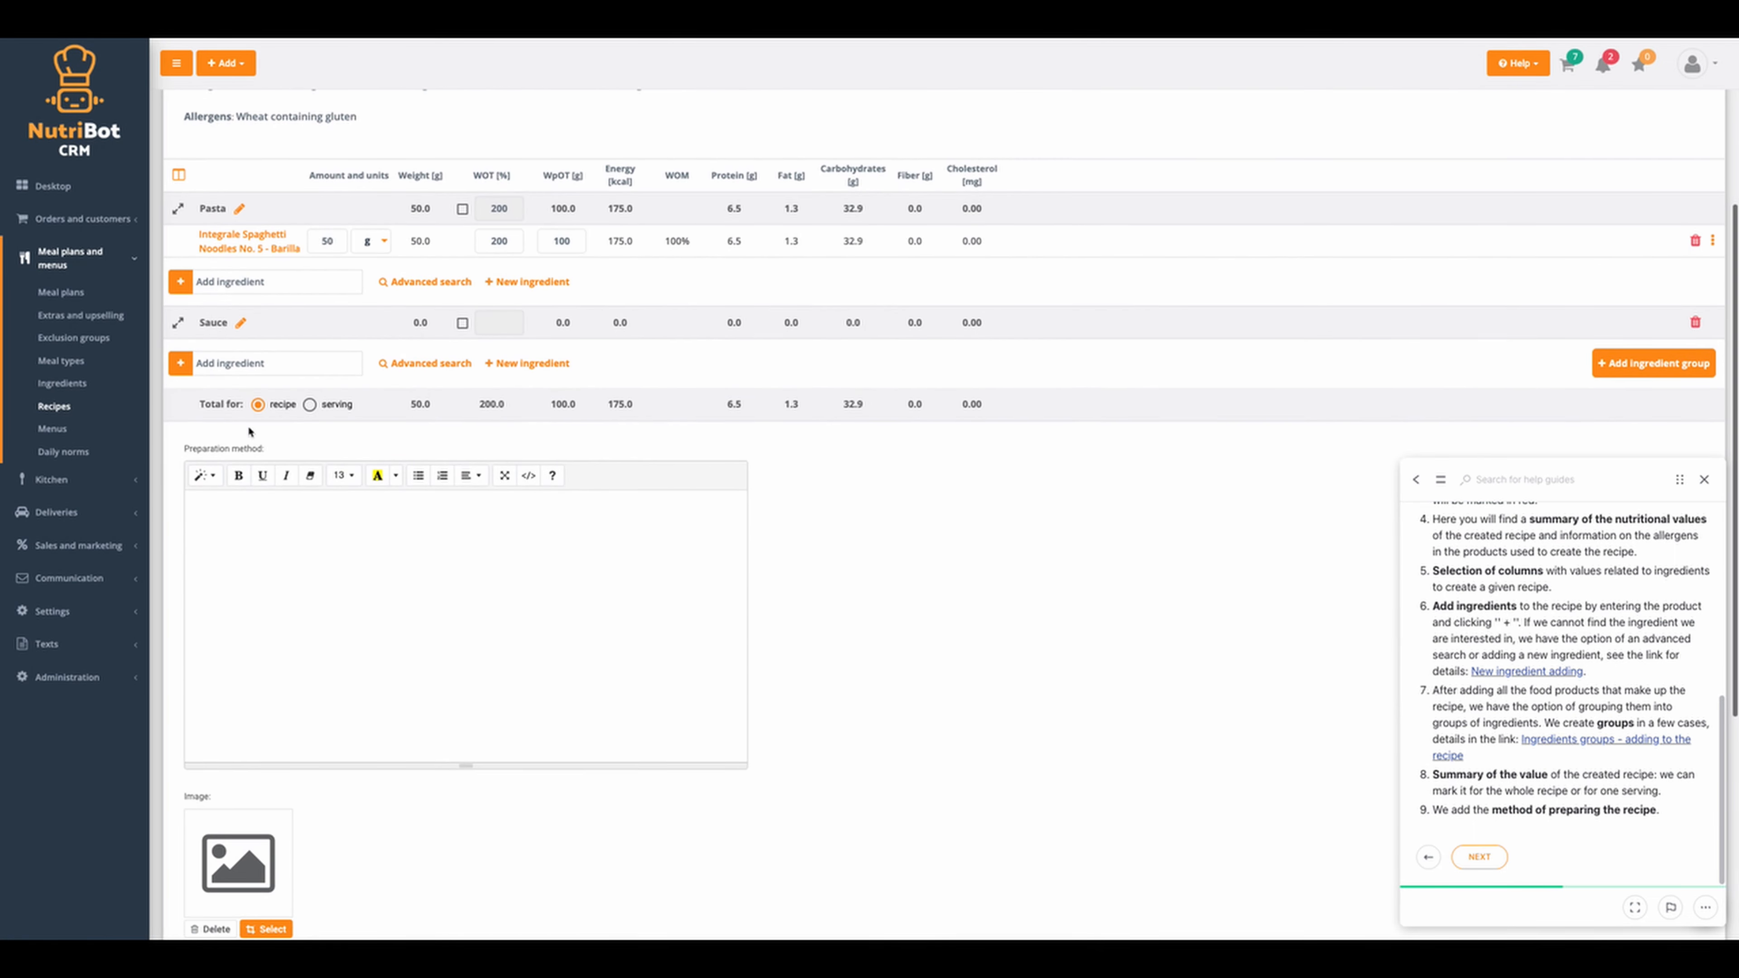
left_click(235, 363)
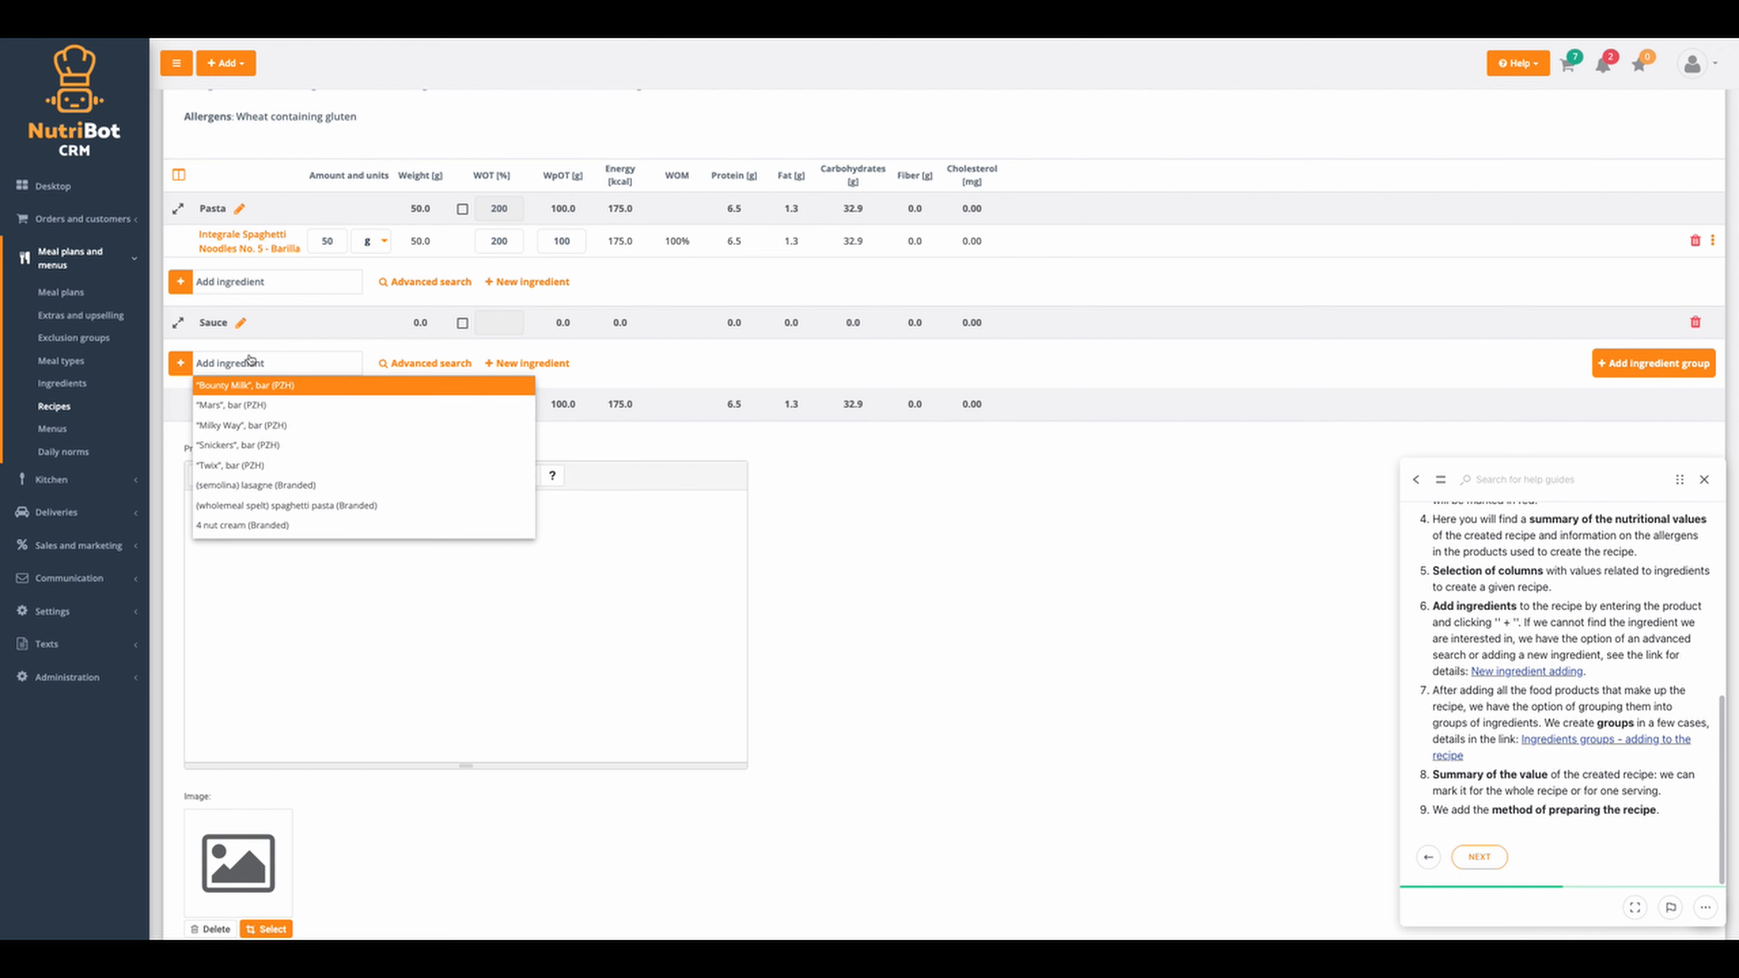
left_click(178, 397)
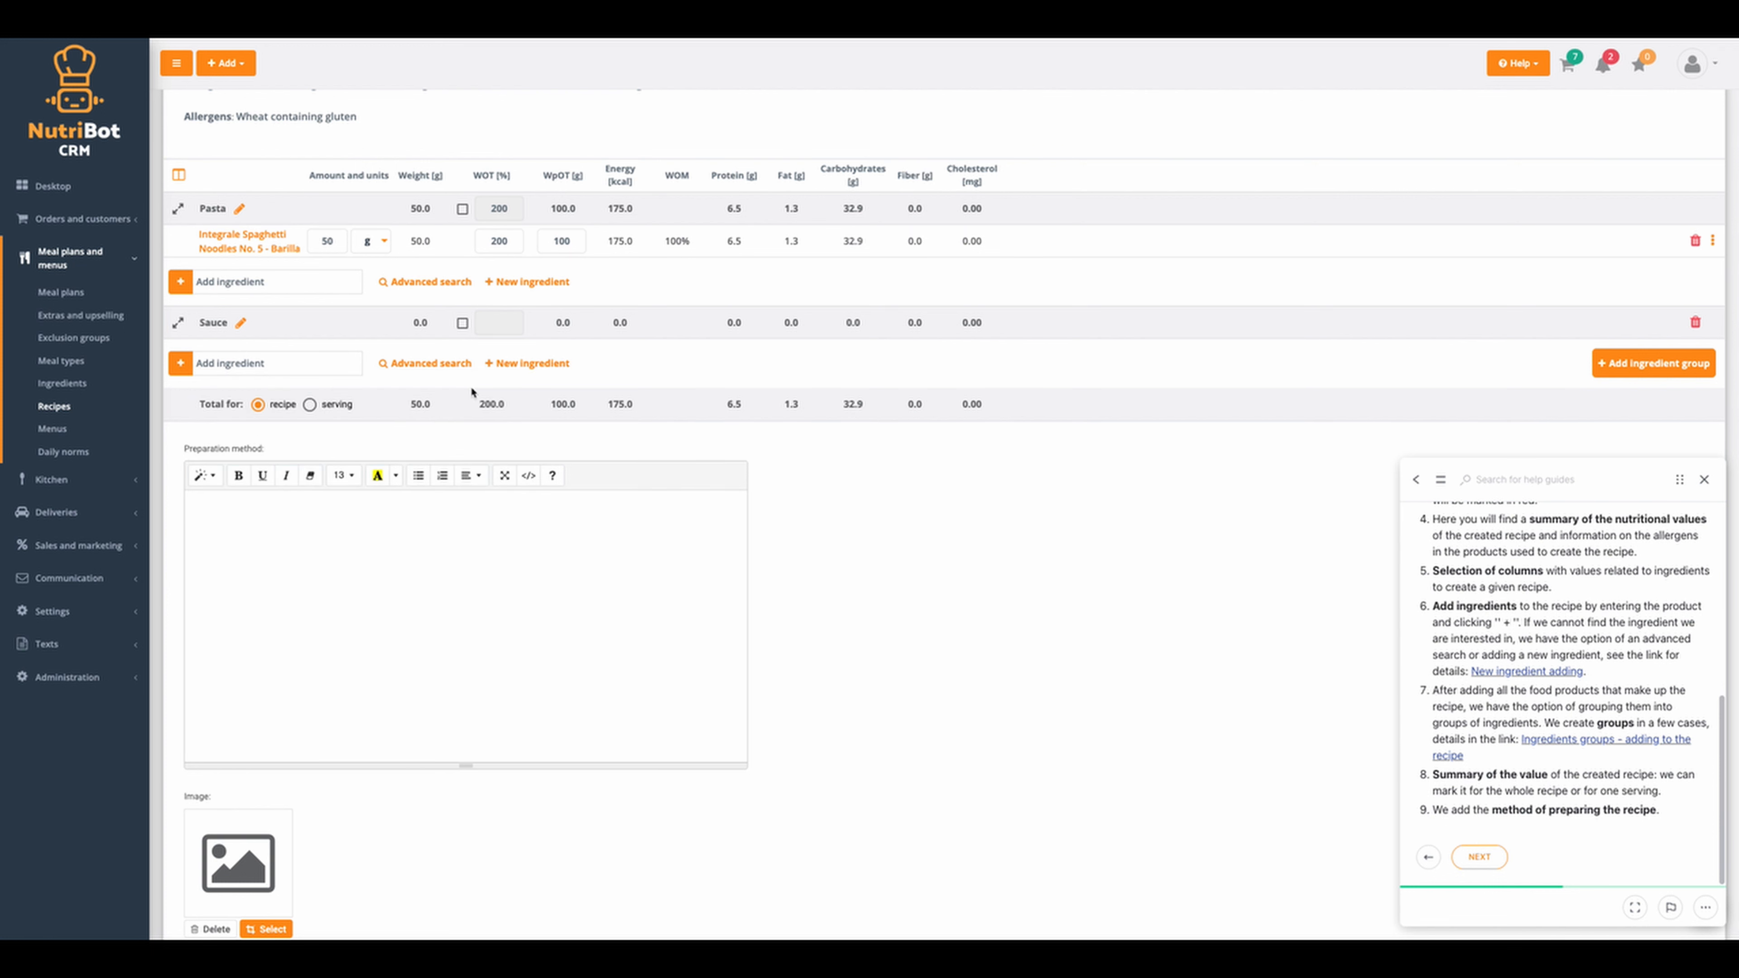
left_click(534, 361)
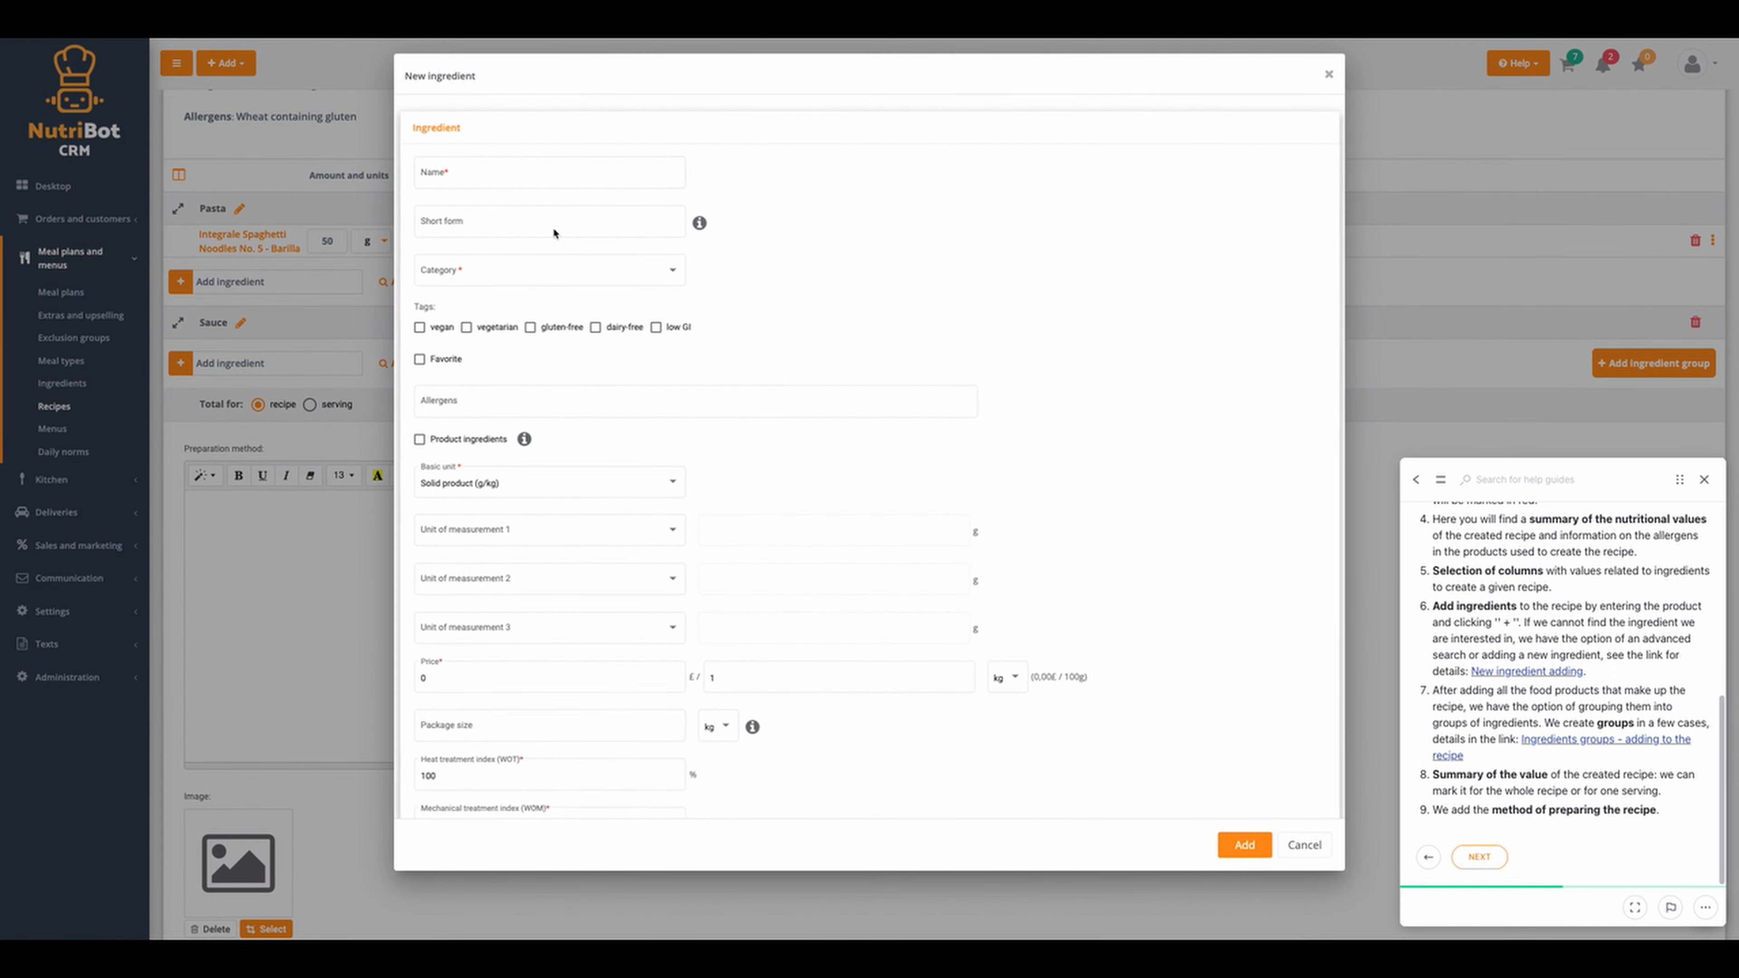
scroll(548, 505, "down", 2)
scroll(574, 542, "down", 13)
scroll(574, 543, "up", 15)
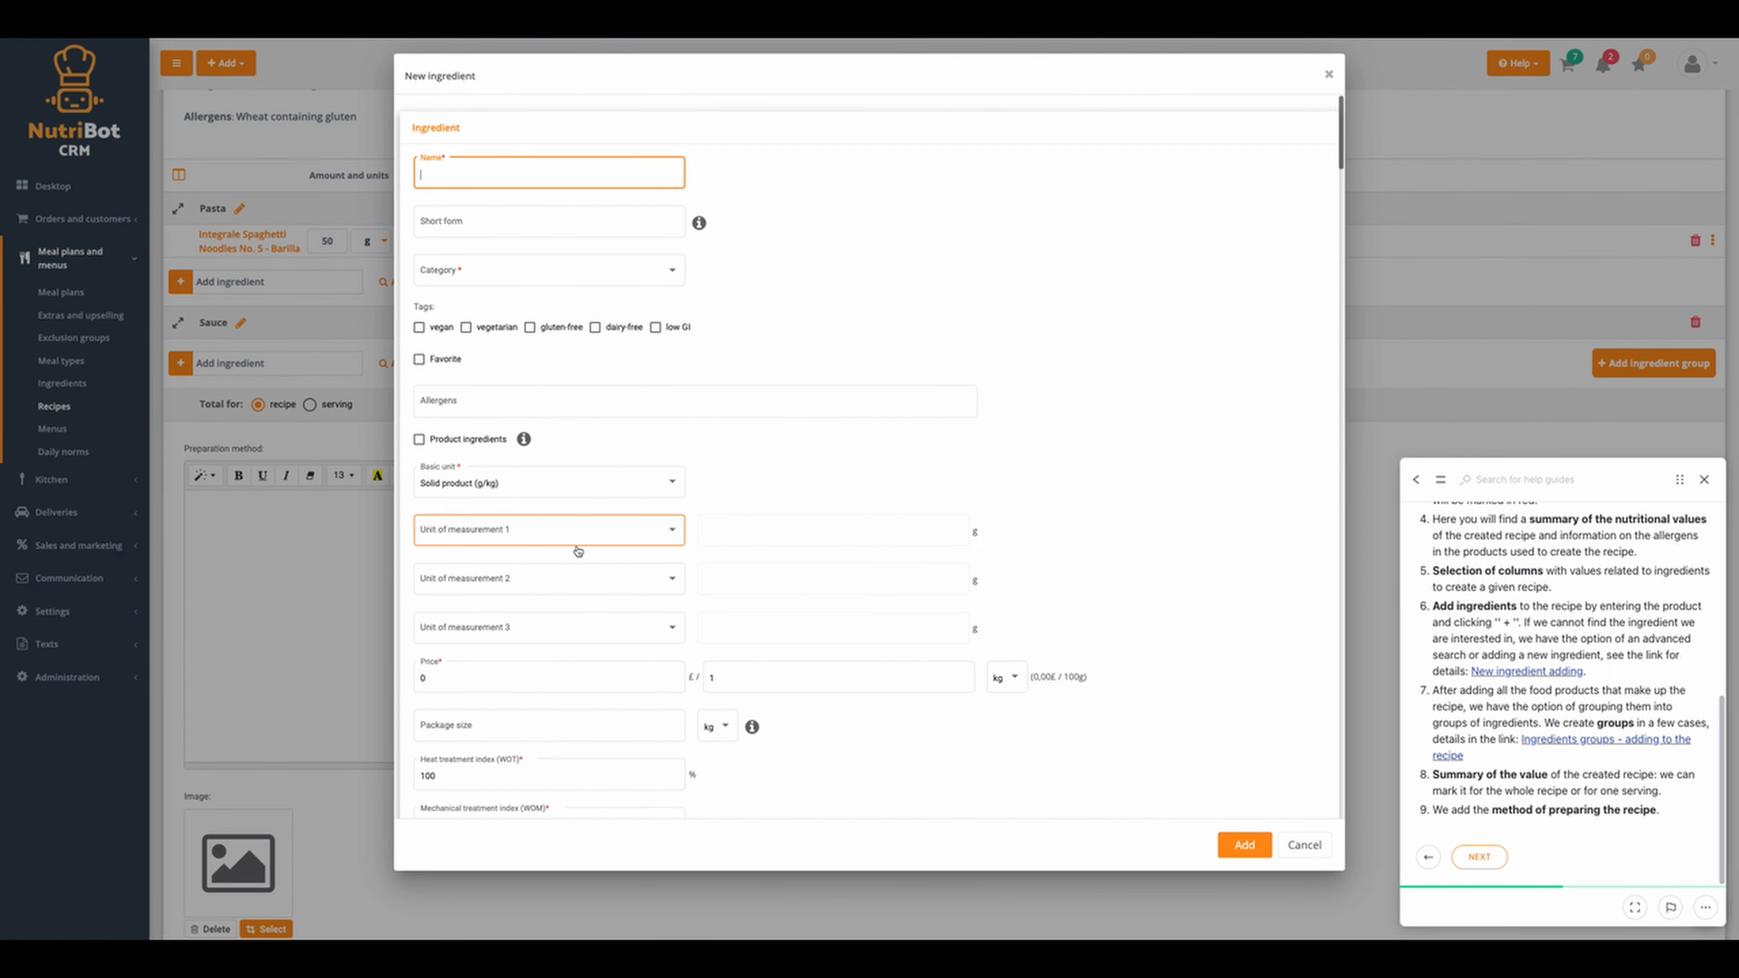
left_click(1303, 844)
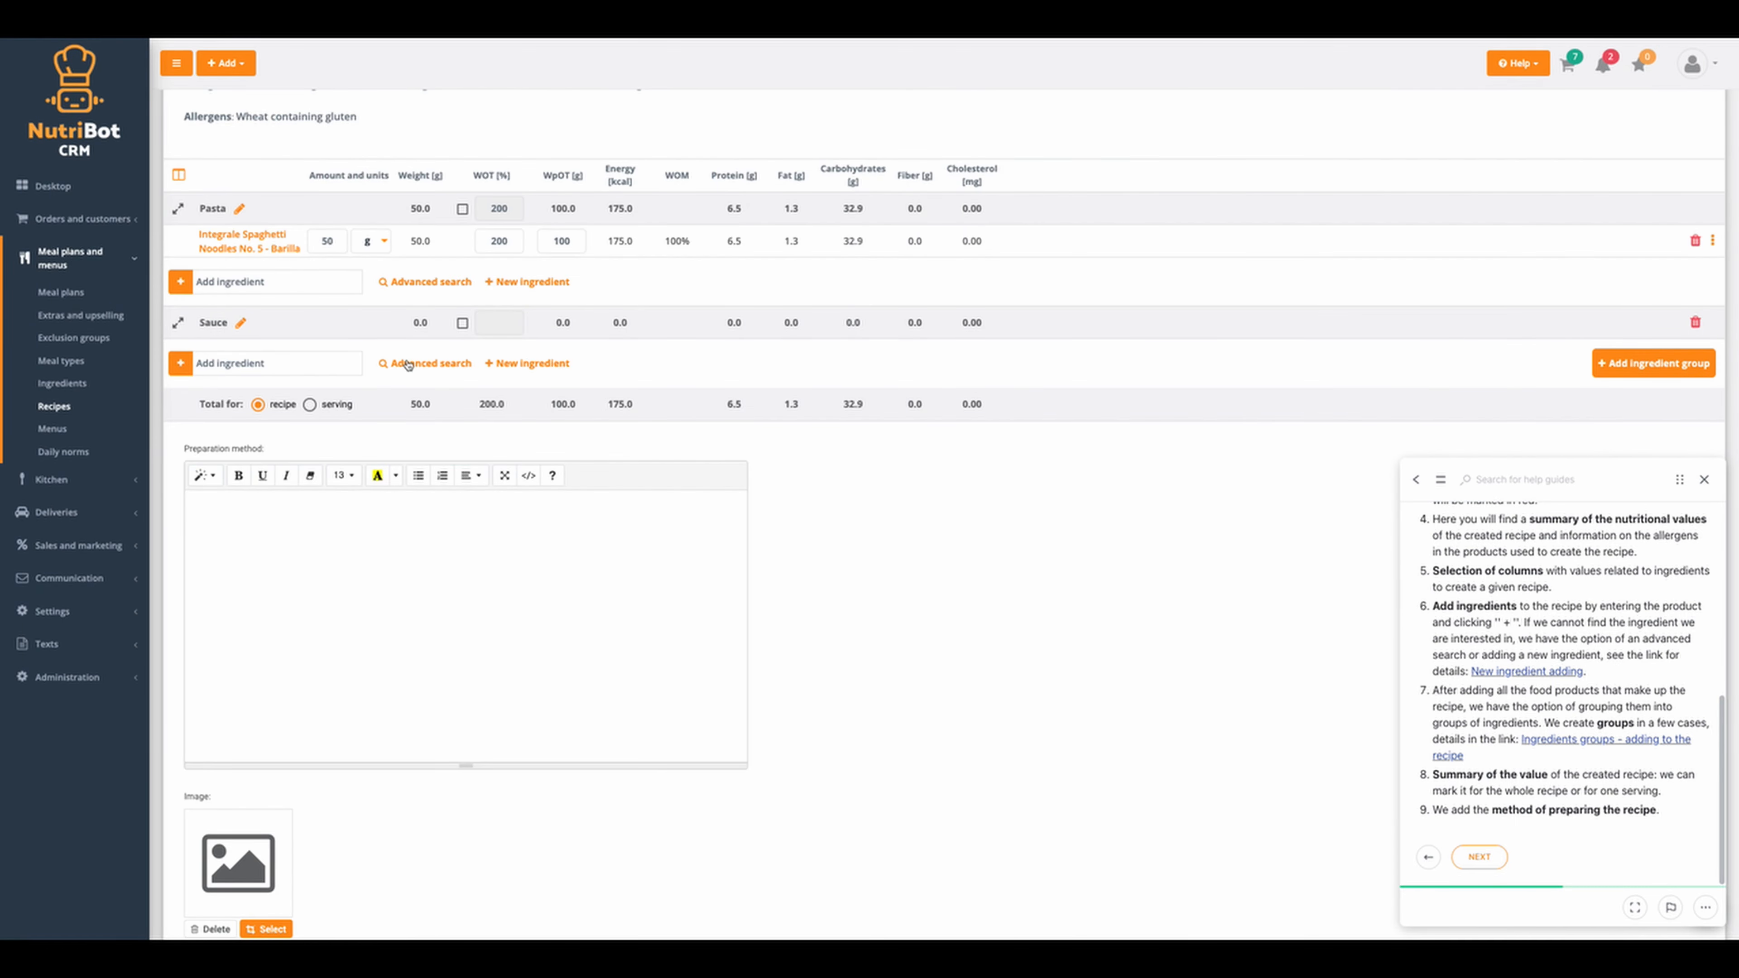
Find tomato through the Sauce group's advanced search, add Tomato (PZH) and set its amount to 250 g
left_click(419, 365)
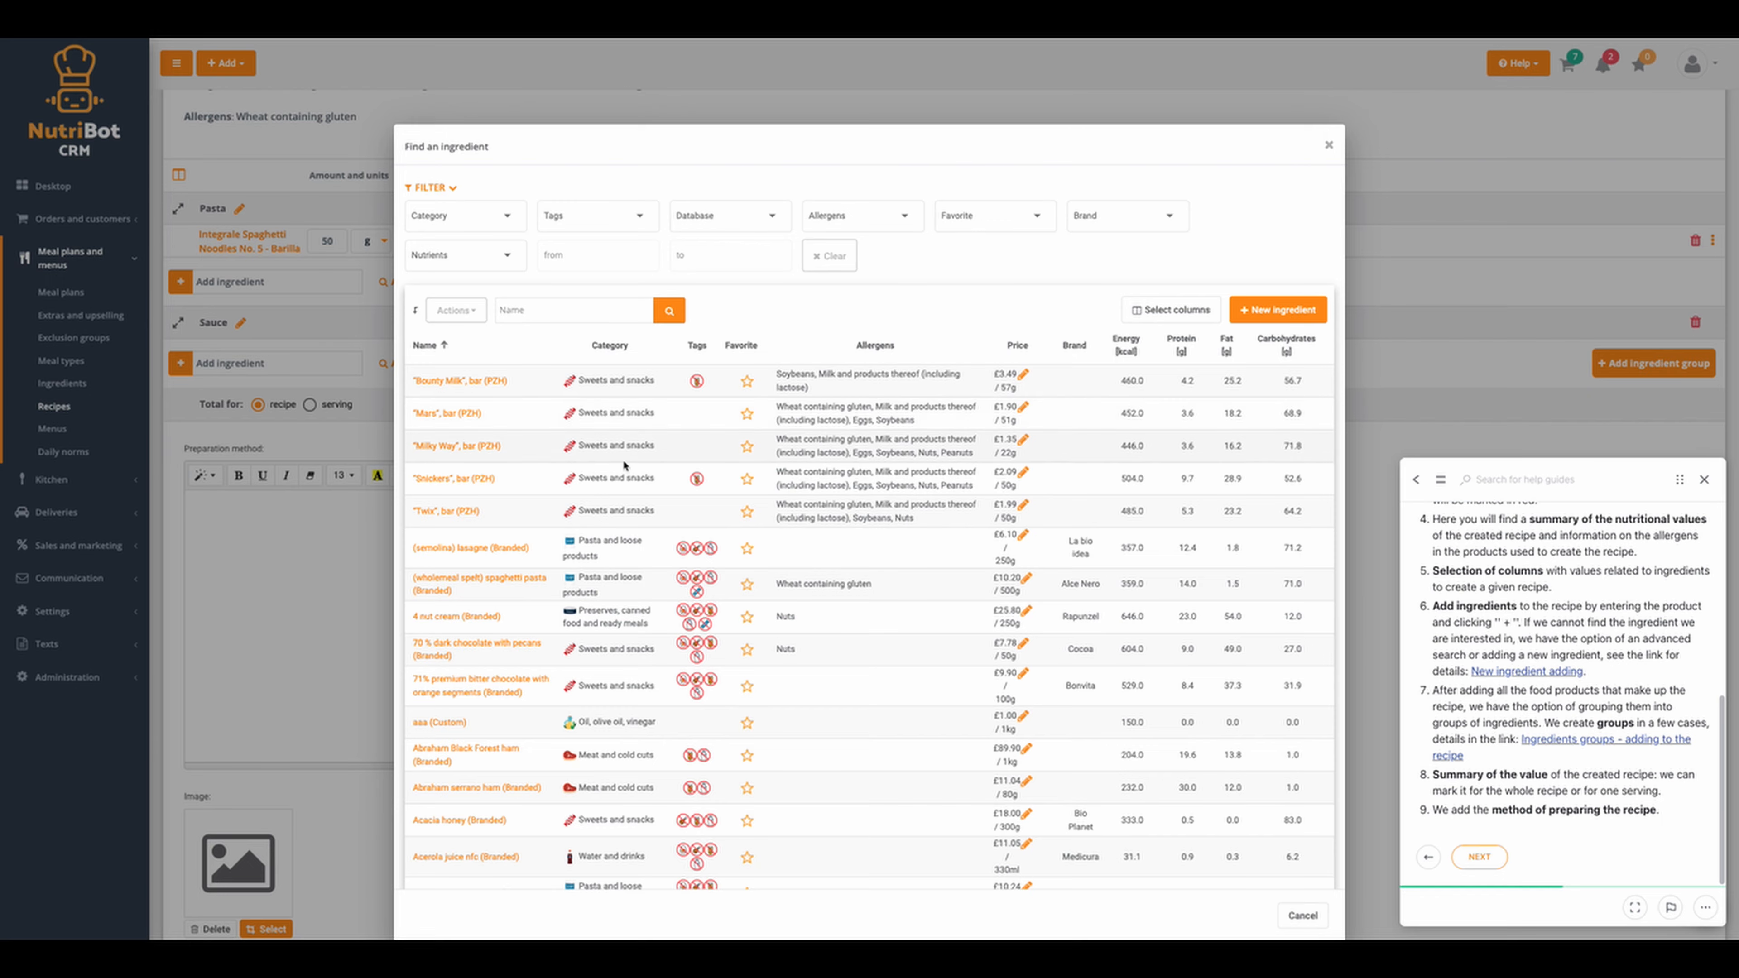
scroll(622, 462, "down", 7)
scroll(622, 463, "up", 7)
type("tomato")
key("Return")
scroll(515, 539, "down", 6)
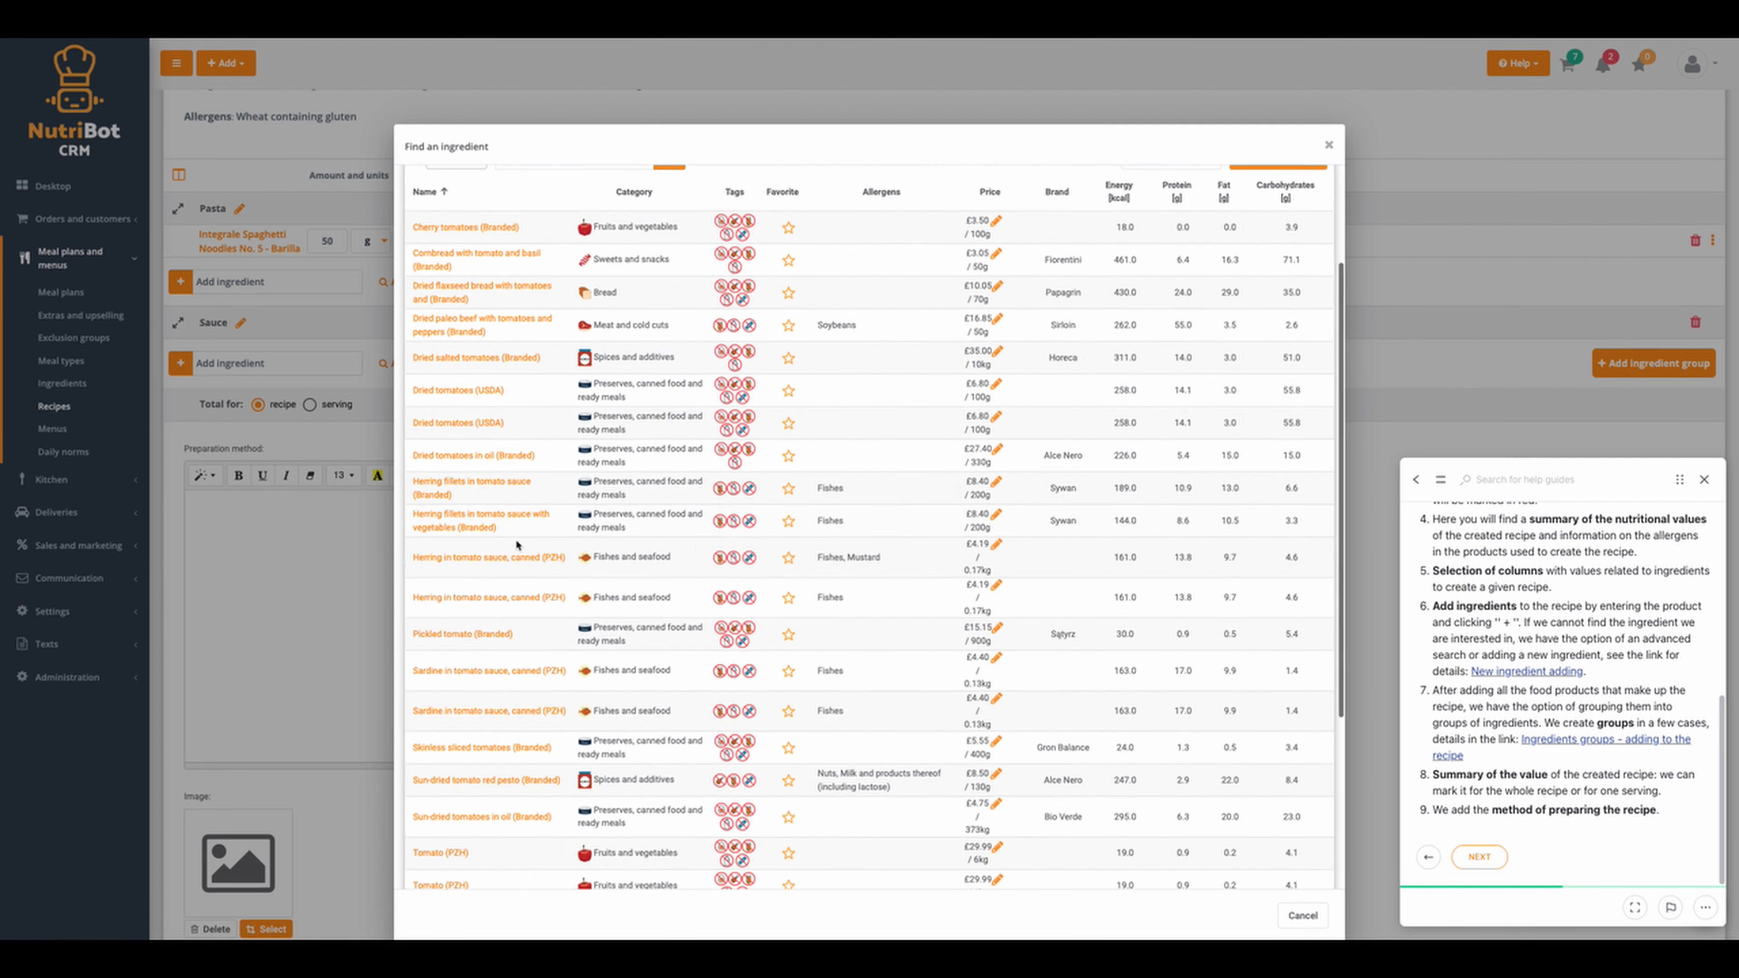
left_click(438, 584)
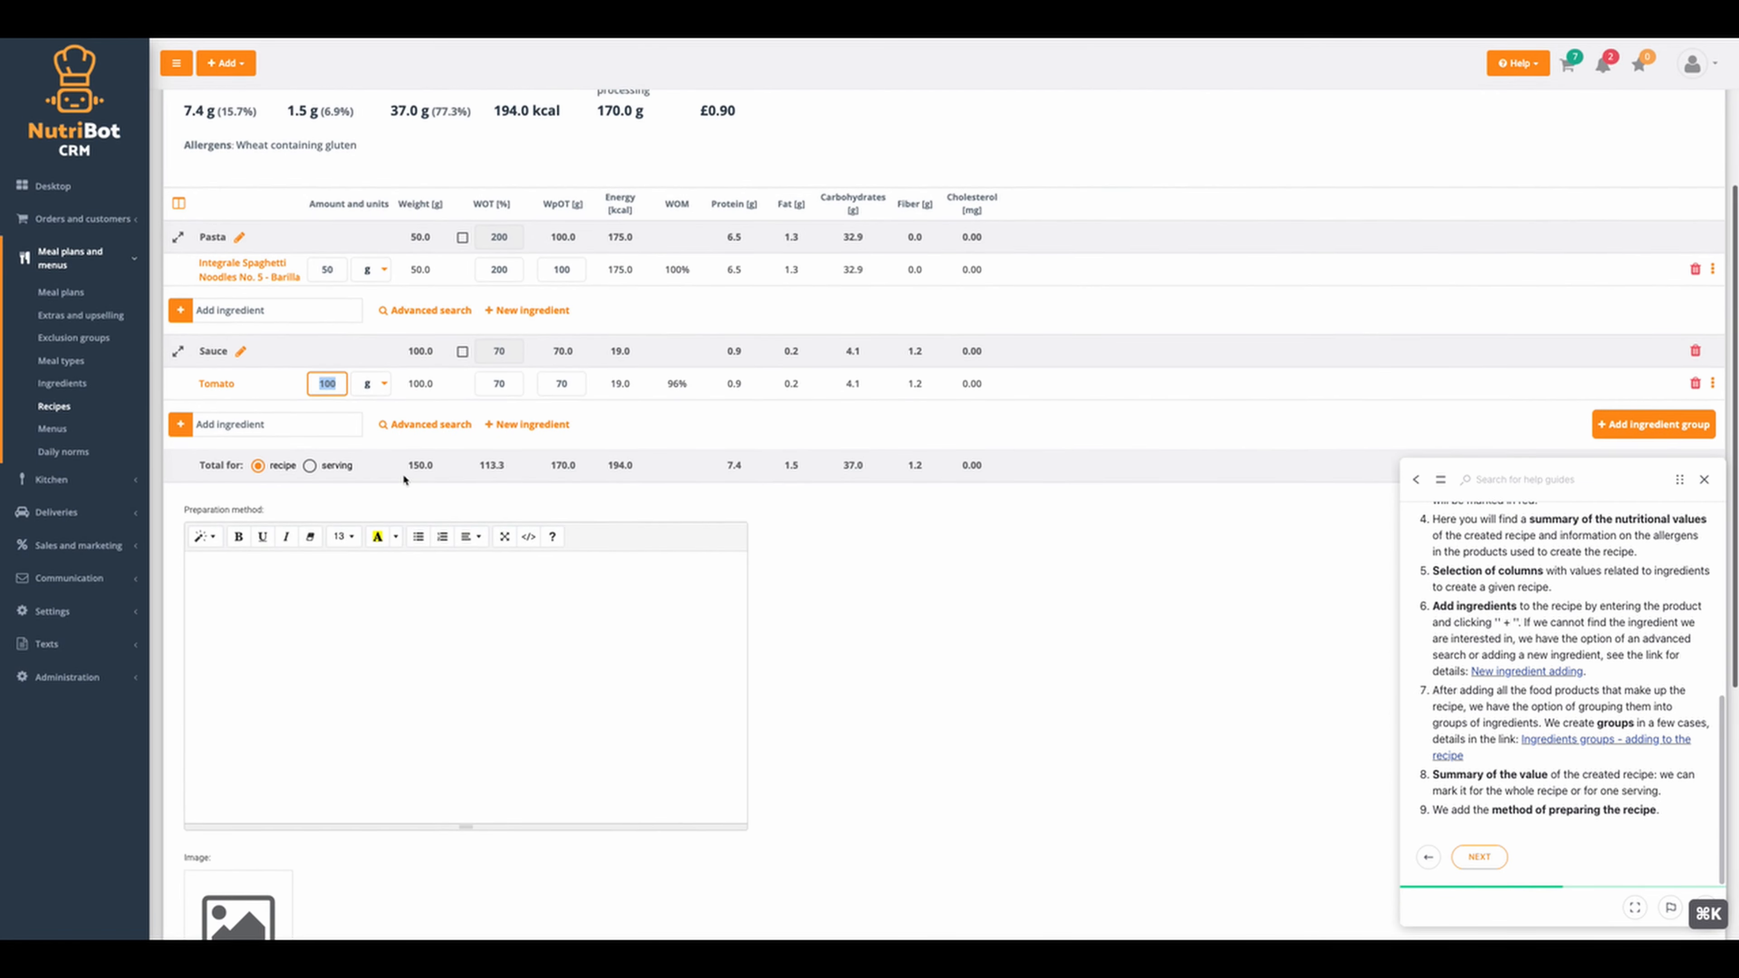
key("BackSpace")
type("0")
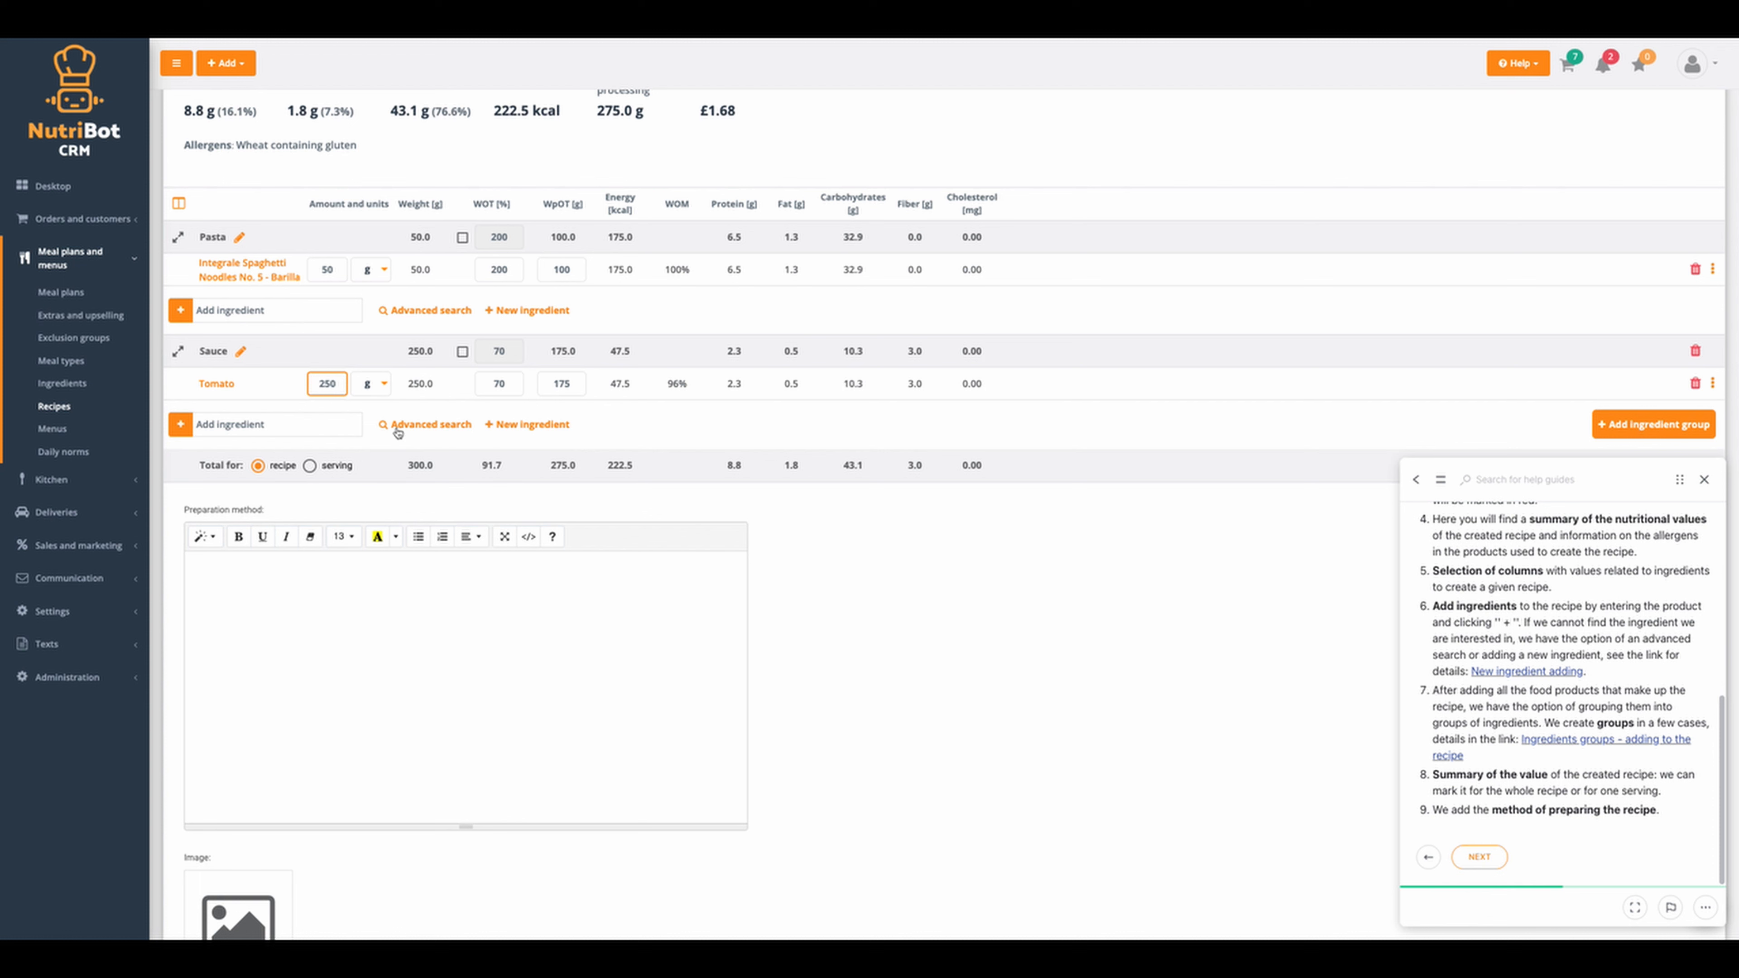
left_click(650, 421)
Add "Onion, raw" to the Sauce group with an amount of 30 g
scroll(246, 449, "down", 1)
left_click(233, 425)
type("onion")
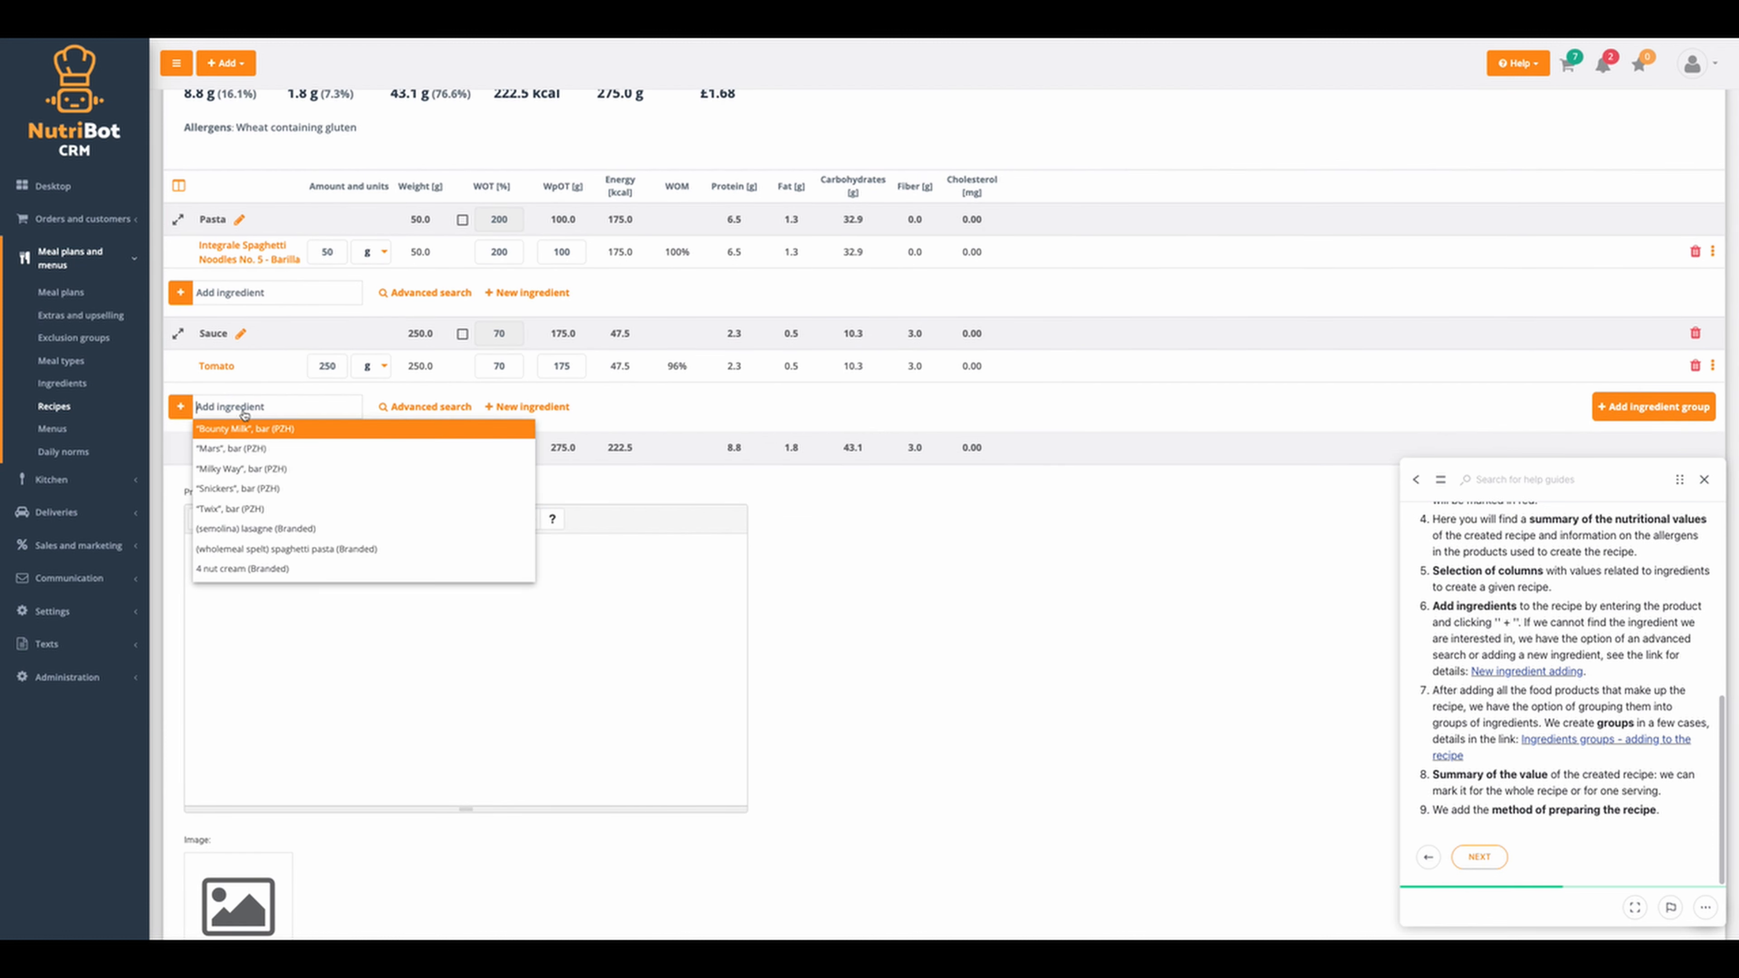
left_click(230, 528)
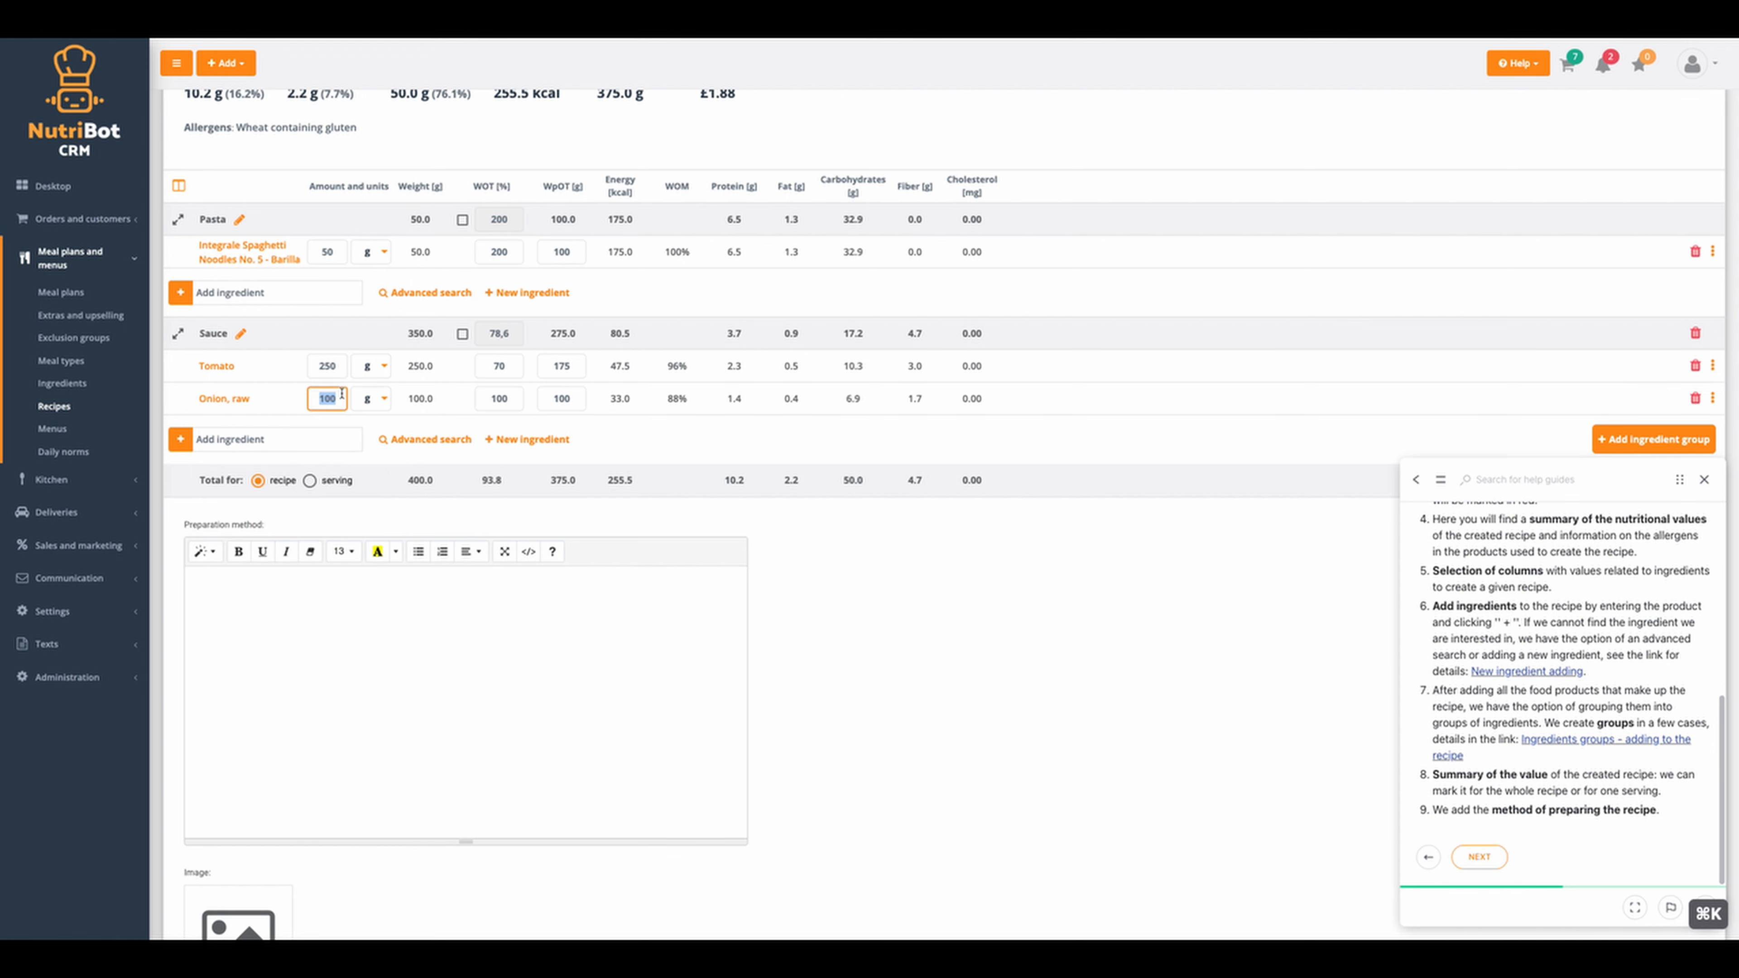
type("30")
Add "Garlic, raw" to the Sauce group with an amount of 2 g
left_click(267, 439)
type("gar")
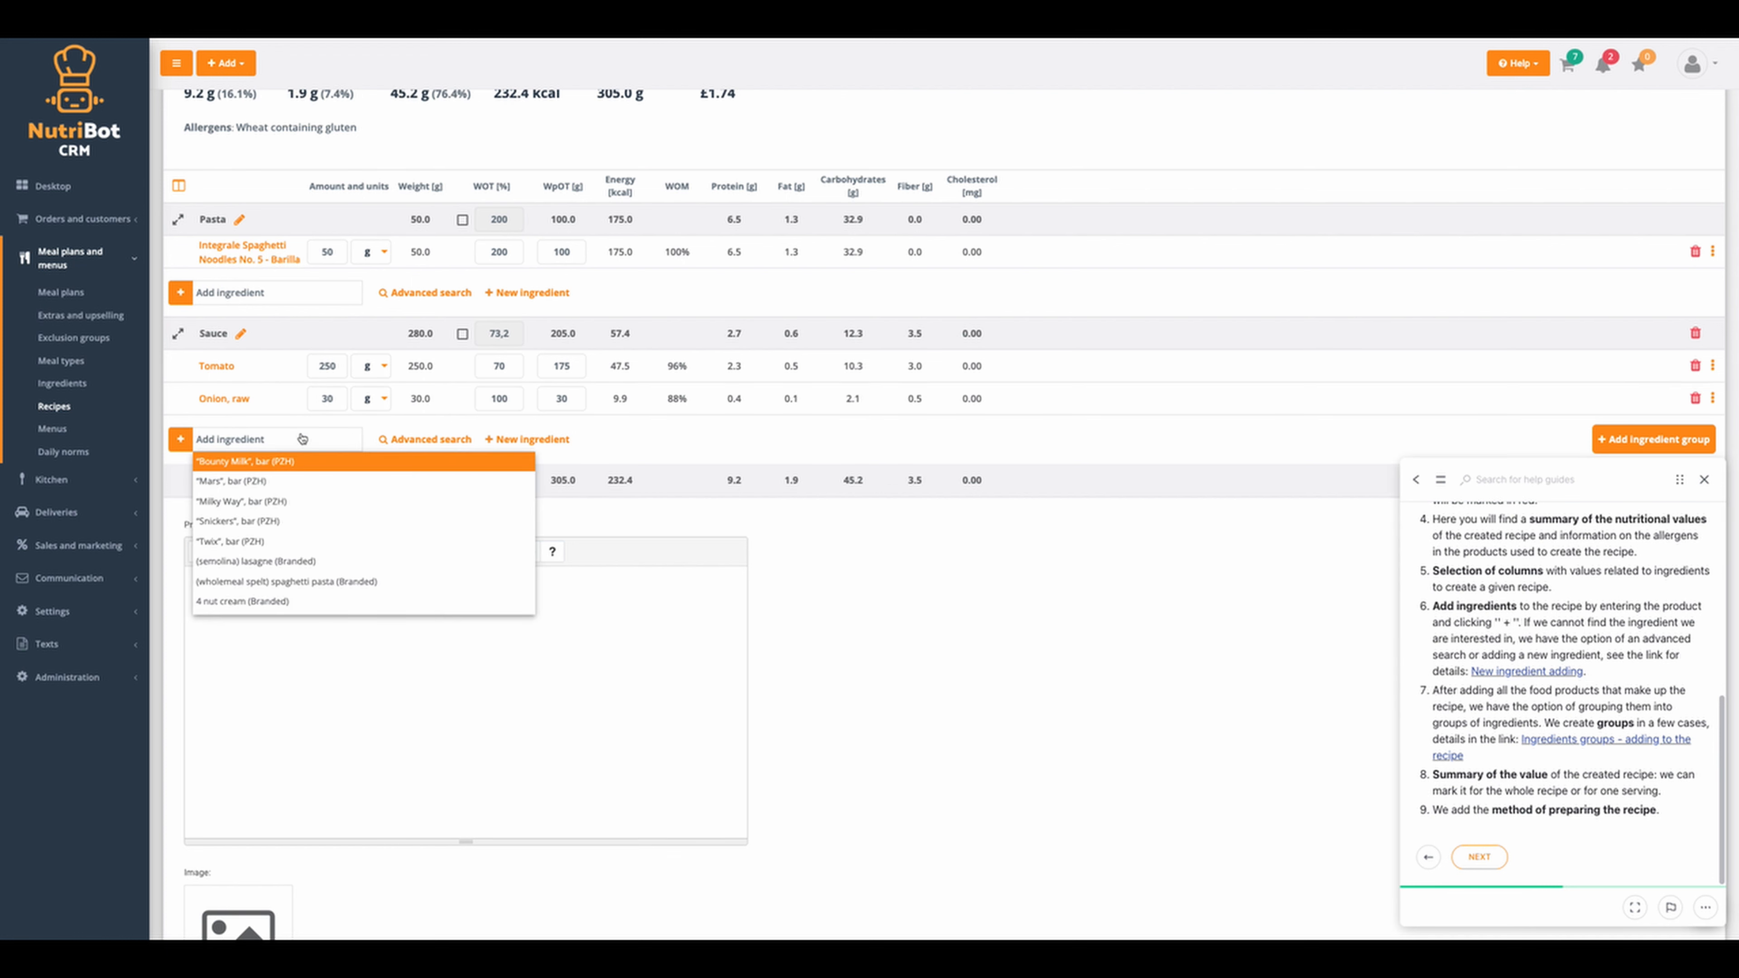
type("lic")
left_click(274, 561)
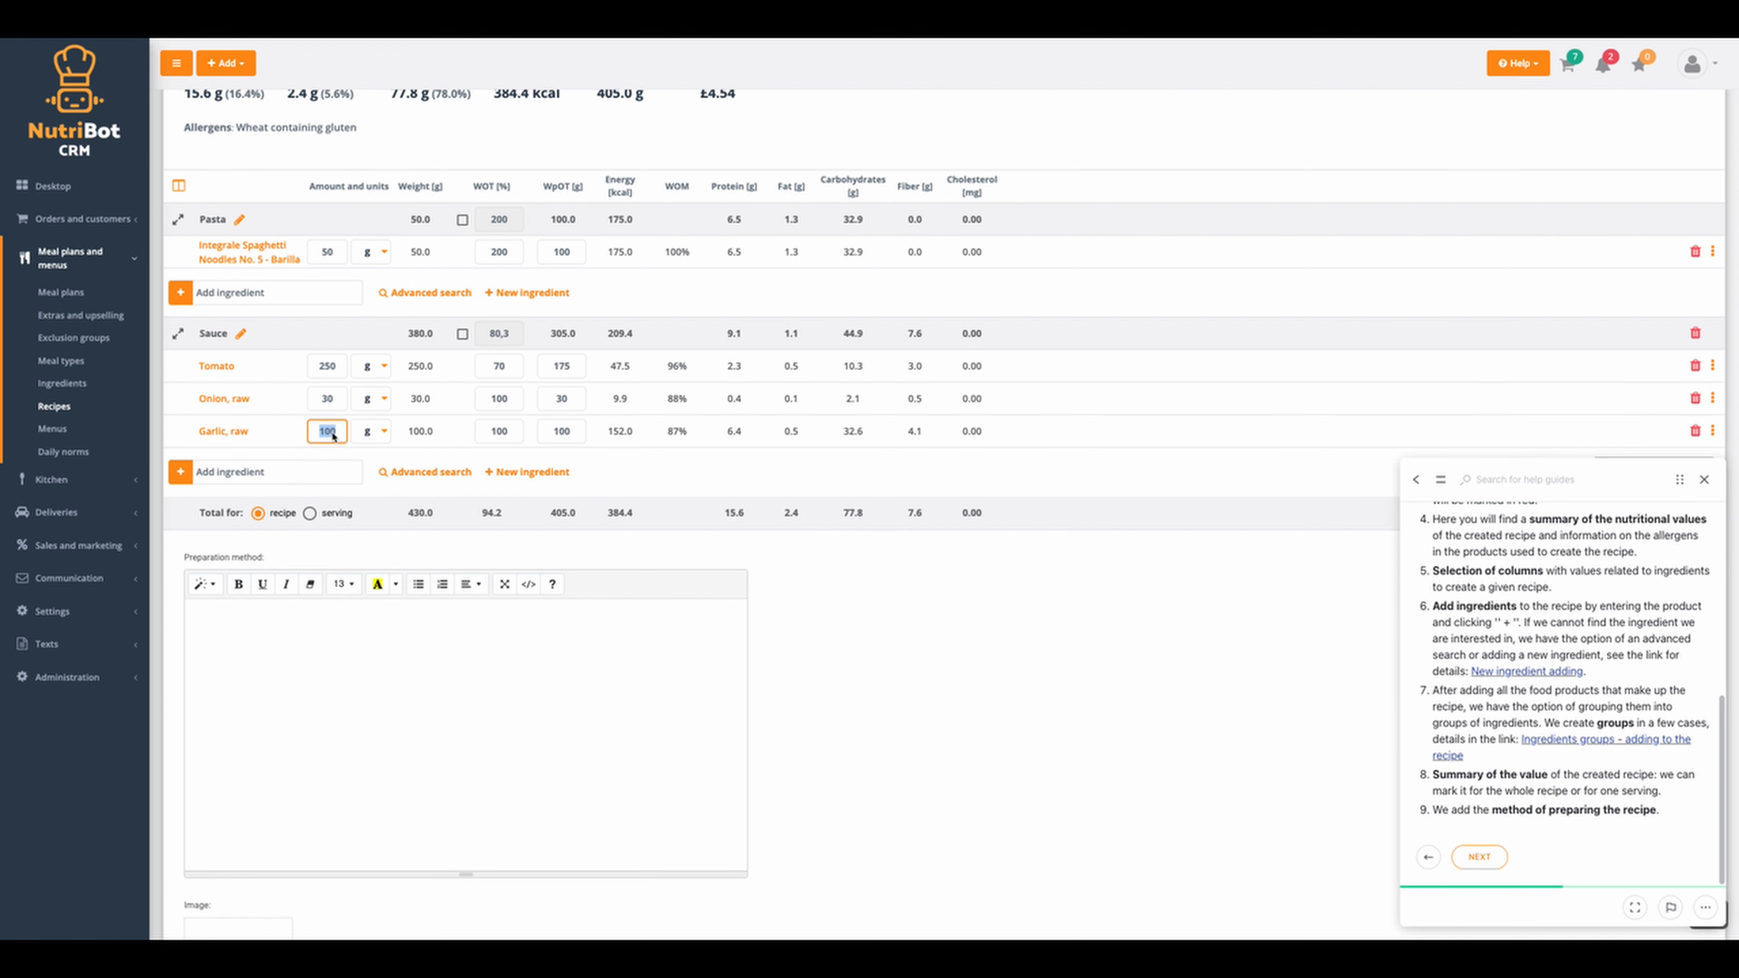
type("2")
Try searching the Sauce group's ingredients for "oil, oli" and for "oil ol" without the comma, and clear the search
left_click(253, 472)
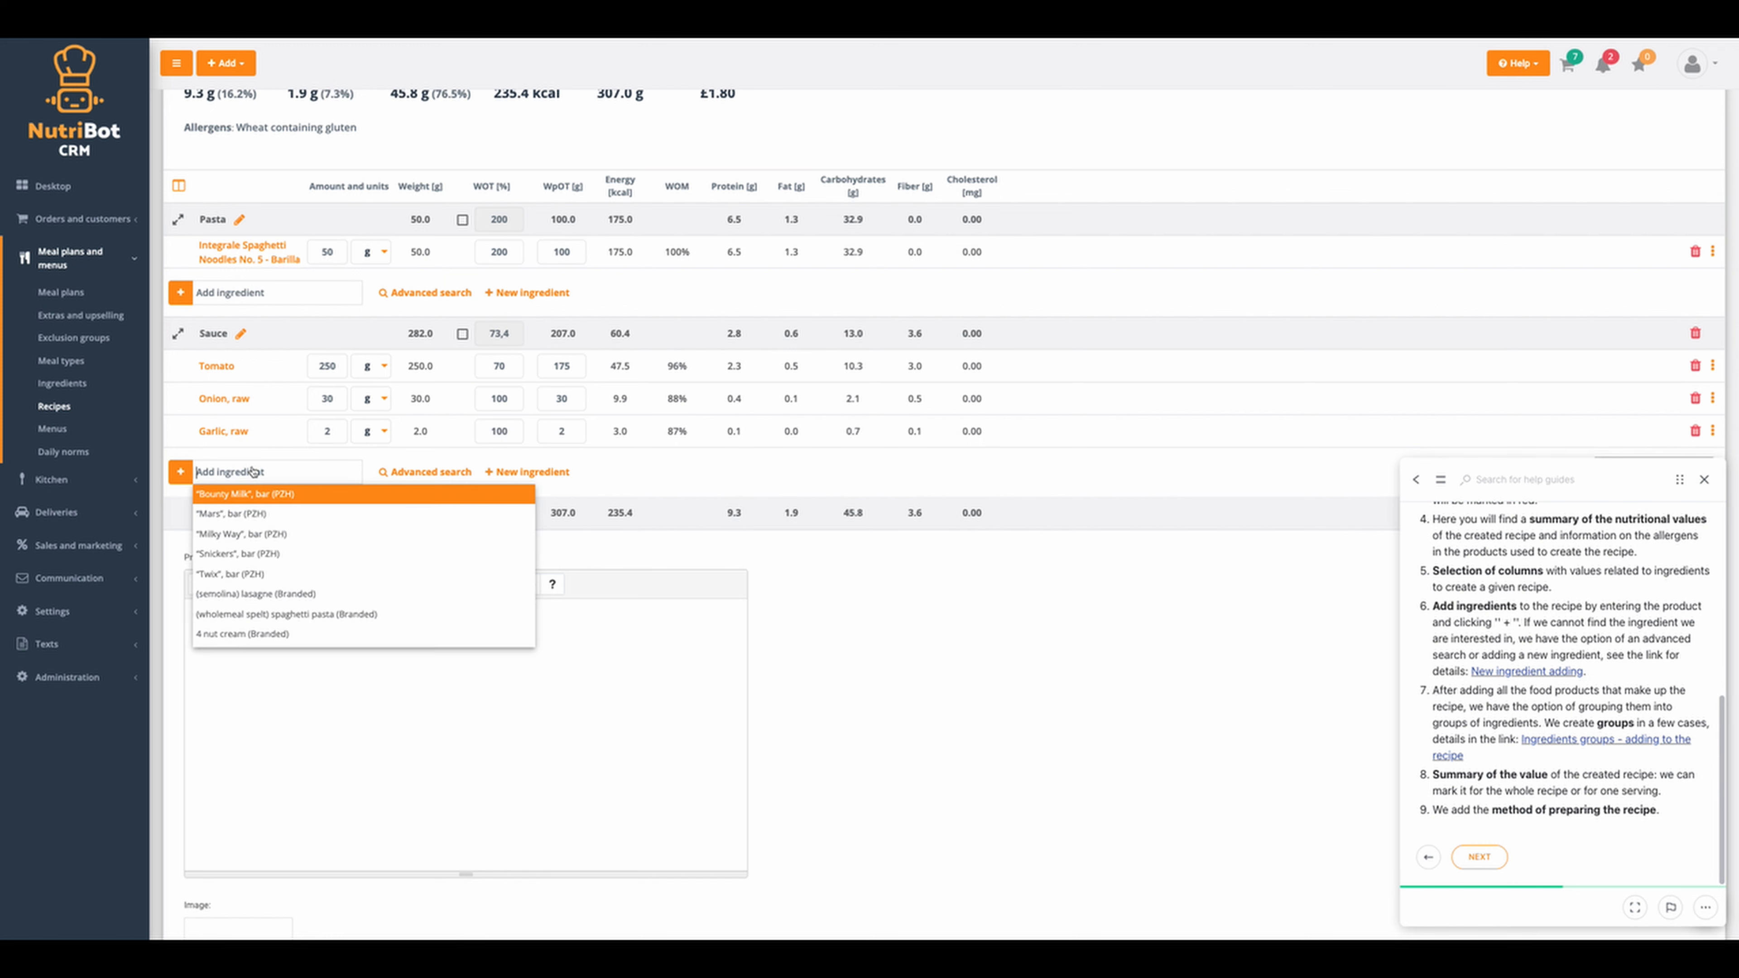
type("oil")
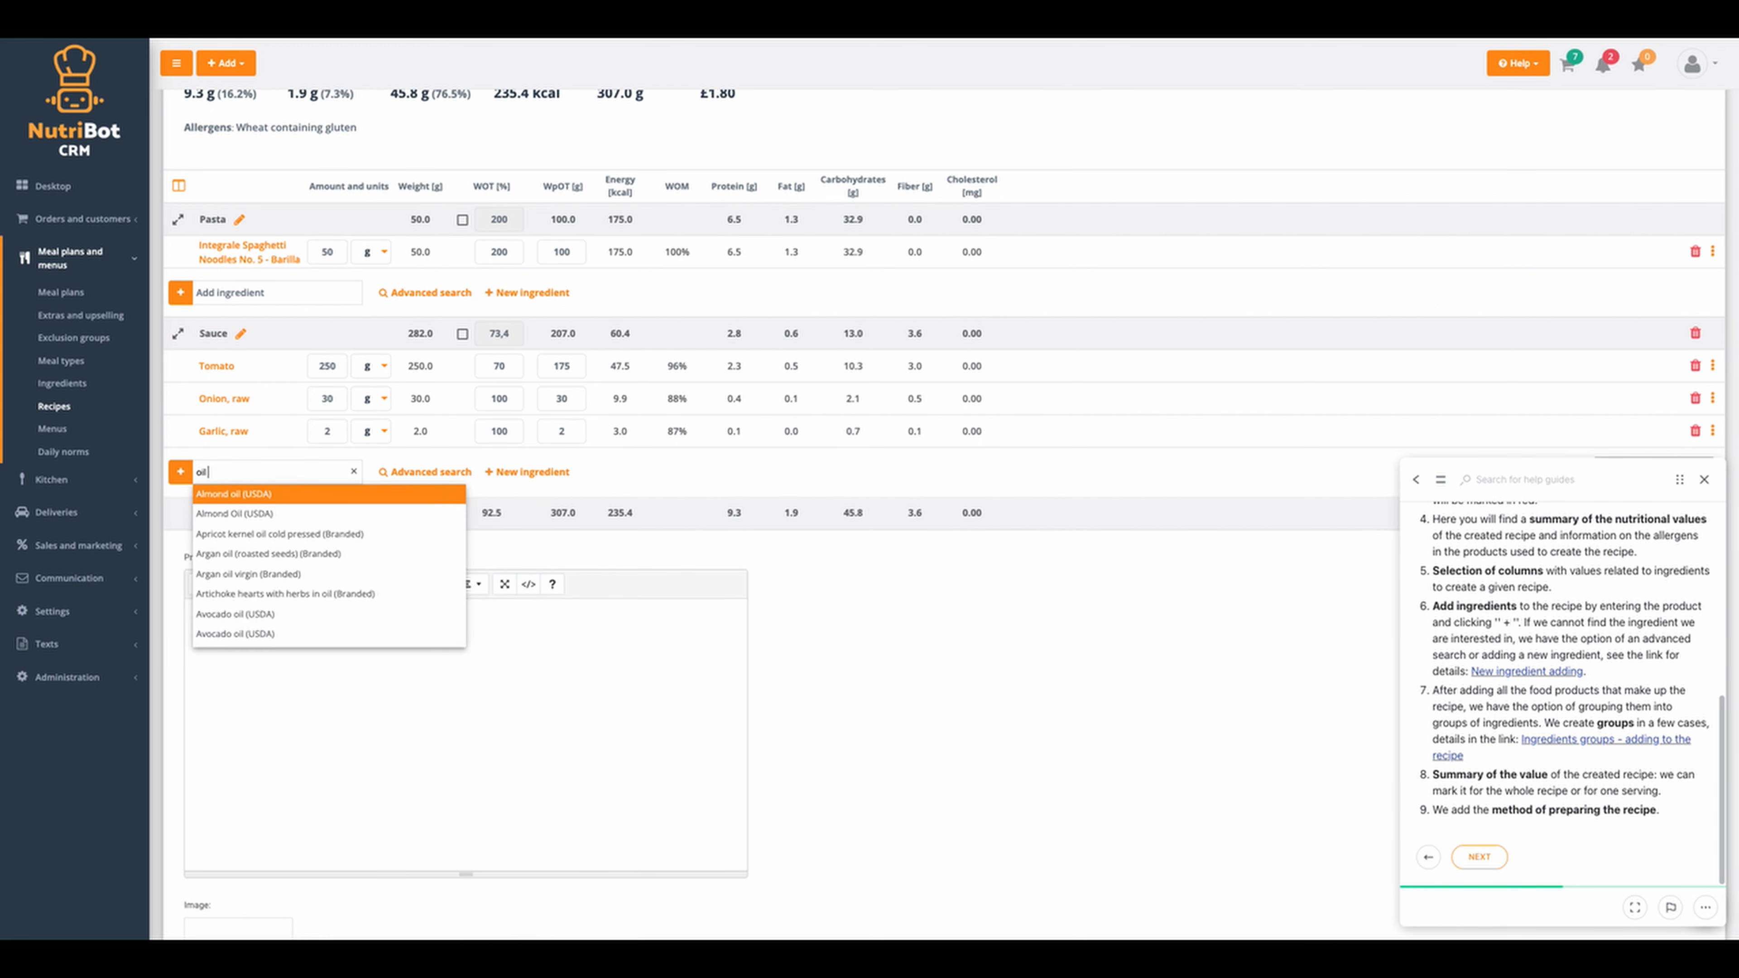
type(", oli")
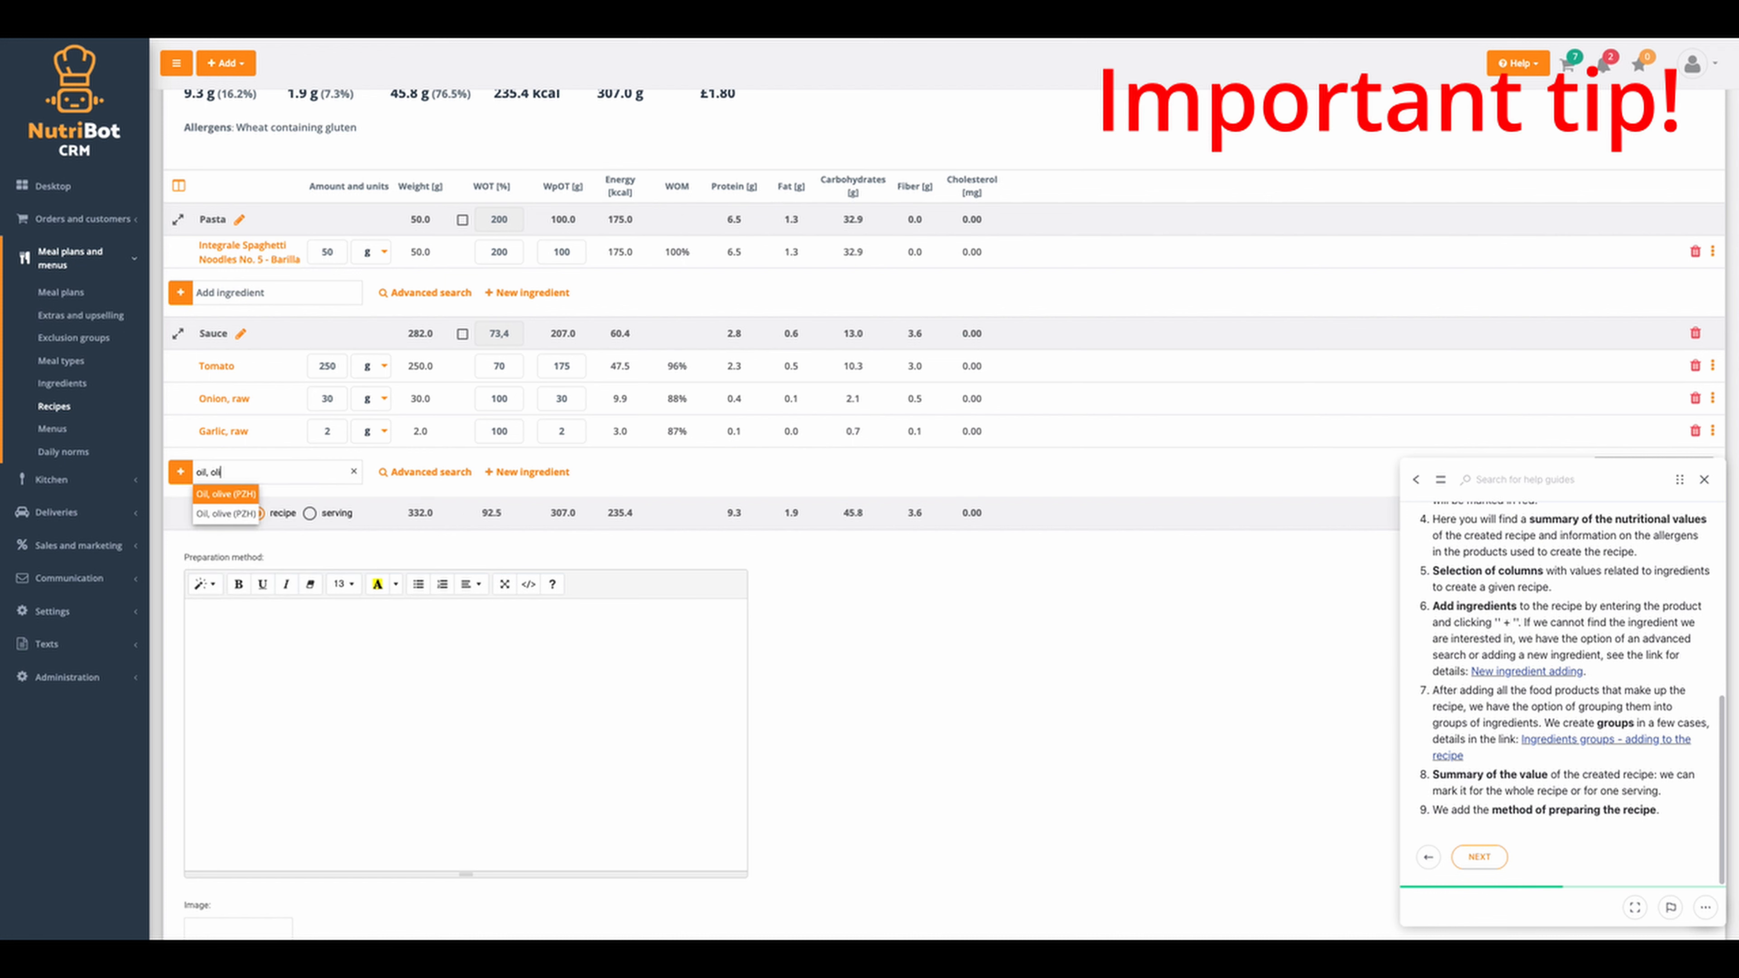
key("shift+Left")
key("shift+Left")
key("shift+Left")
key("shift+Left")
key("shift+Left")
key("super+k")
key("BackSpace")
type("ol")
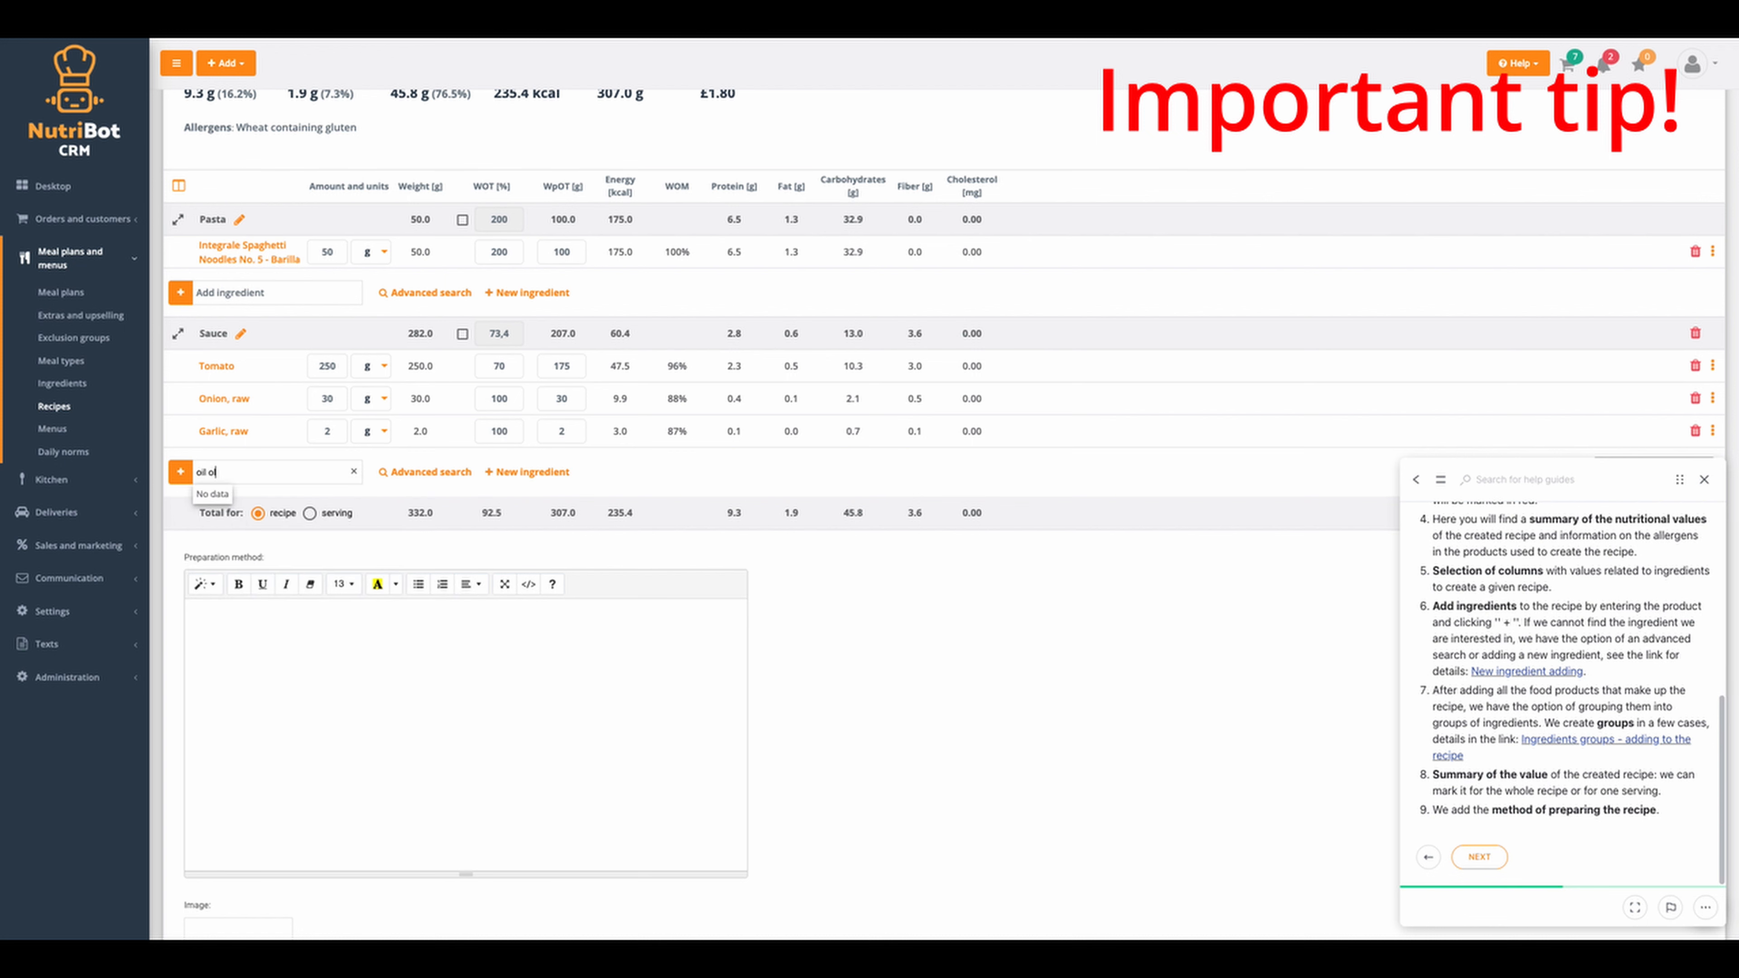
key("BackSpace")
key("BackSpace")
key("BackSpace")
key("BackSpace")
key("BackSpace")
key("BackSpace")
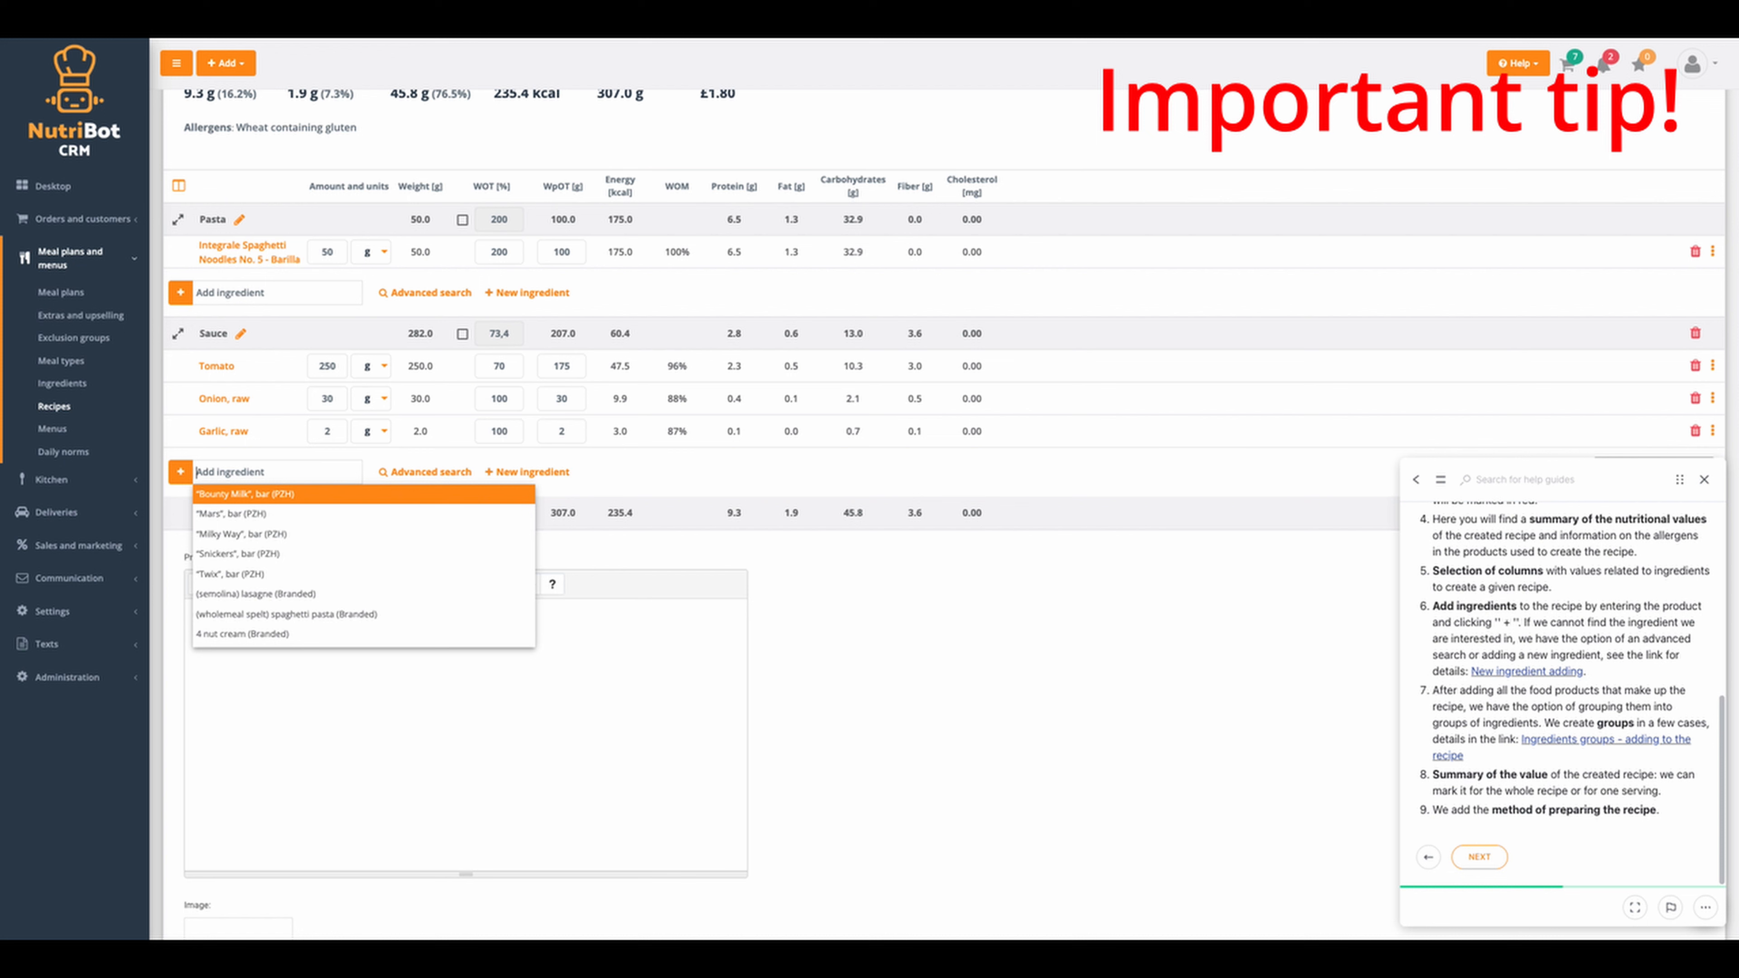
Search for "olive", add "Oil, olive (PZH)" to the Sauce group and set its amount to 5 ml
type("olive")
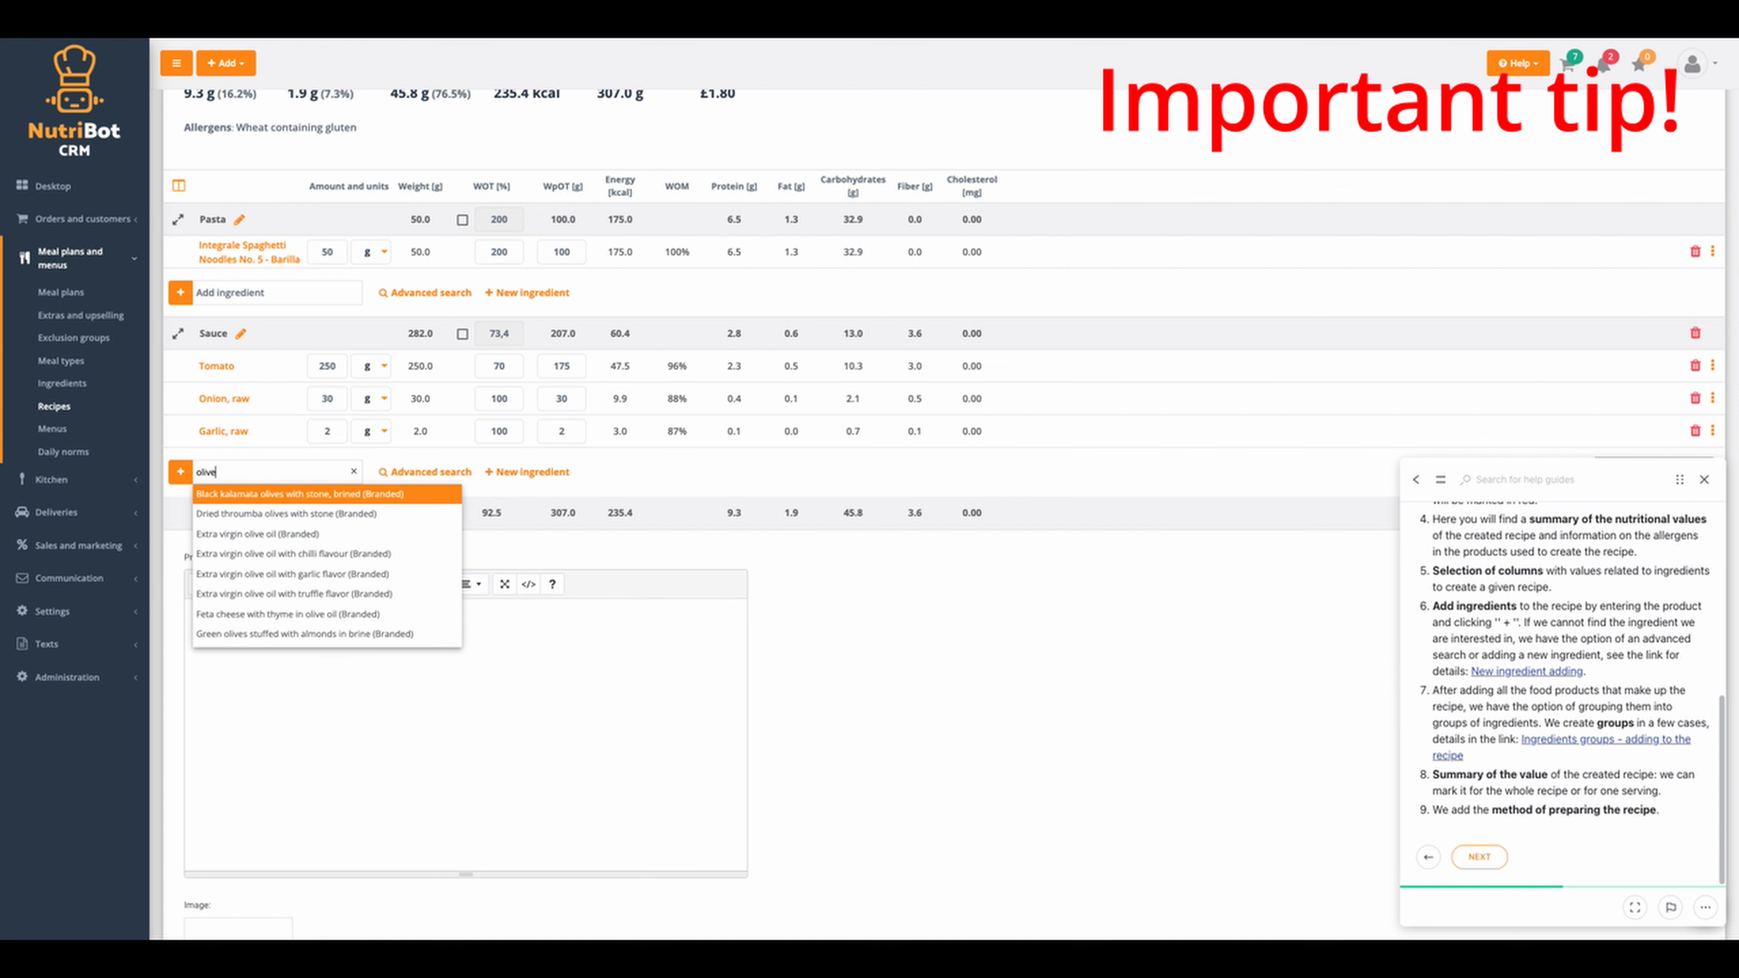
key("Down")
key("Down")
key("Down")
key("Down")
key("Down")
key("Down")
key("Down")
key("Down")
key("Down")
key("Down")
key("Down")
key("Down")
key("Down")
key("Down")
key("Down")
key("Up")
key("Up")
key("Up")
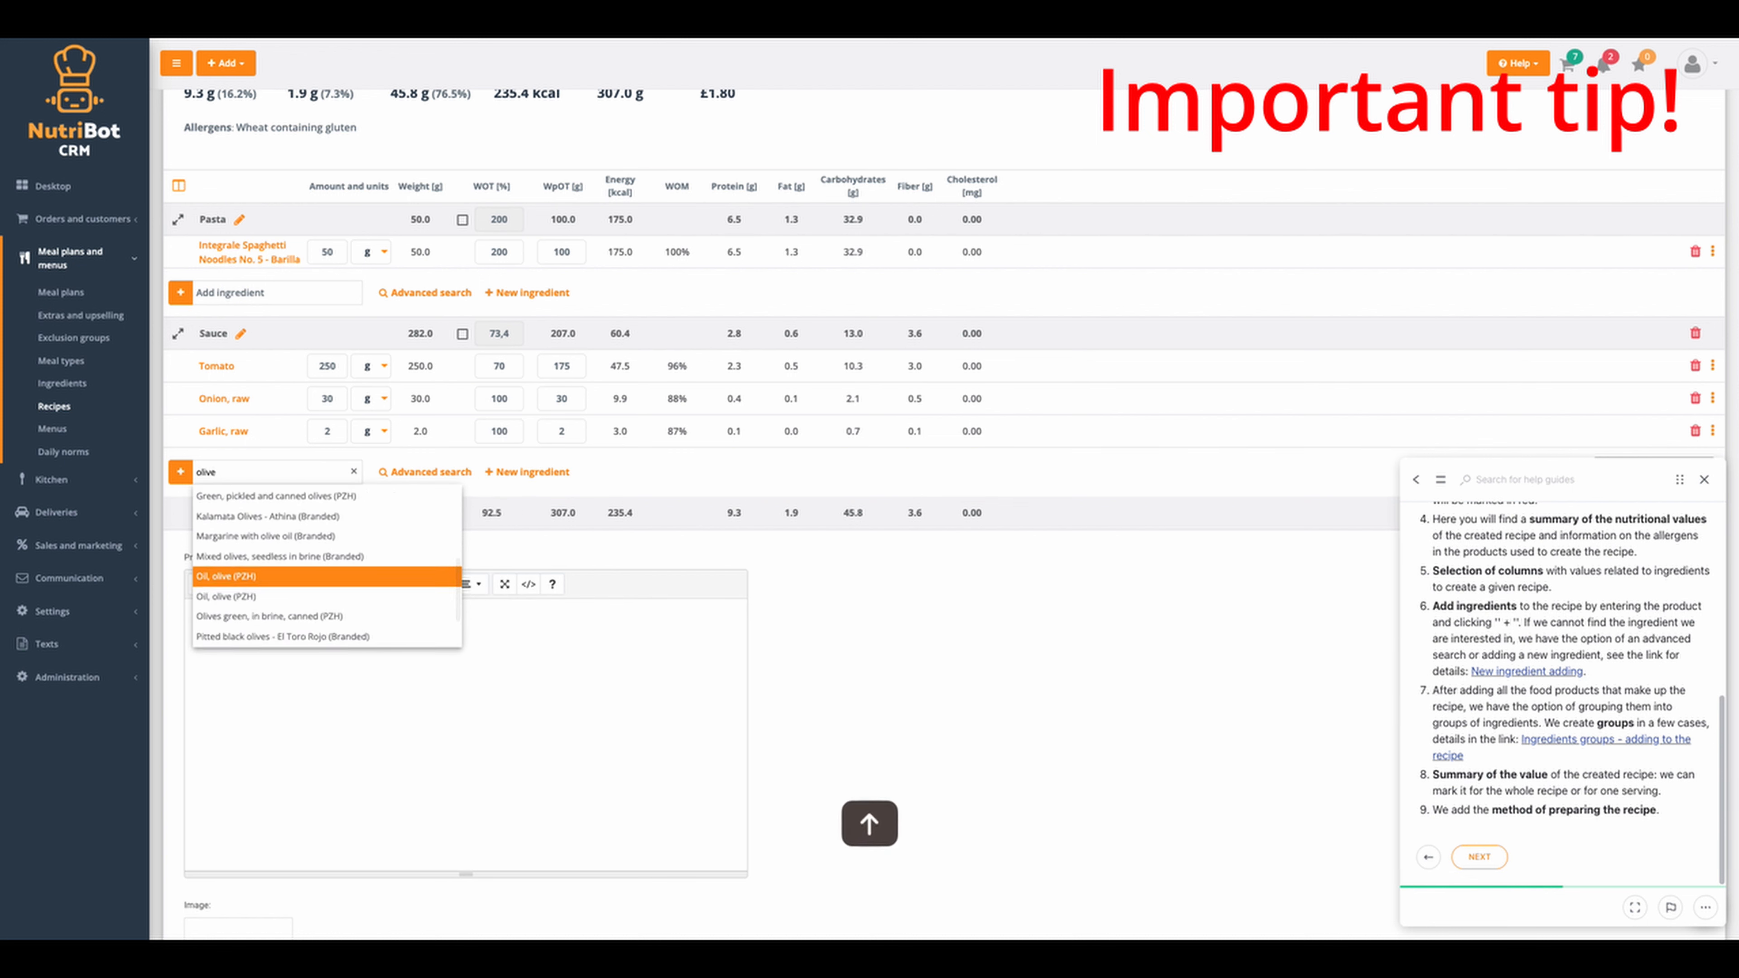
key("Up")
key("Down")
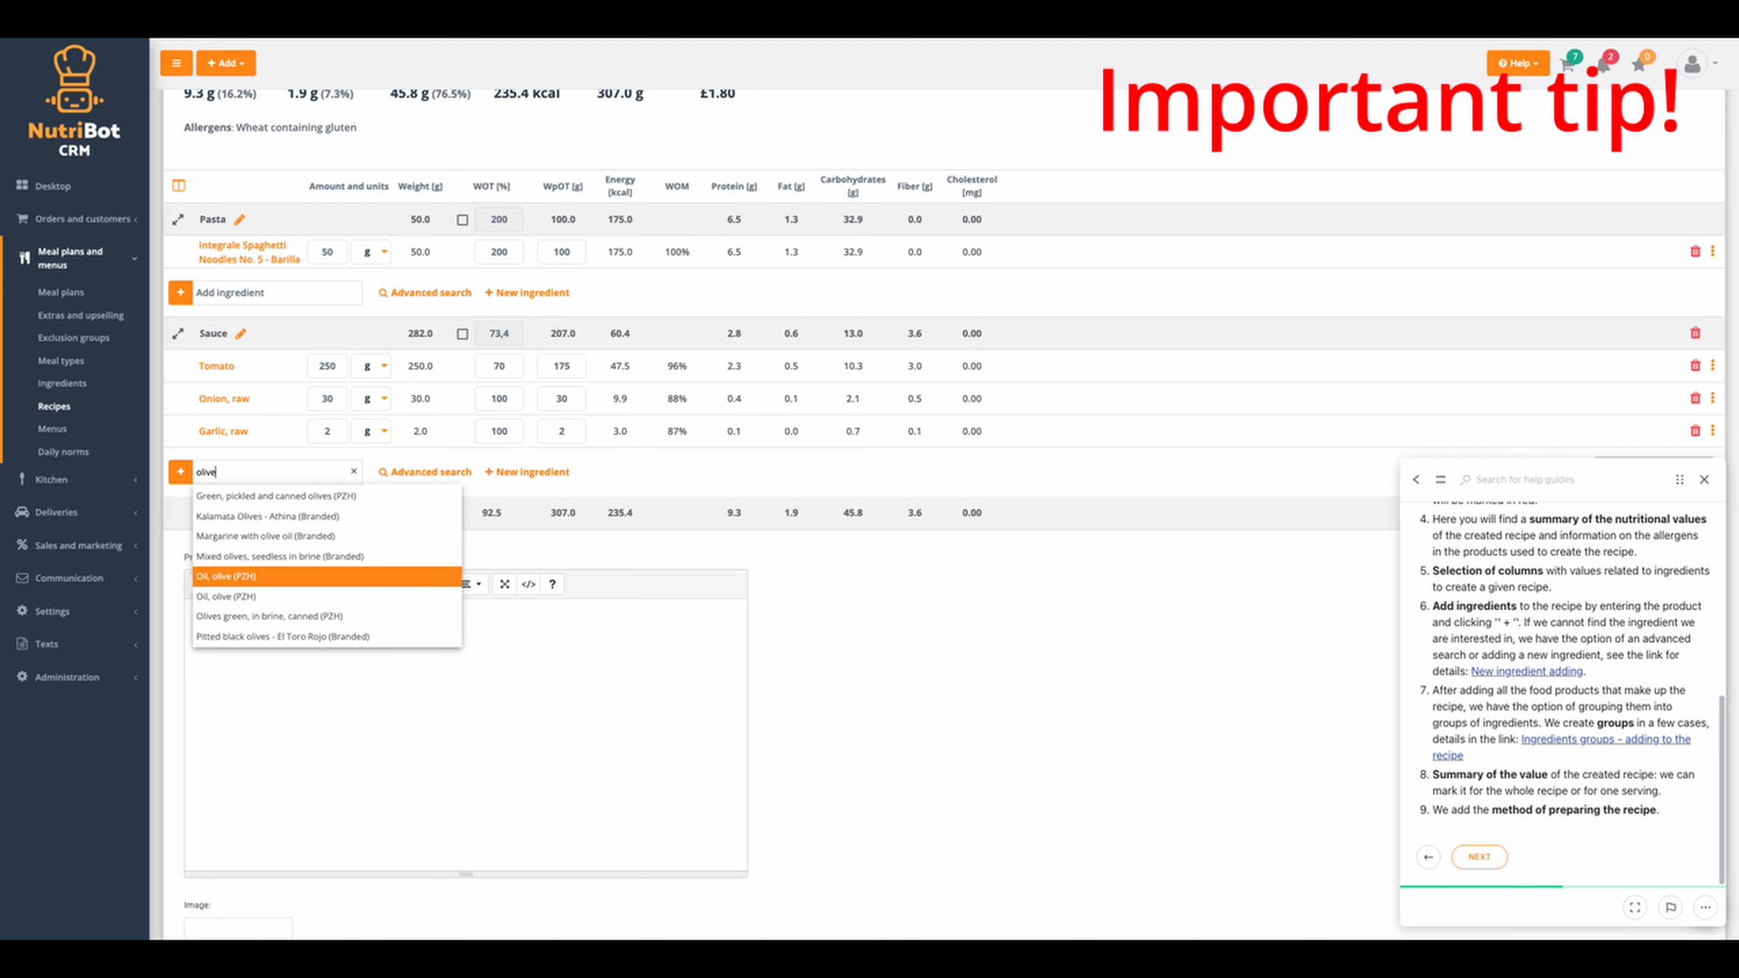
key("super")
left_click(238, 579)
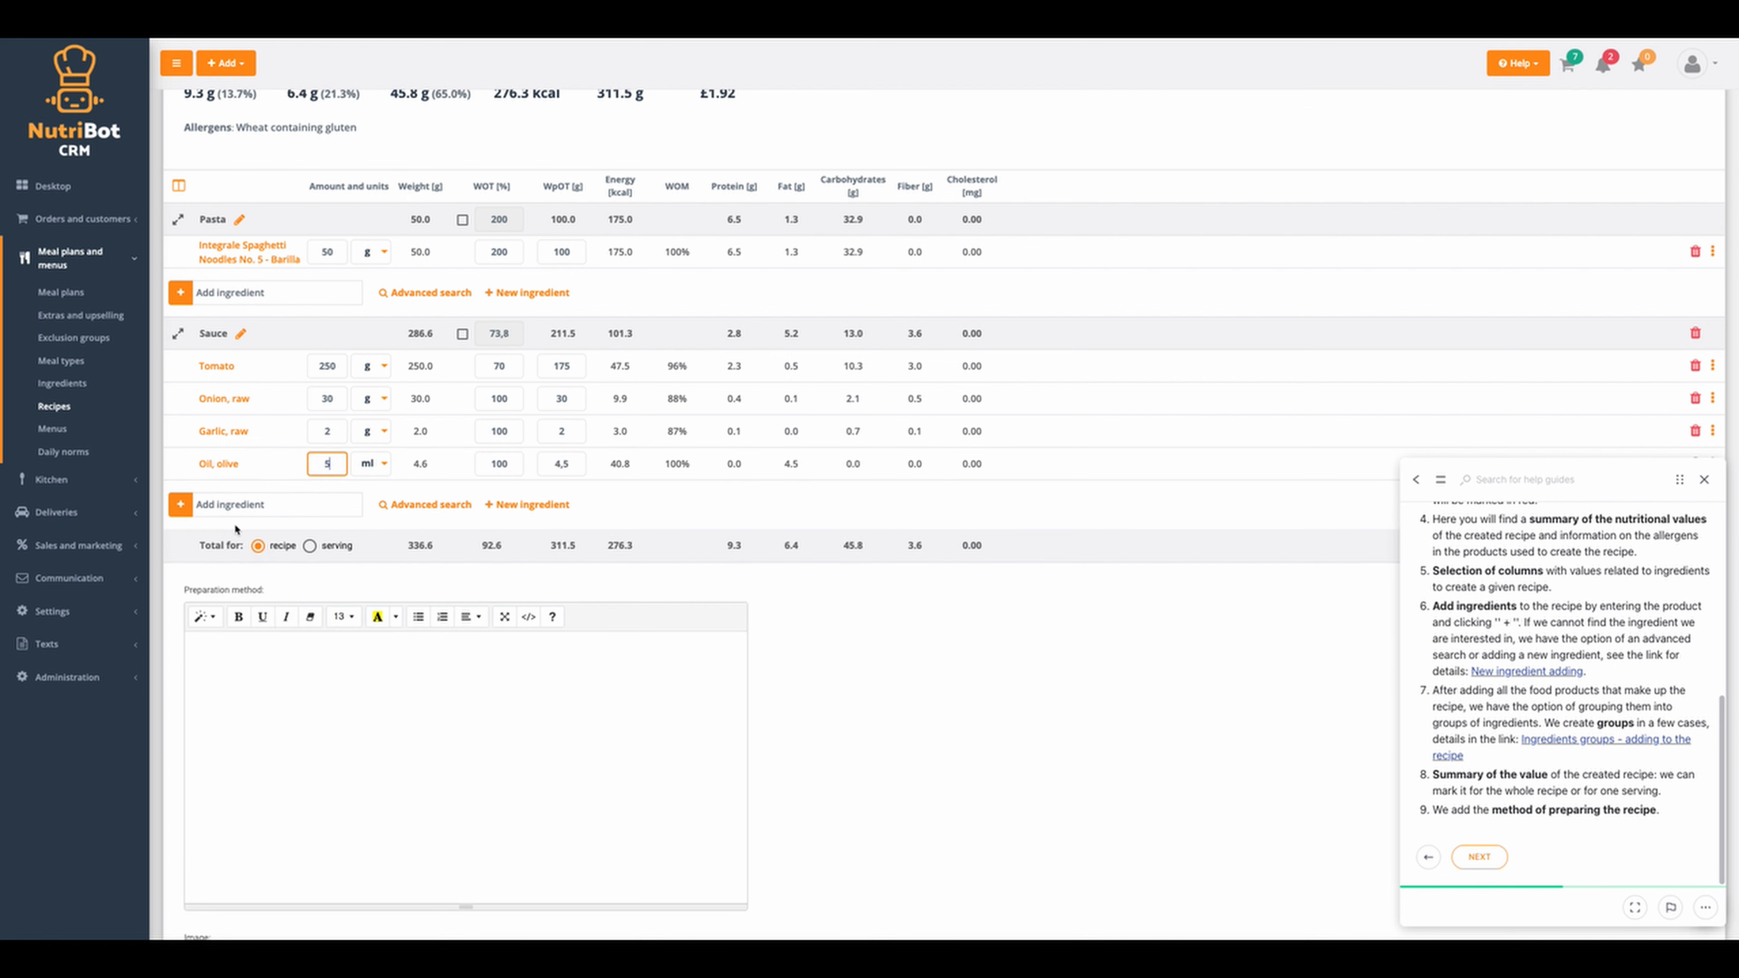
Search for turkey and add "Turkey breast meat, skinless (PZH)" to the Sauce group
left_click(244, 512)
type("turkey")
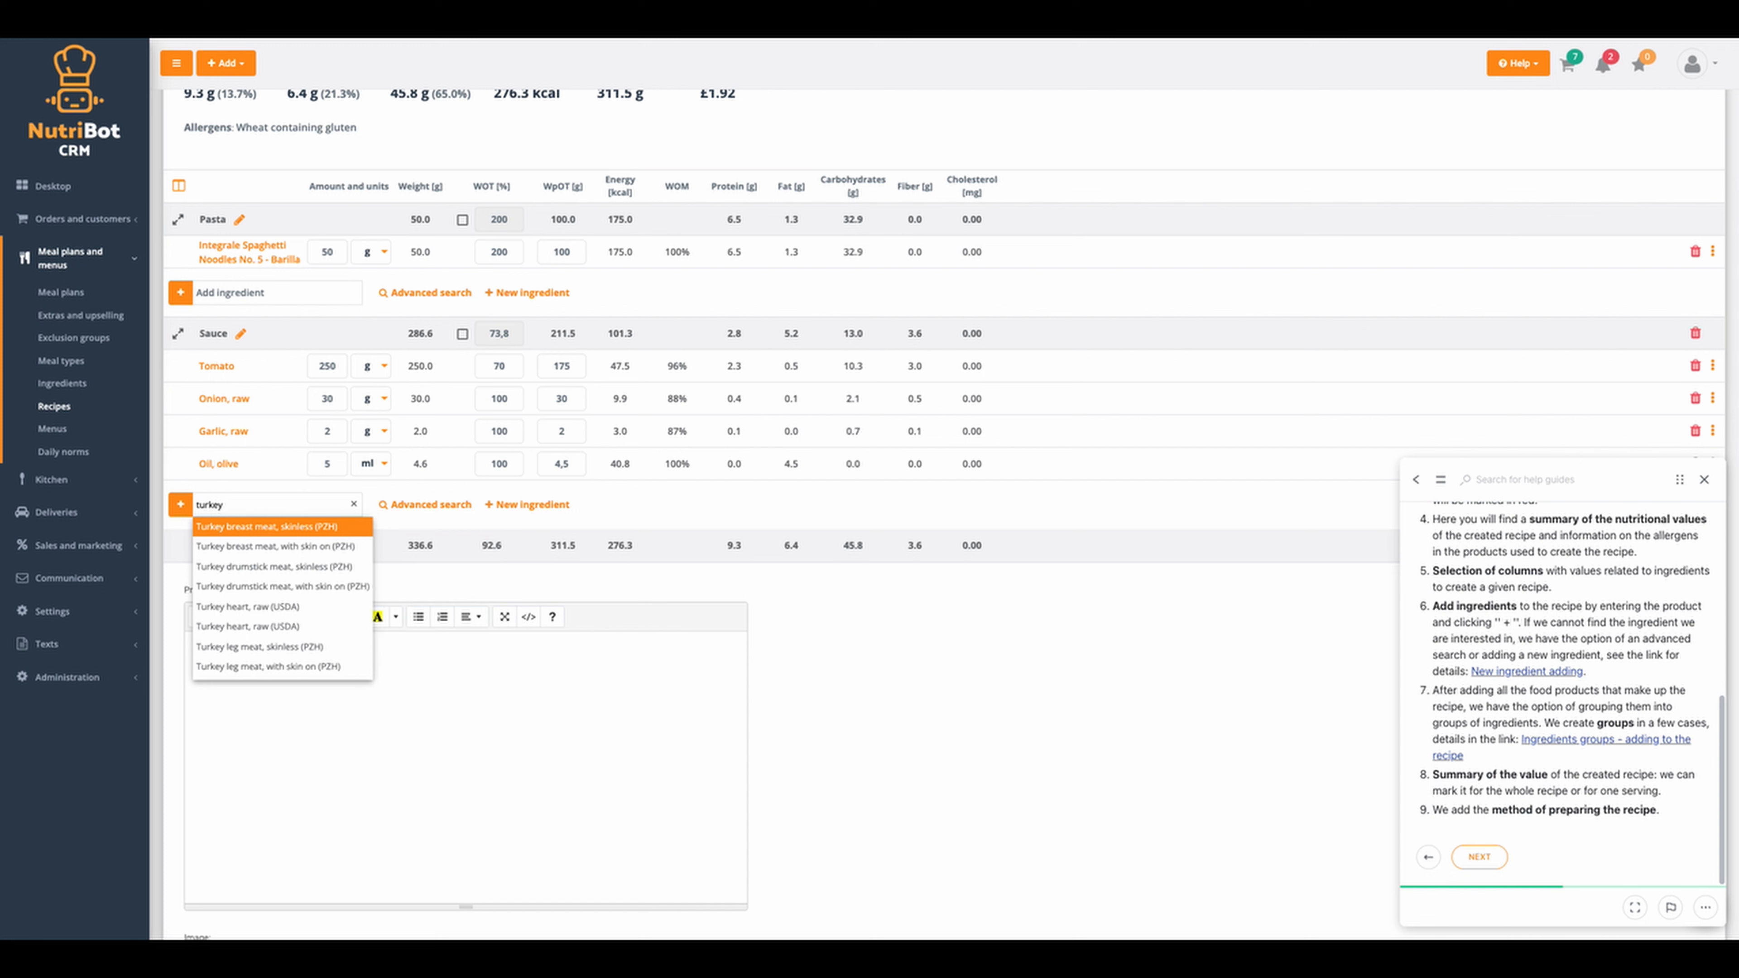
left_click(258, 526)
Search for "tomato pel" and add "Tomato pelati (canned) (Branded)" to the Sauce group
left_click(255, 538)
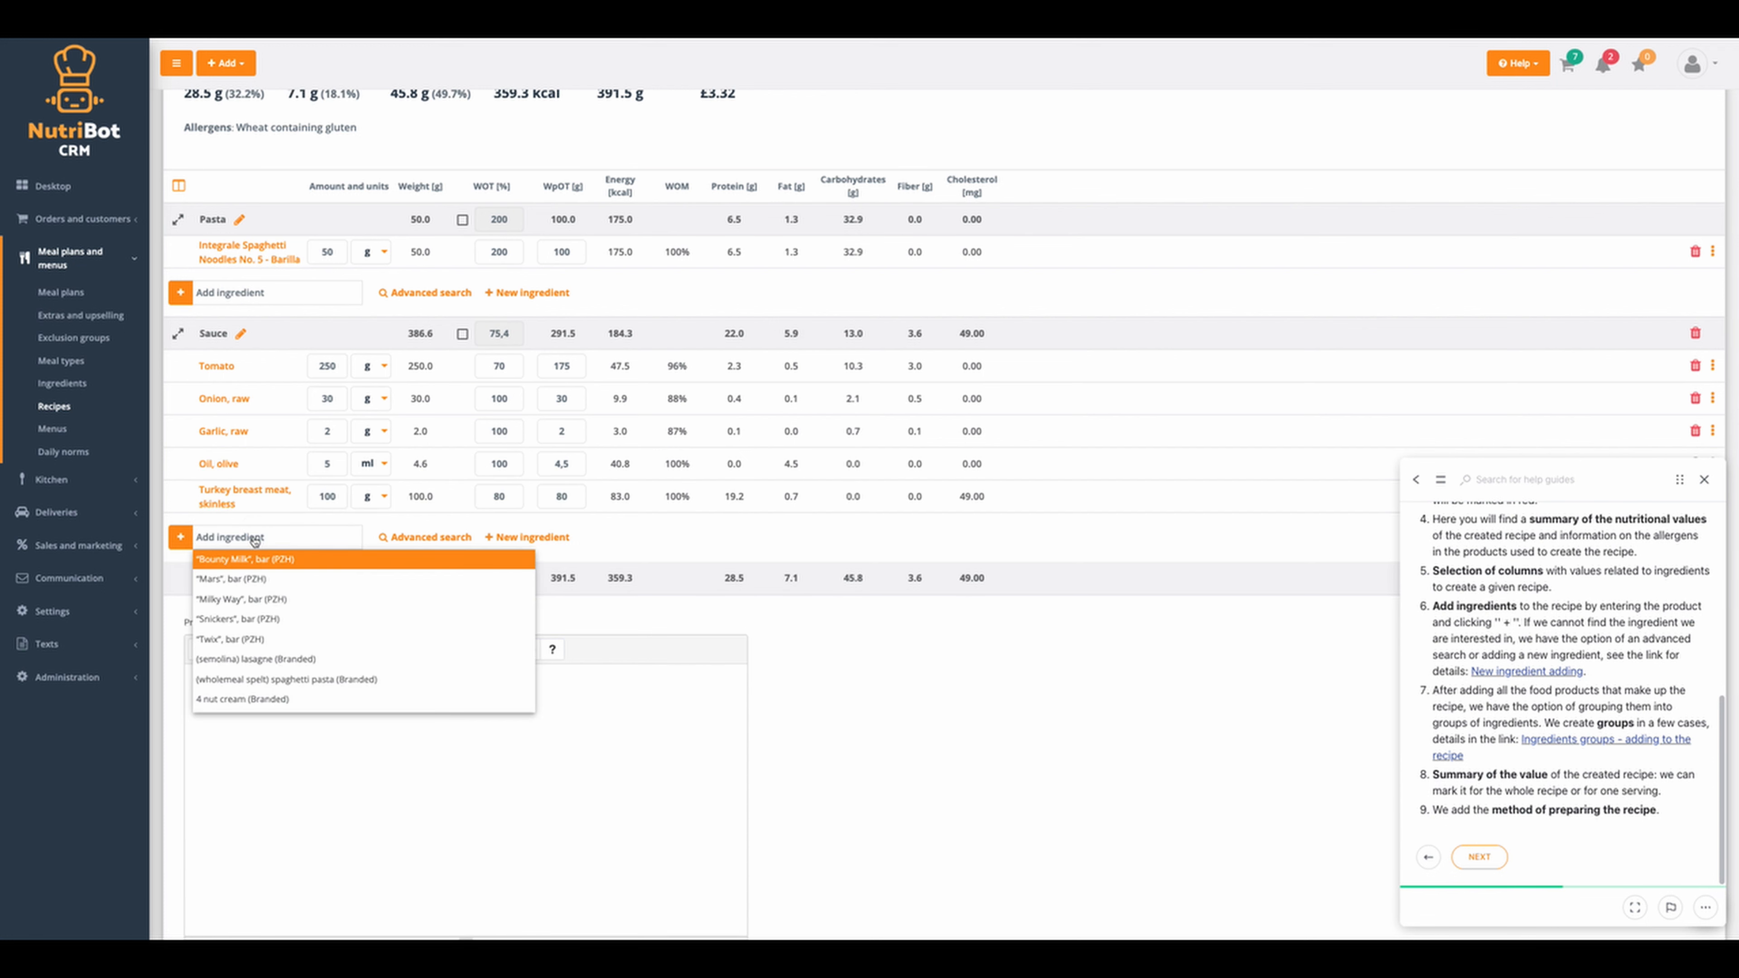
type("tomato pel")
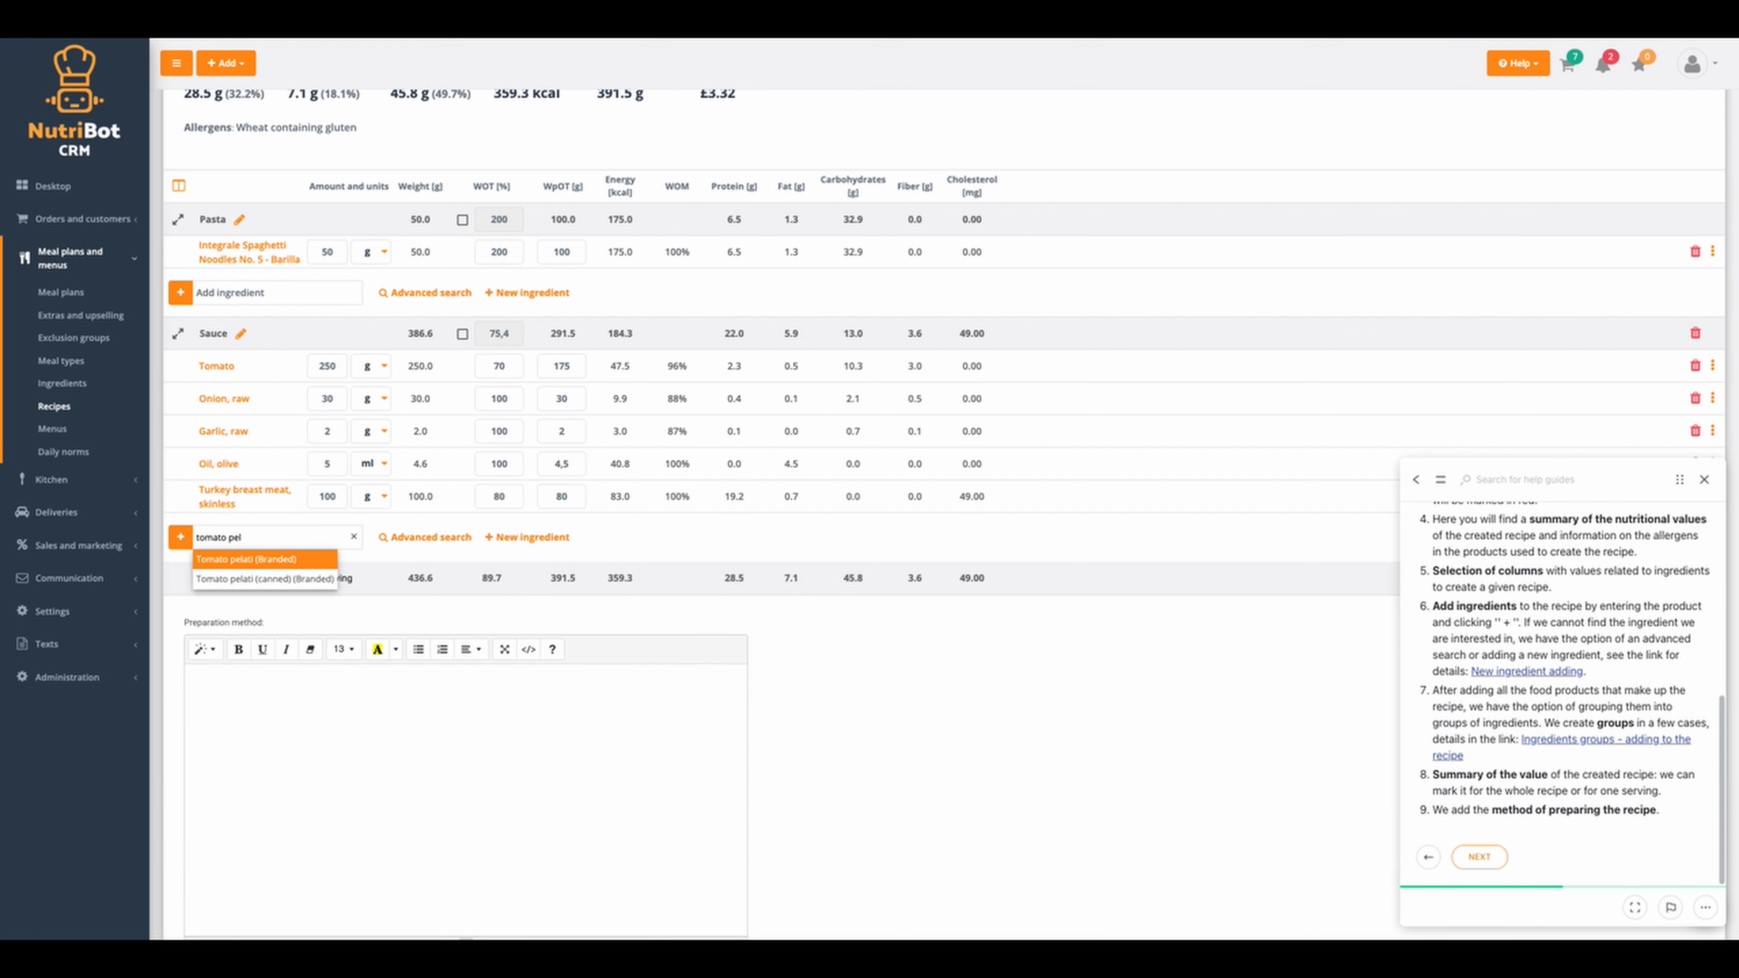
left_click(254, 580)
scroll(353, 561, "down", 1)
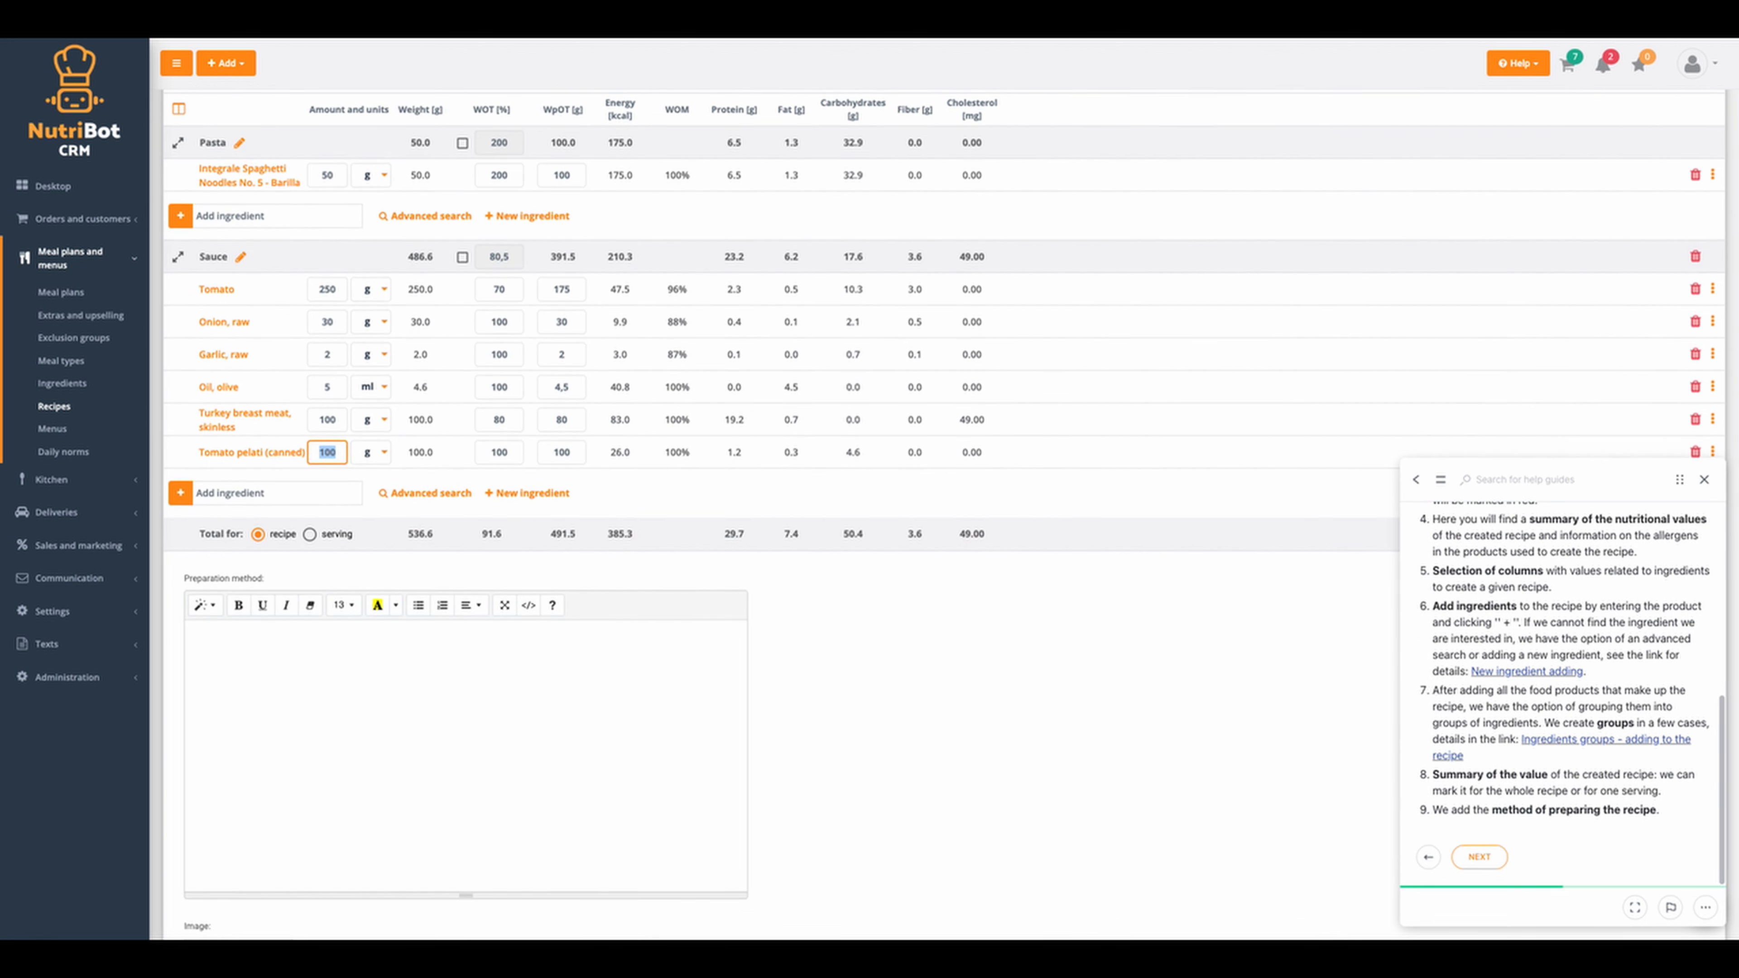
Close the help guide and add a new ingredient group named "Spices" to the recipe
left_click(1704, 482)
left_click(1653, 493)
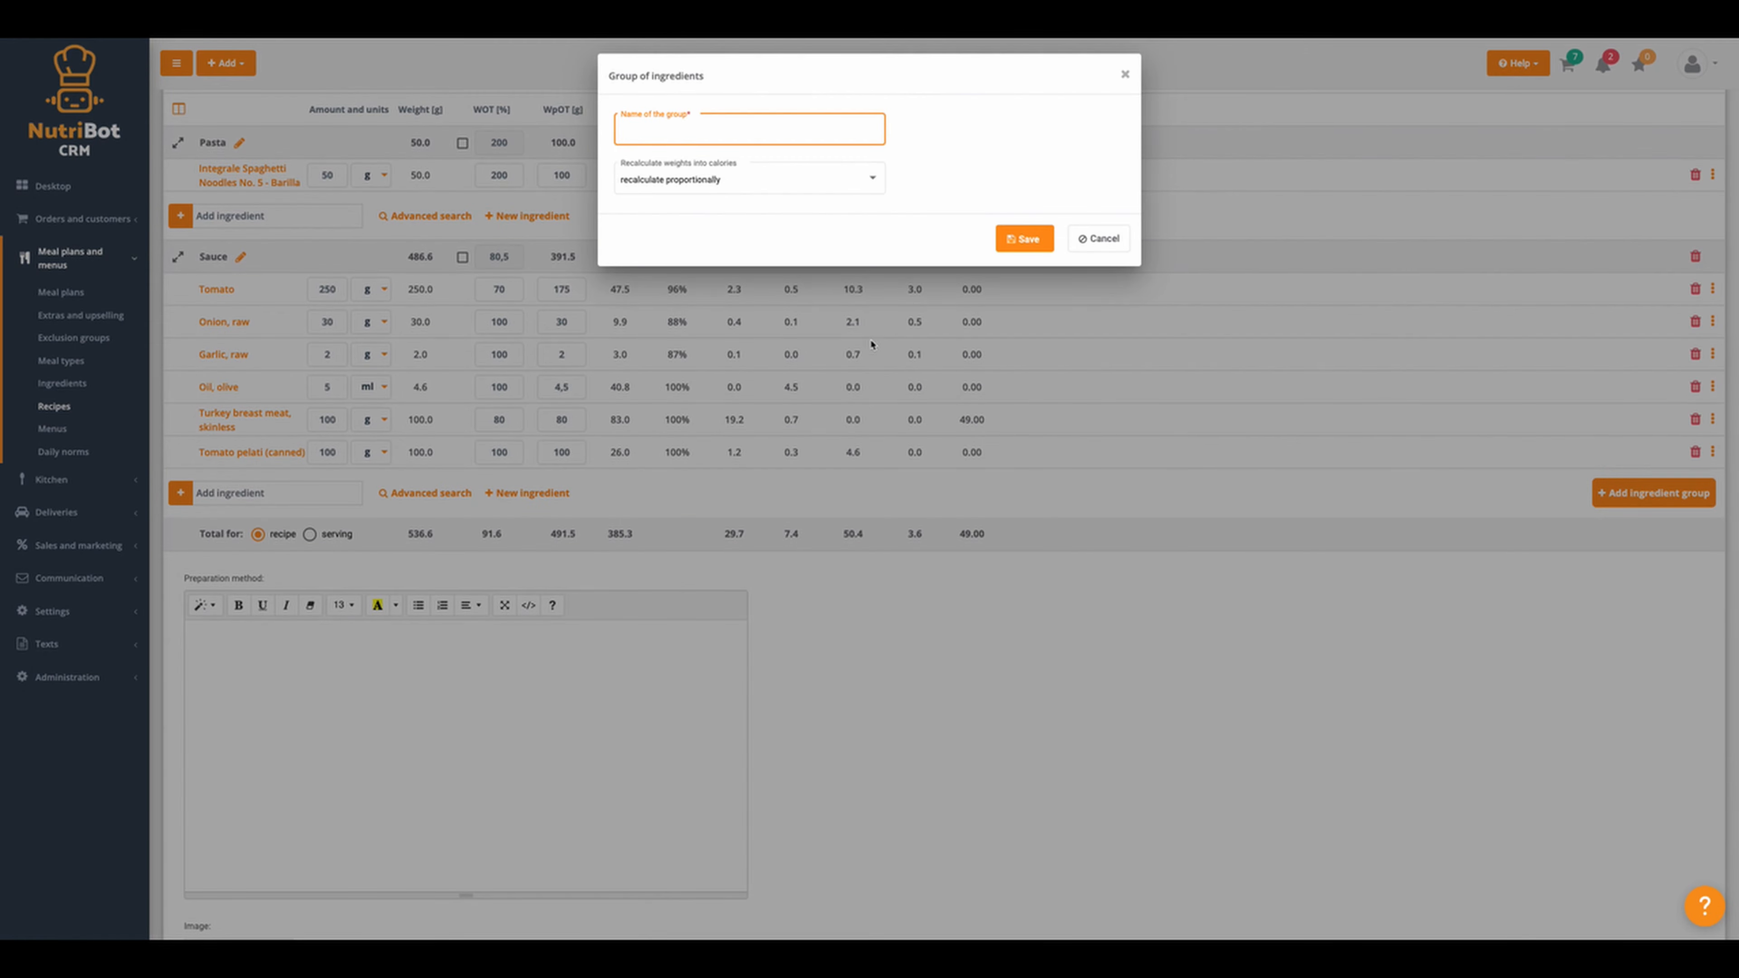
type("Spices")
key("Return")
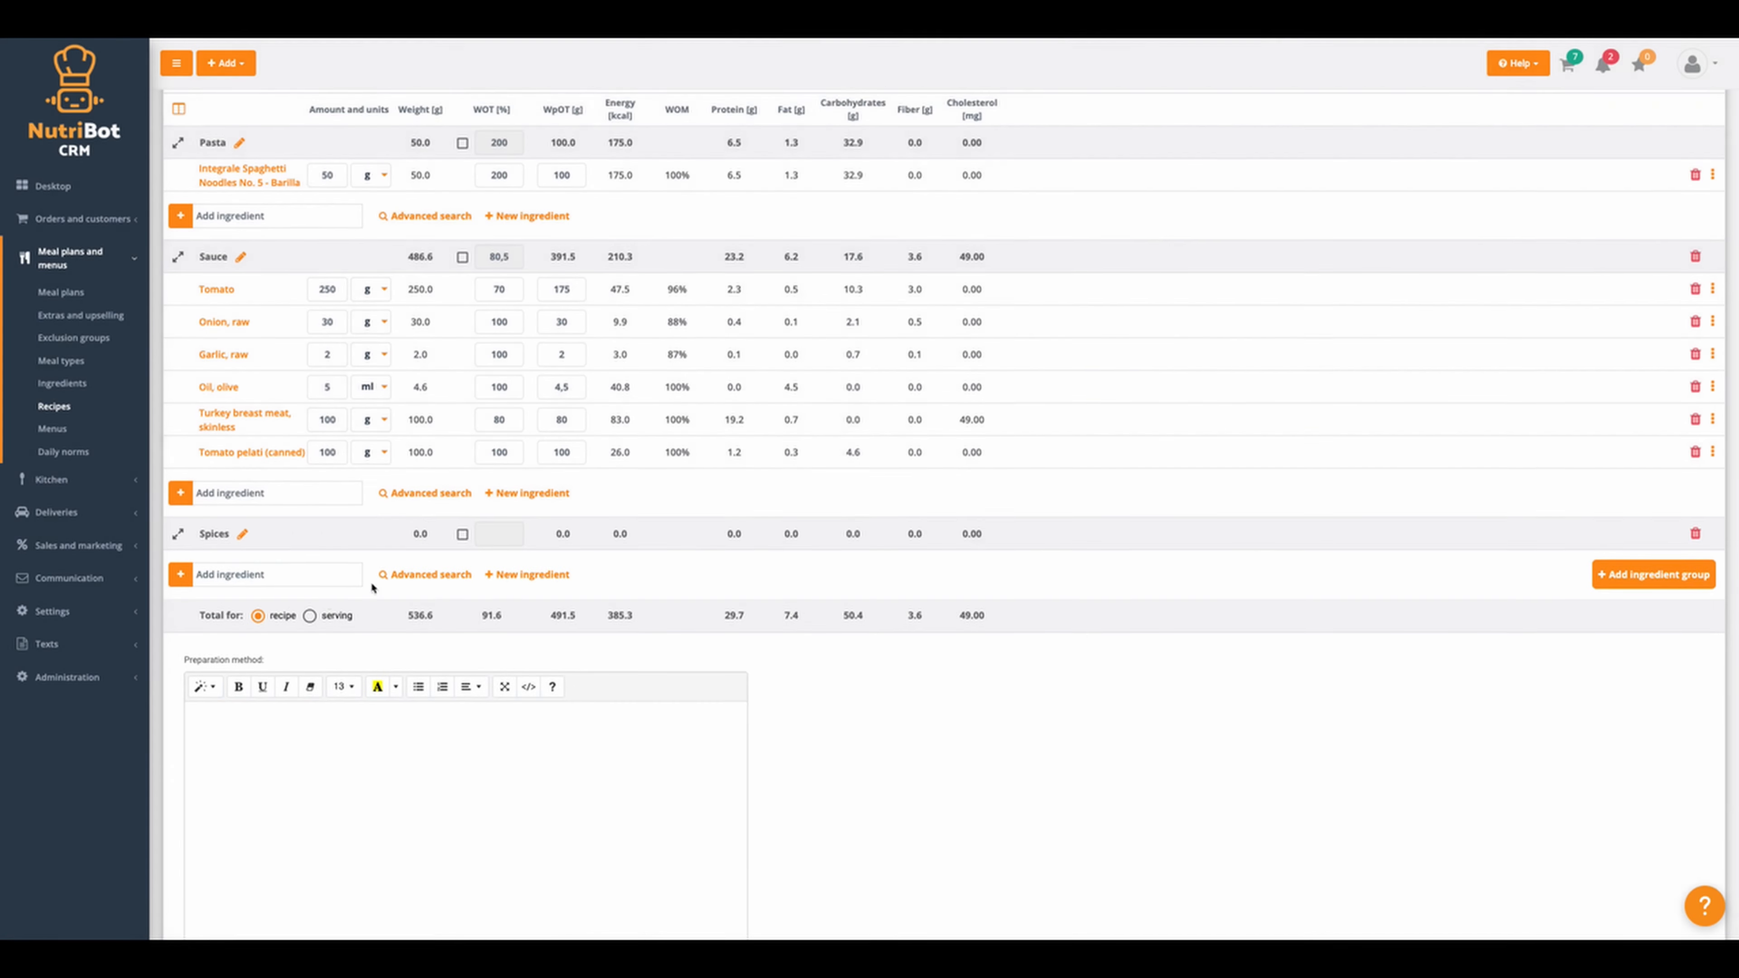
Add "Oregano, dried" and "Basil, dried" to the Spices group with an amount of 2 g each
type("orega")
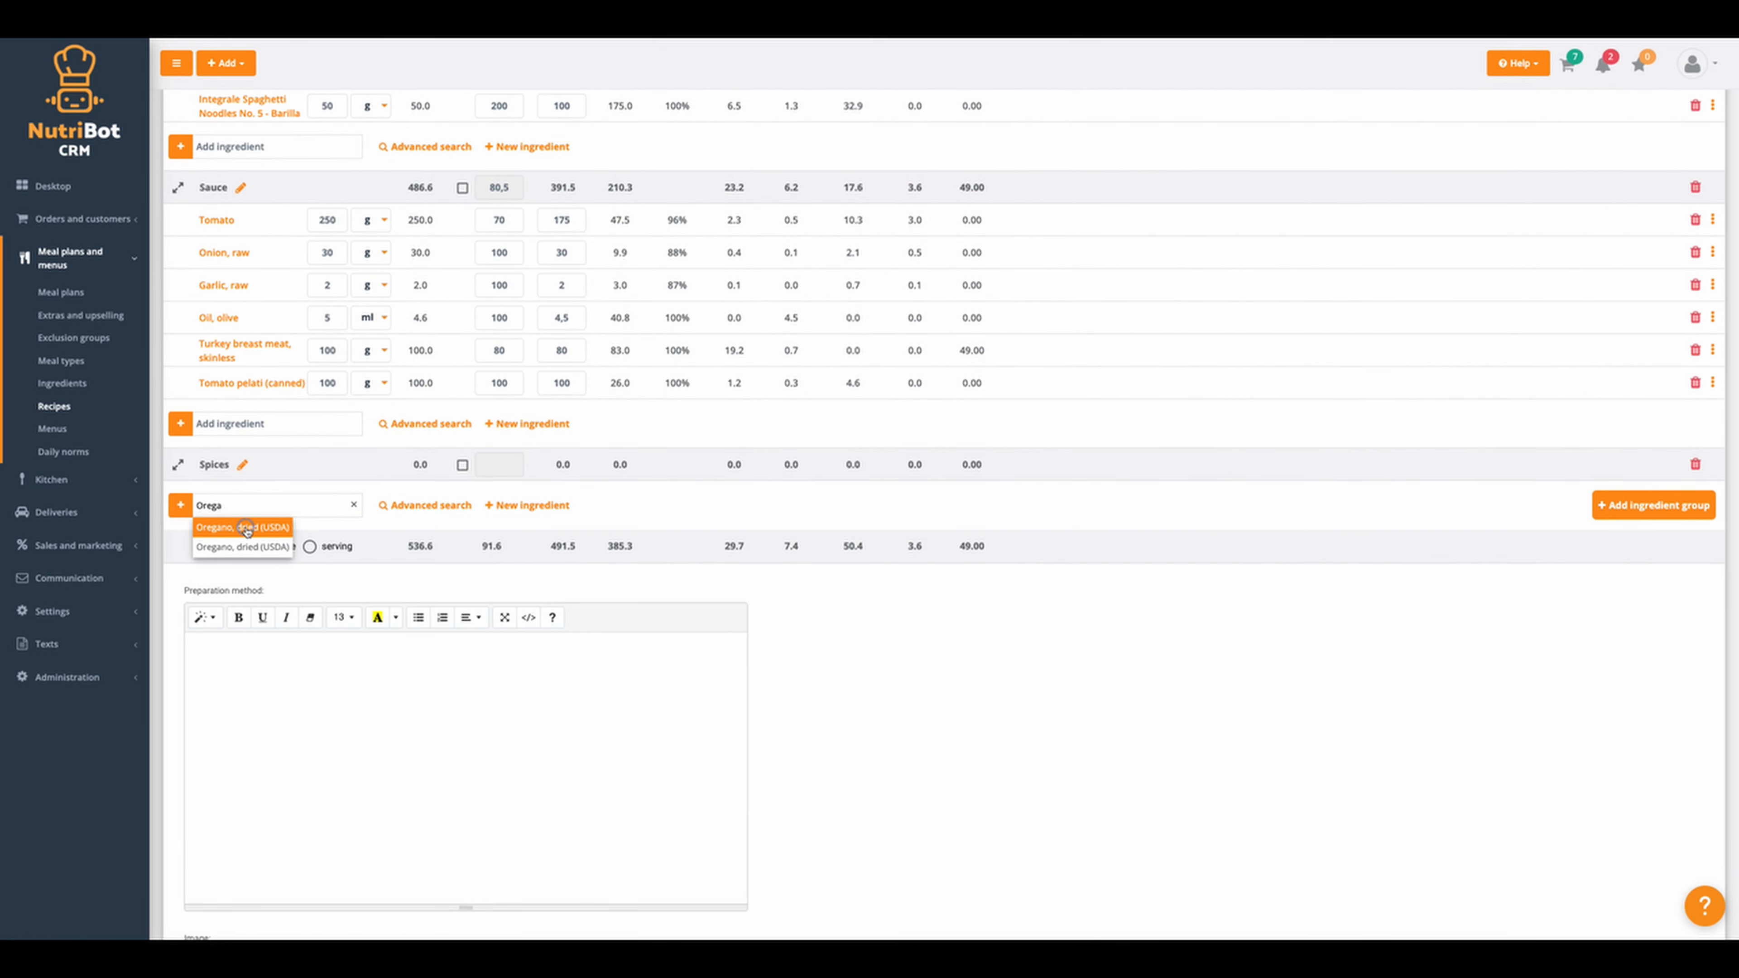
left_click(249, 528)
type("2")
left_click(206, 546)
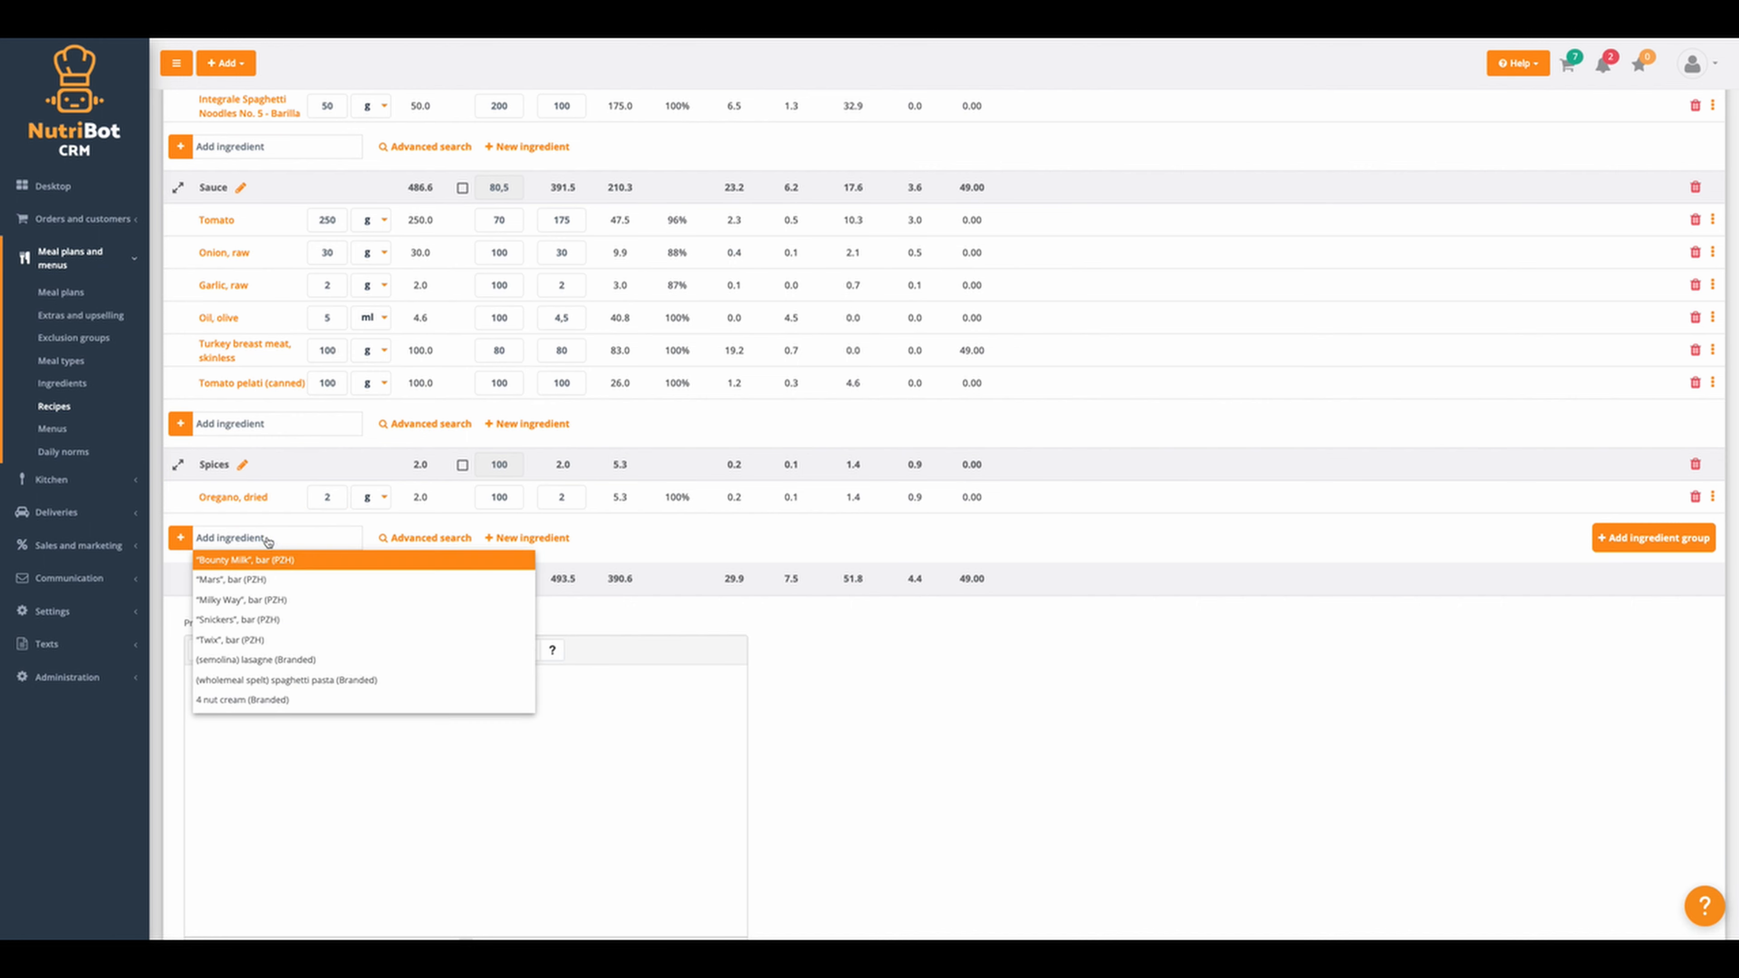
type("basil")
left_click(319, 559)
type("2")
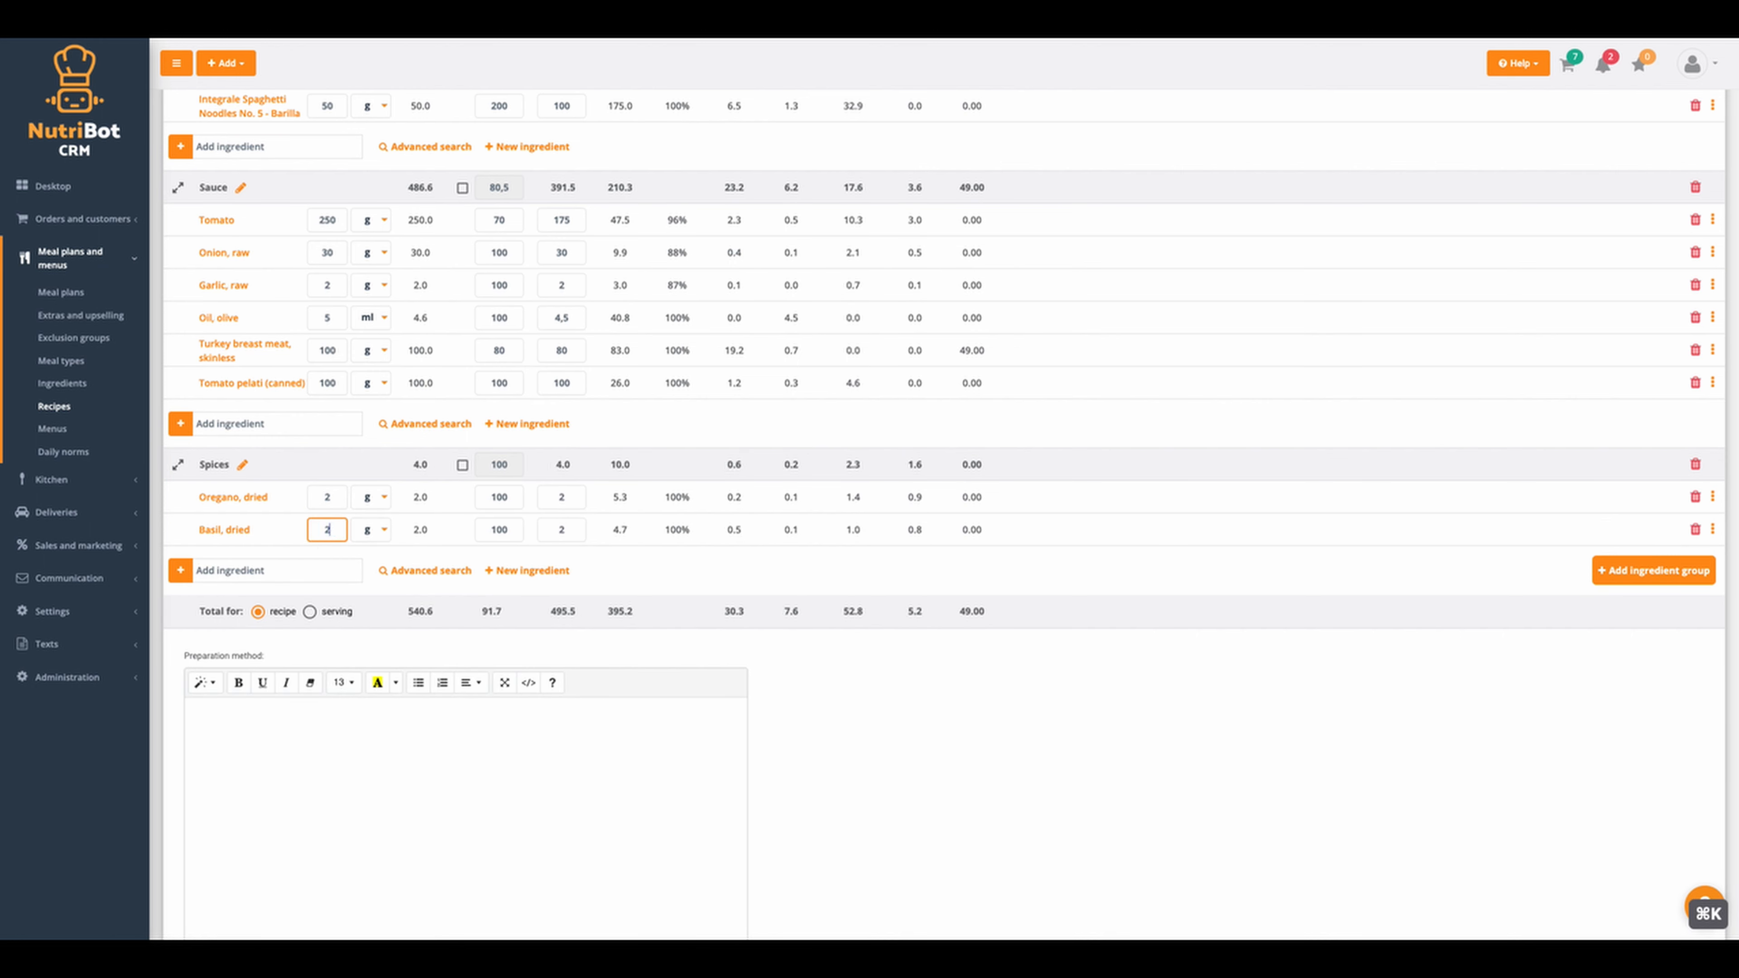
Search for salt, add plain "Salt" to the Spices group and set its amount to 1 g
left_click(221, 580)
type("Salt")
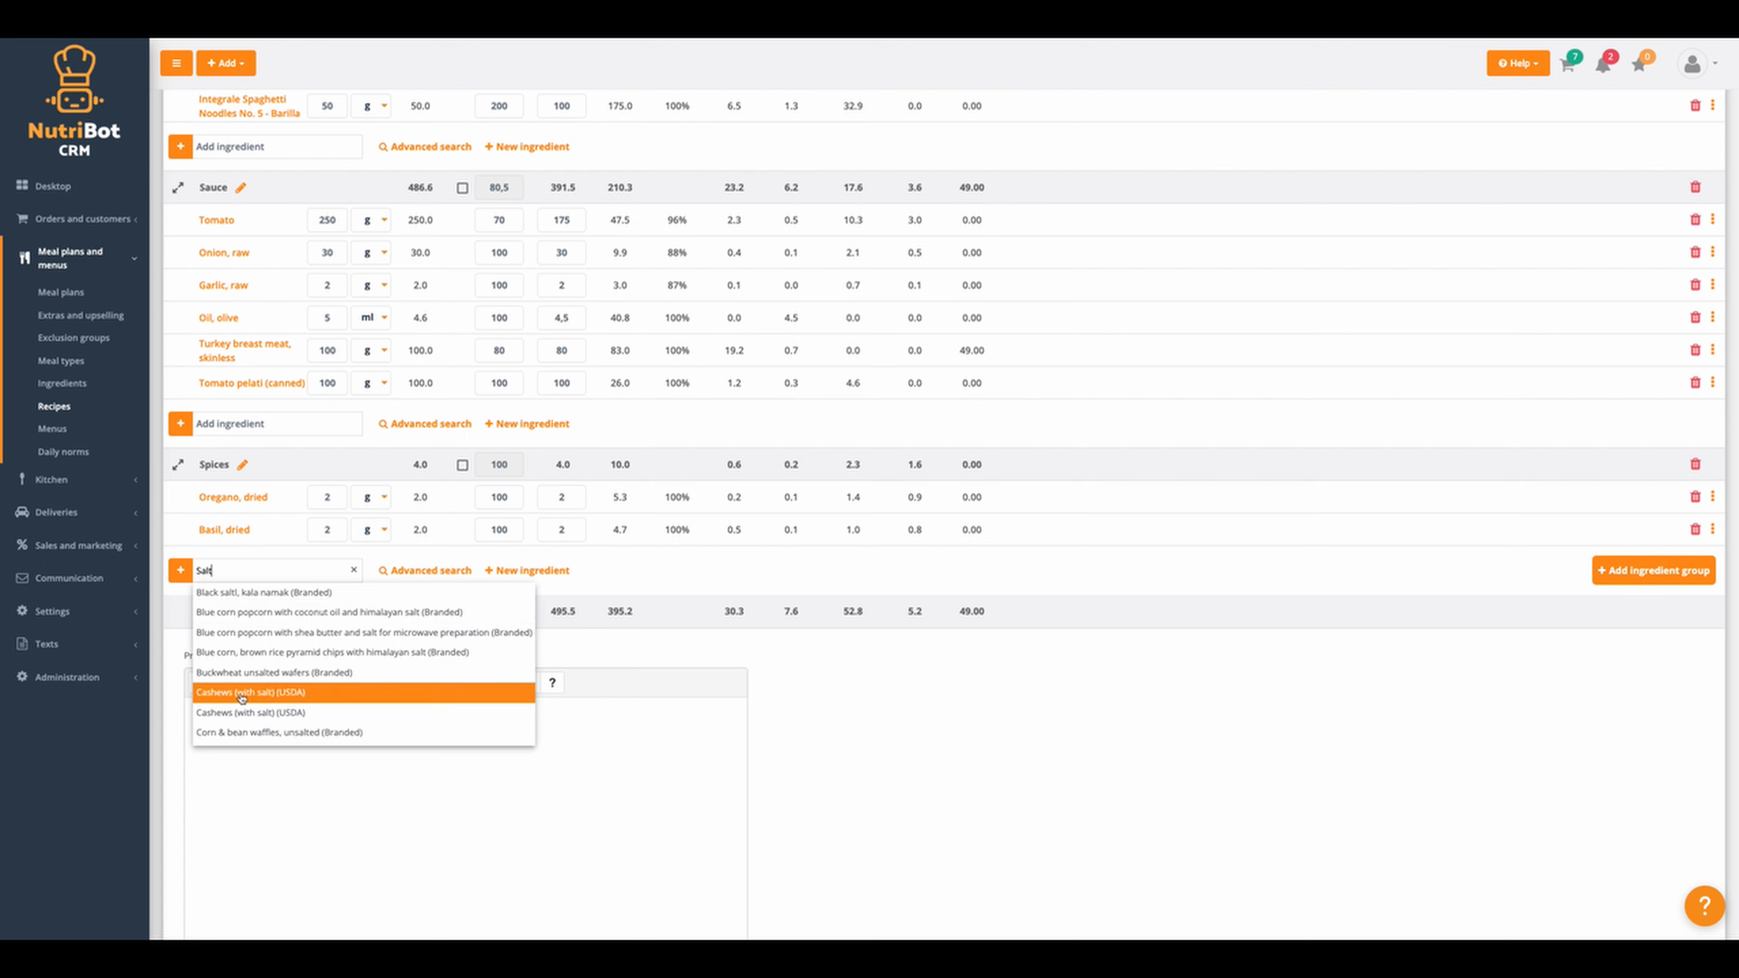
scroll(241, 697, "down", 2)
scroll(242, 699, "down", 4)
left_click(229, 615)
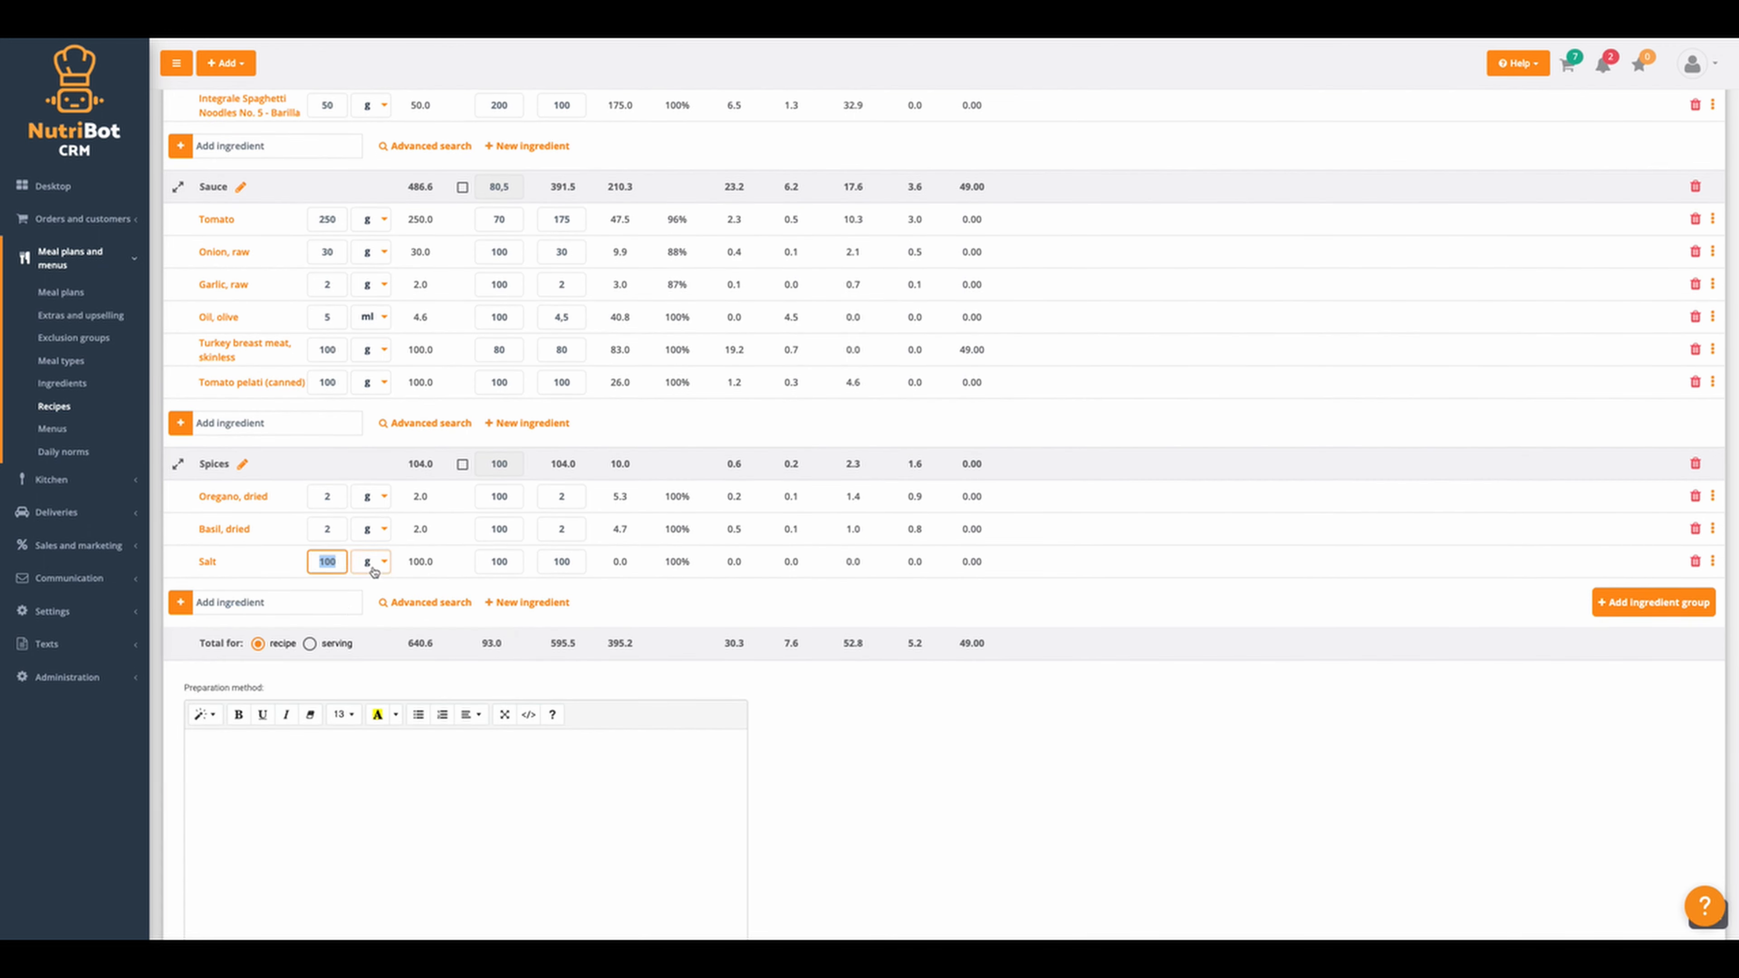
type("1")
Add "Black pepper (USDA)" with 1 g and "Basil, raw (USDA)" with 4 g to the Spices group
left_click(273, 603)
type("black pep")
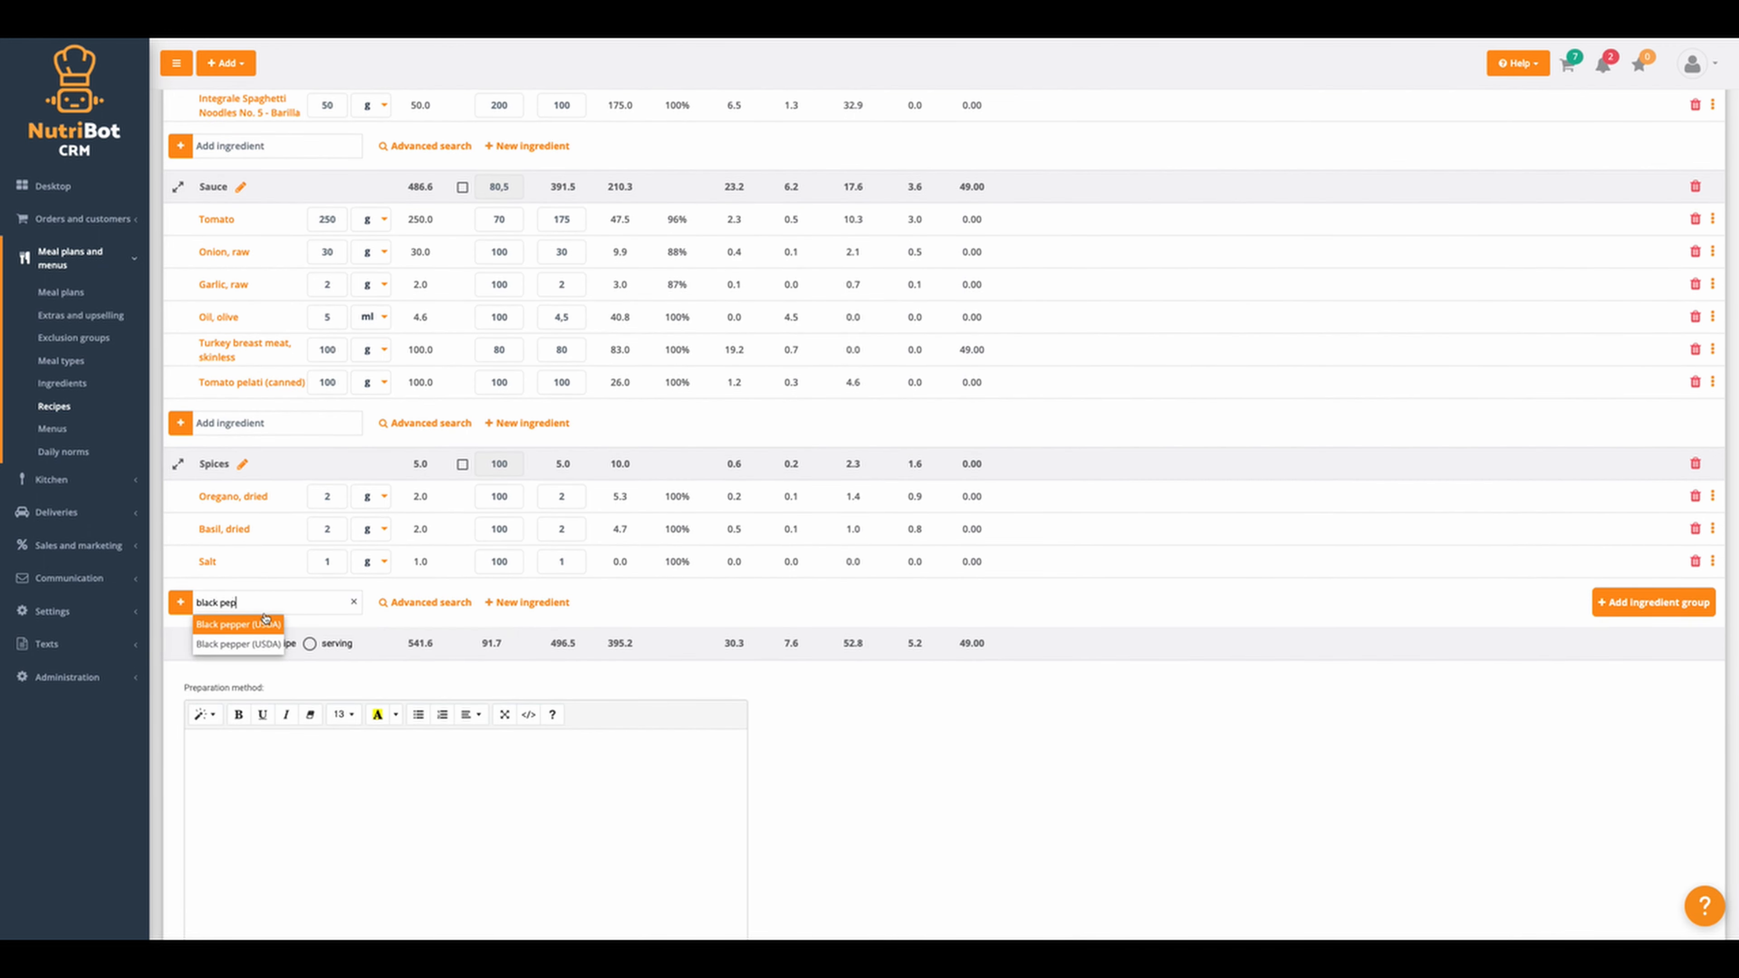
left_click(265, 623)
type("1")
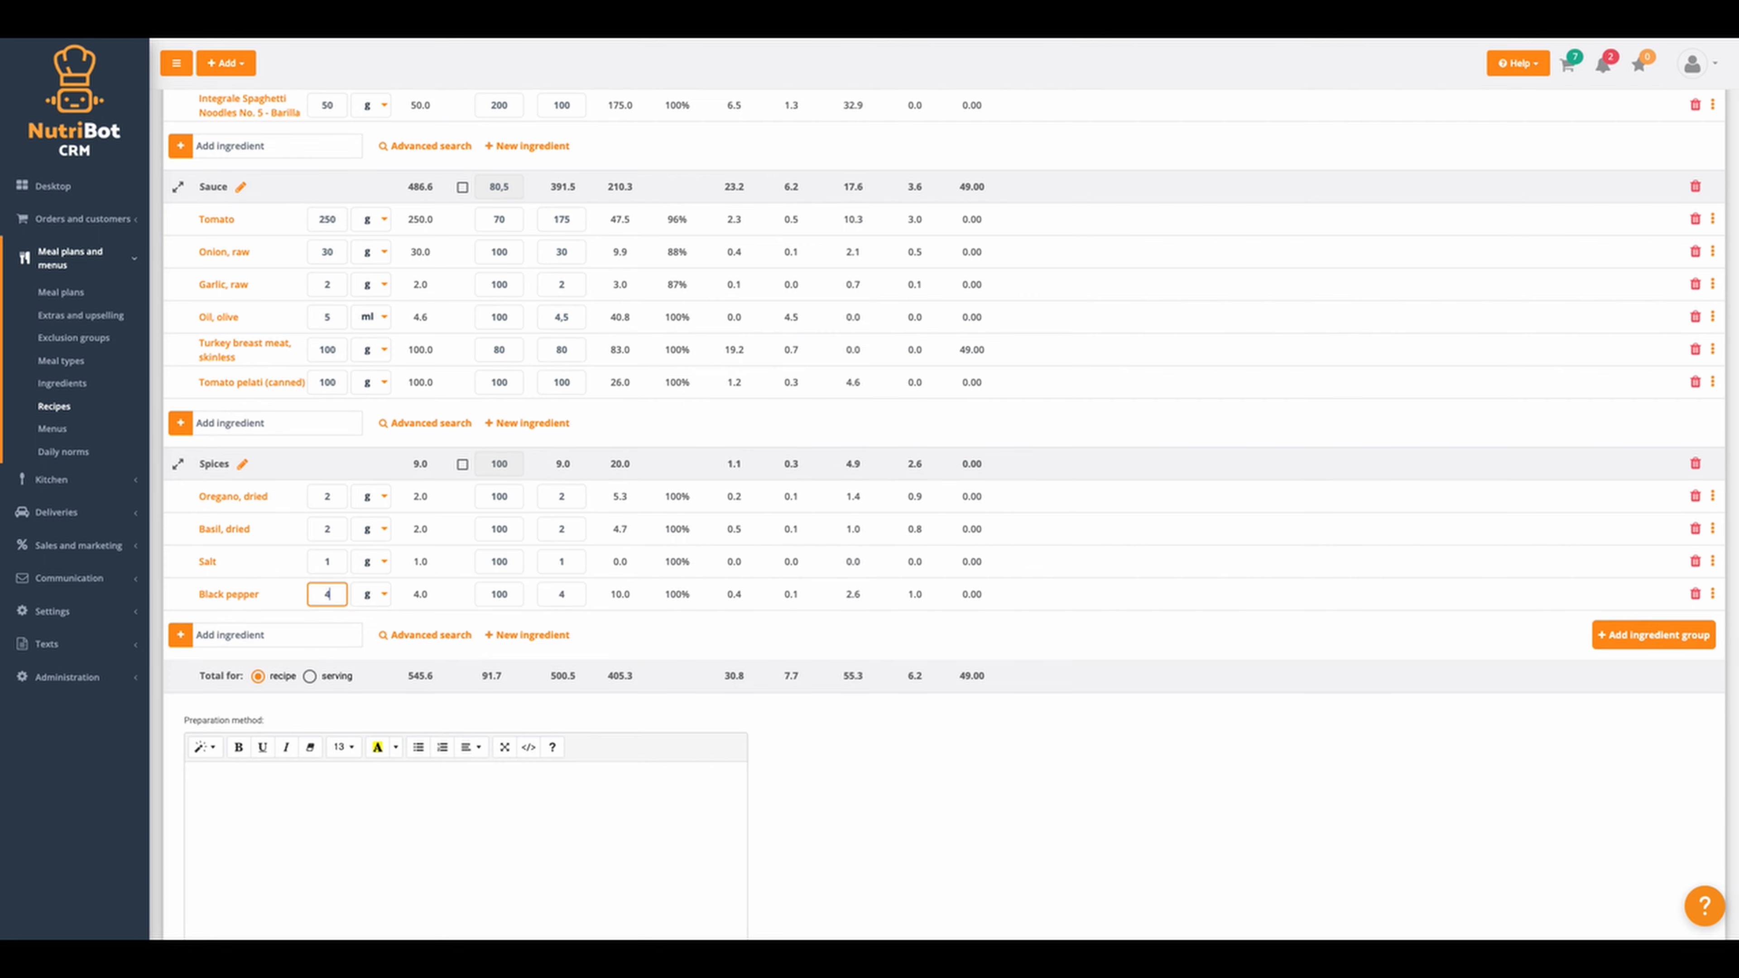
left_click(233, 633)
type("basil")
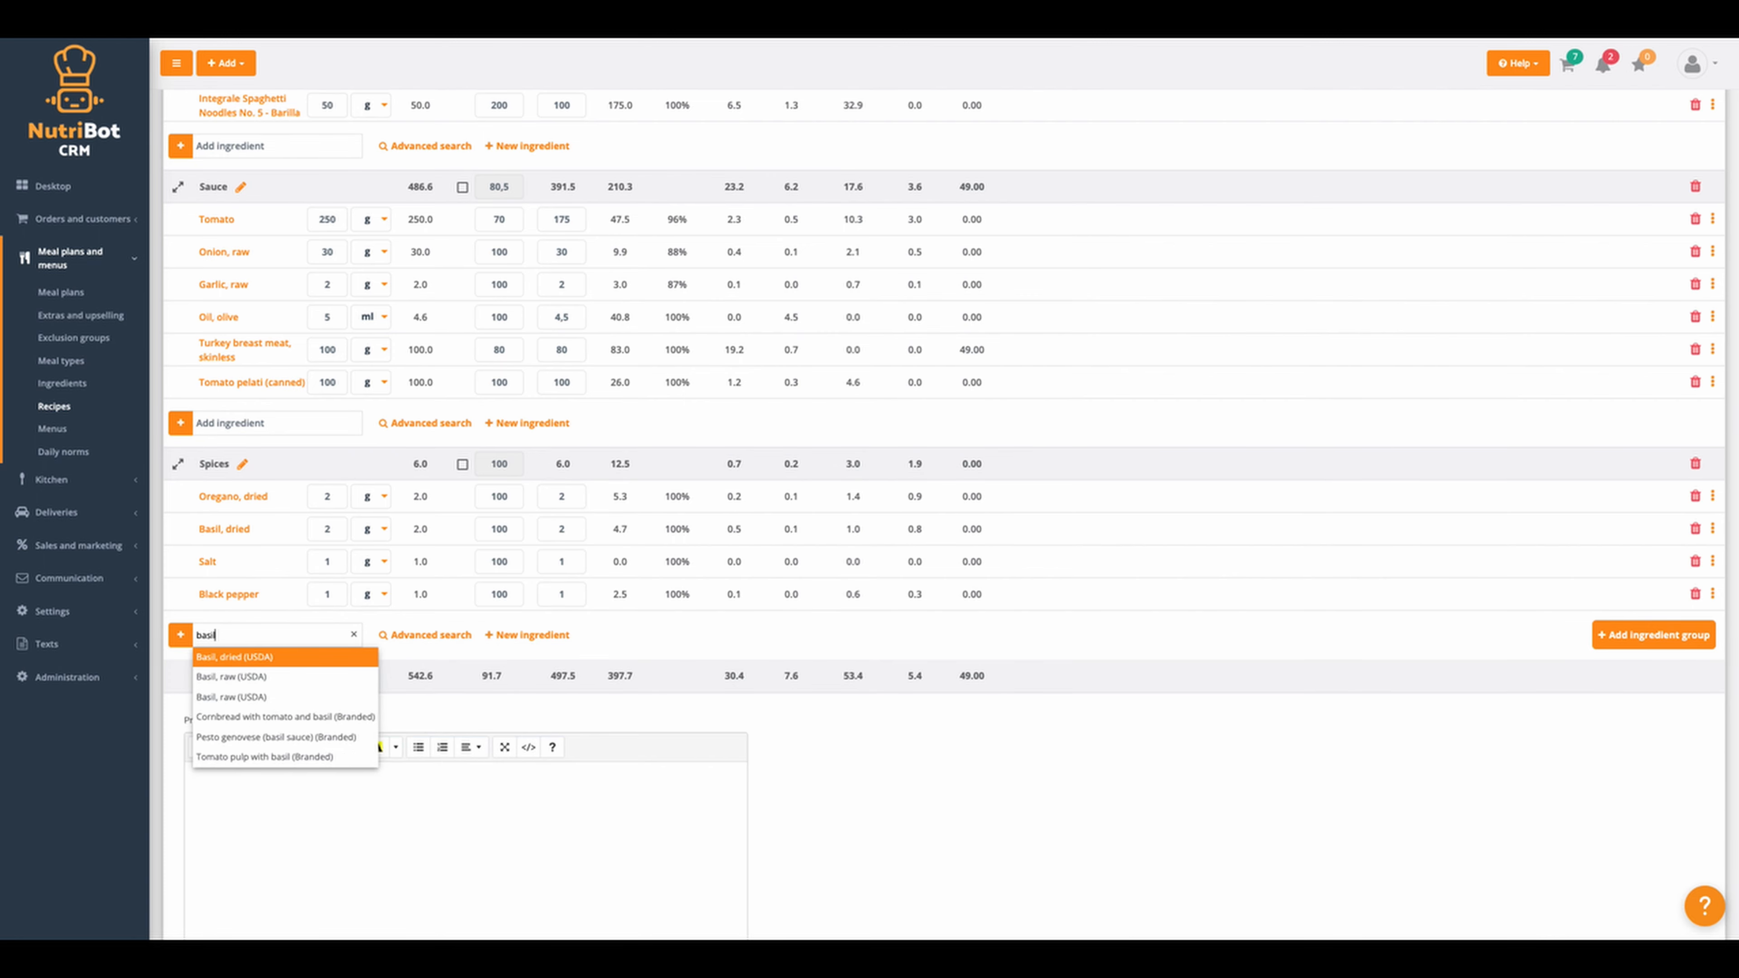
left_click(228, 673)
type("4")
Review the recipe's nutritional summary, its Pasta, Sauce and Spices ingredient rows, and the totals
scroll(396, 472, "up", 6)
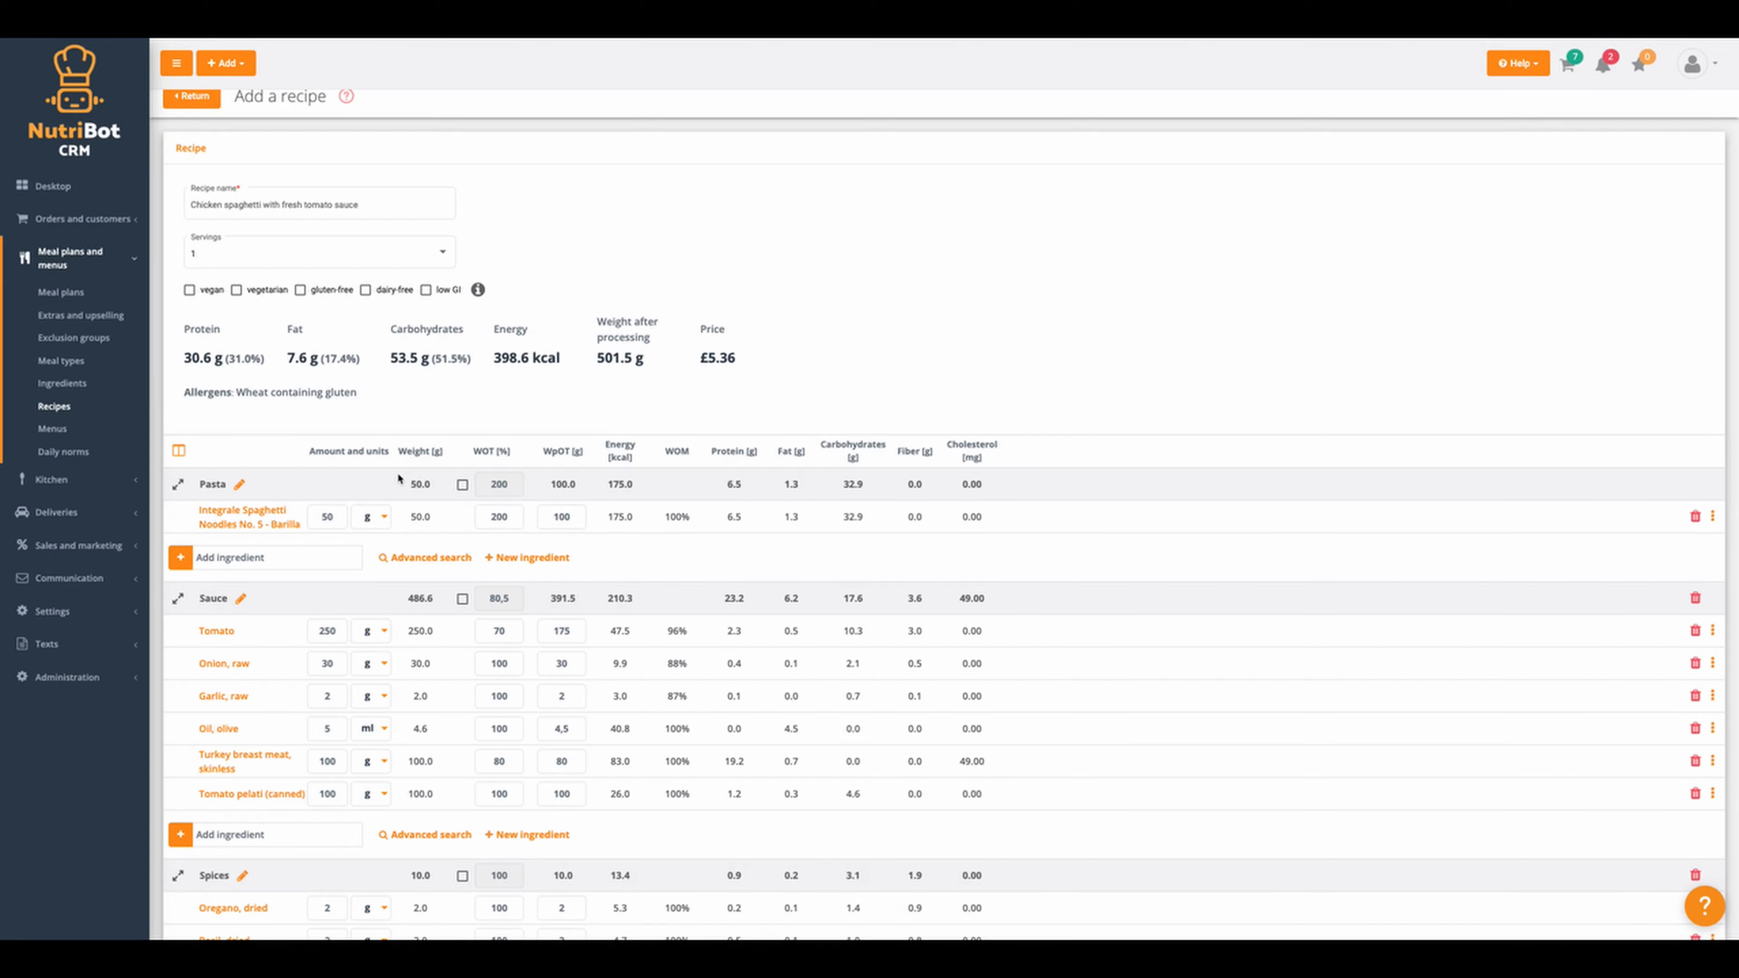
scroll(392, 558, "down", 5)
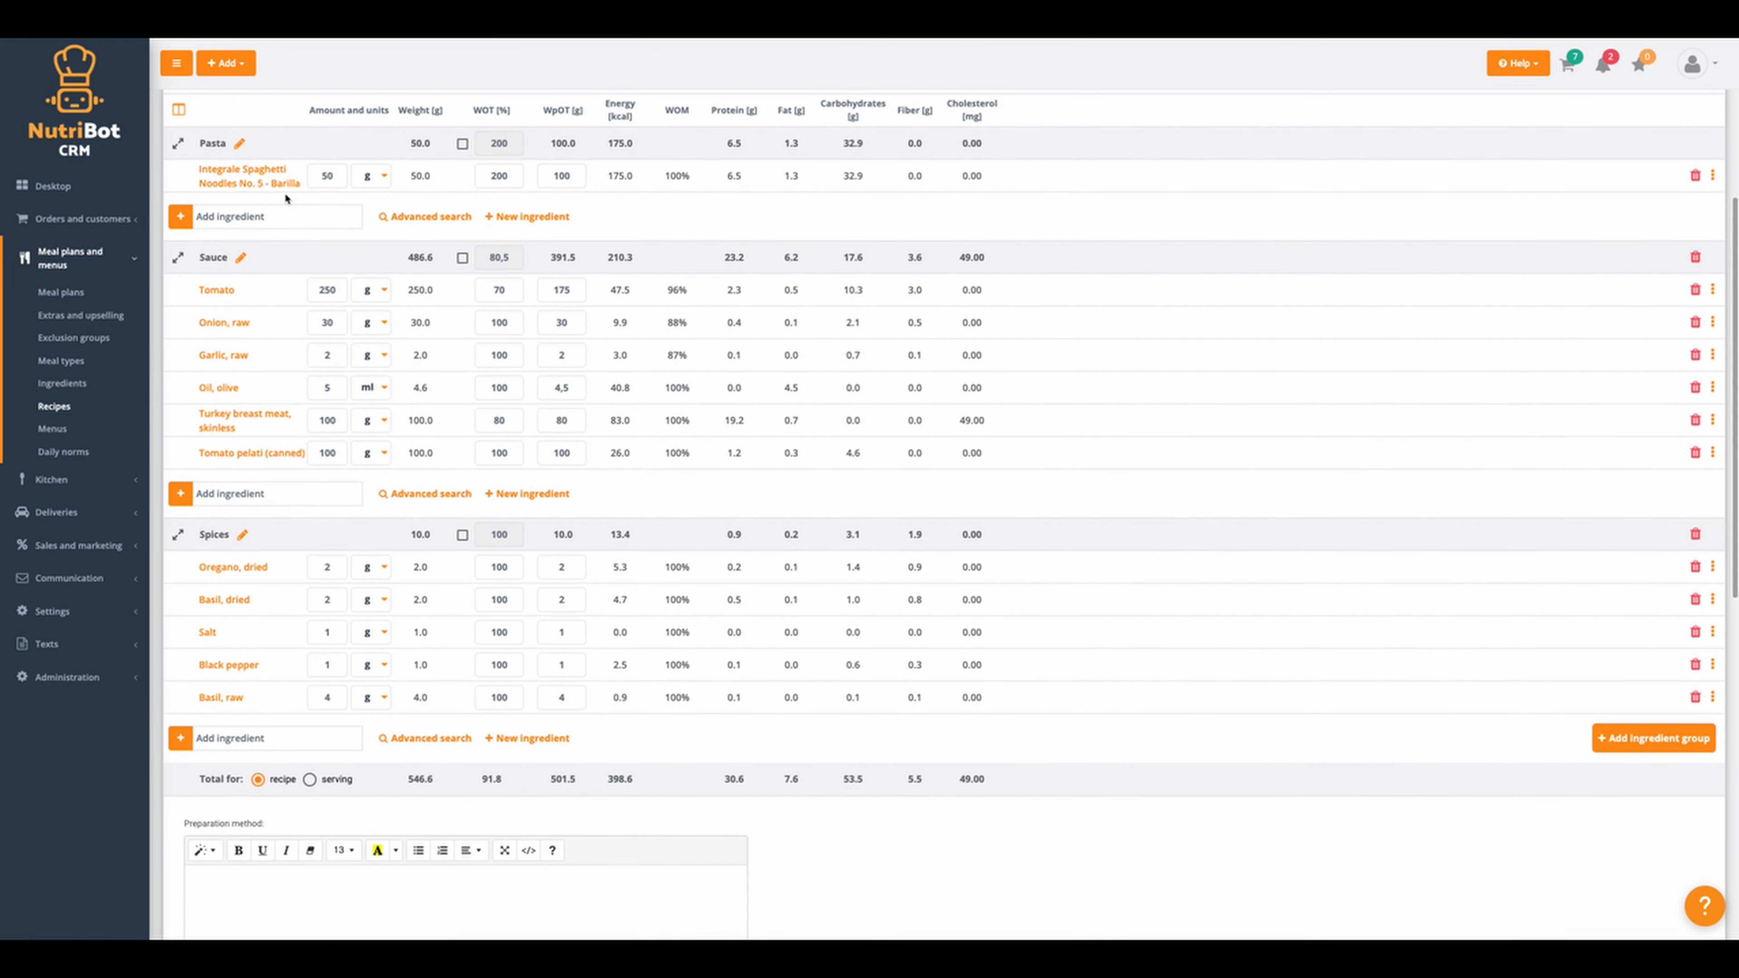
scroll(278, 194, "up", 5)
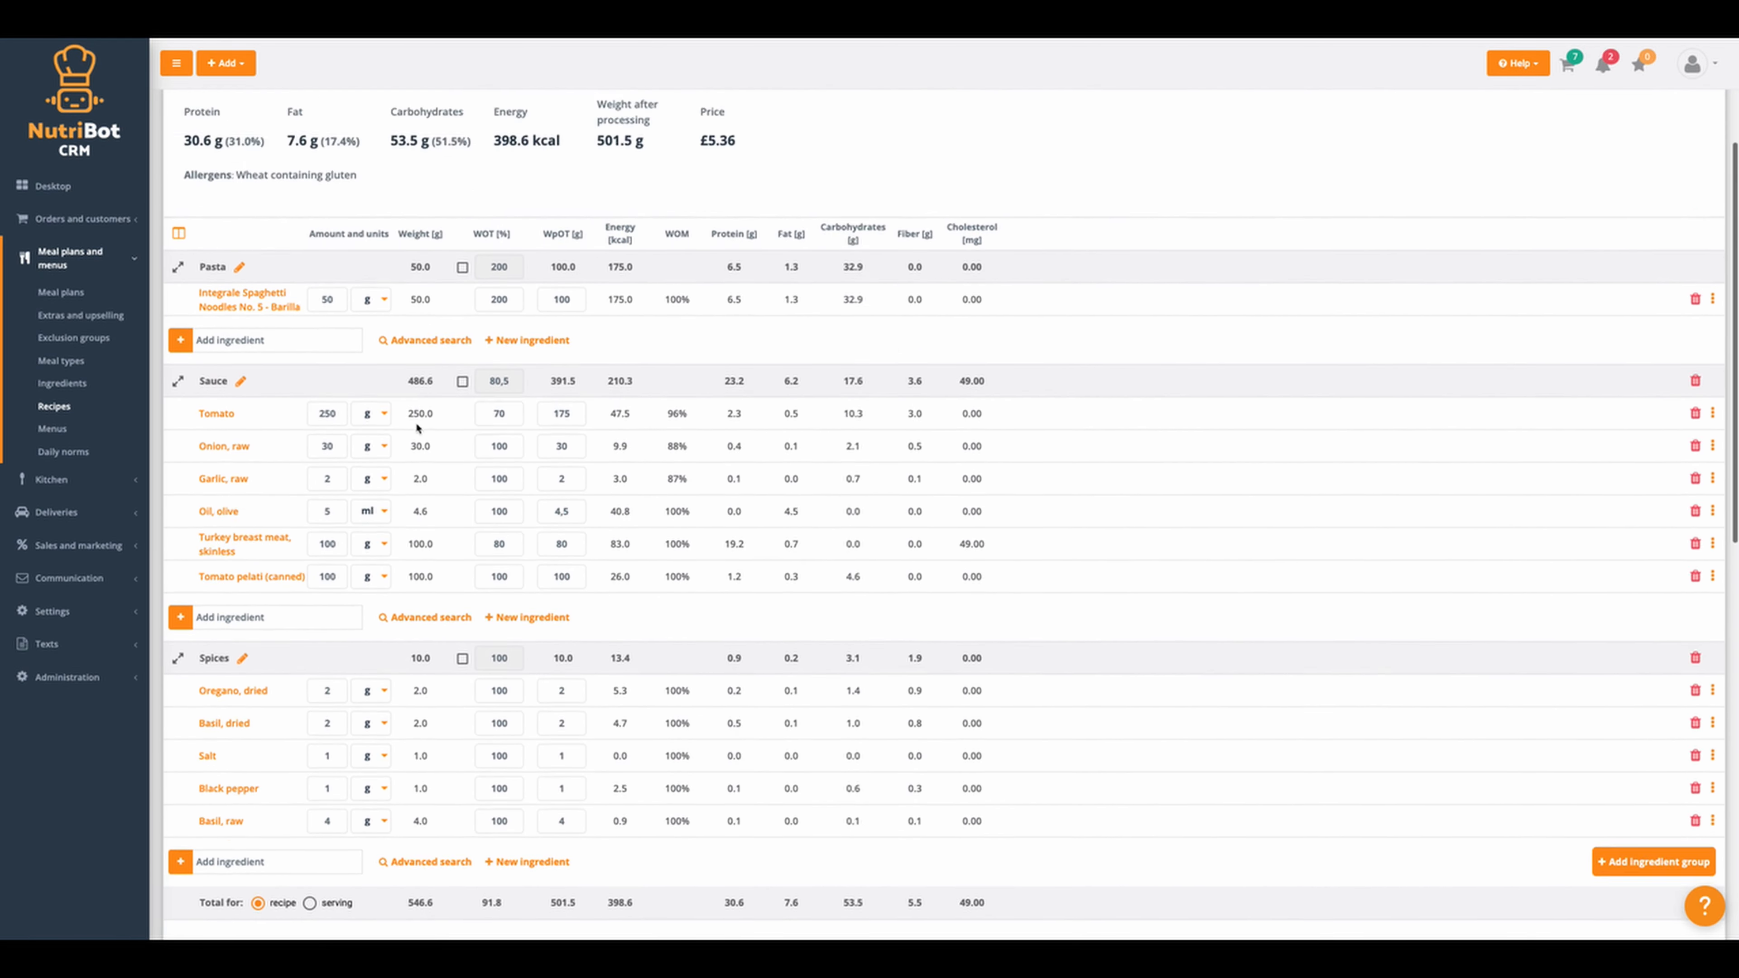
scroll(304, 480, "down", 5)
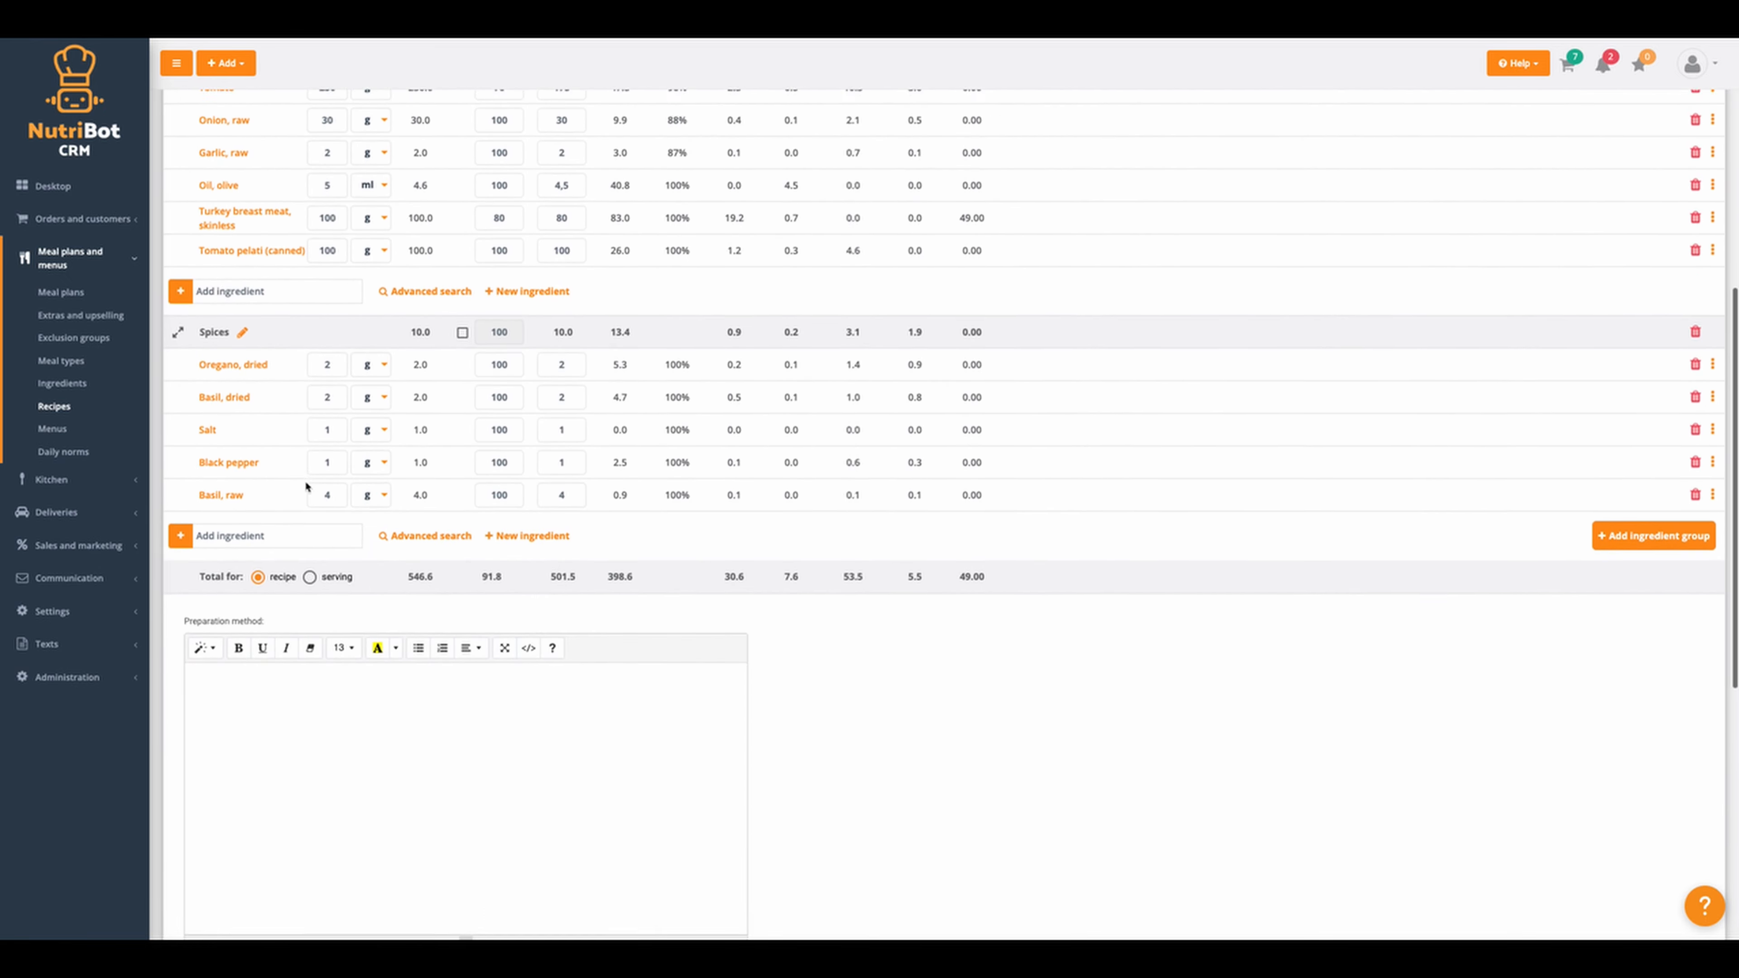
scroll(308, 561, "down", 2)
scroll(281, 500, "down", 1)
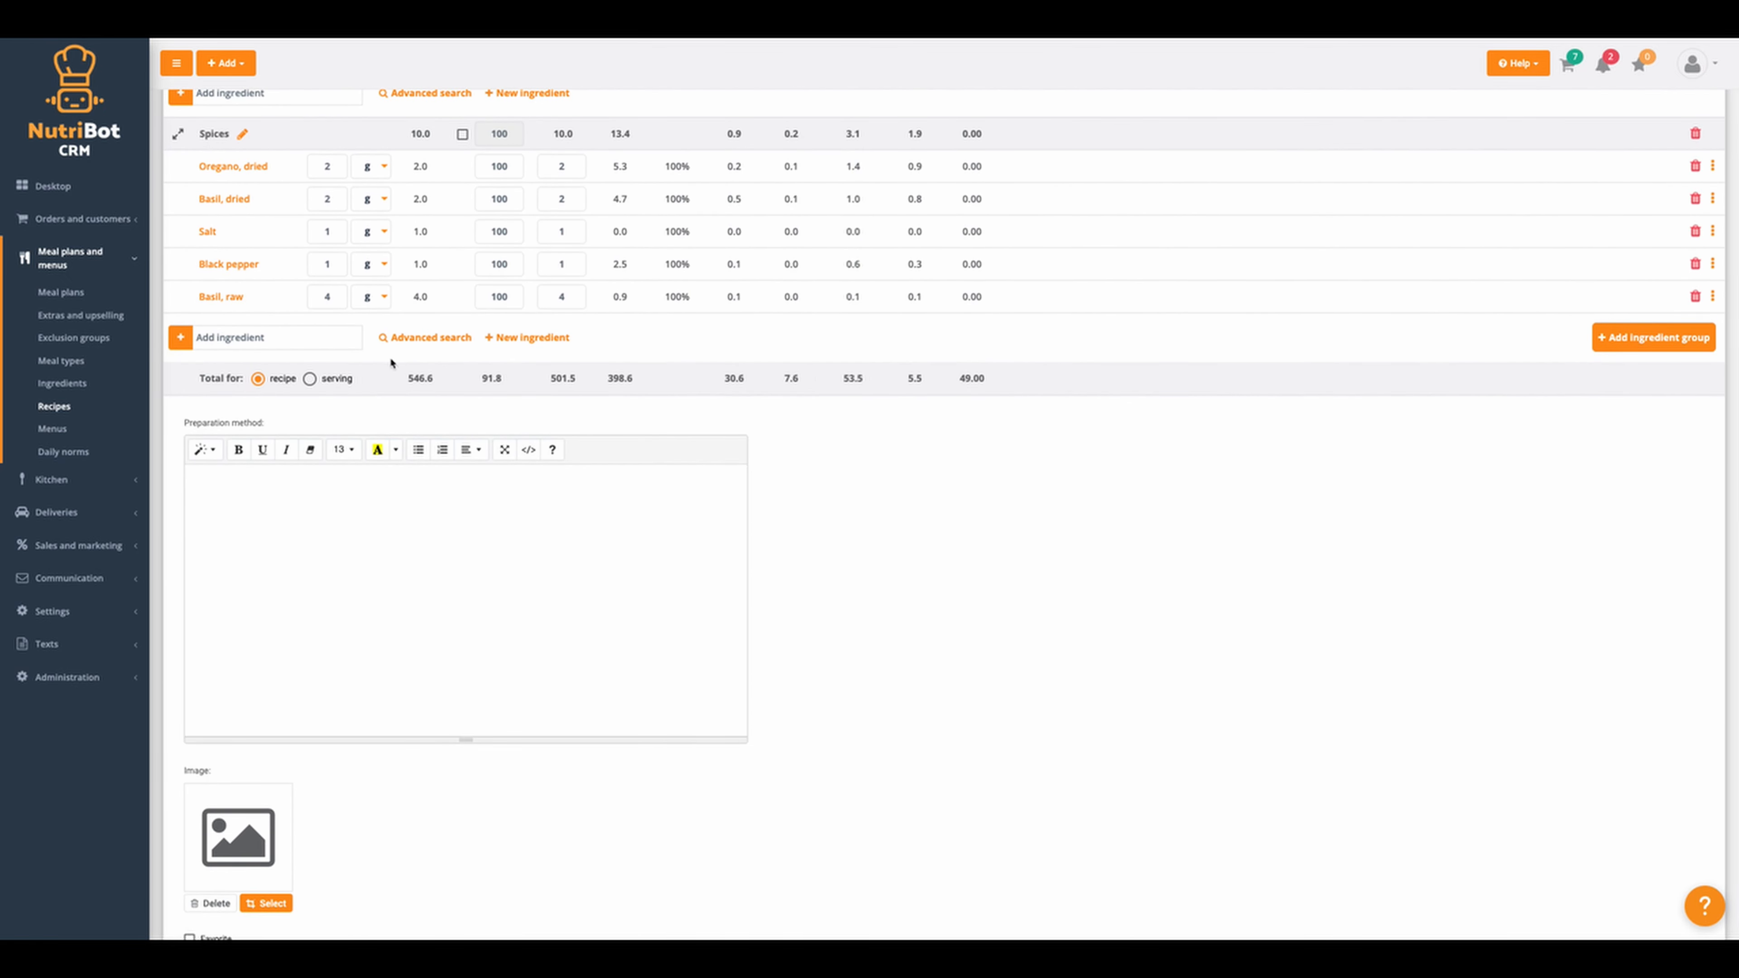
scroll(391, 362, "up", 5)
scroll(453, 284, "up", 4)
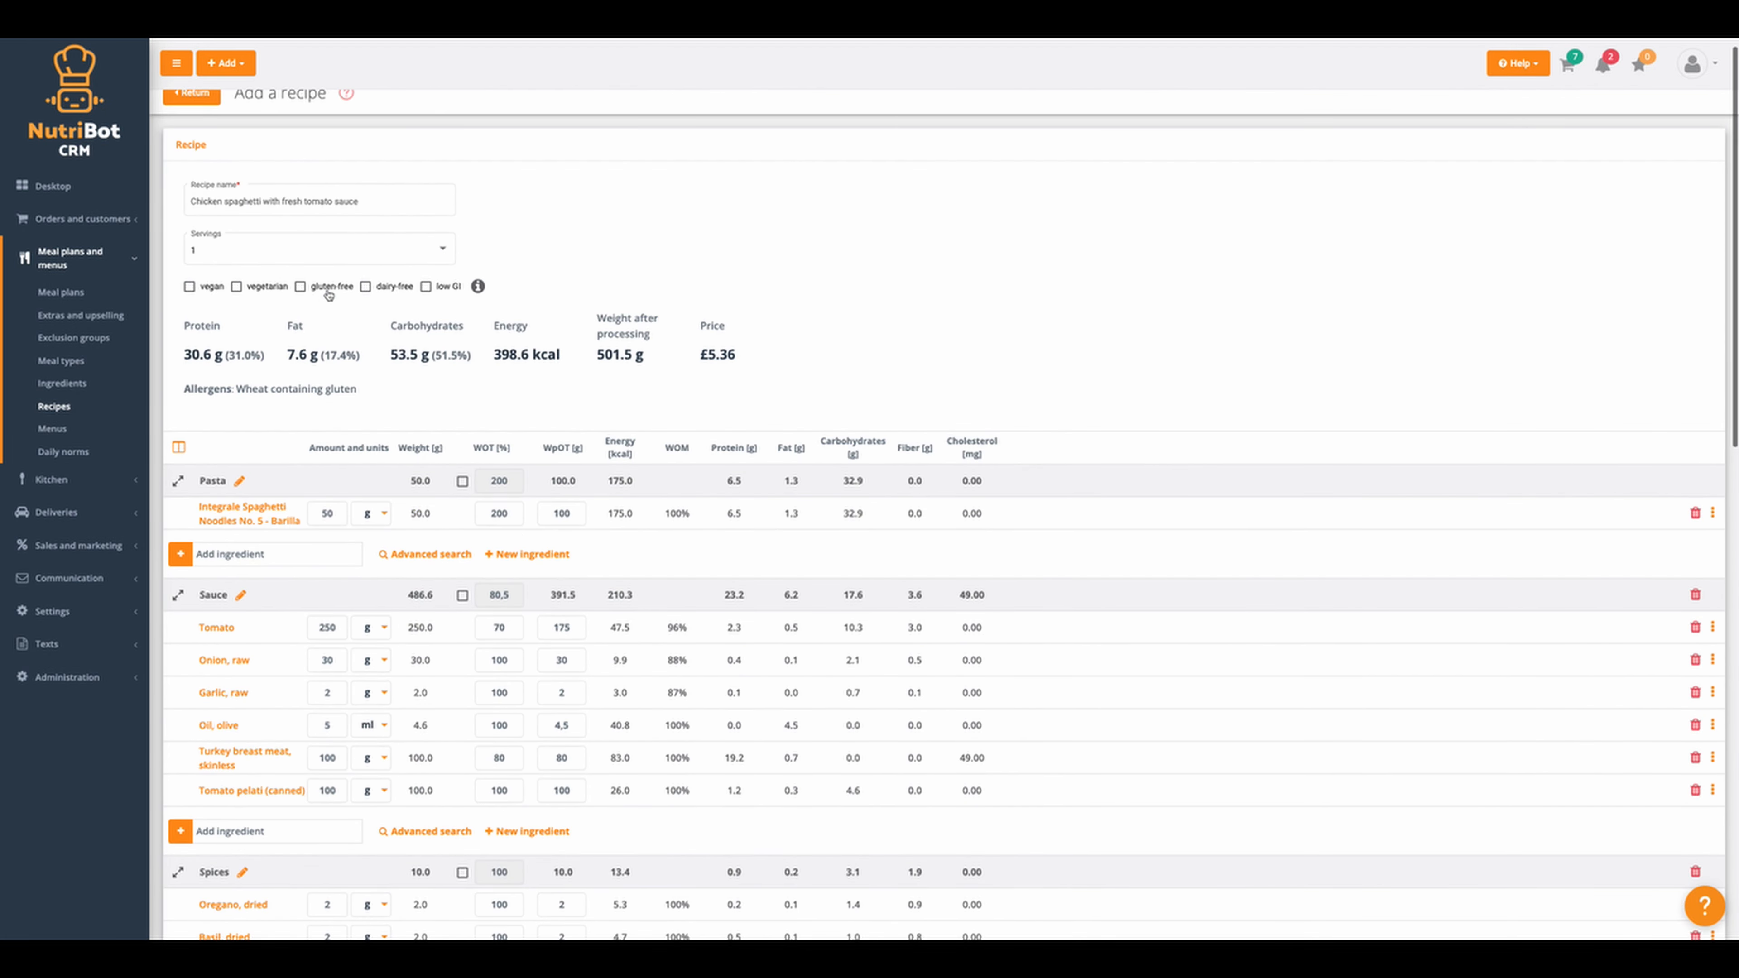
Switch the ingredient totals to one serving and back to the whole recipe
scroll(349, 496, "down", 6)
left_click(335, 598)
left_click(282, 600)
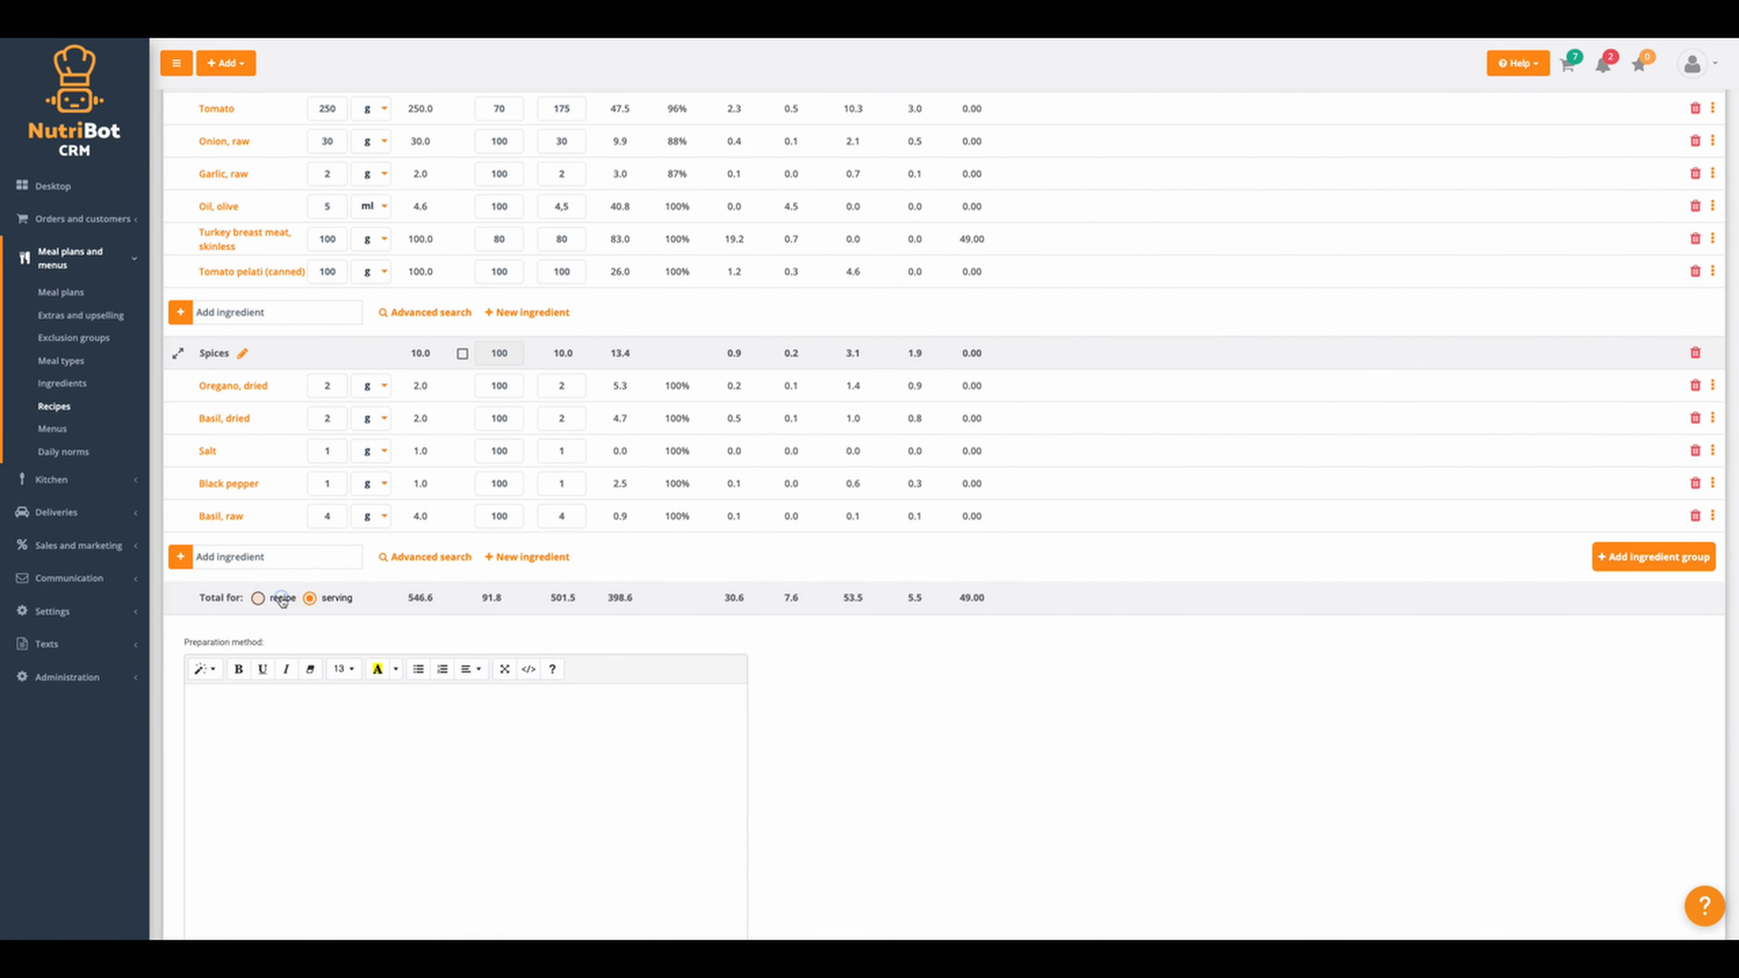
Try marking the recipe as vegan to check its ingredients against that diet, and remove the mark
scroll(384, 531, "up", 1)
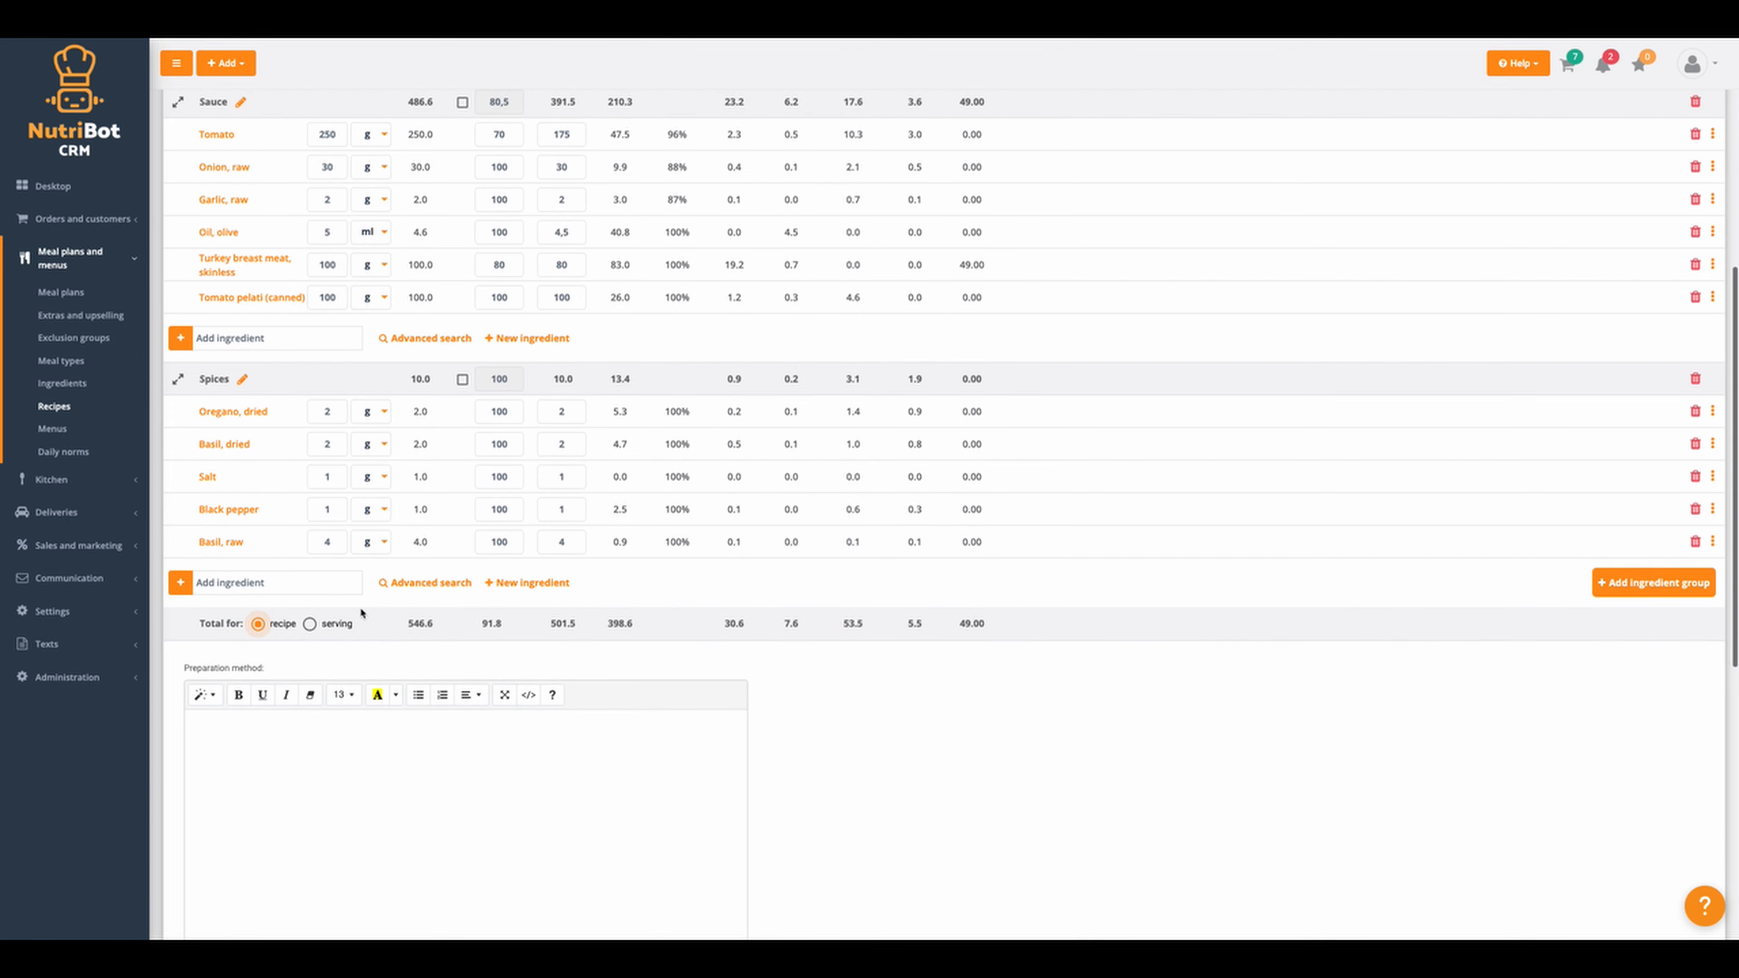
scroll(373, 576, "up", 2)
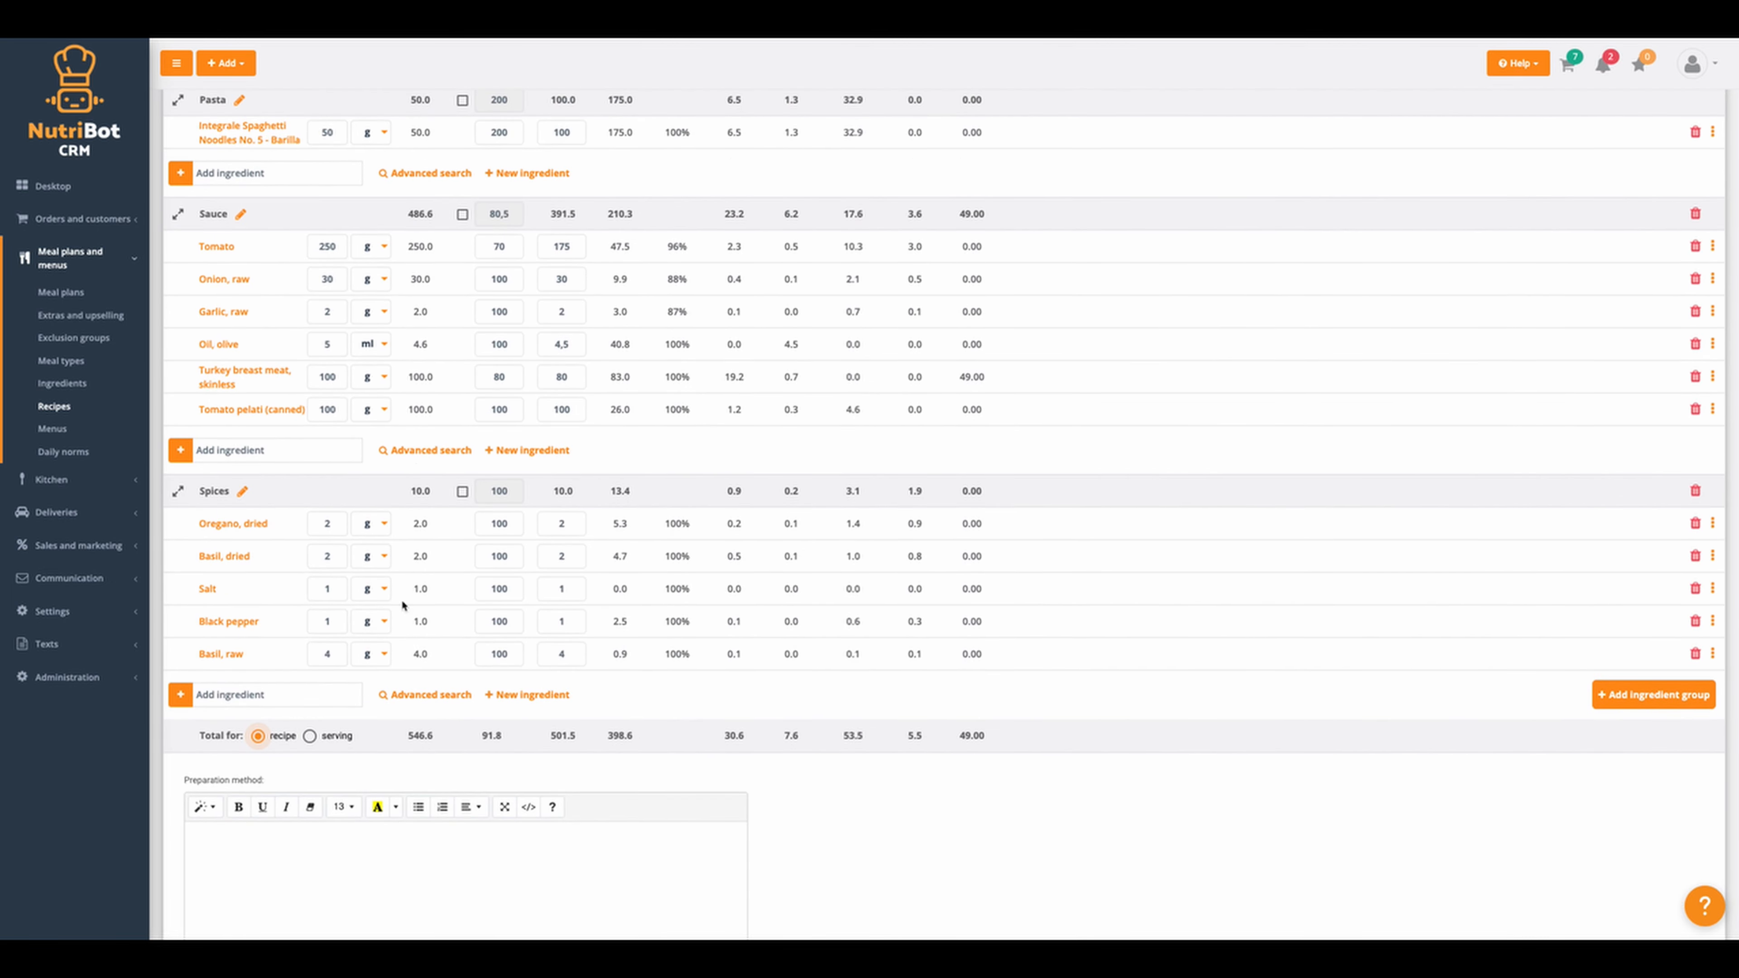
scroll(403, 488, "up", 5)
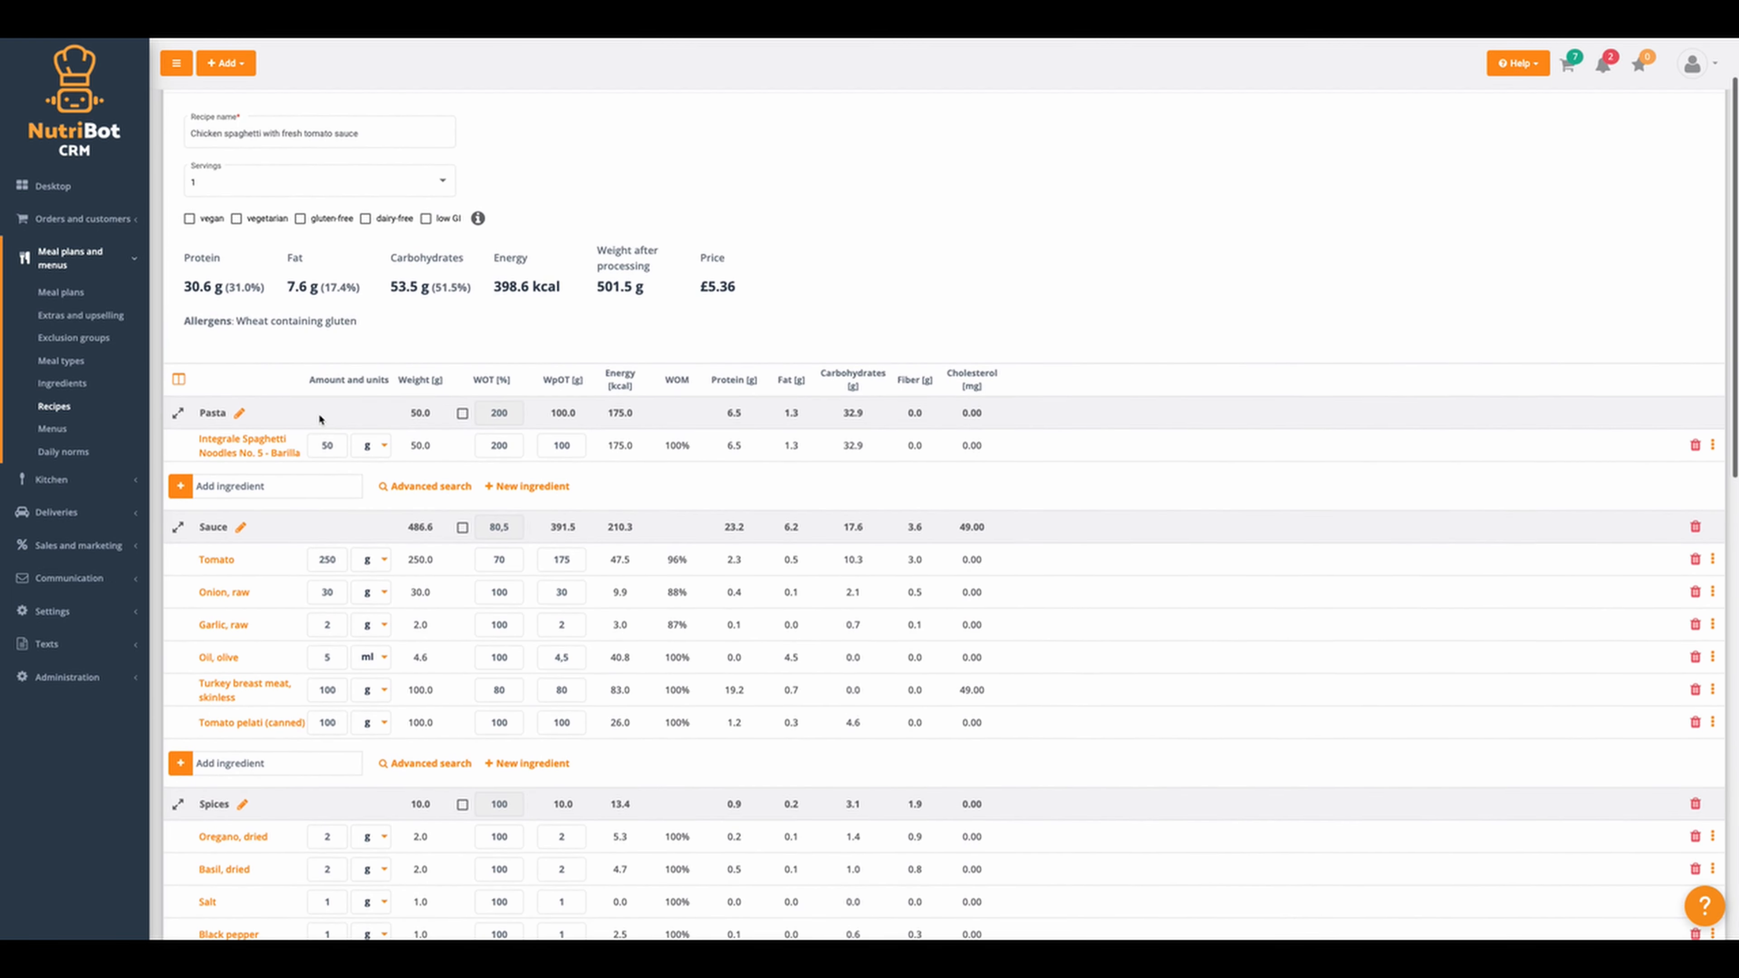
scroll(202, 213, "down", 1)
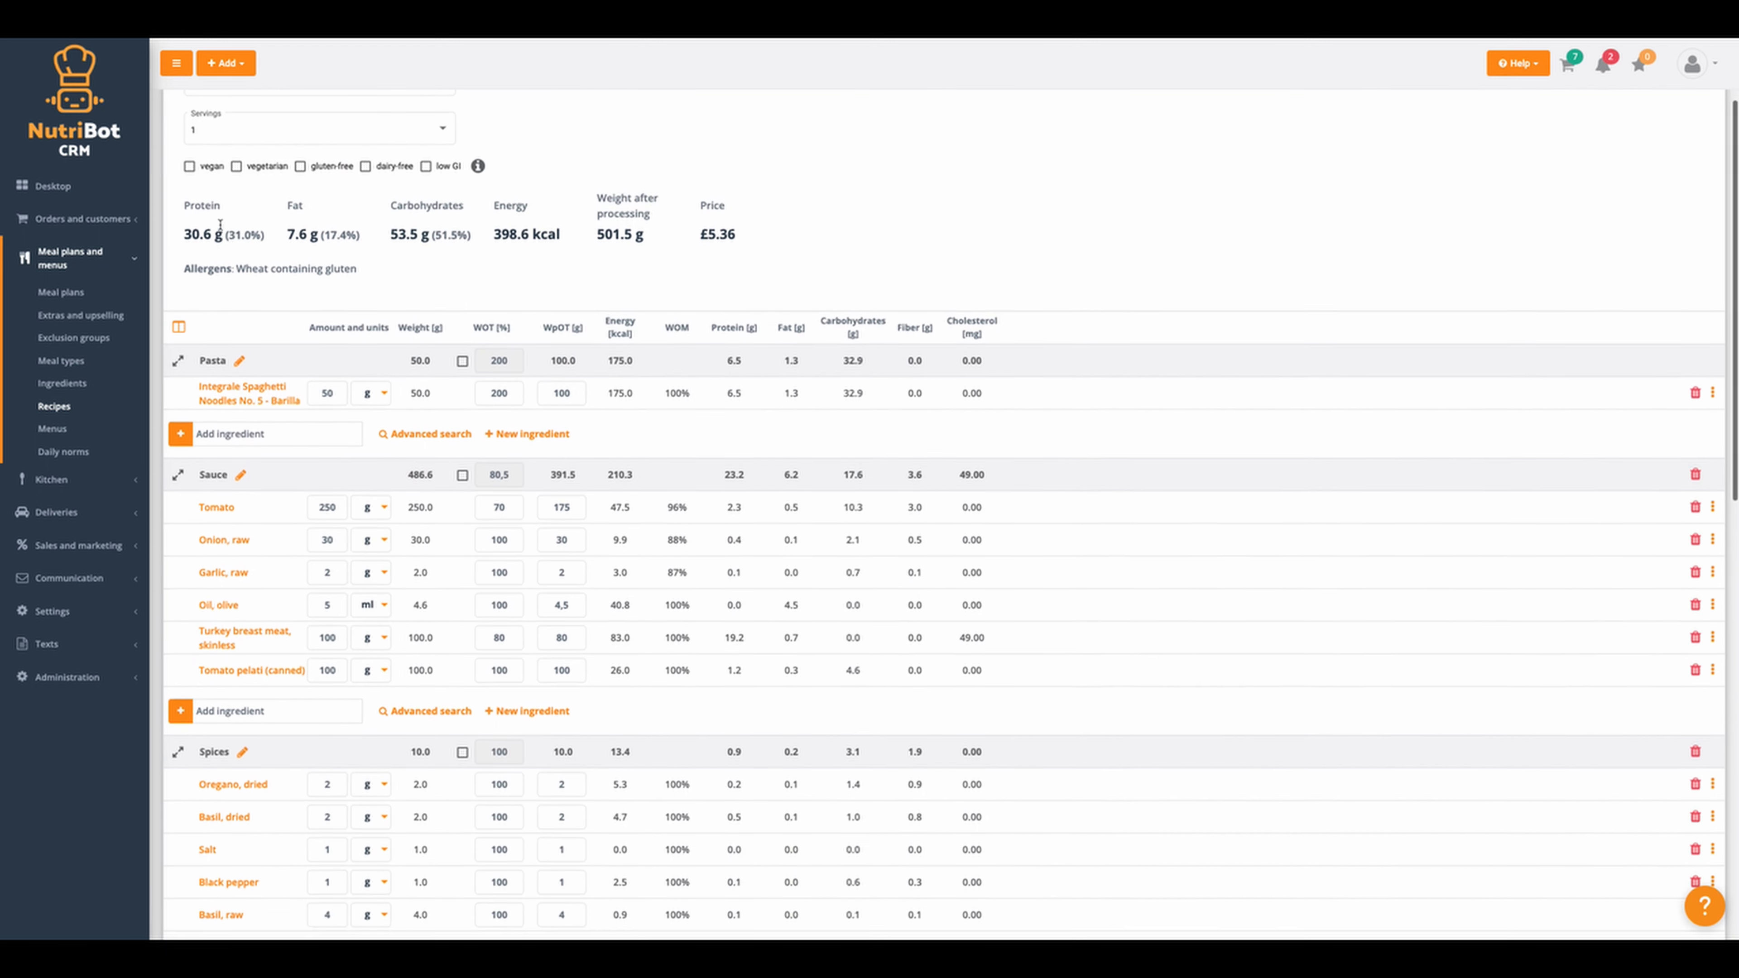
left_click(189, 168)
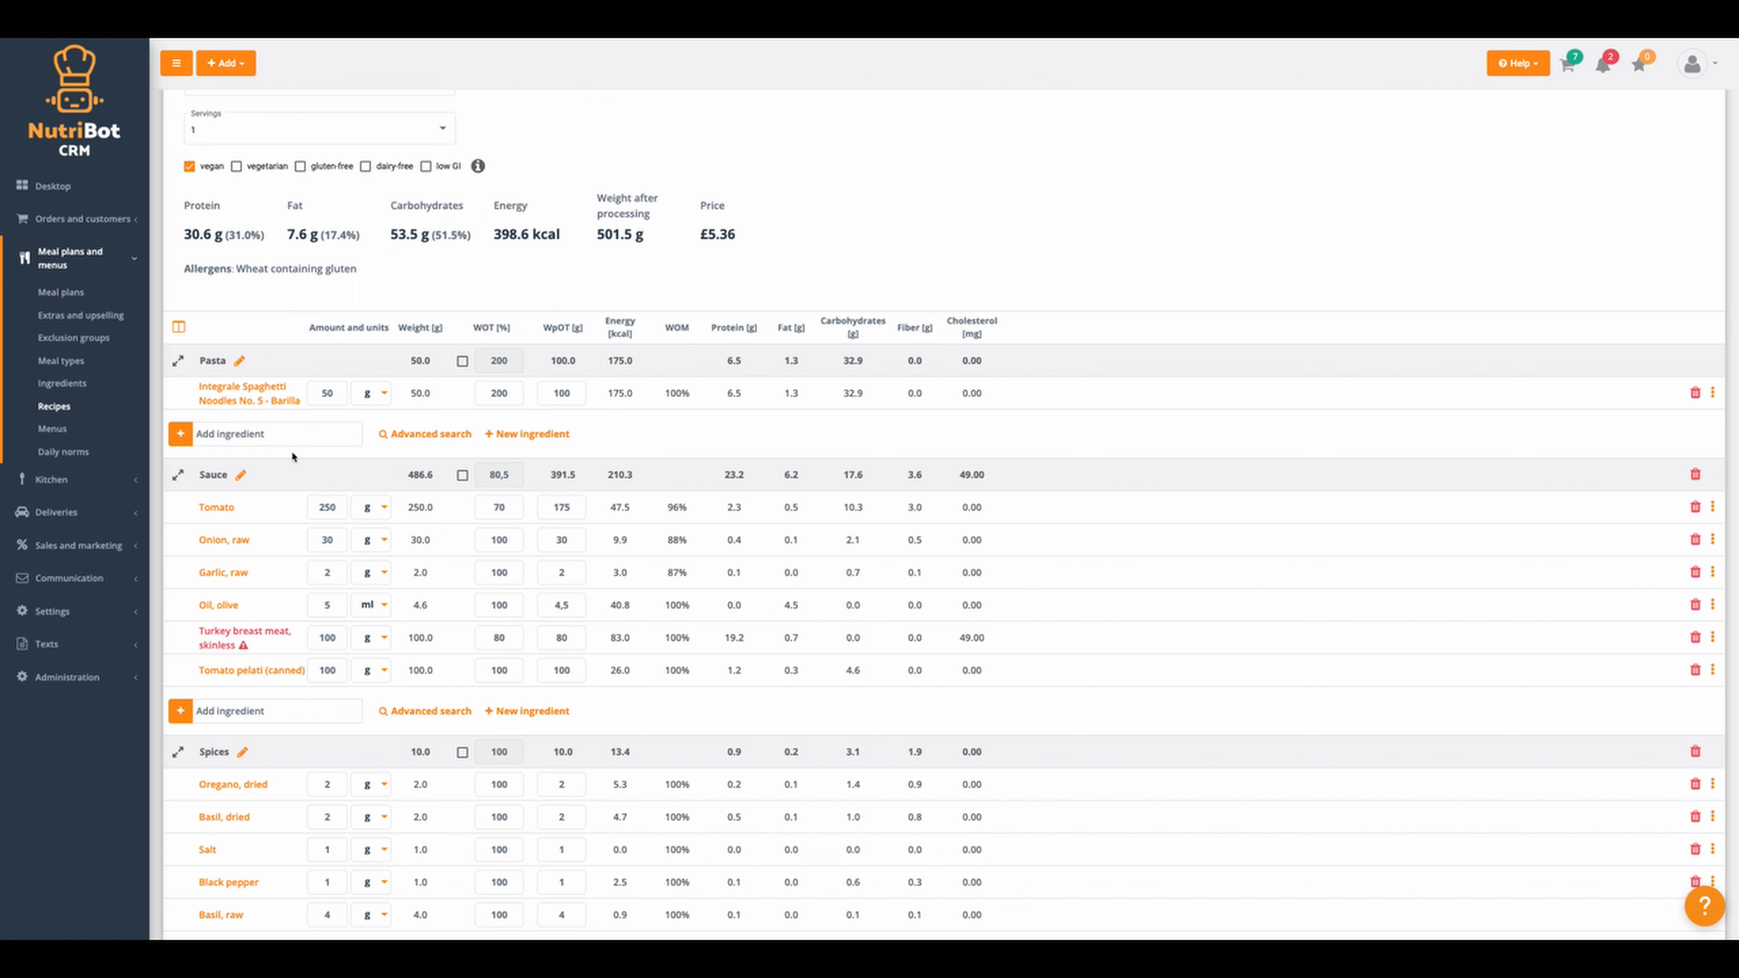
left_click(200, 168)
Copy the five-step cooking instructions and paste them into the recipe's preparation method
scroll(414, 562, "down", 5)
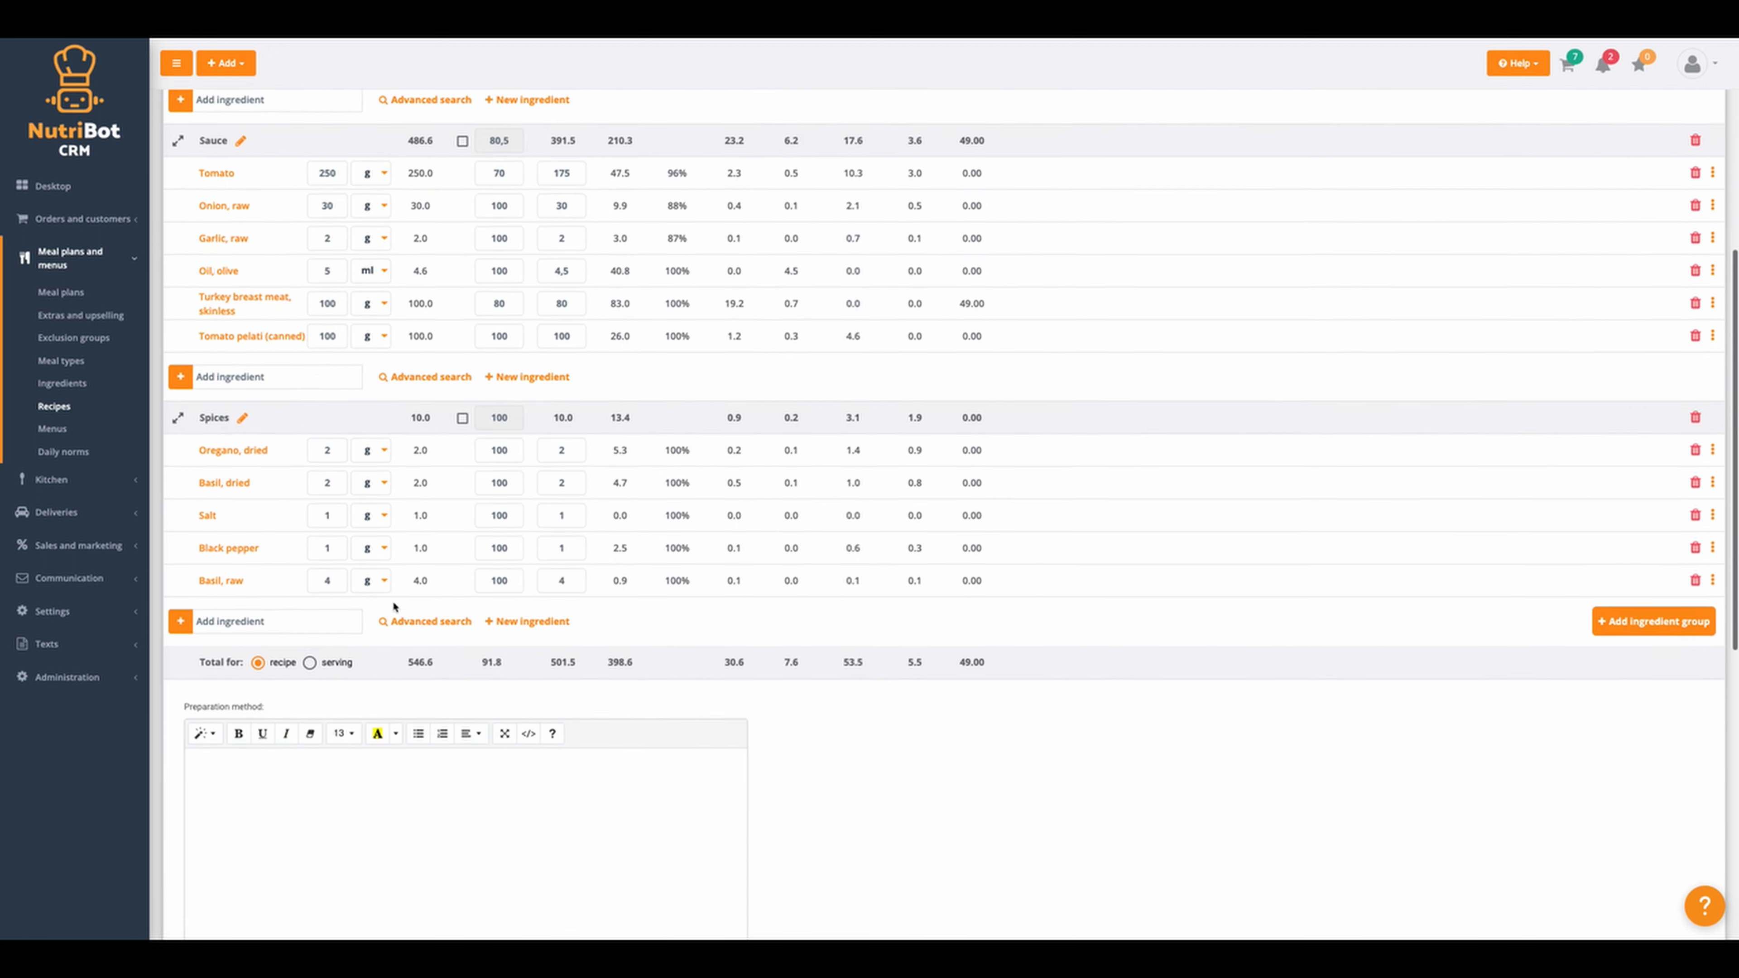
scroll(394, 606, "down", 5)
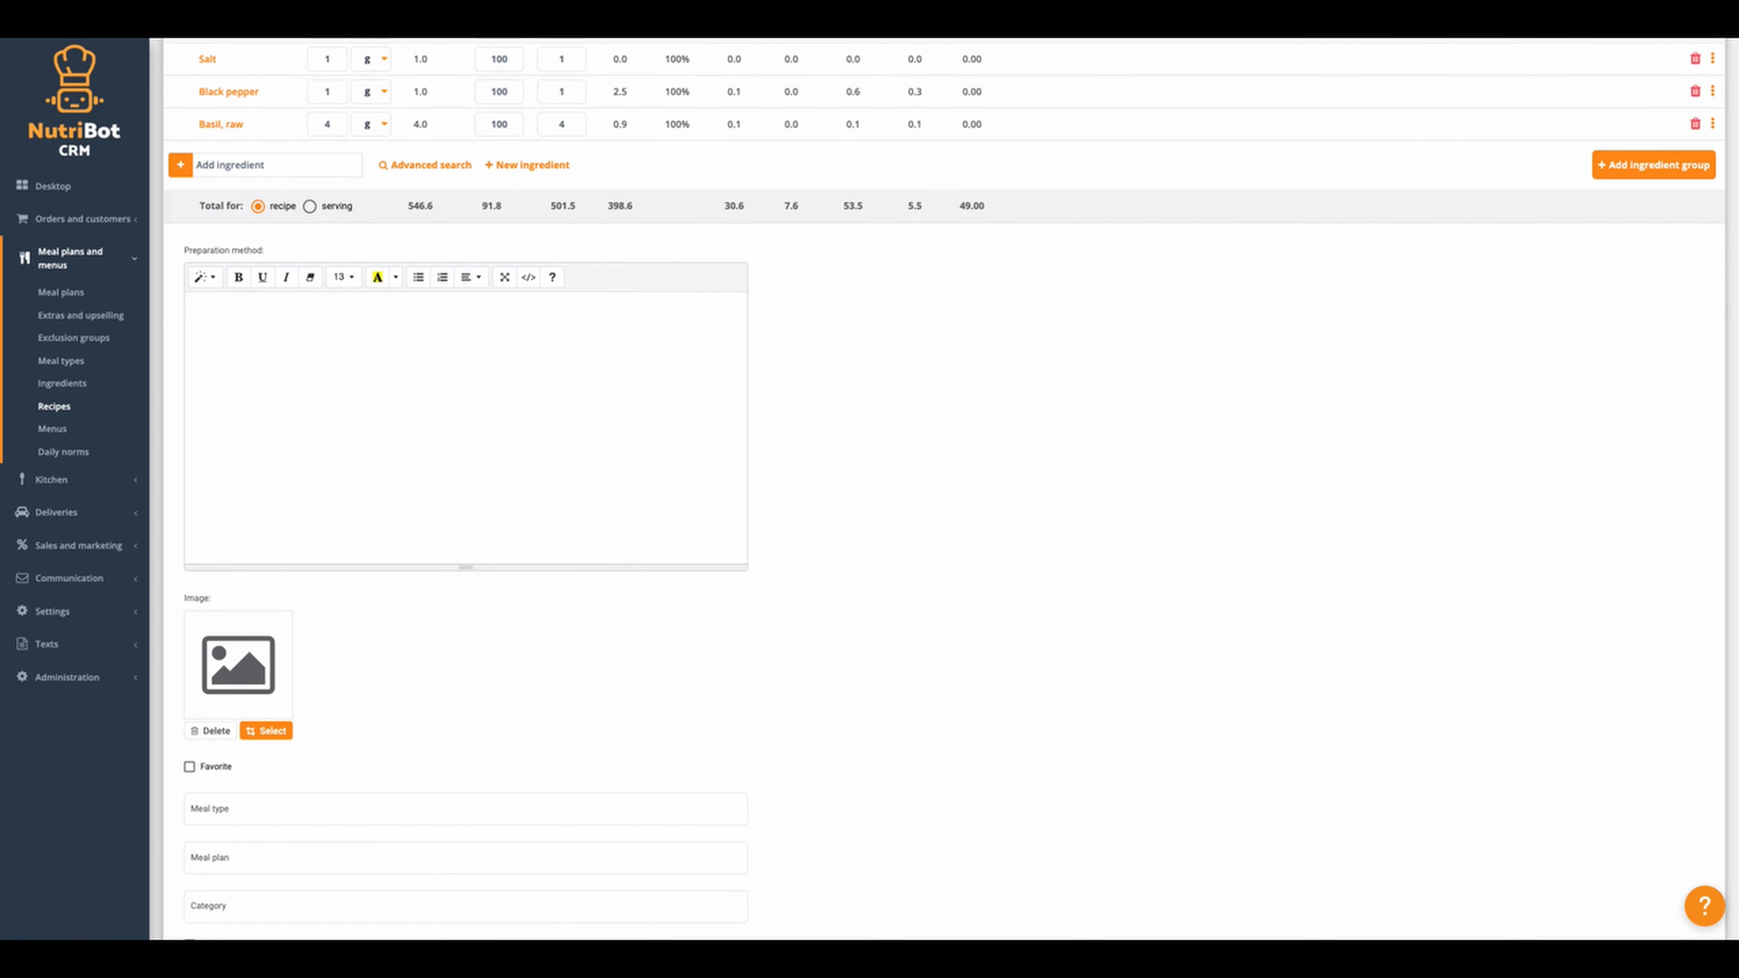
key("super+c")
left_click(208, 316)
key("super+v")
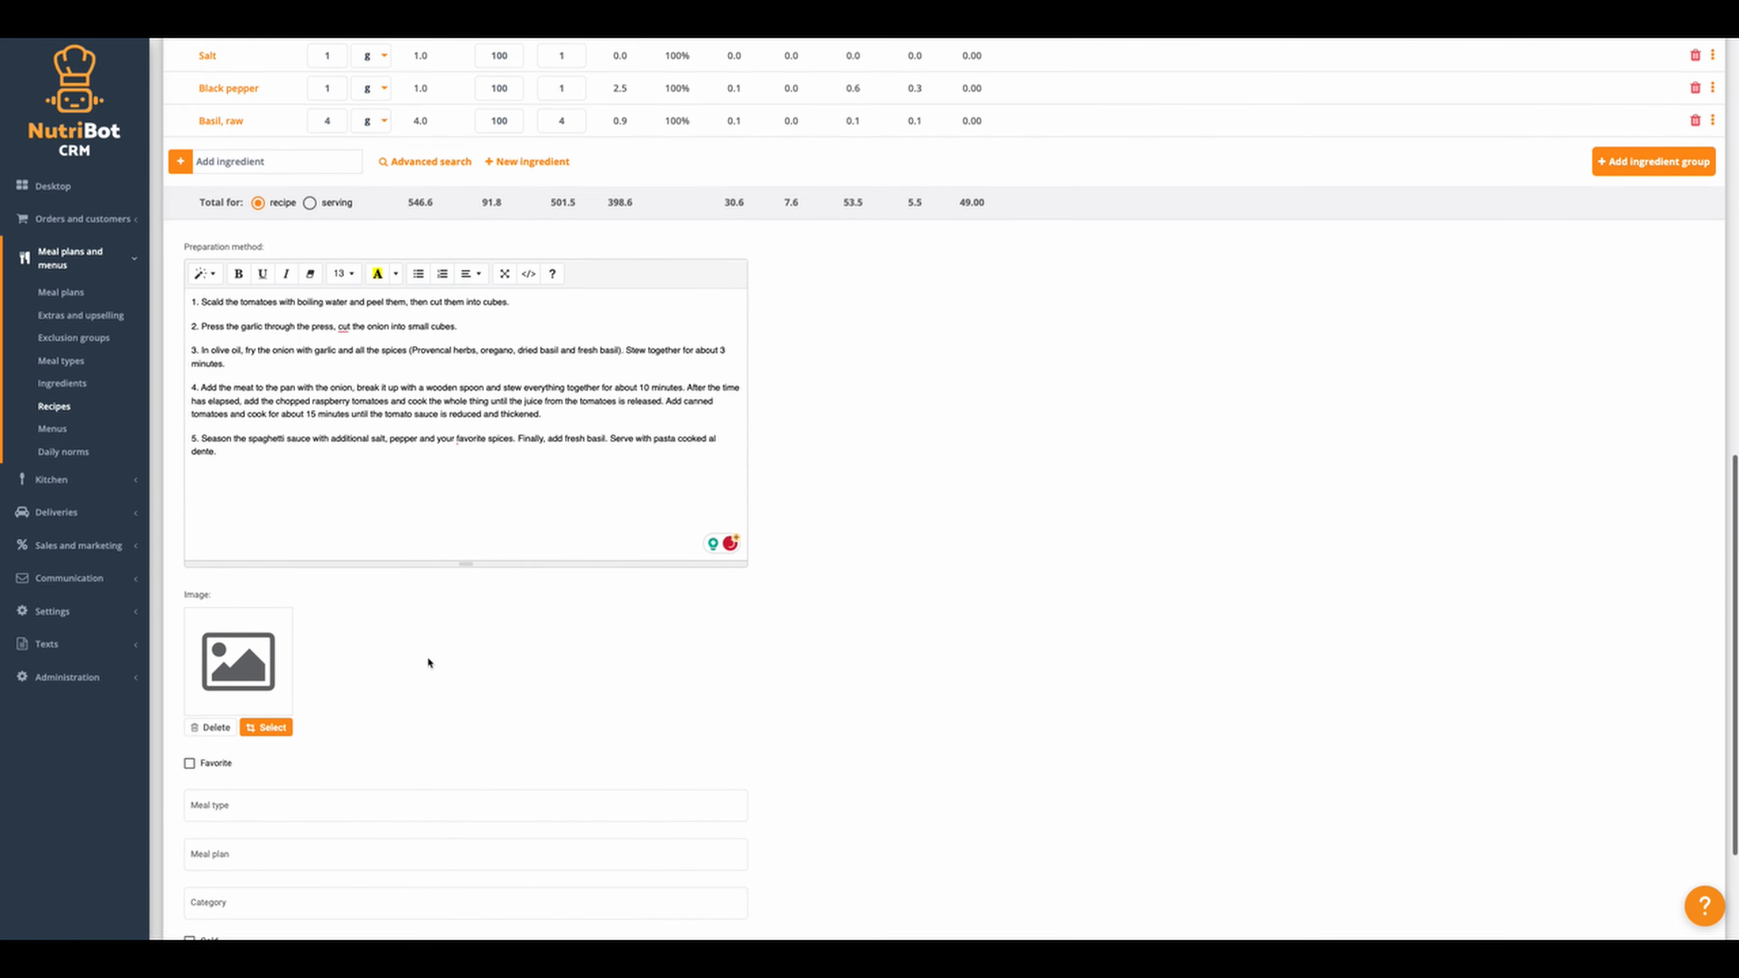
Correct the spelling of "favorite" to "favourite" in step 5 of the preparation method
scroll(429, 661, "down", 3)
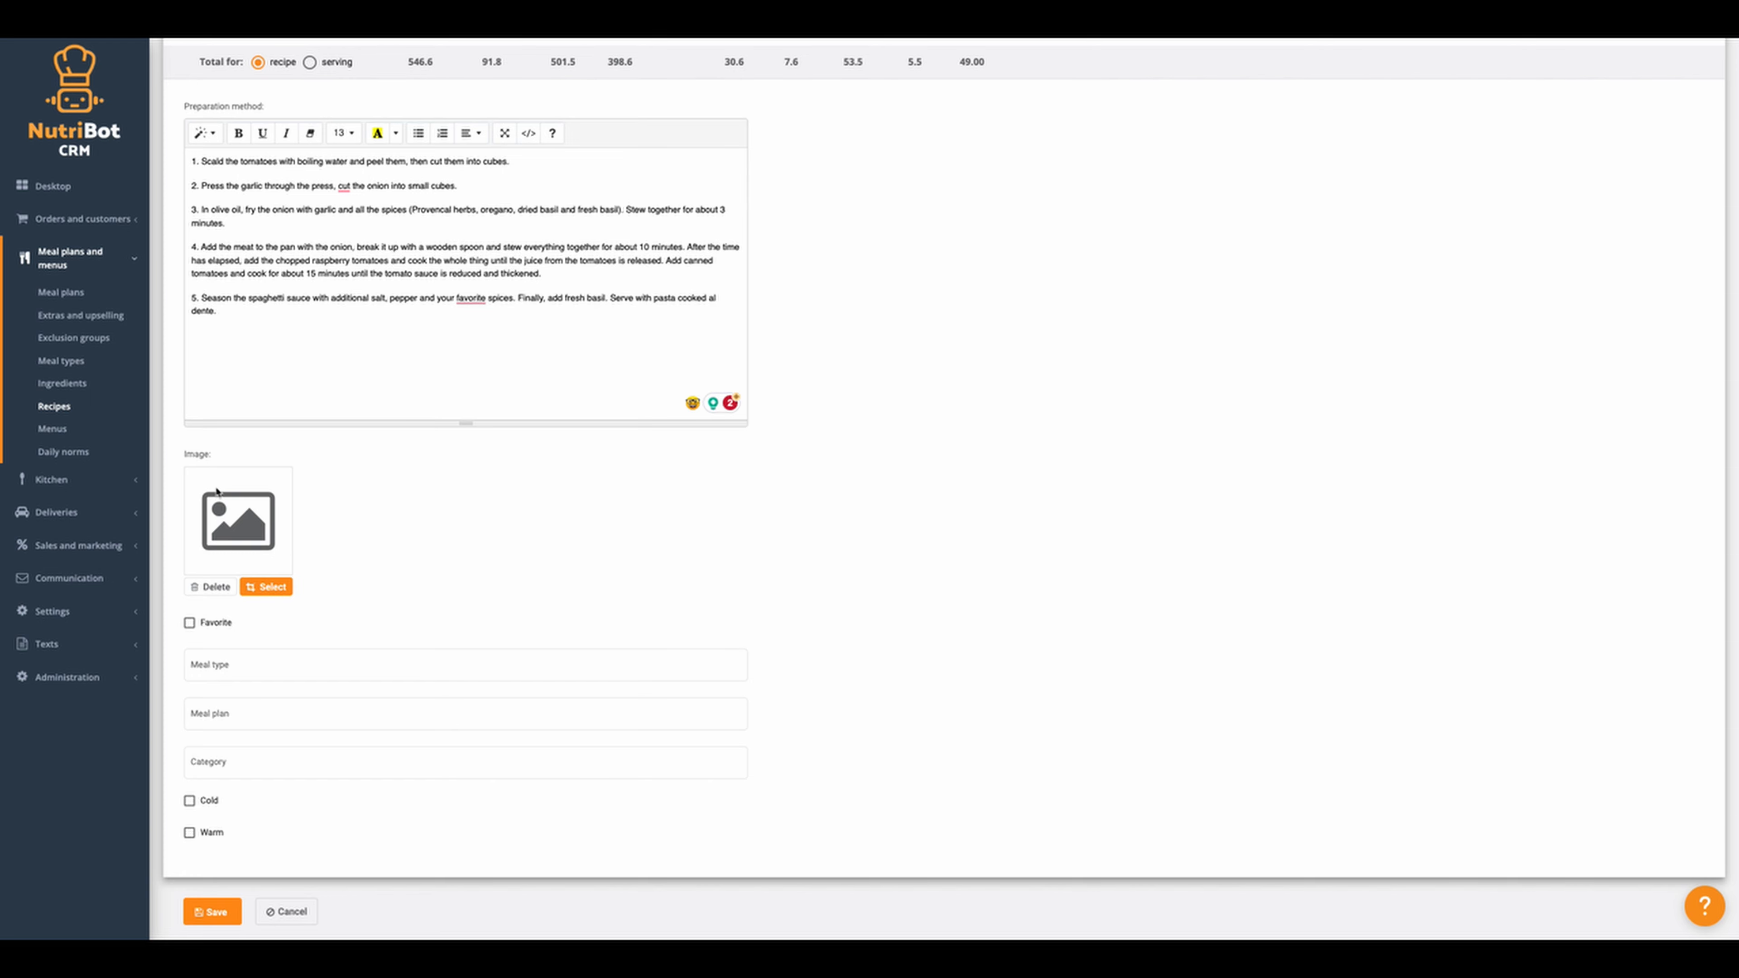
scroll(216, 491, "down", 1)
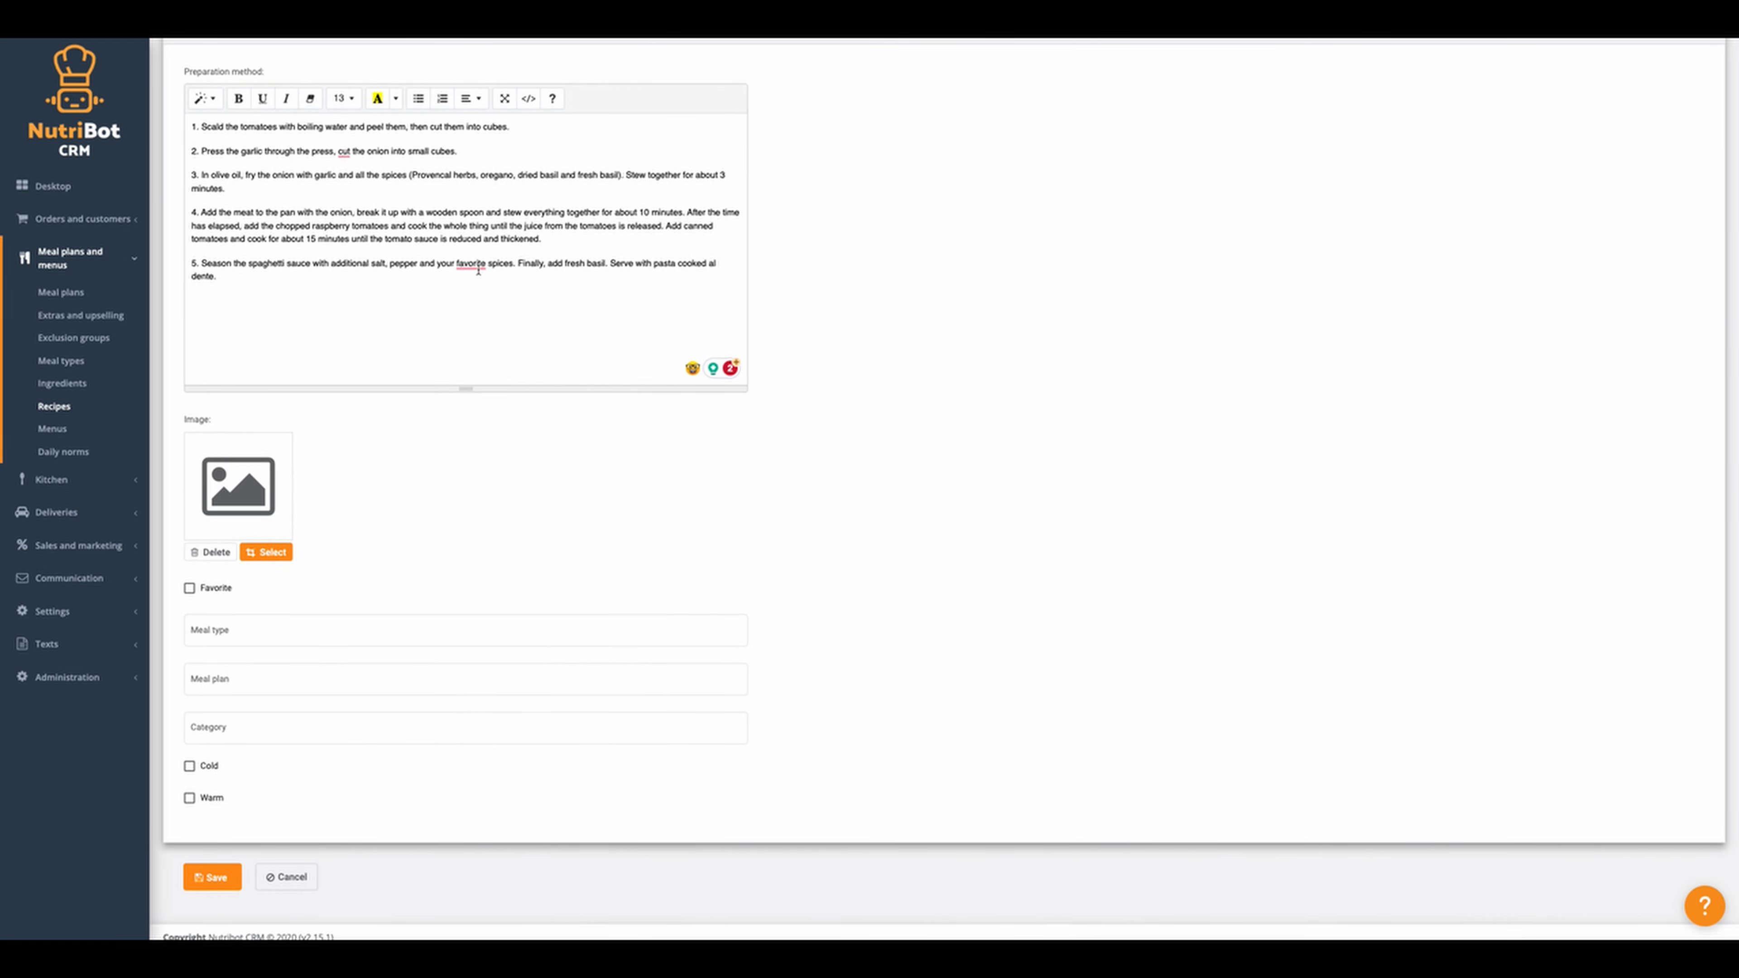
mouse_move(478, 270)
left_click(482, 300)
Assign the recipe to the Lunch meal type
scroll(404, 548, "down", 1)
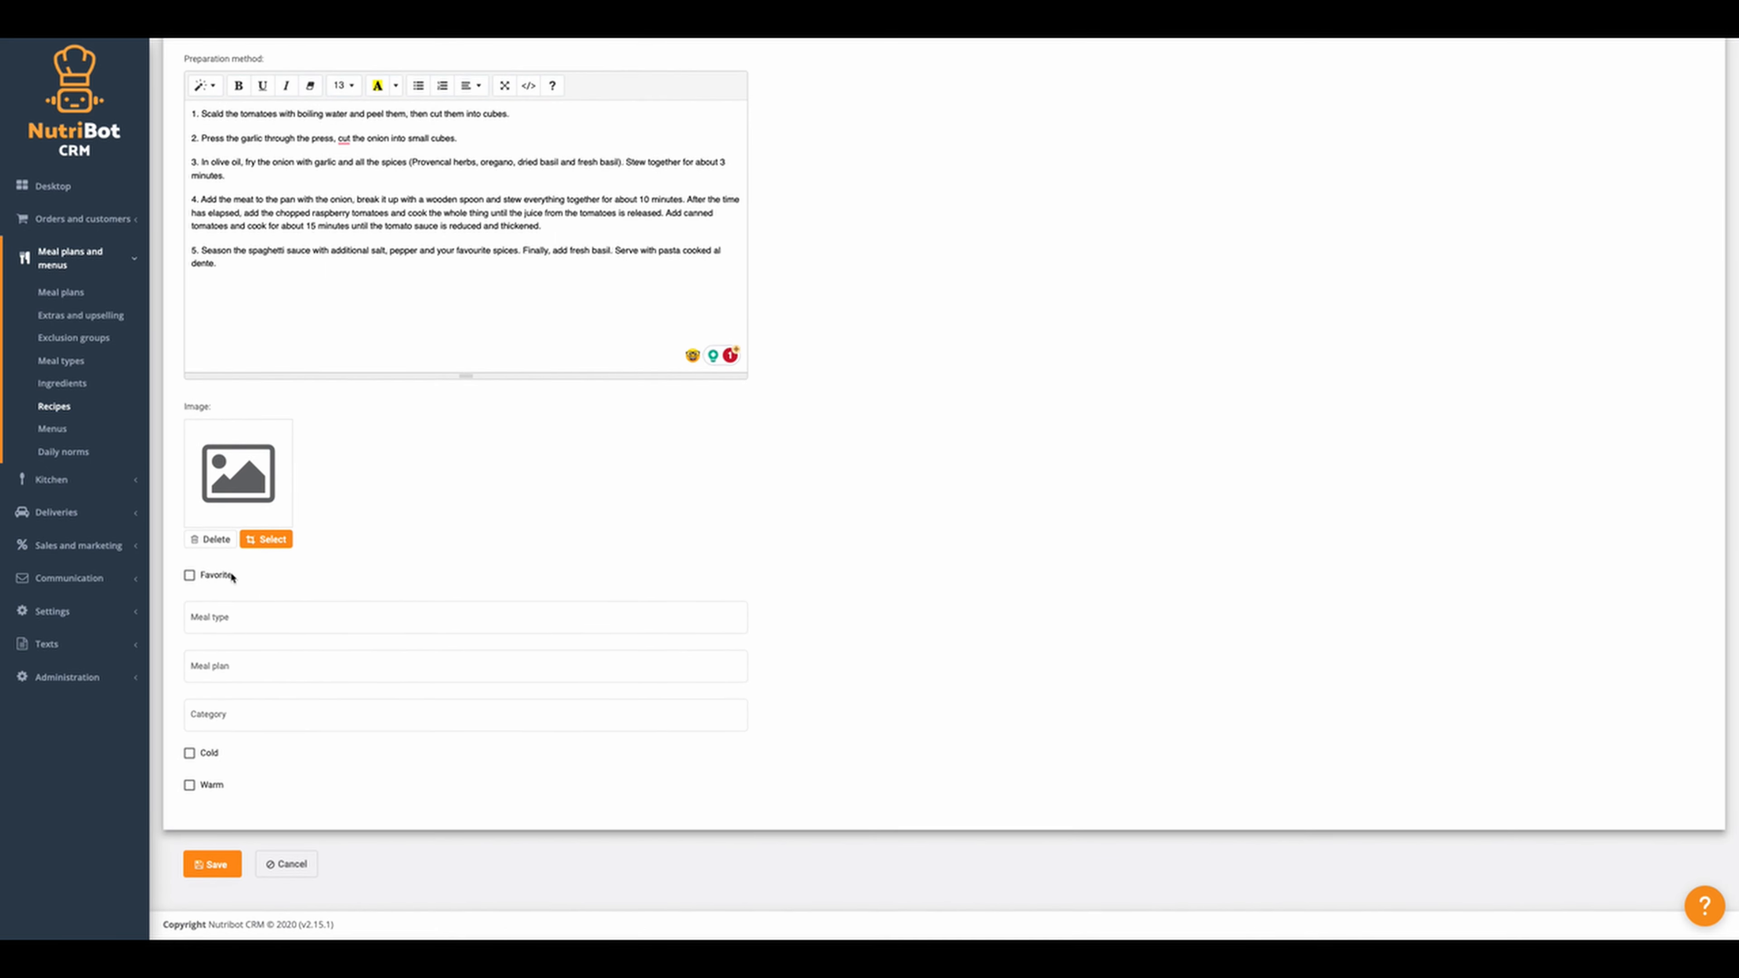
left_click(268, 621)
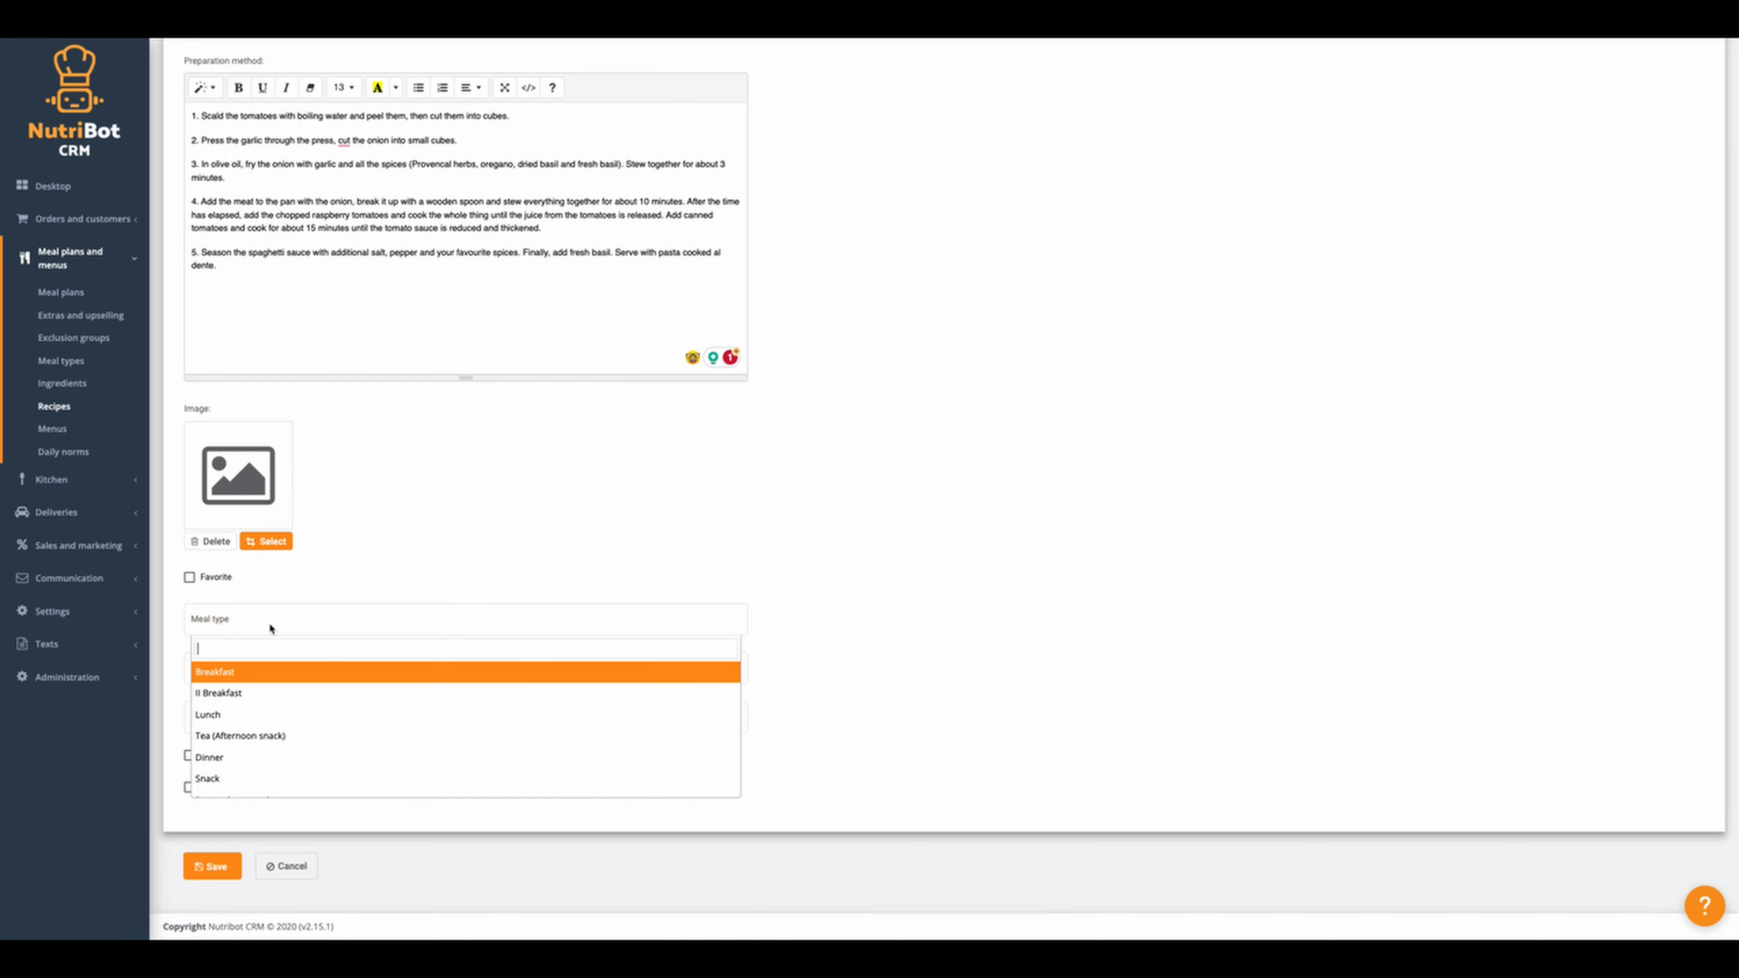
left_click(267, 715)
Assign the recipe to the Balance and Muscle Gain meal plans
left_click(256, 675)
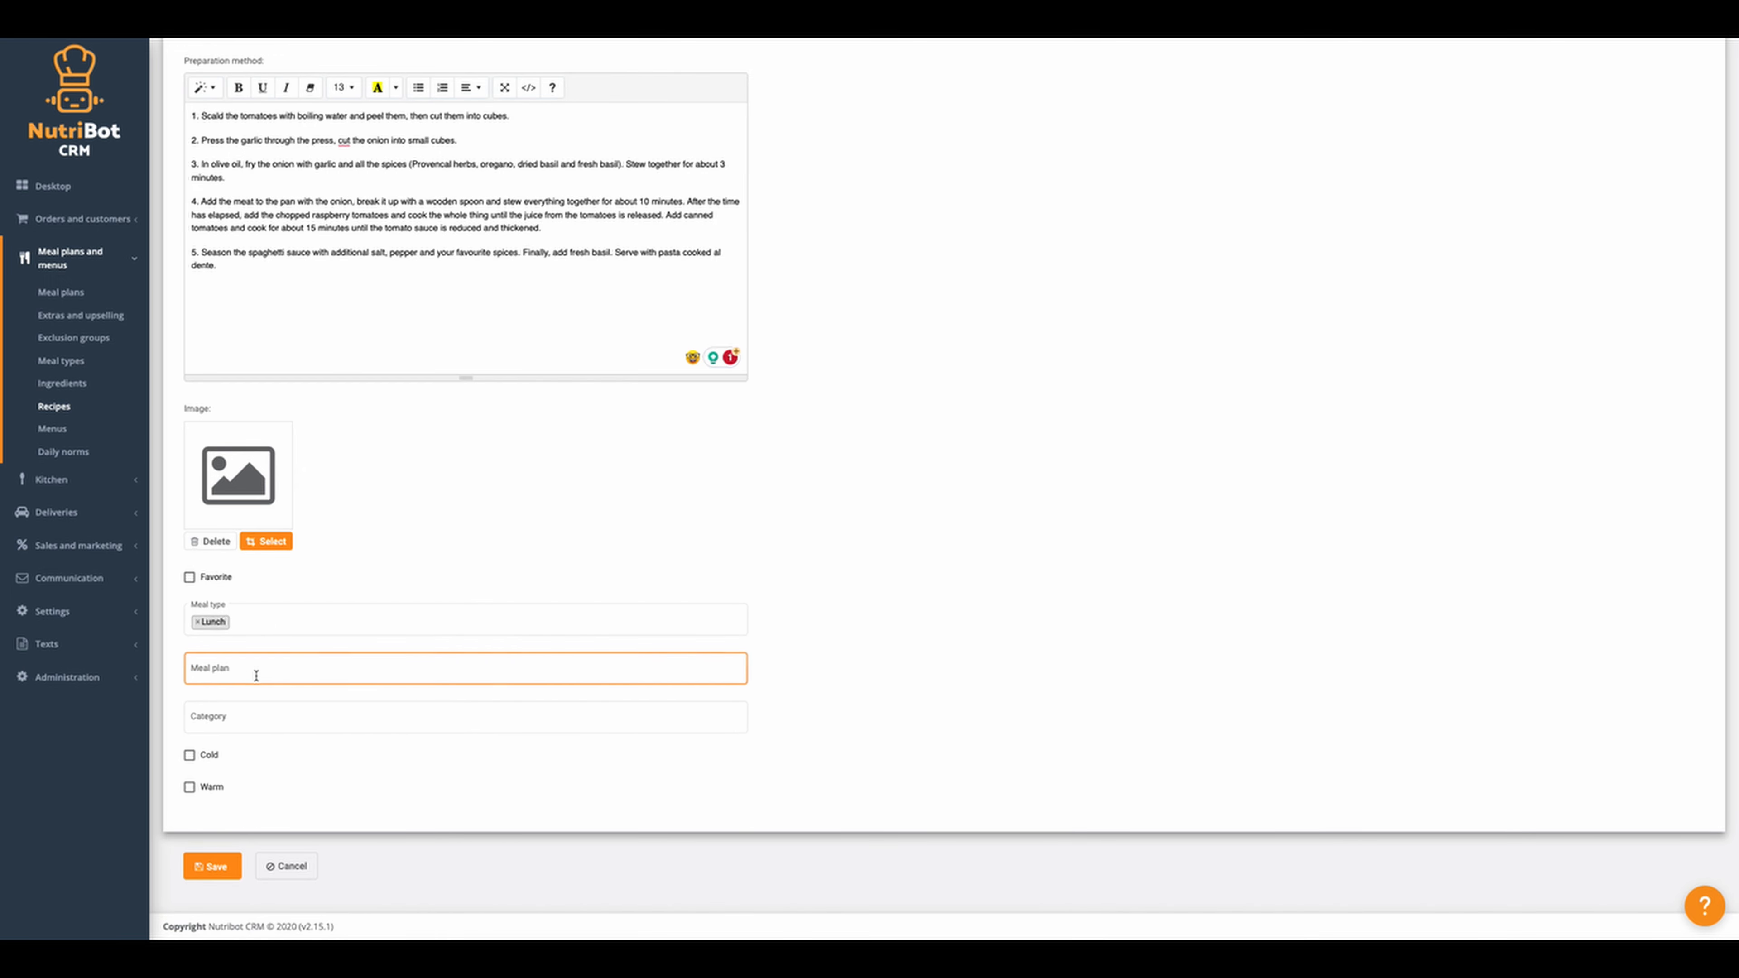
left_click(232, 672)
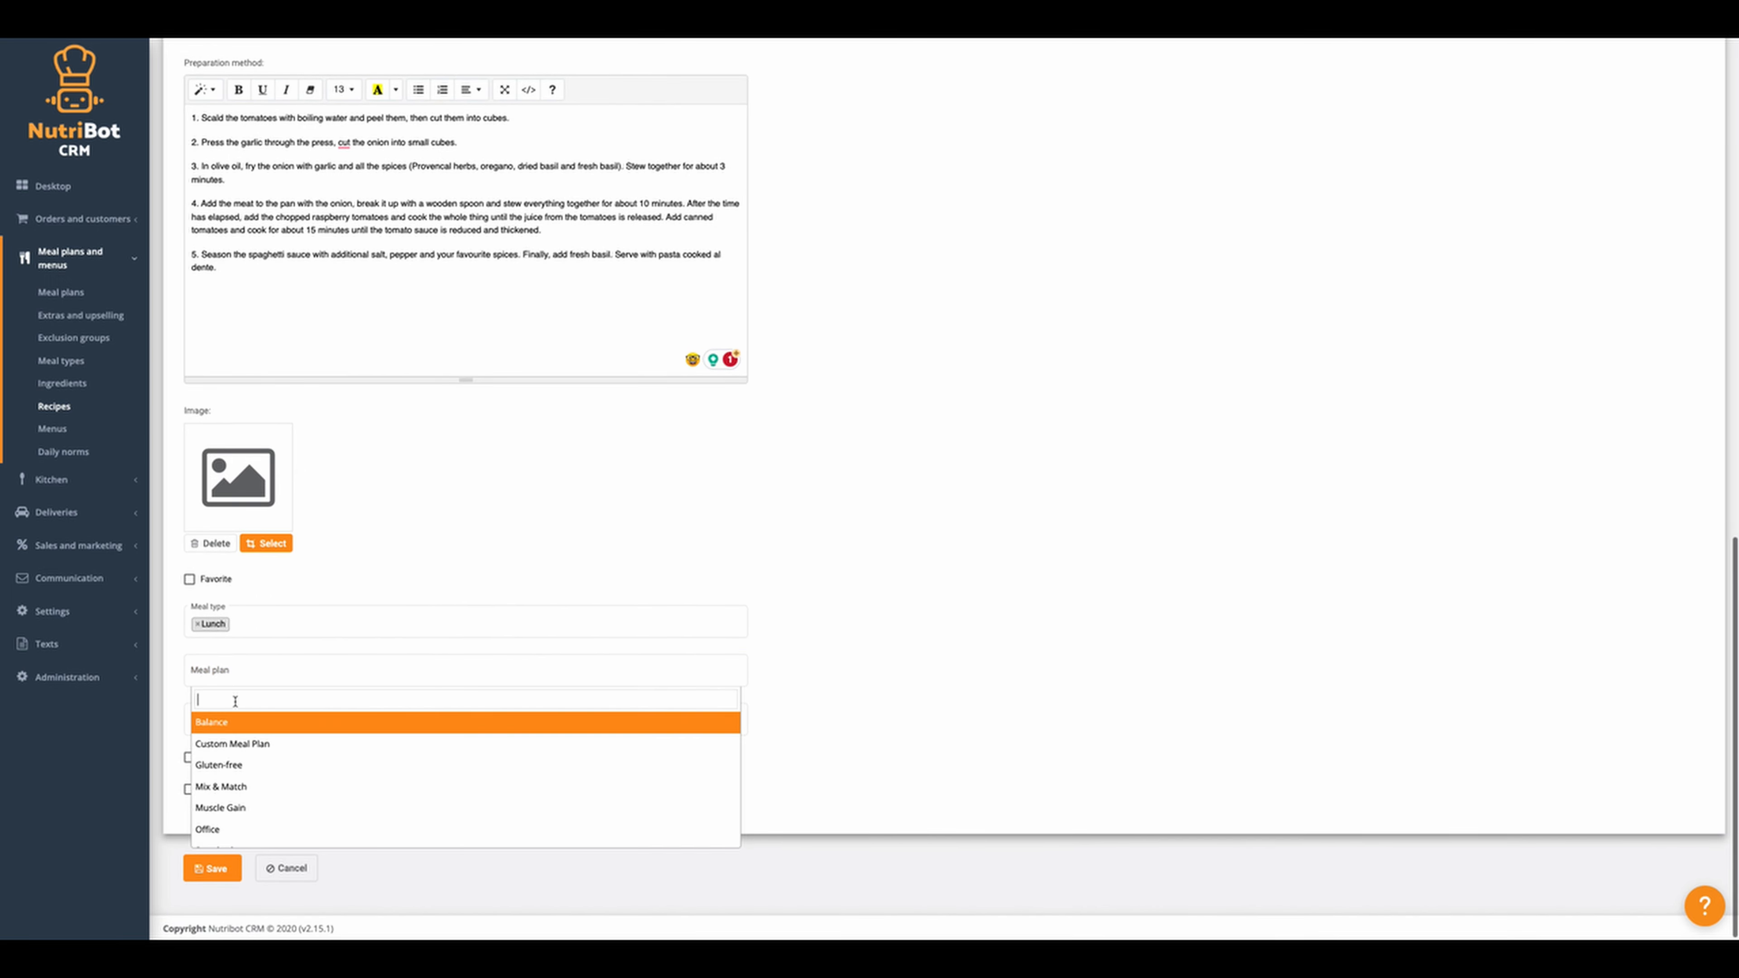
left_click(249, 727)
left_click(284, 671)
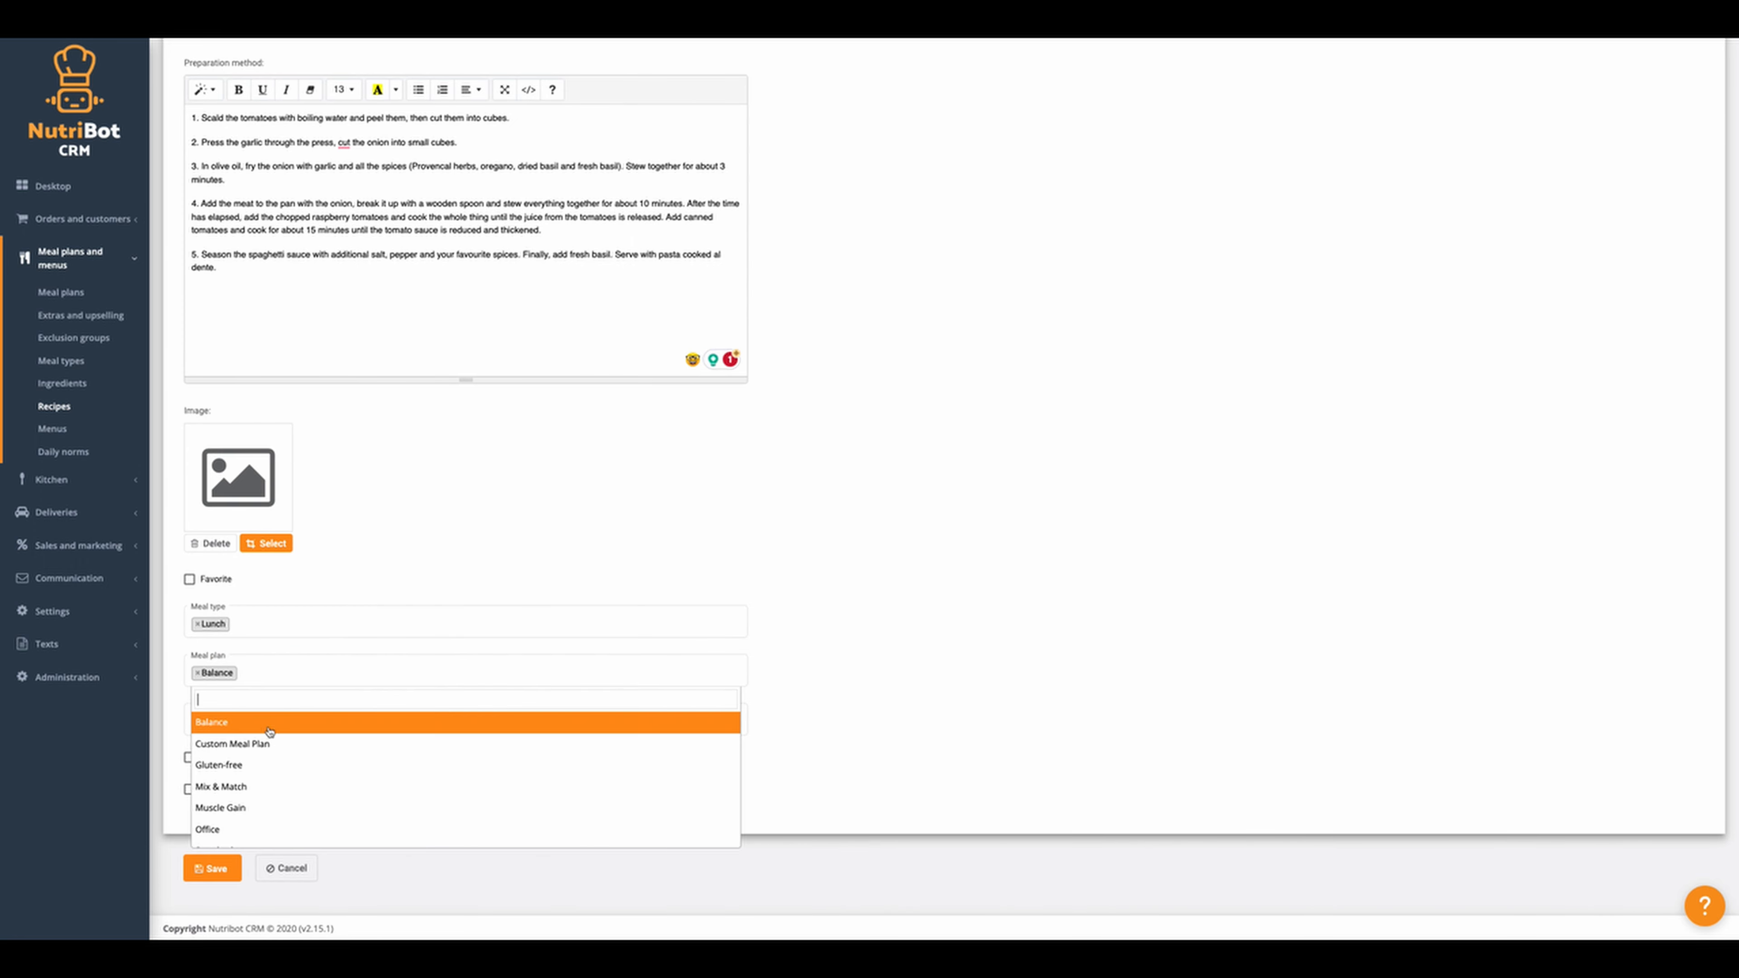
left_click(250, 809)
Assign the recipe to the Pasta dishes and Meat dinners categories
left_click(222, 719)
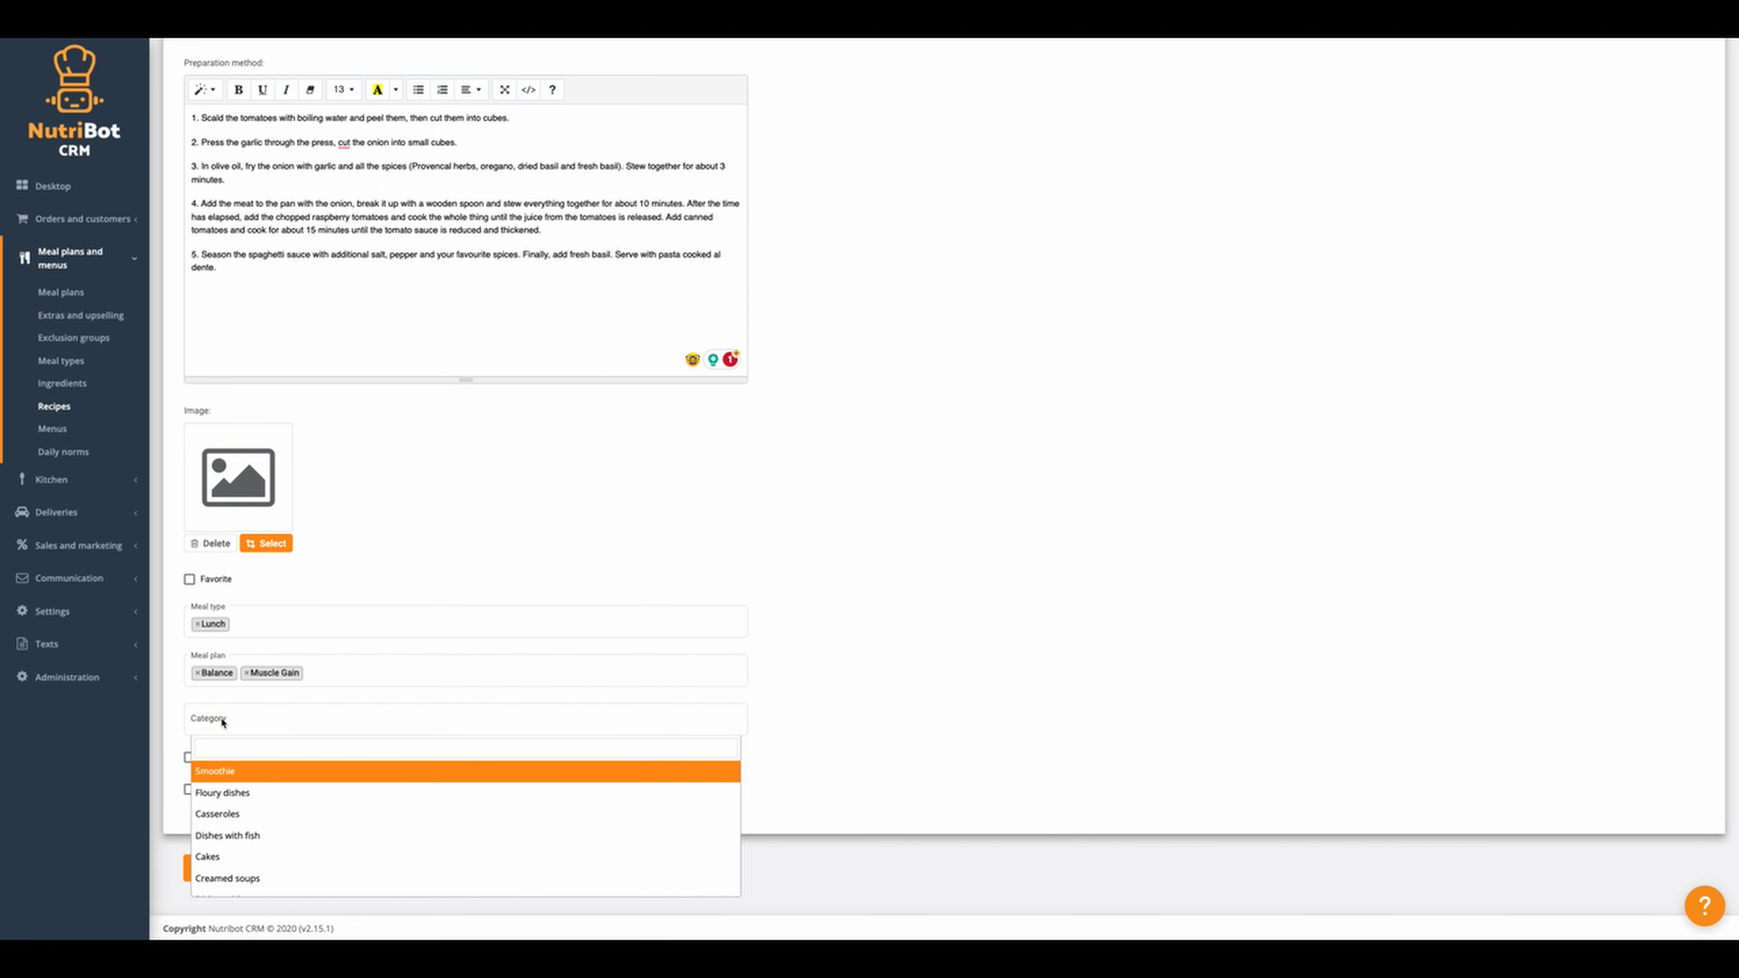
type("pas")
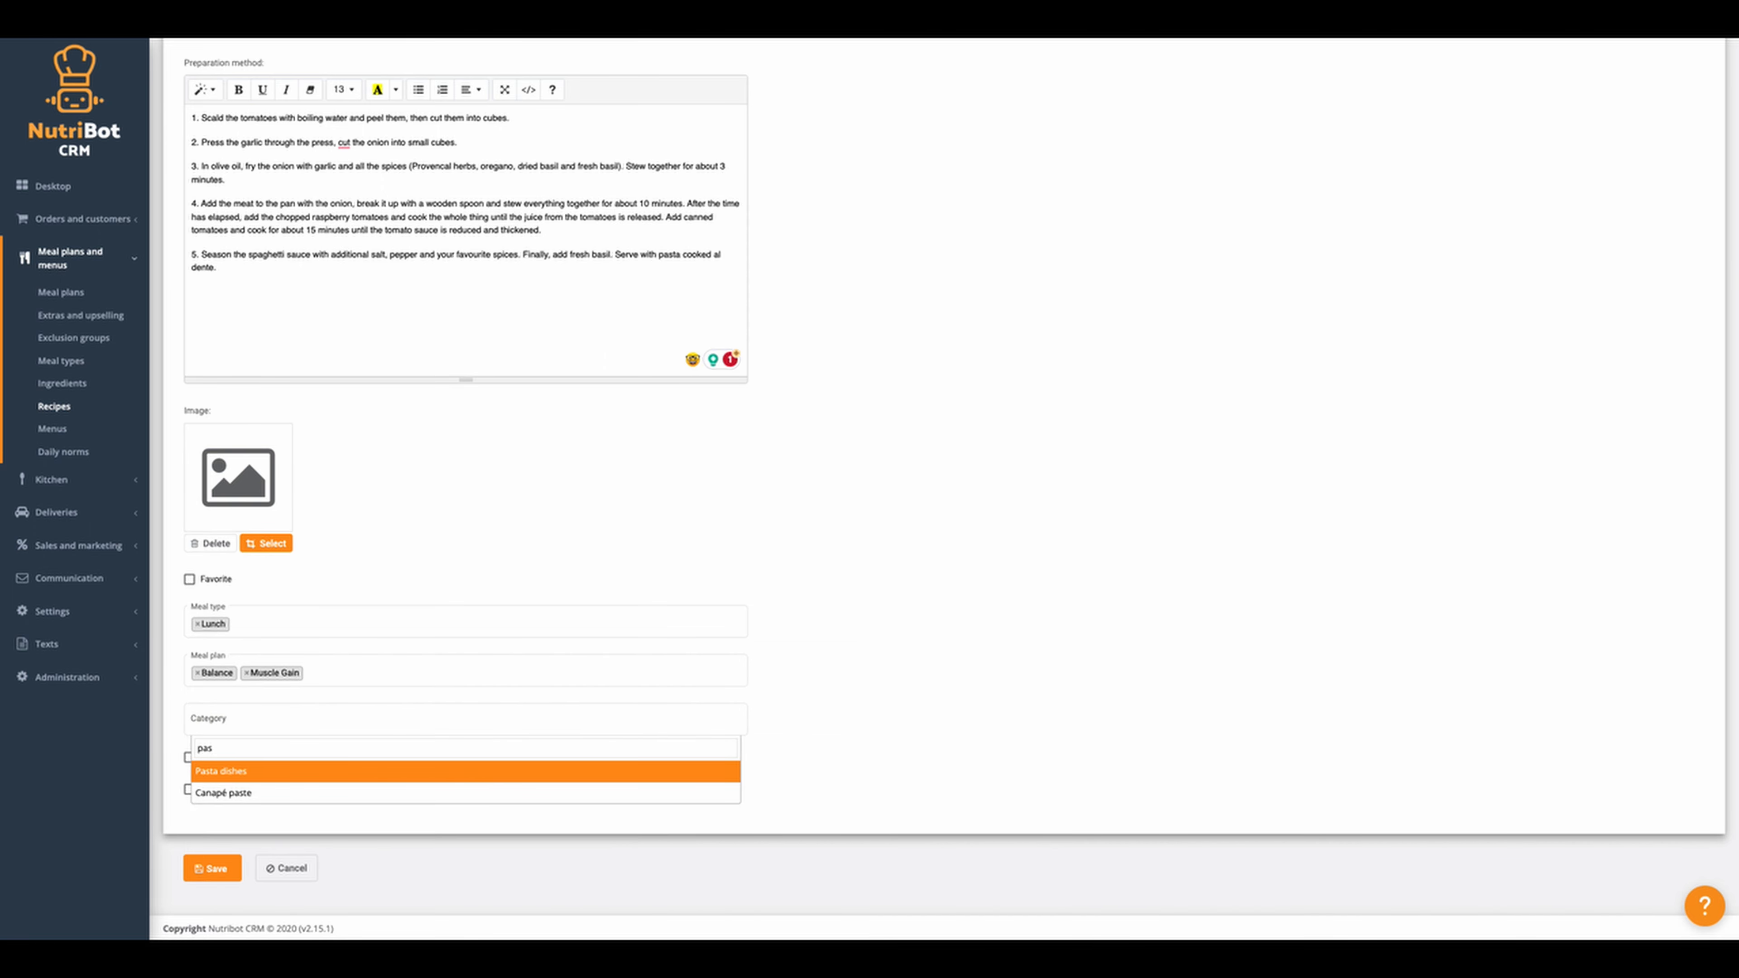
left_click(231, 773)
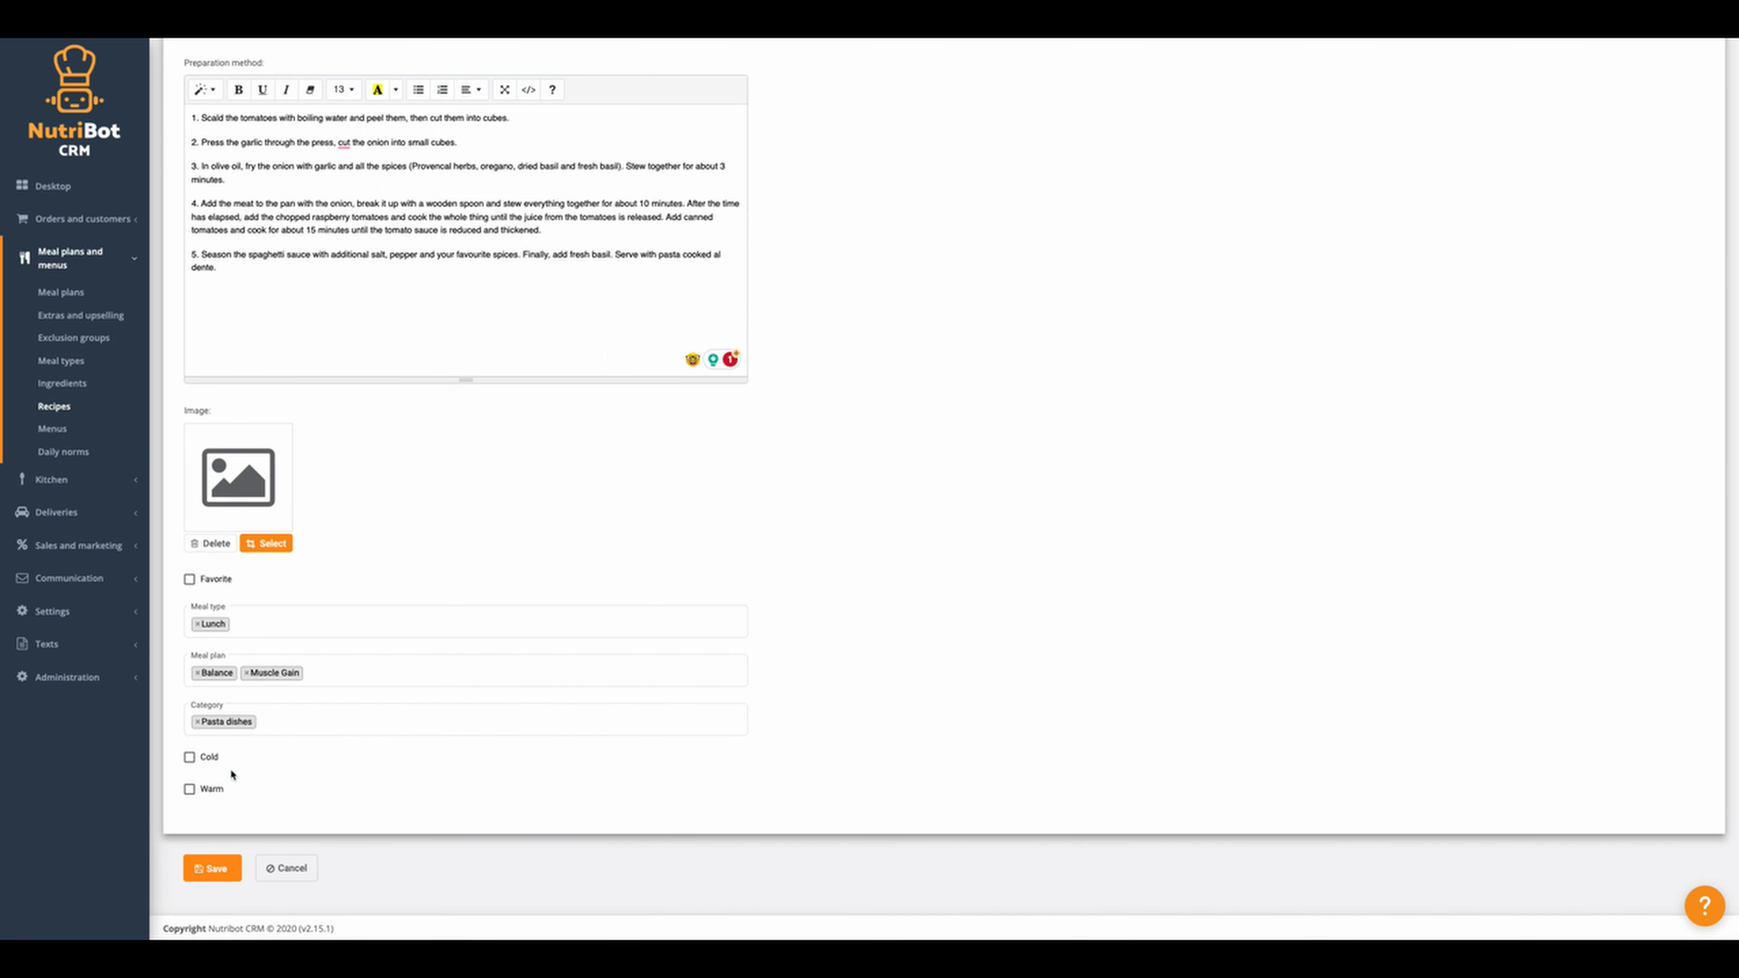
left_click(394, 727)
type("meat")
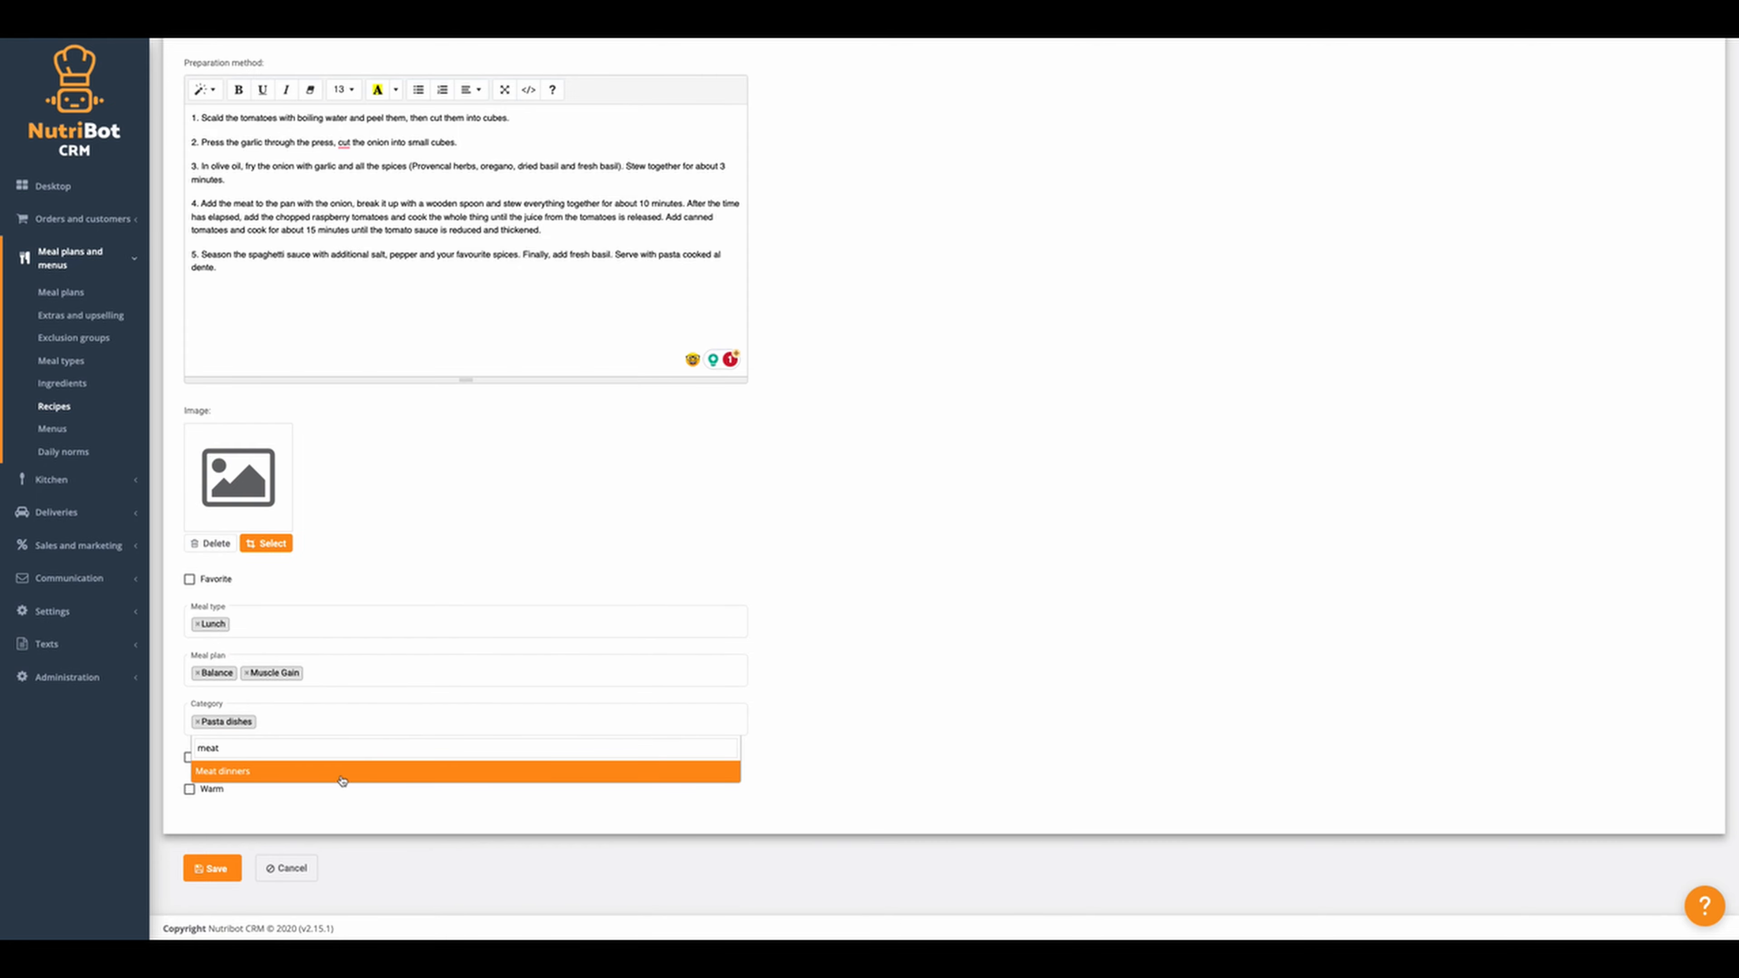
left_click(340, 776)
Mark the recipe as Warm, save it and look over its saved details
left_click(214, 791)
scroll(327, 778, "up", 15)
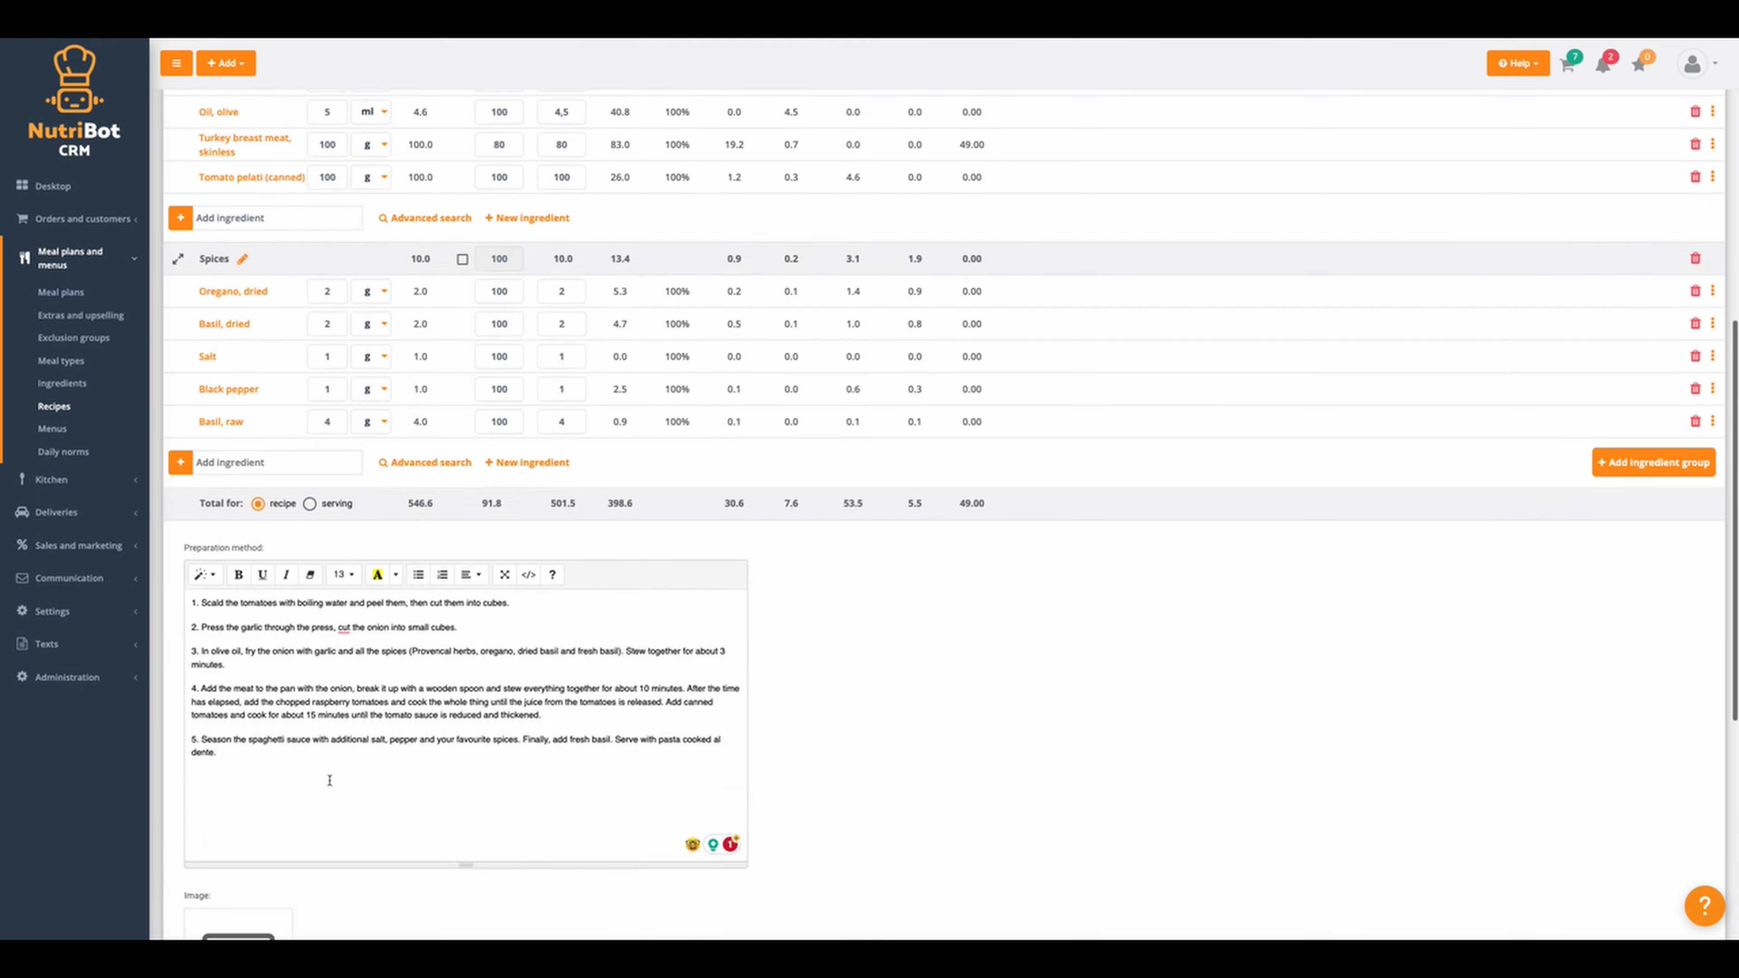
scroll(353, 693, "down", 10)
scroll(353, 694, "down", 5)
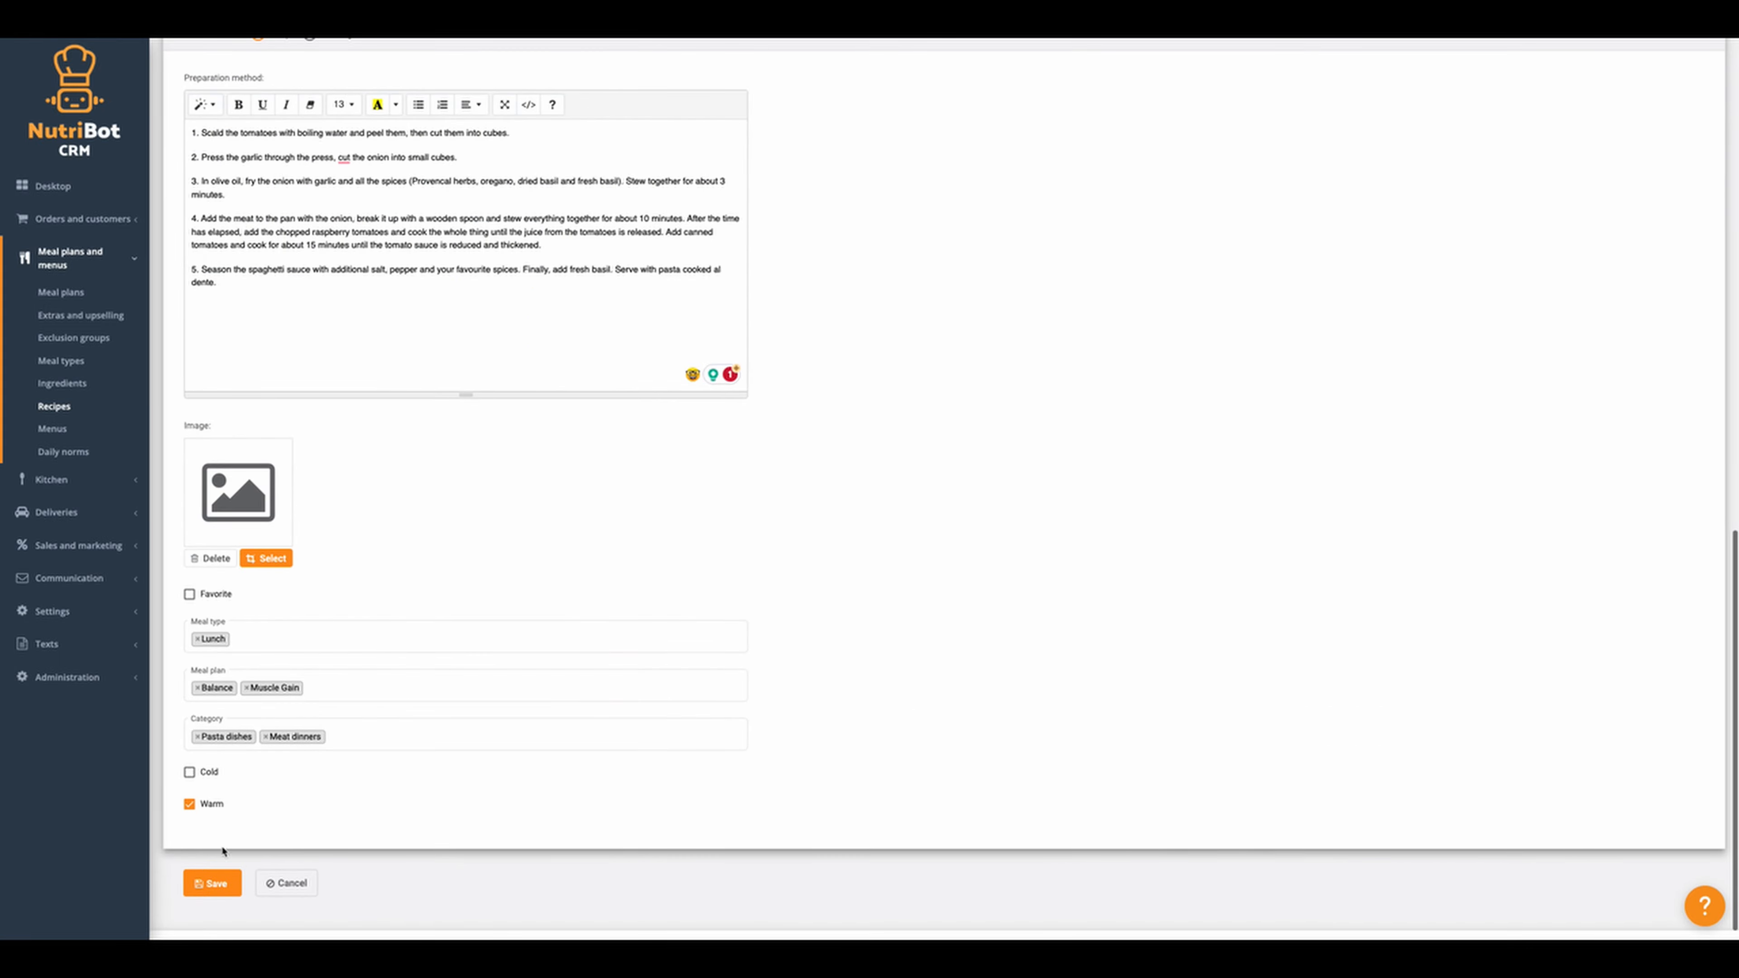
left_click(206, 882)
scroll(575, 612, "down", 15)
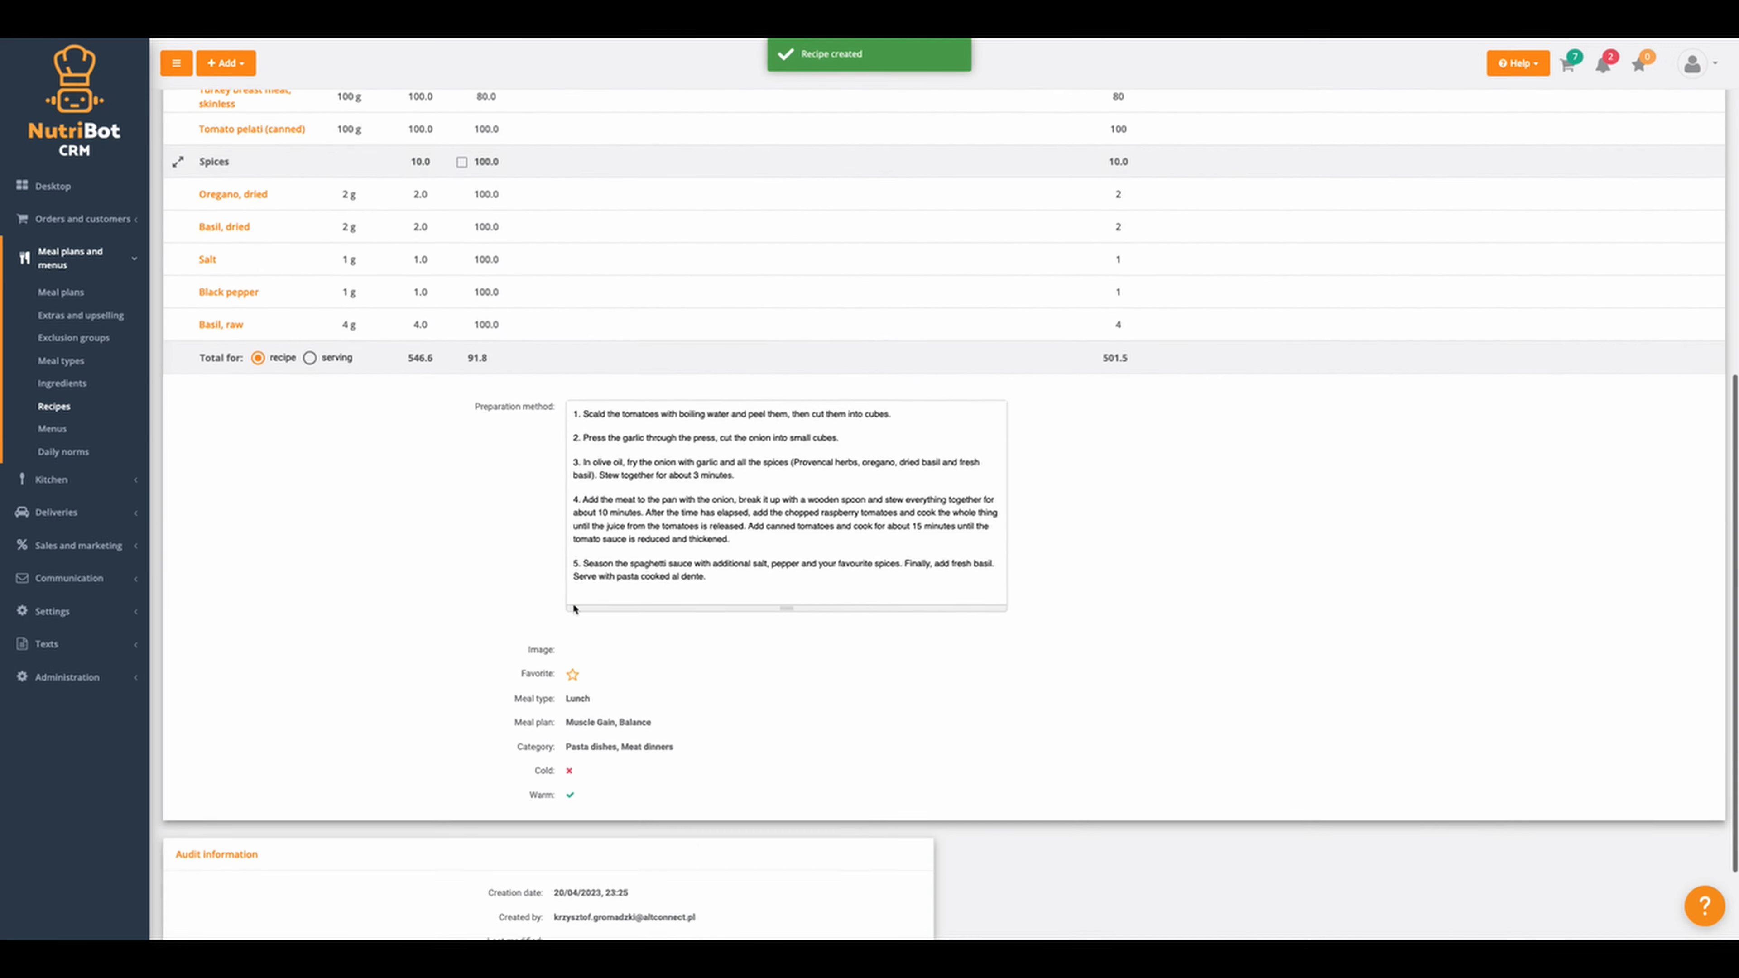
scroll(574, 609, "up", 15)
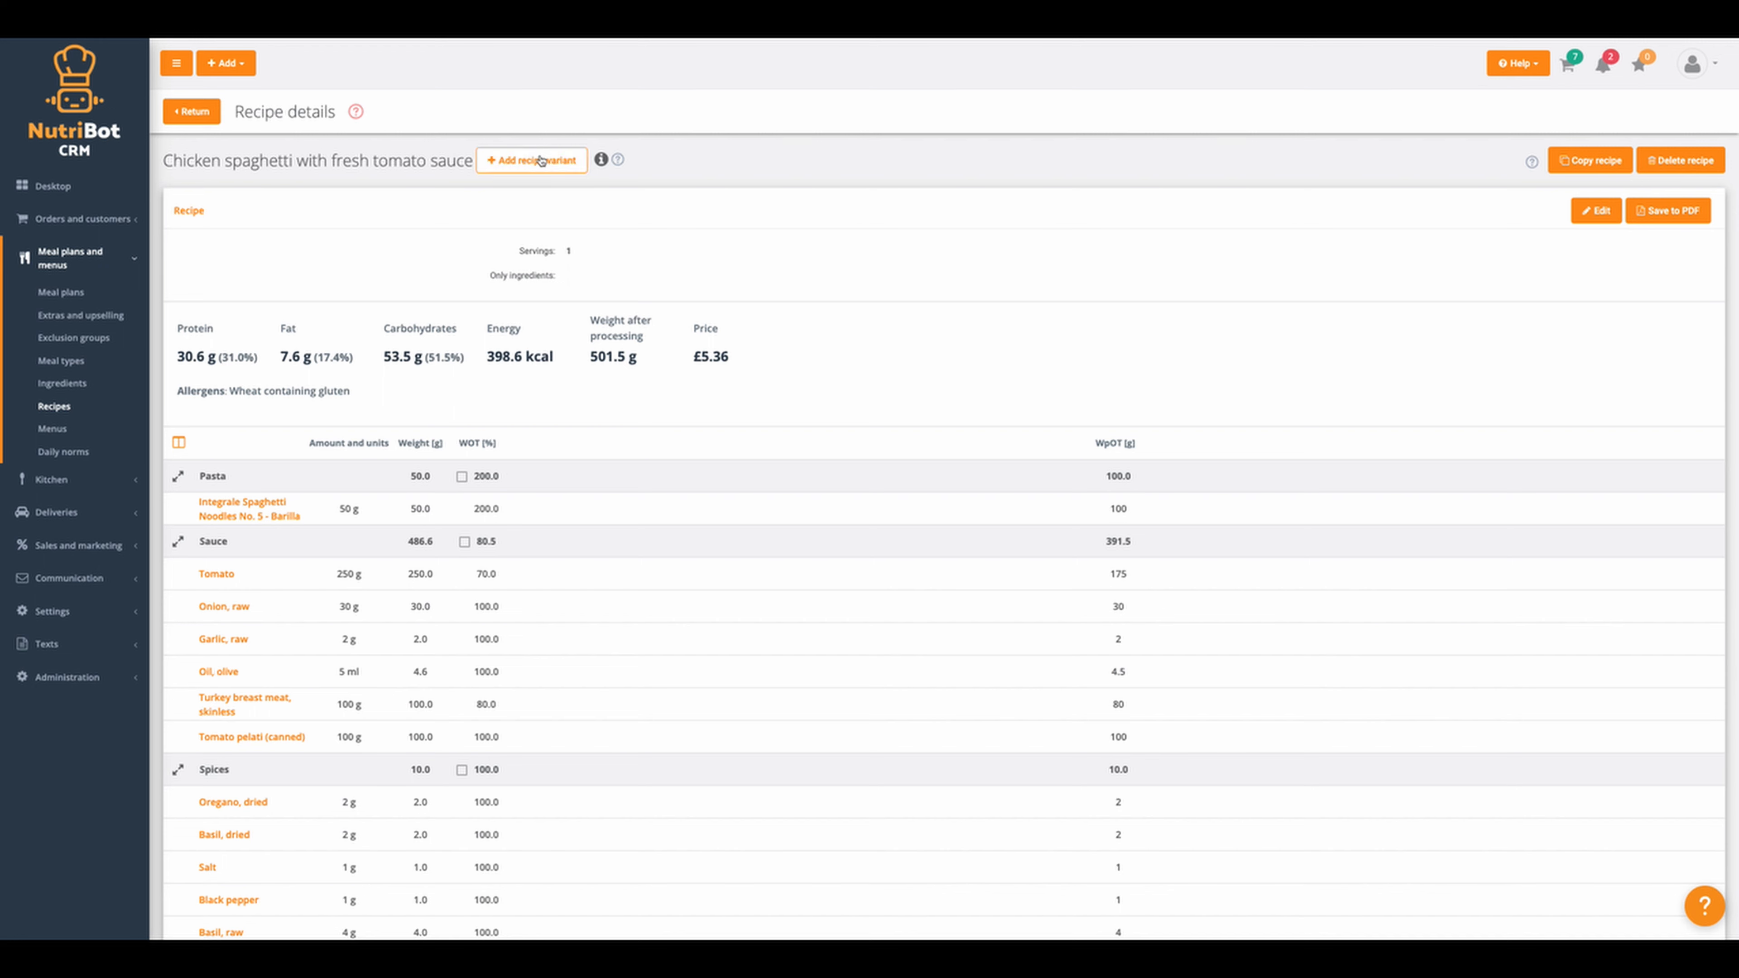
Read the help guide on adding recipe variants, including the shared preparation method and the presentation on kitchen reports
left_click(619, 160)
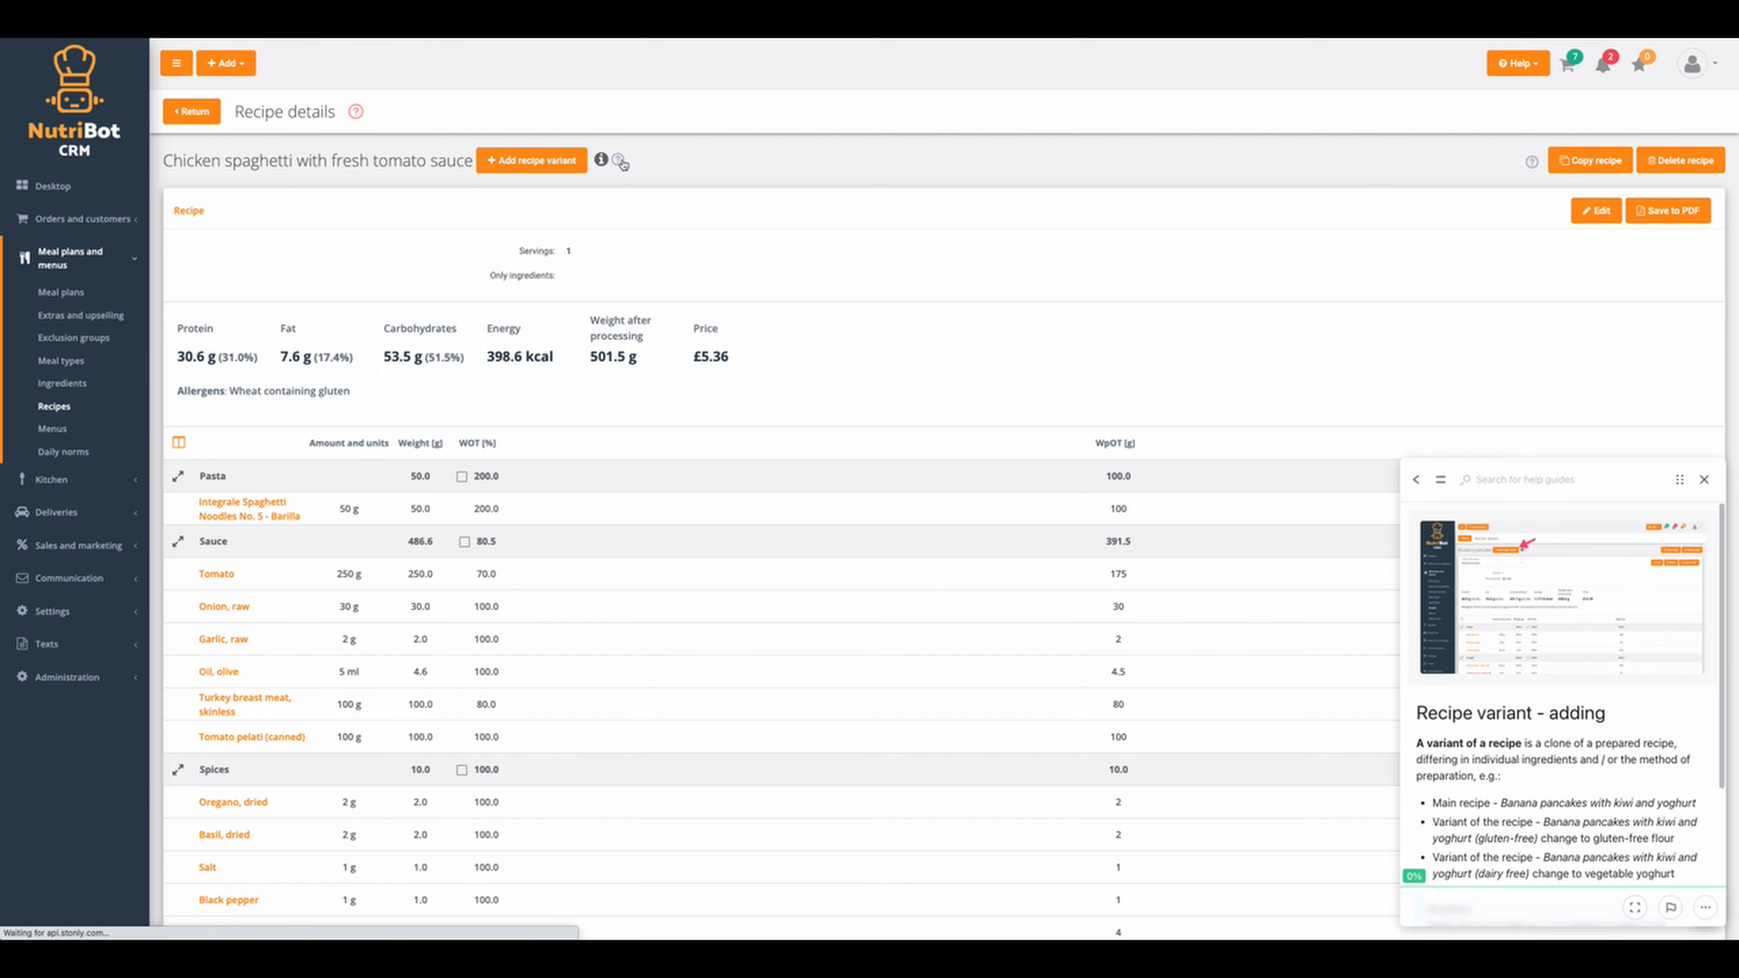
scroll(1510, 760, "down", 2)
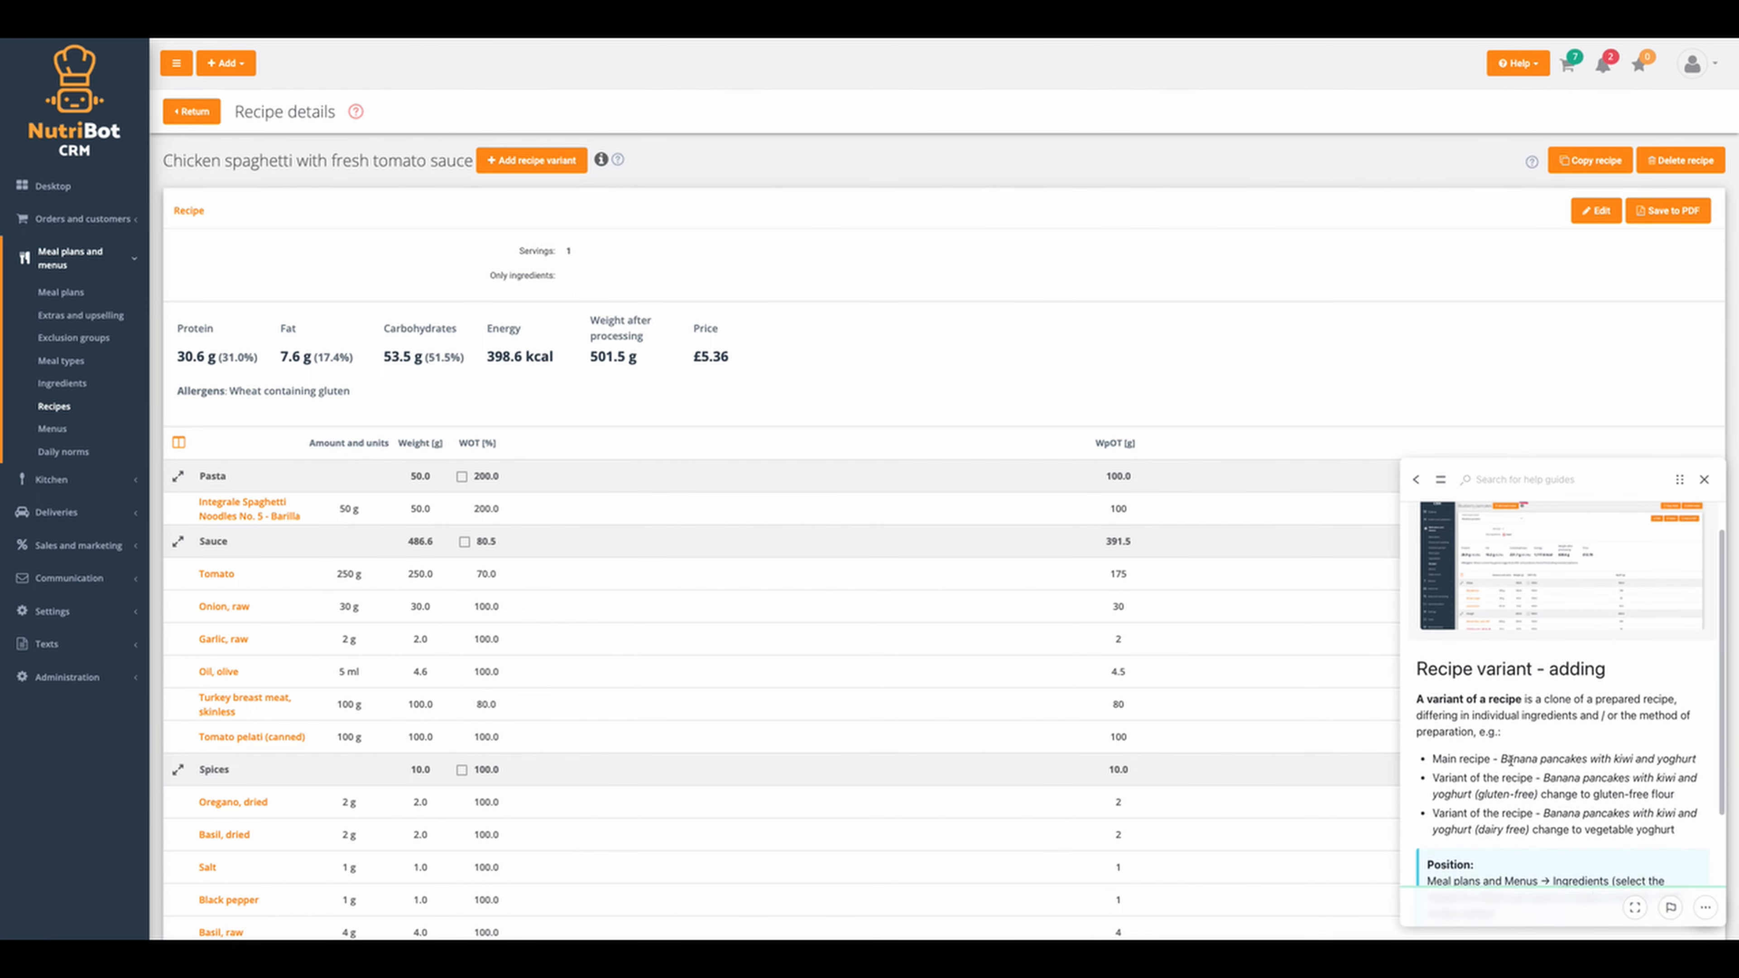
scroll(1536, 650, "up", 2)
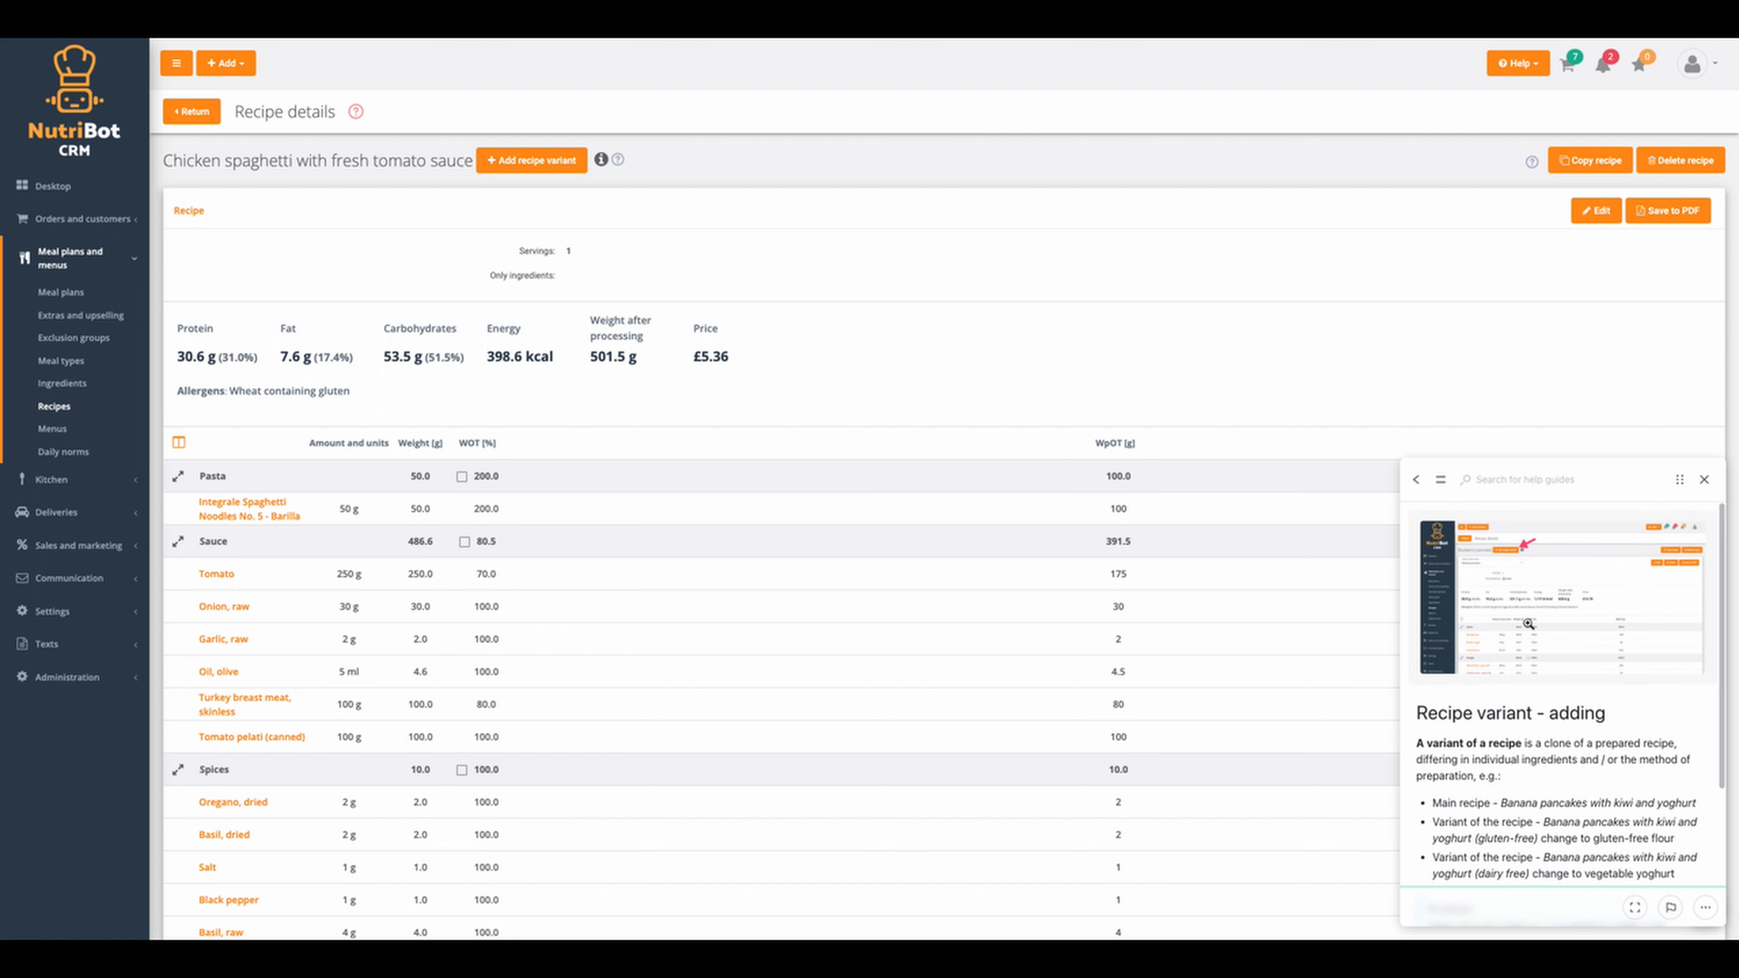
scroll(1523, 738, "down", 3)
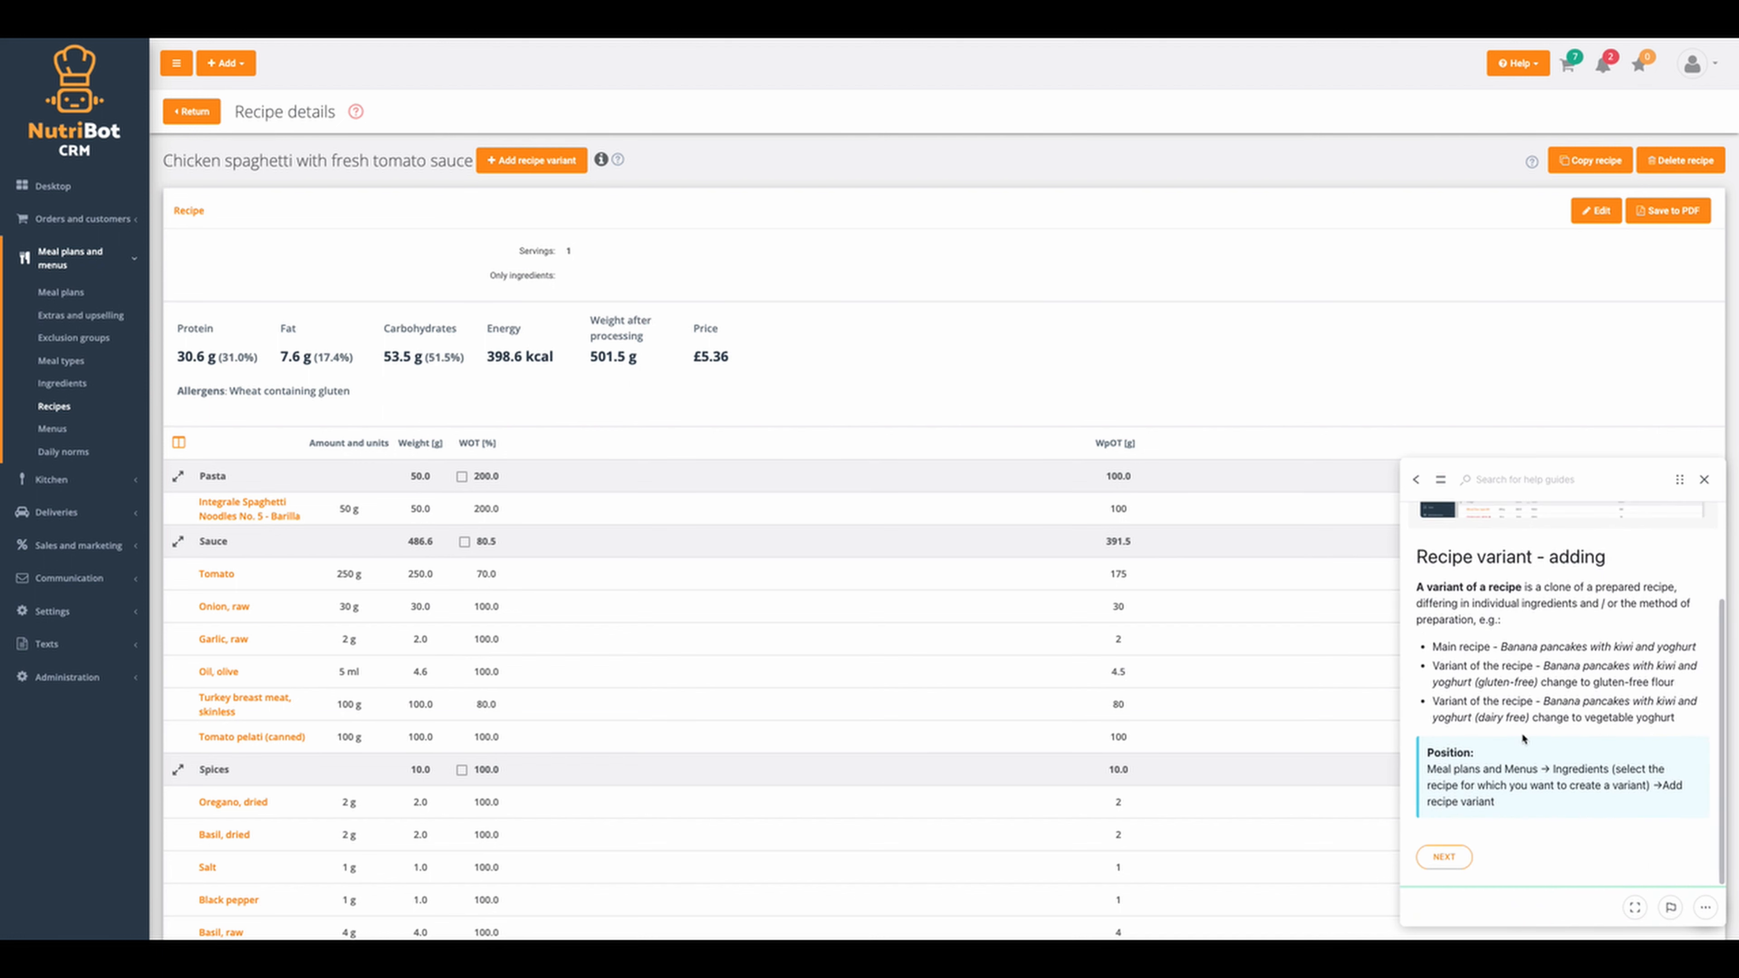
left_click(1452, 857)
left_click(1494, 856)
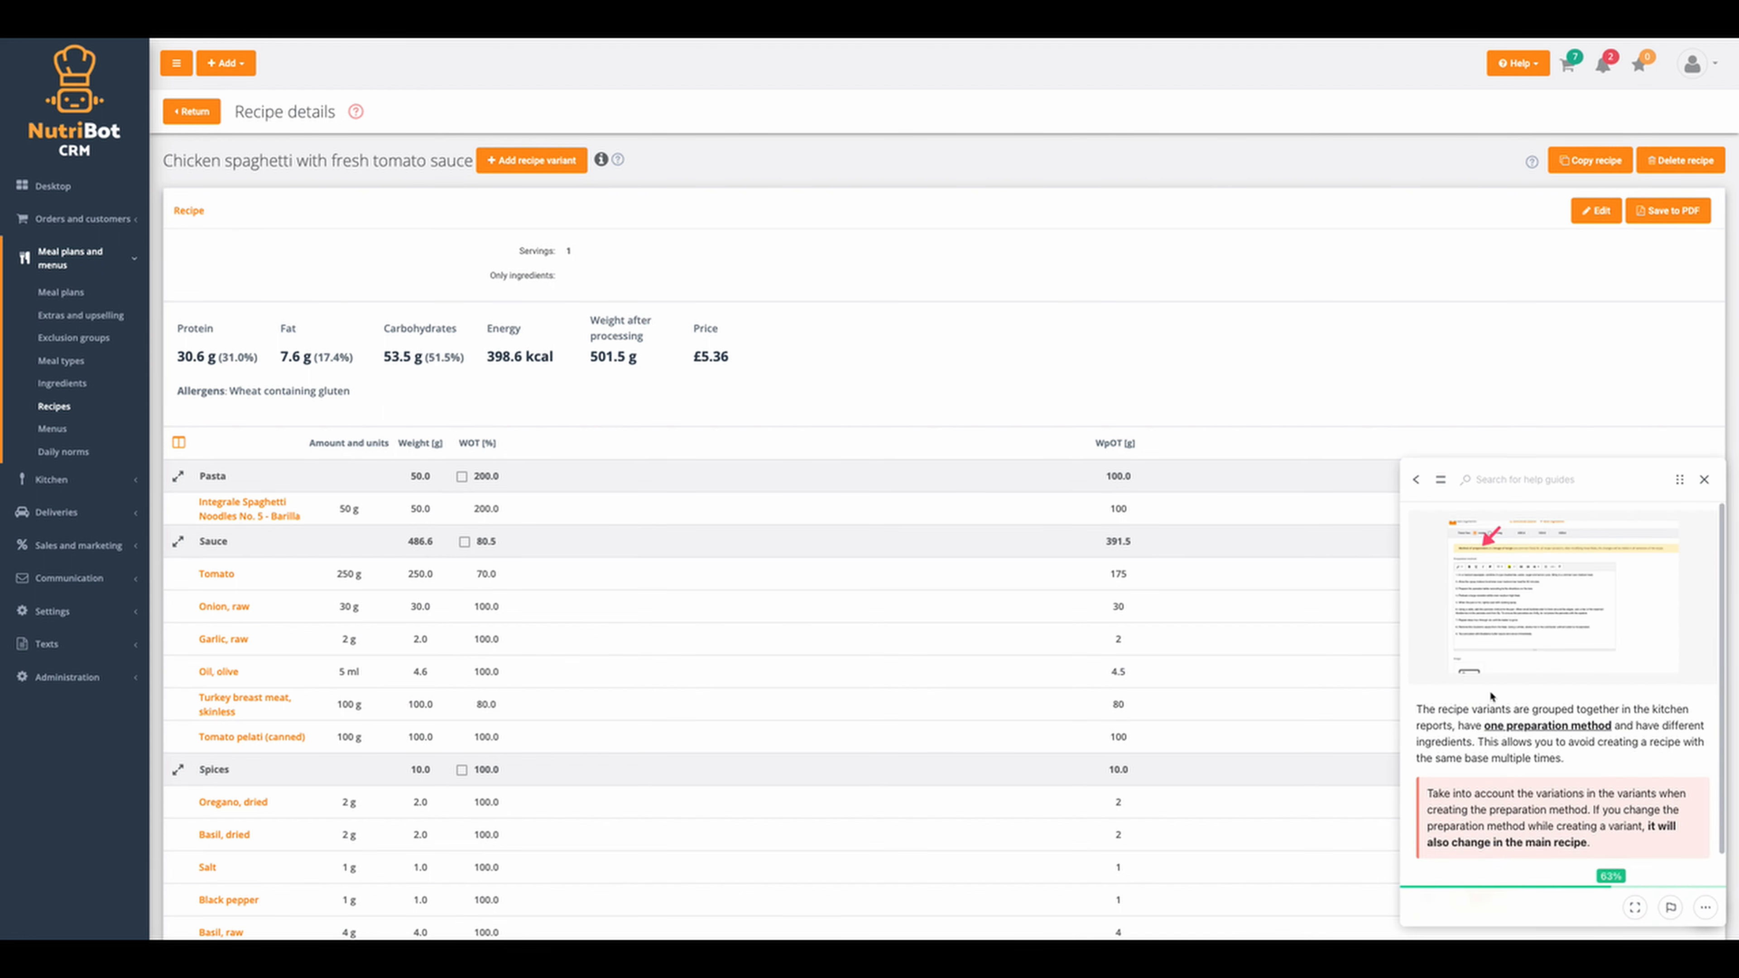
left_click(1482, 857)
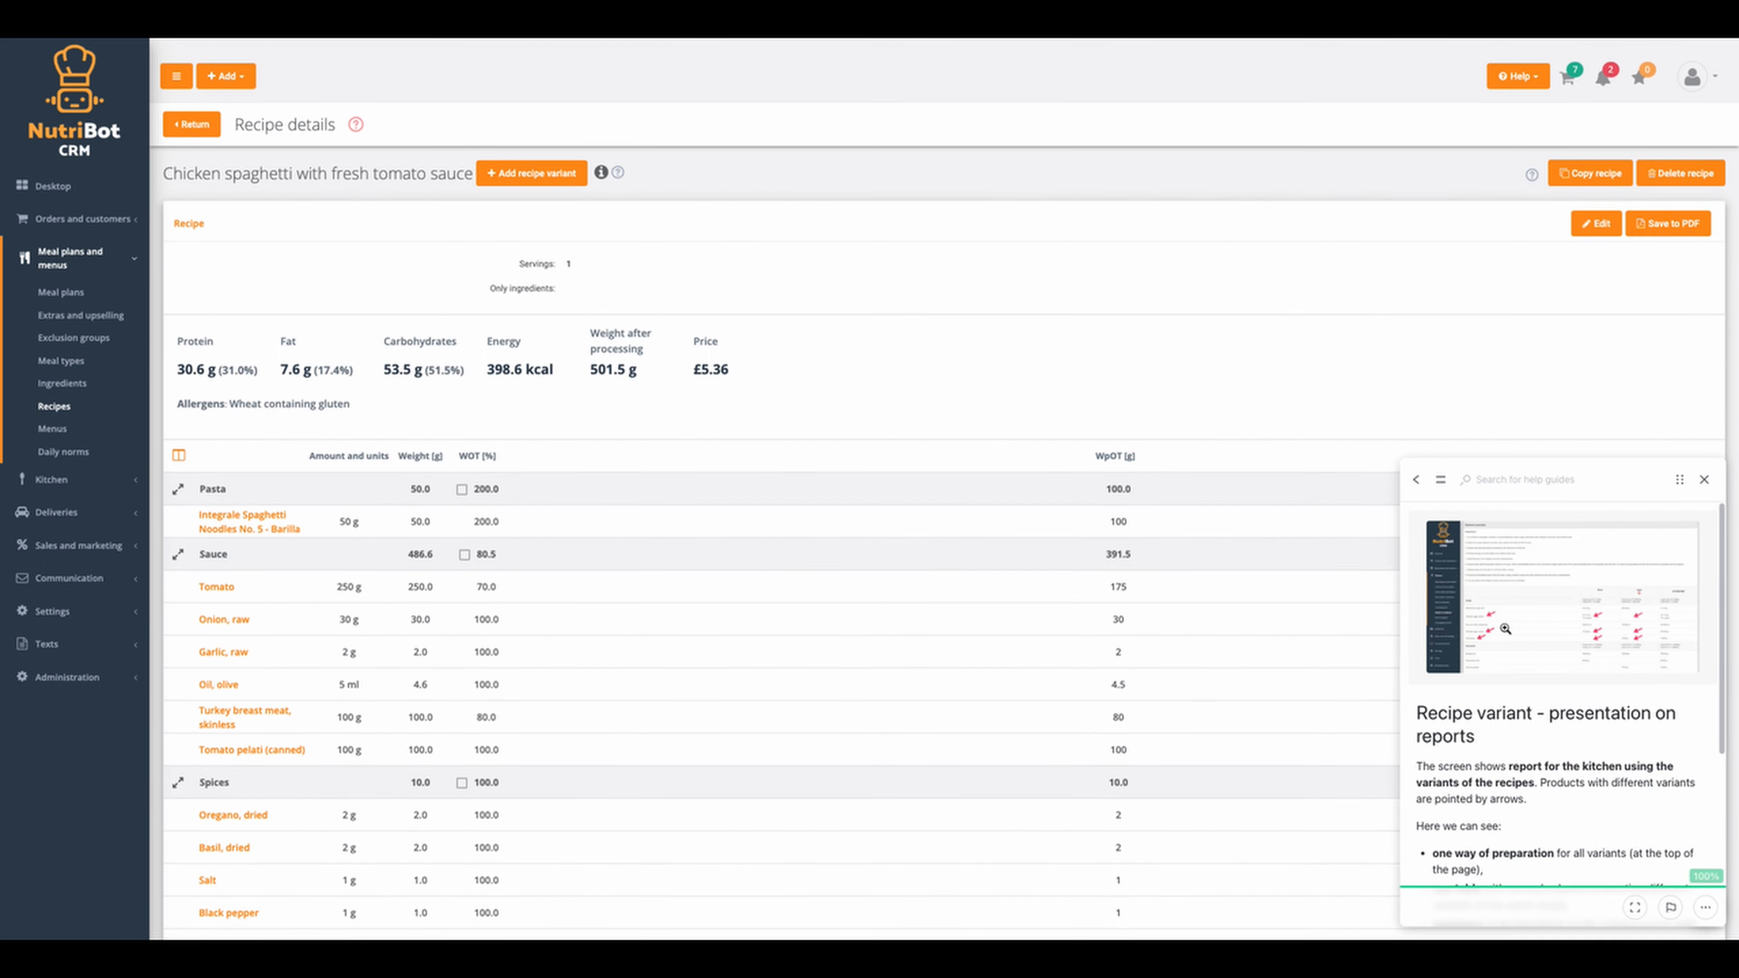
scroll(1482, 821, "down", 5)
left_click(1433, 860)
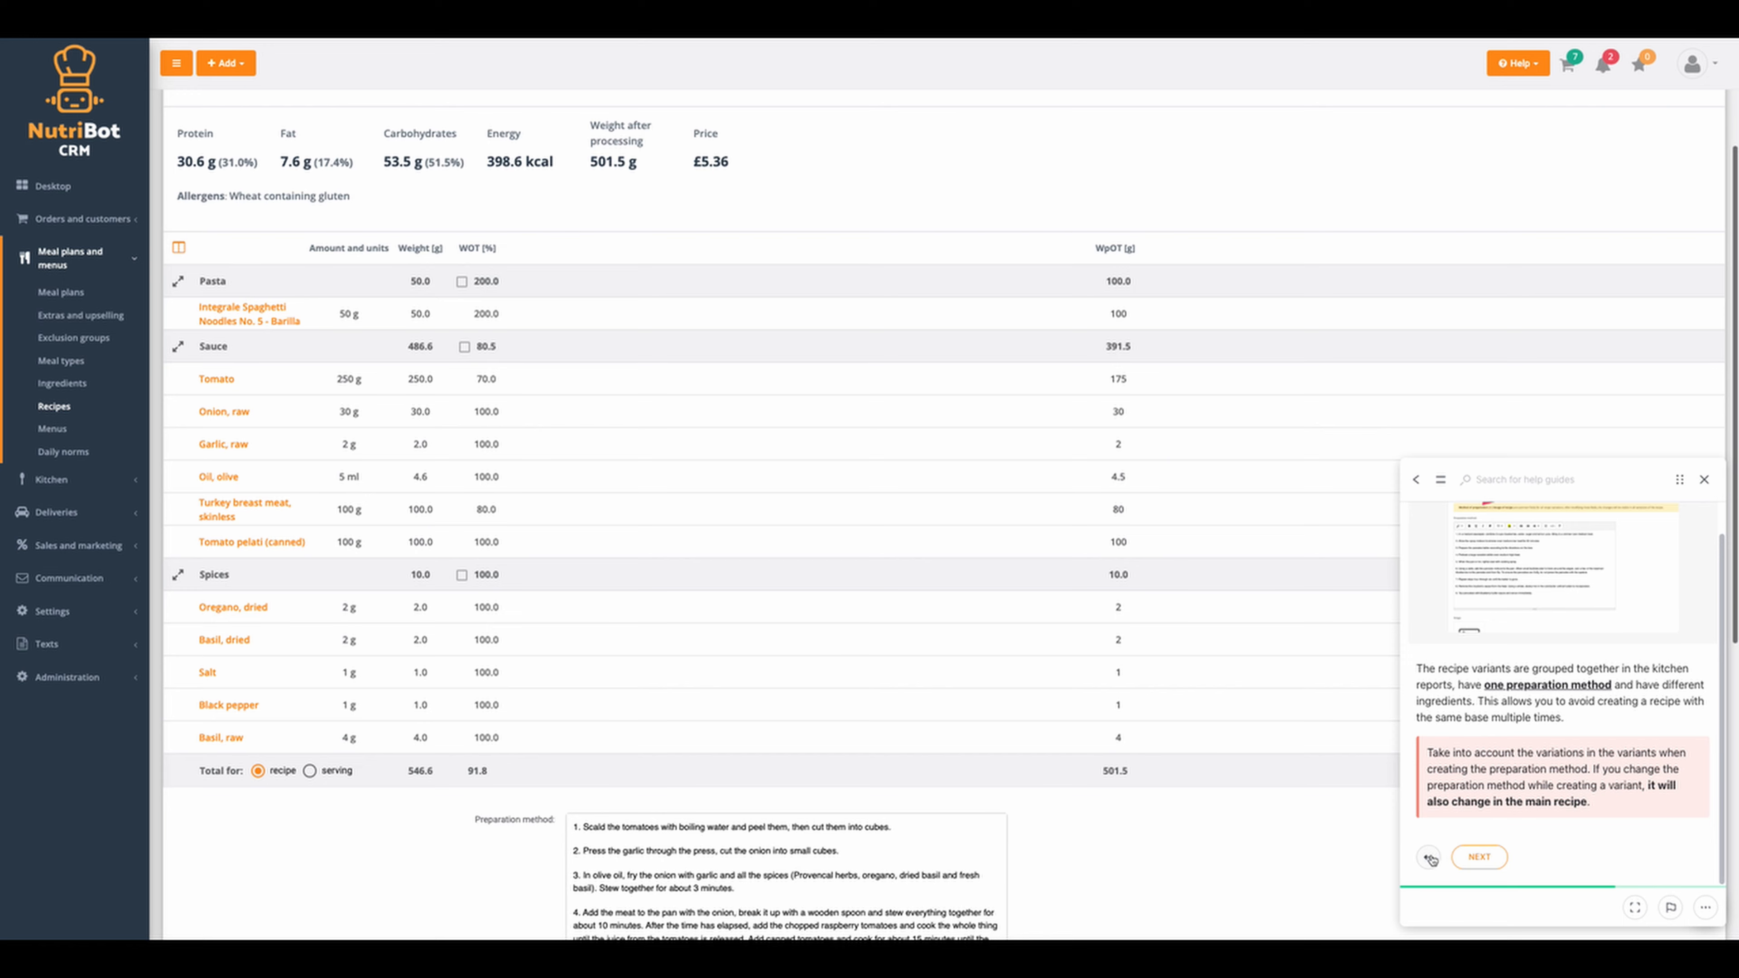
left_click(1431, 858)
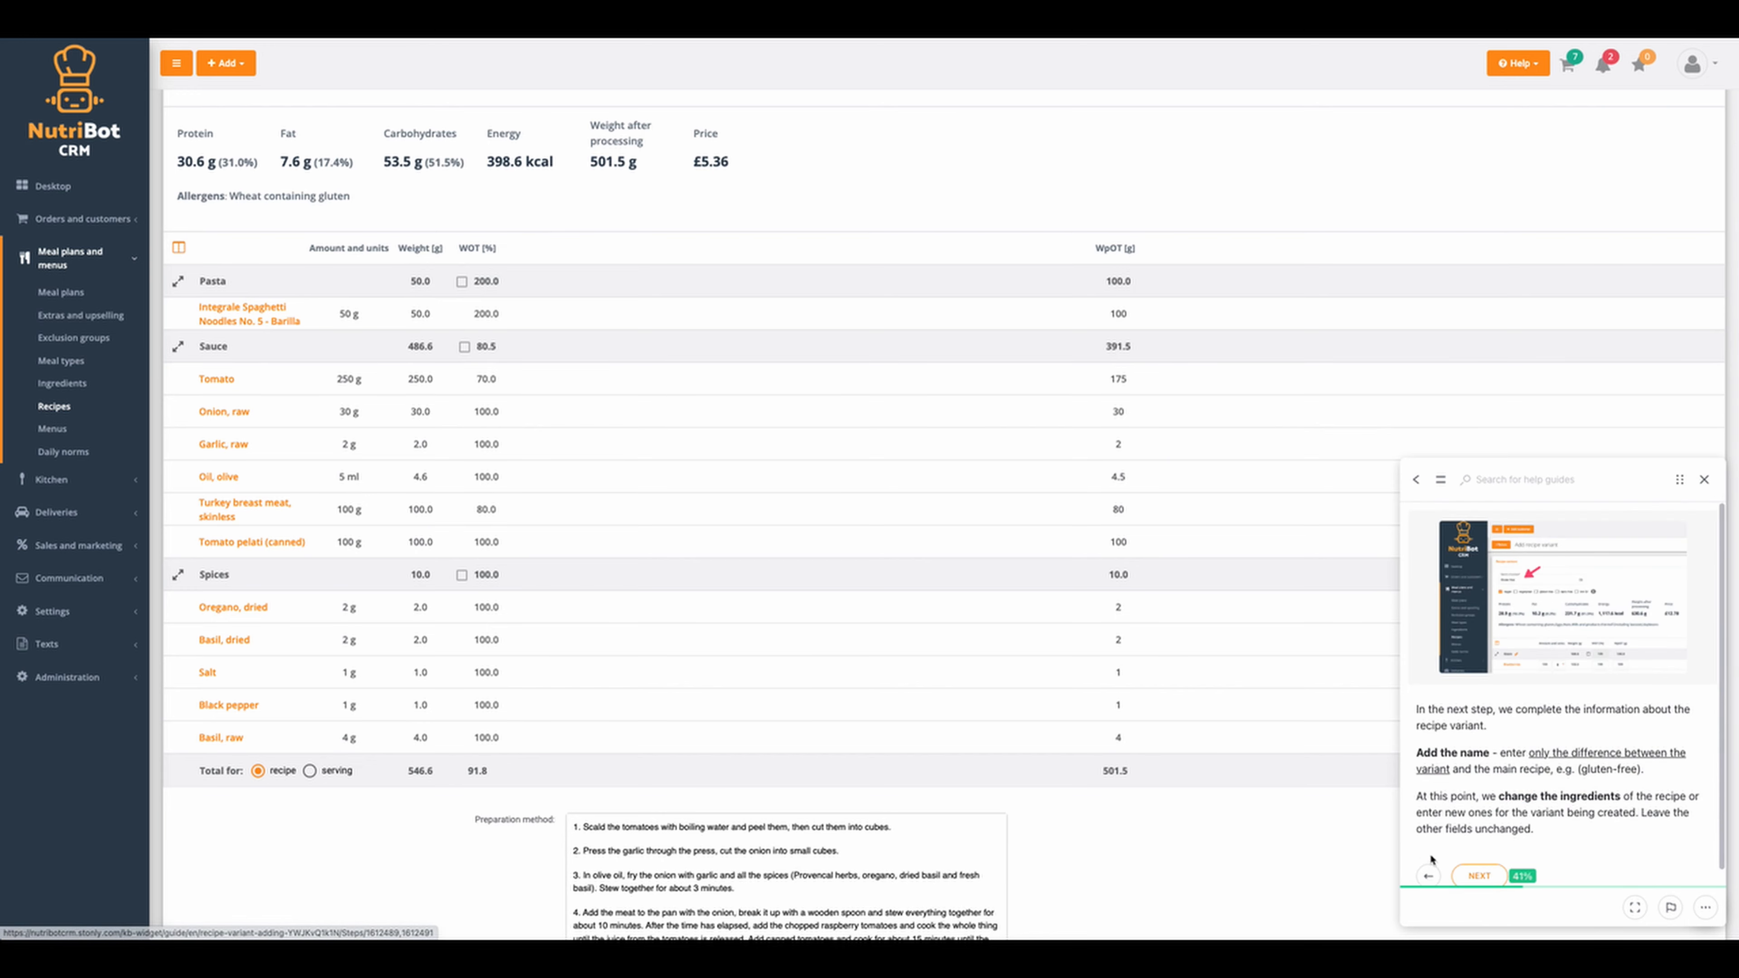
left_click(1431, 858)
scroll(880, 468, "up", 3)
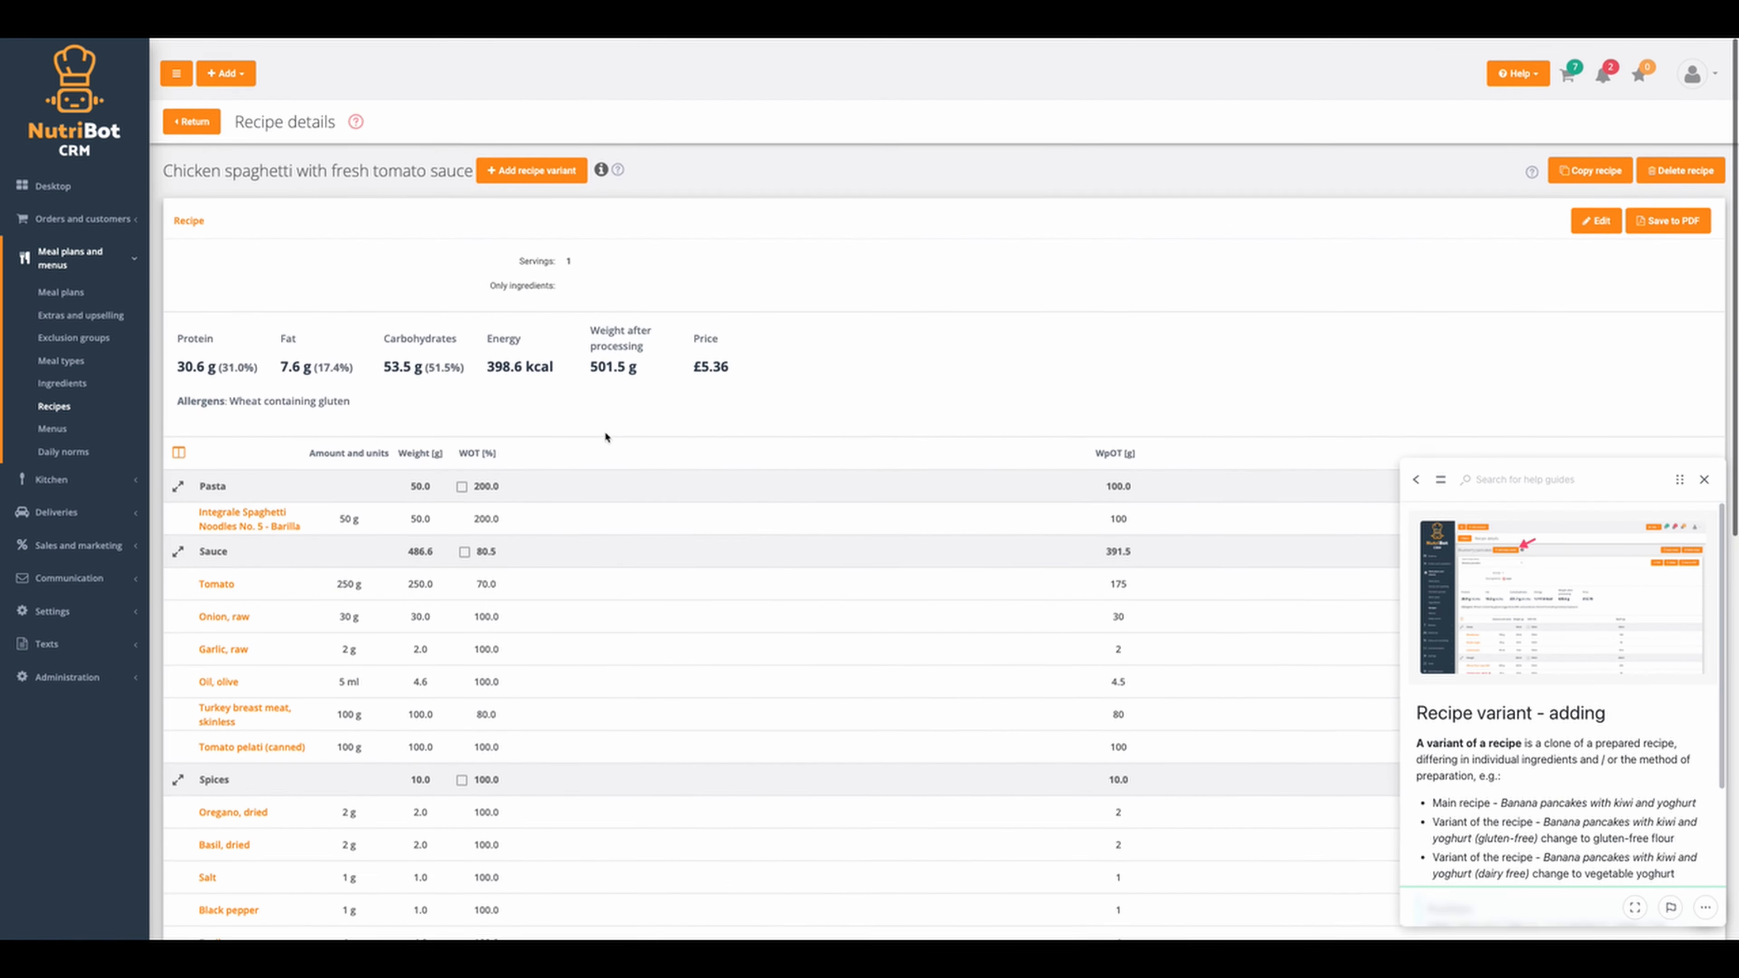
Start a variant of the chicken spaghetti recipe named "Gluten free" and mark it as gluten-free
left_click(550, 156)
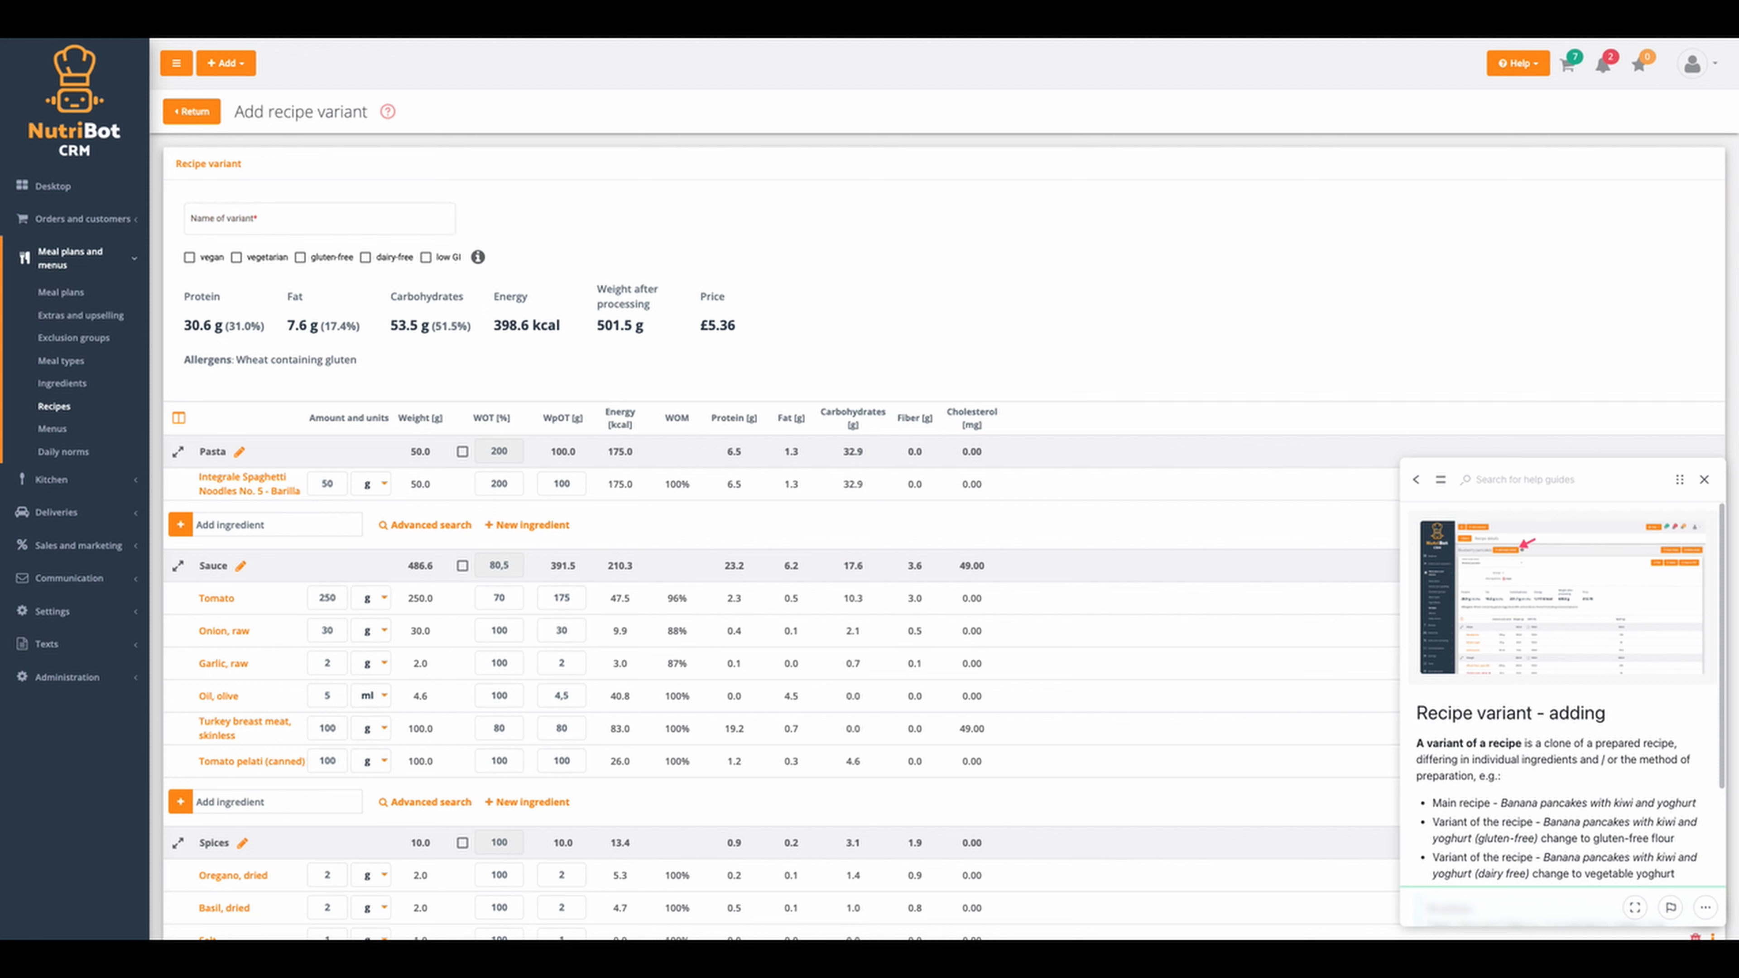
left_click(288, 222)
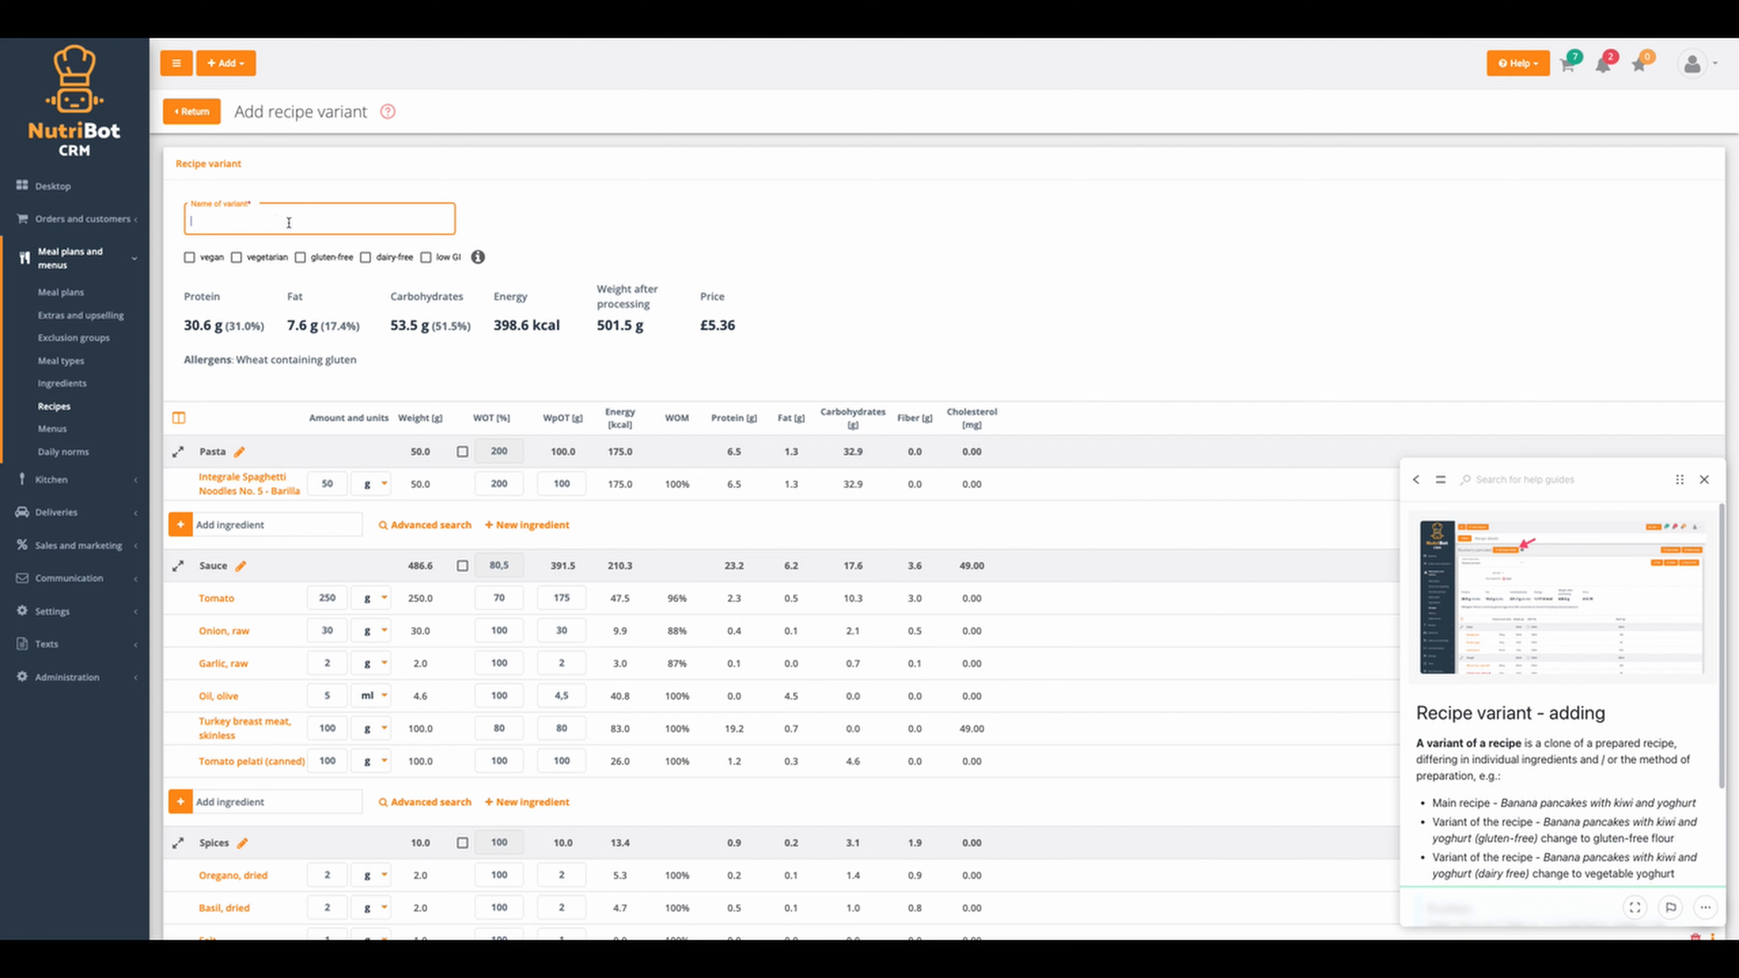
type("Gluten free")
left_click(549, 192)
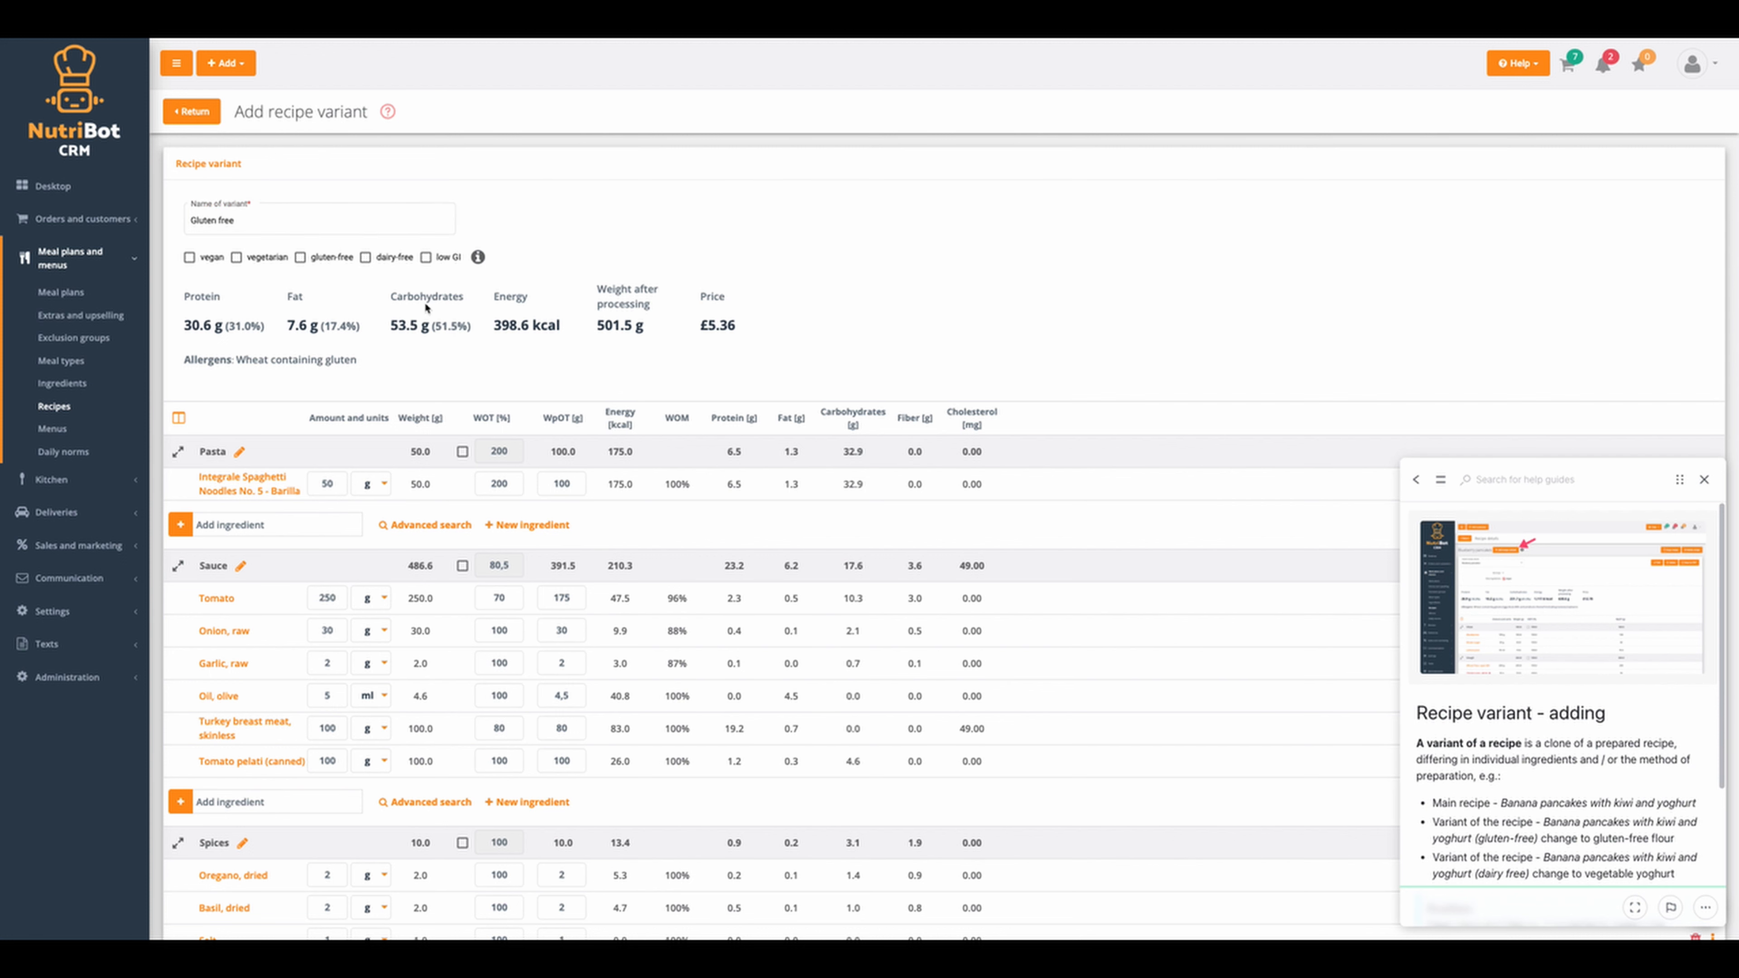
left_click(299, 258)
Delete the Integrale Spaghetti Noodles No. 5 - Barilla ingredient from the variant's Pasta group
scroll(257, 382, "down", 3)
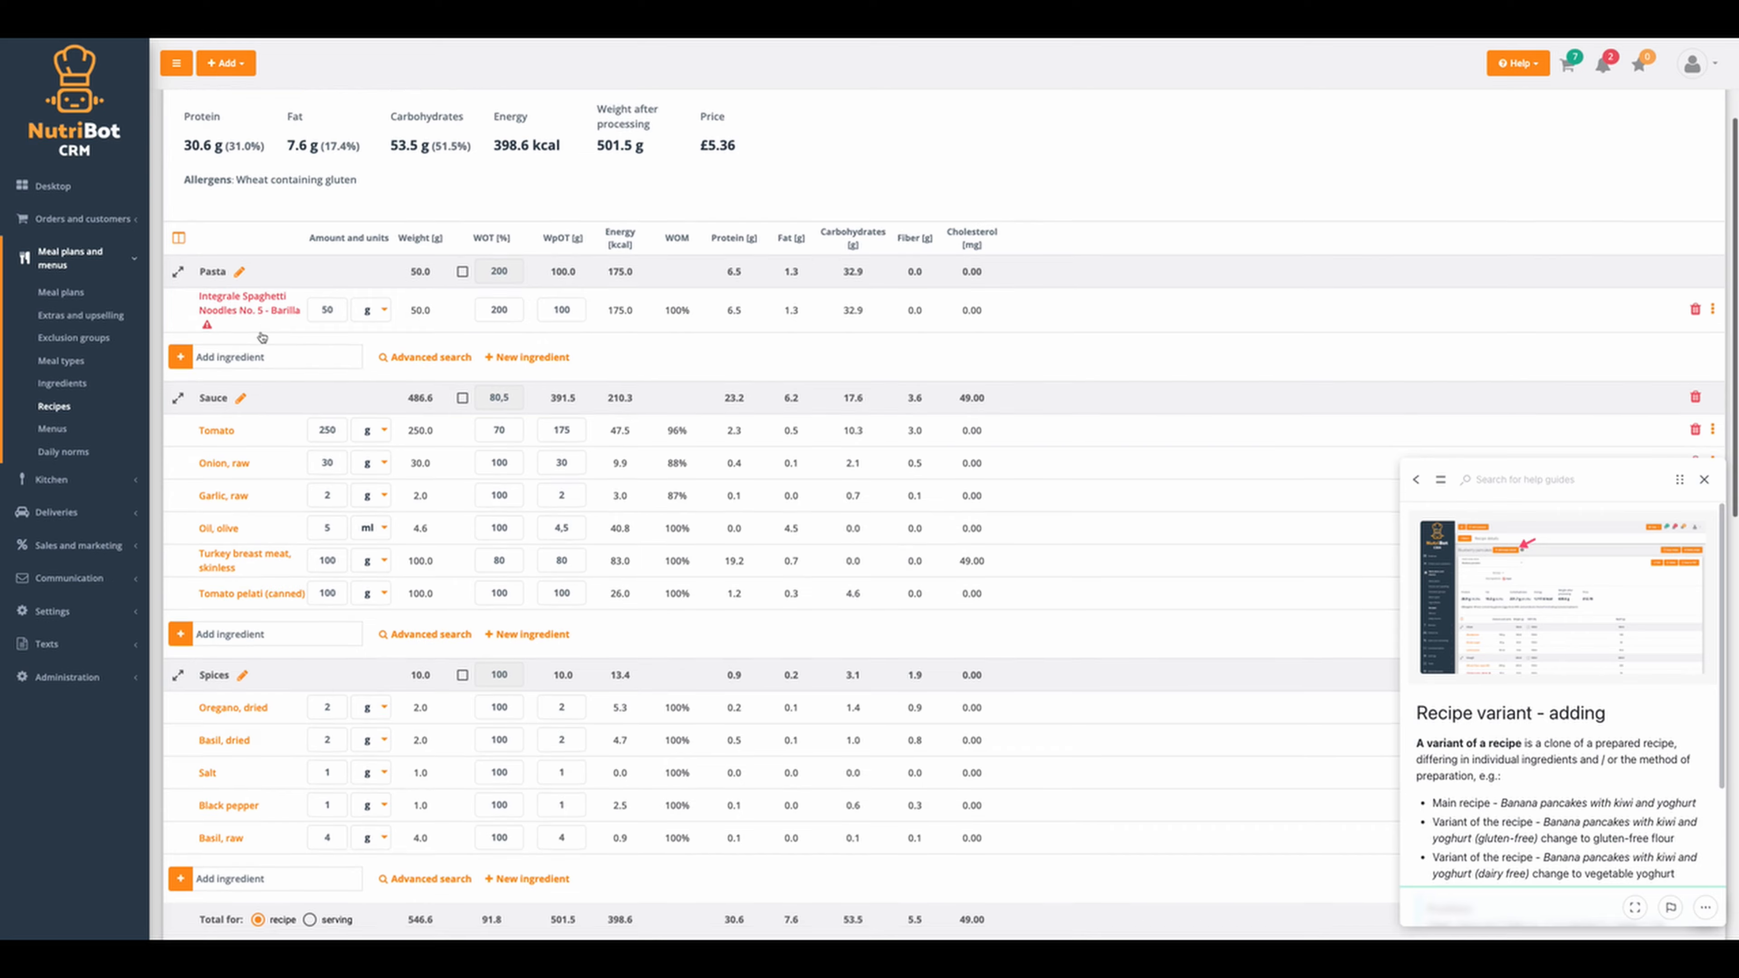
scroll(266, 348, "down", 3)
scroll(265, 348, "up", 2)
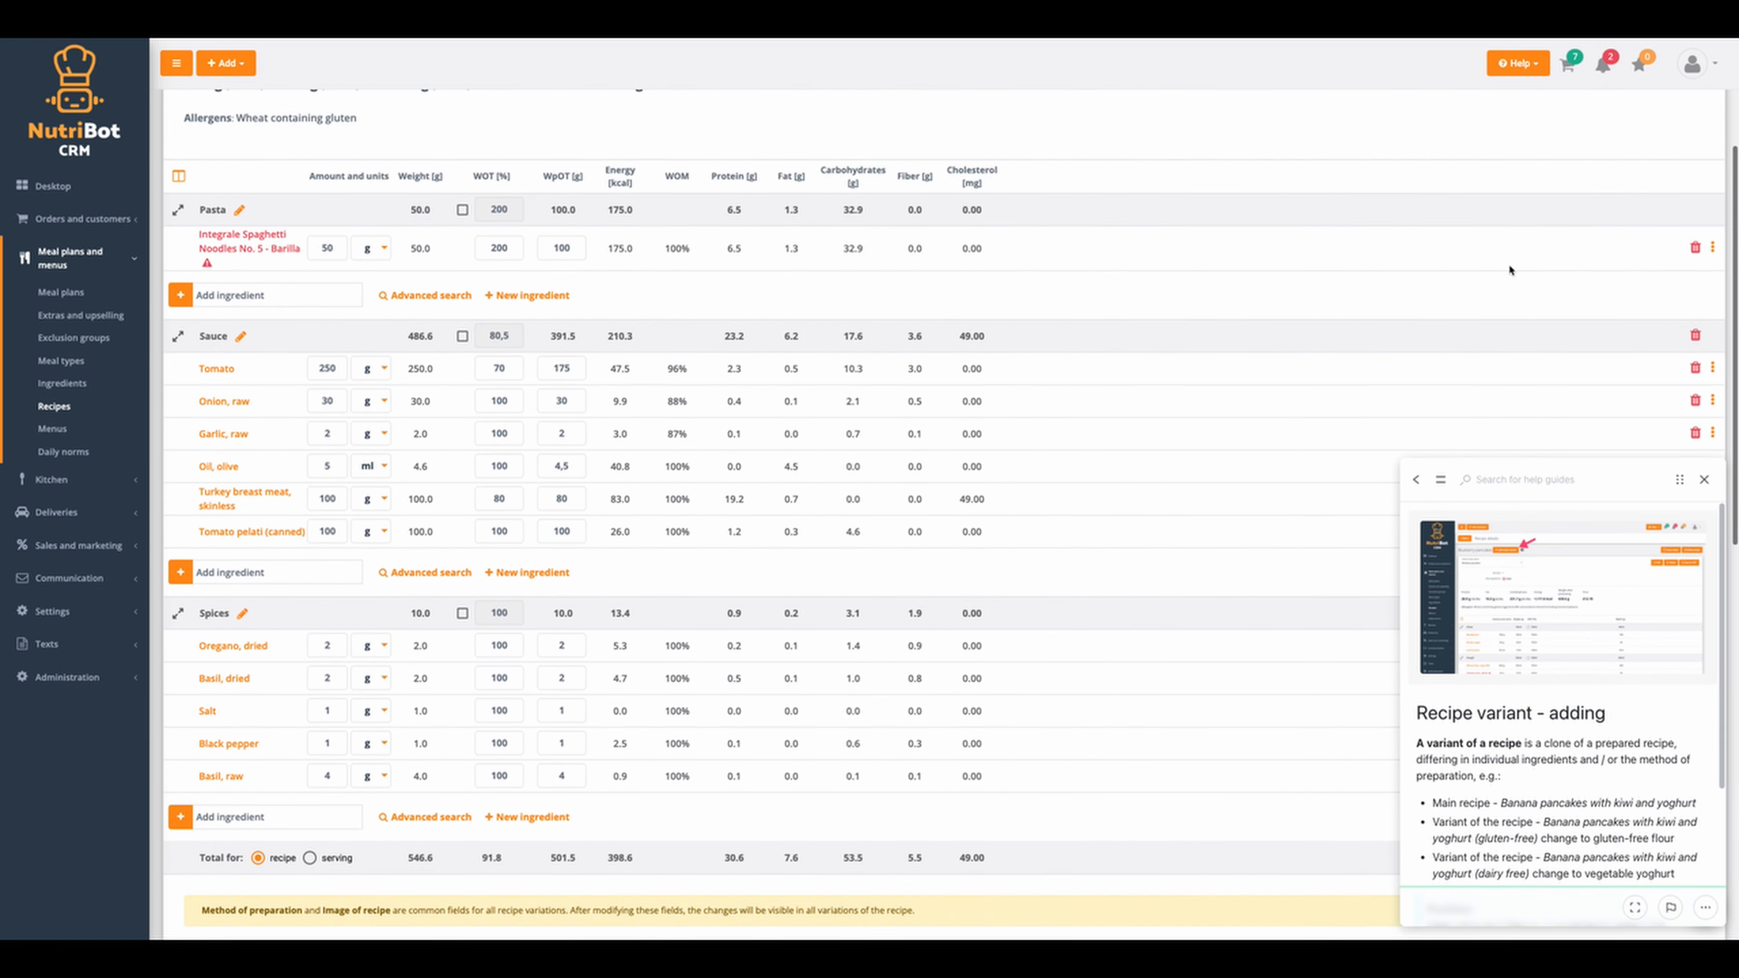
left_click(1694, 250)
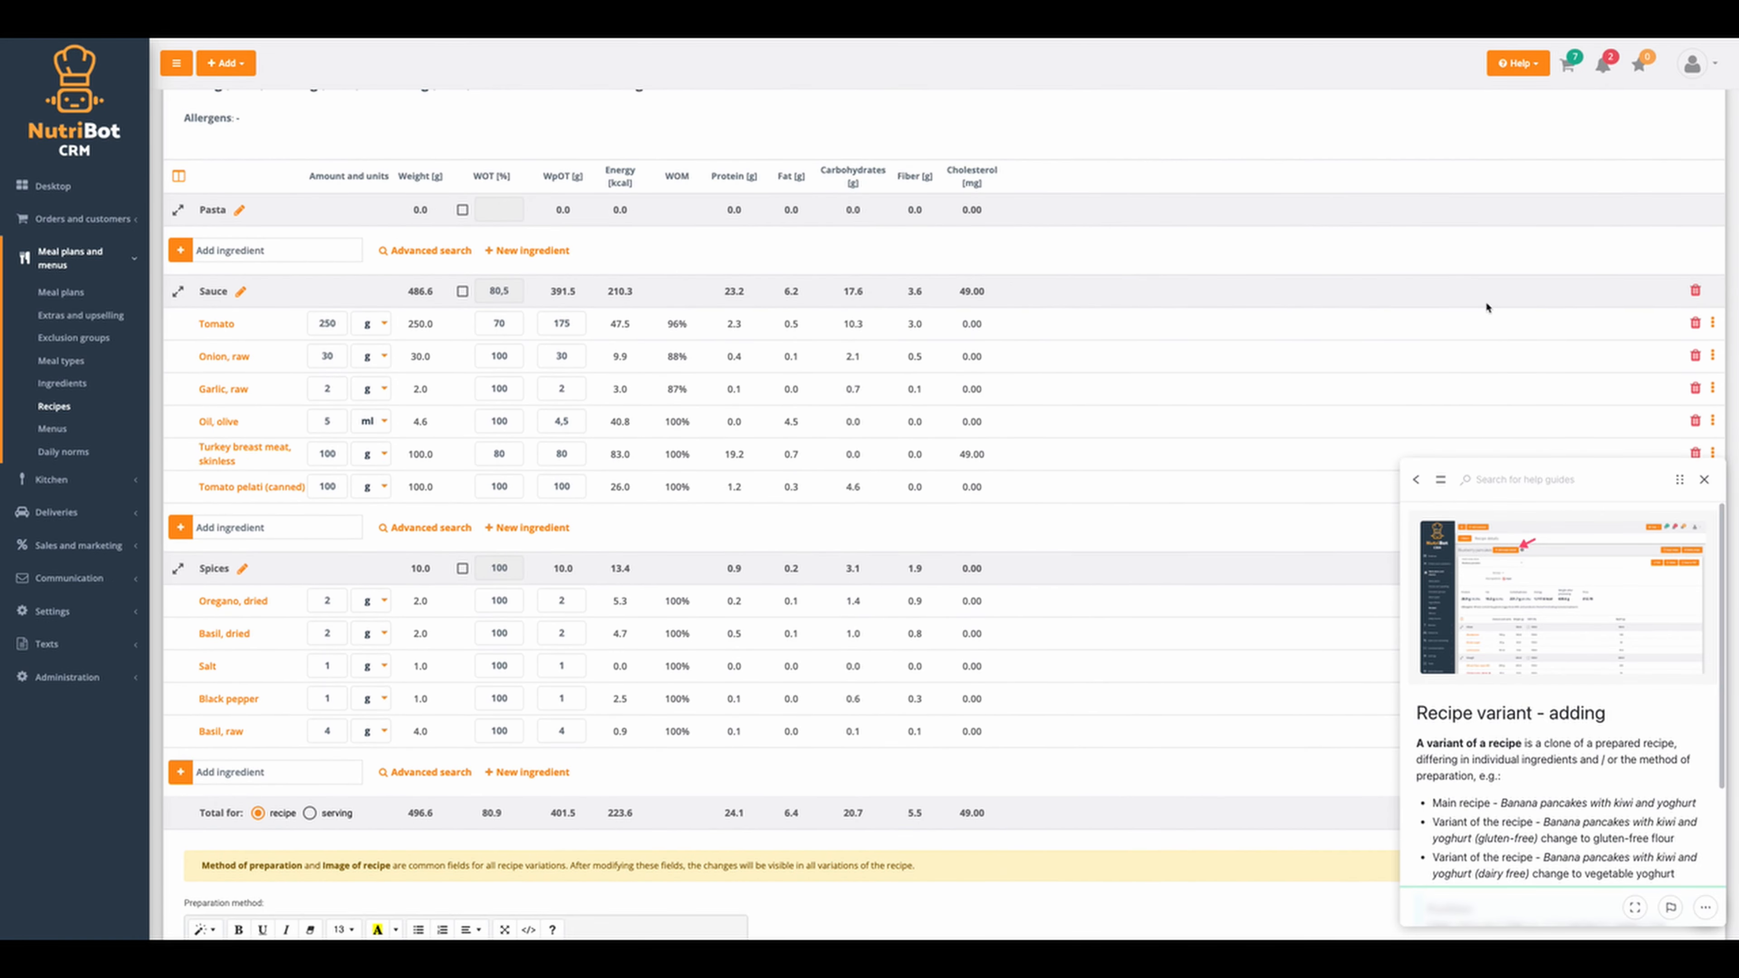
Add "Spaghetti n. 5 pasta gluten free - Barilla" to the Pasta group with an amount of 50 g
left_click(247, 250)
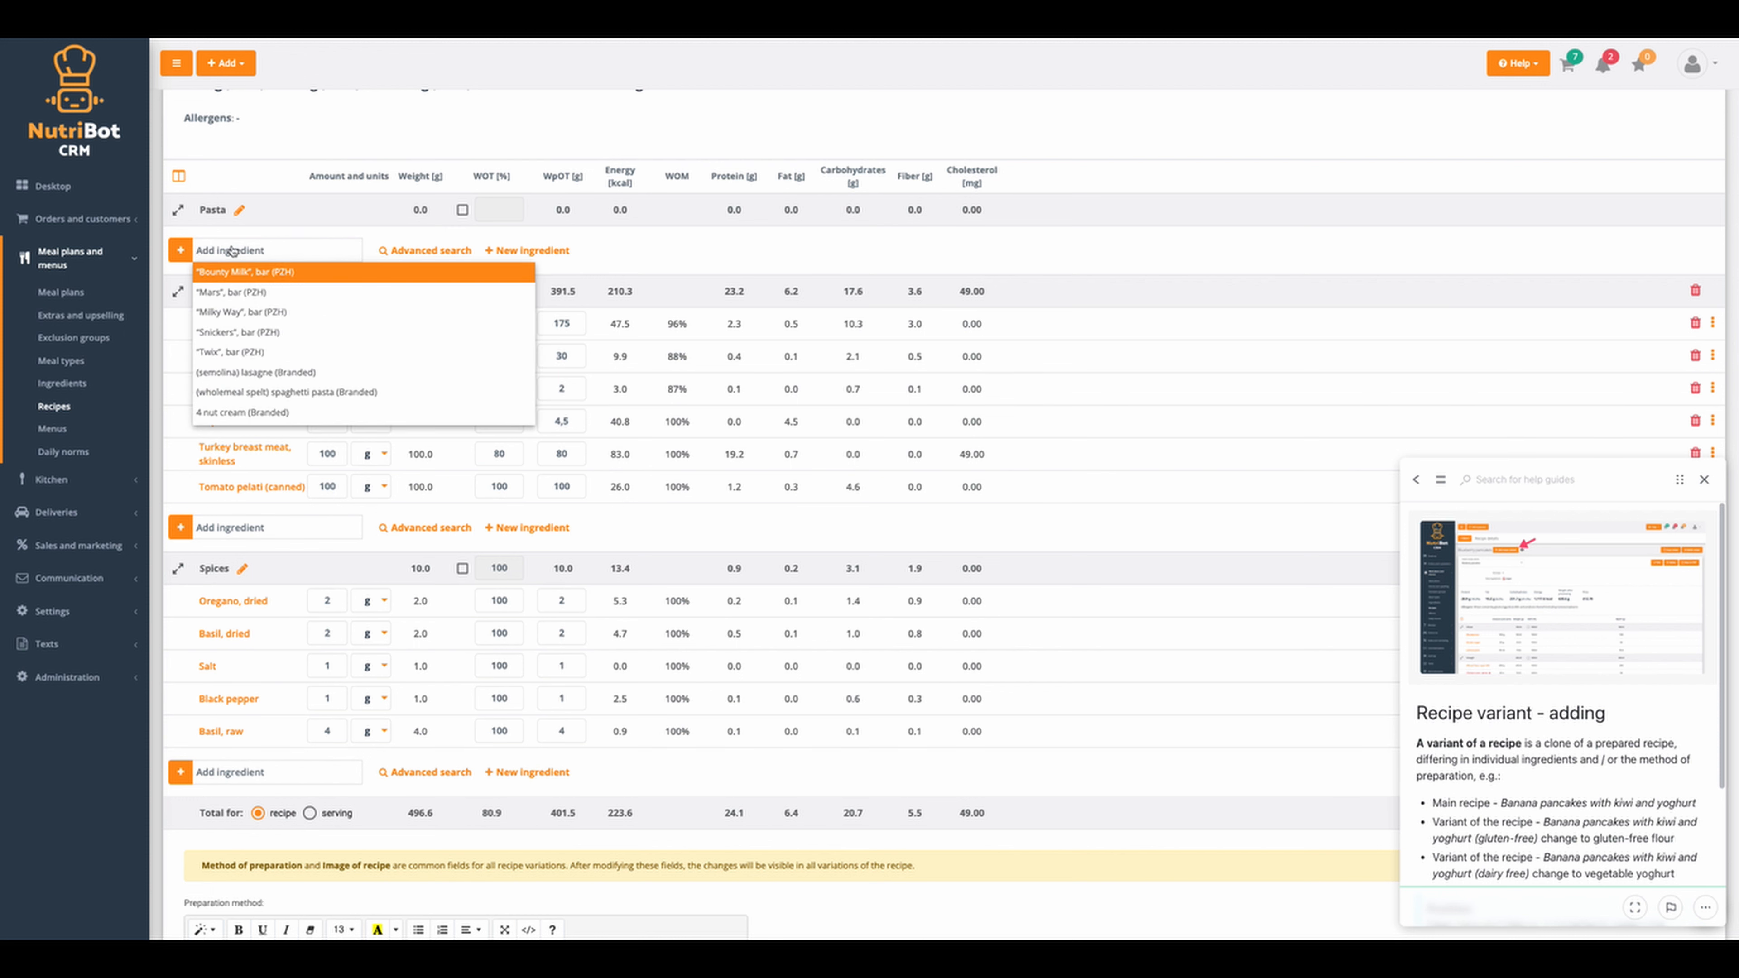
type("s")
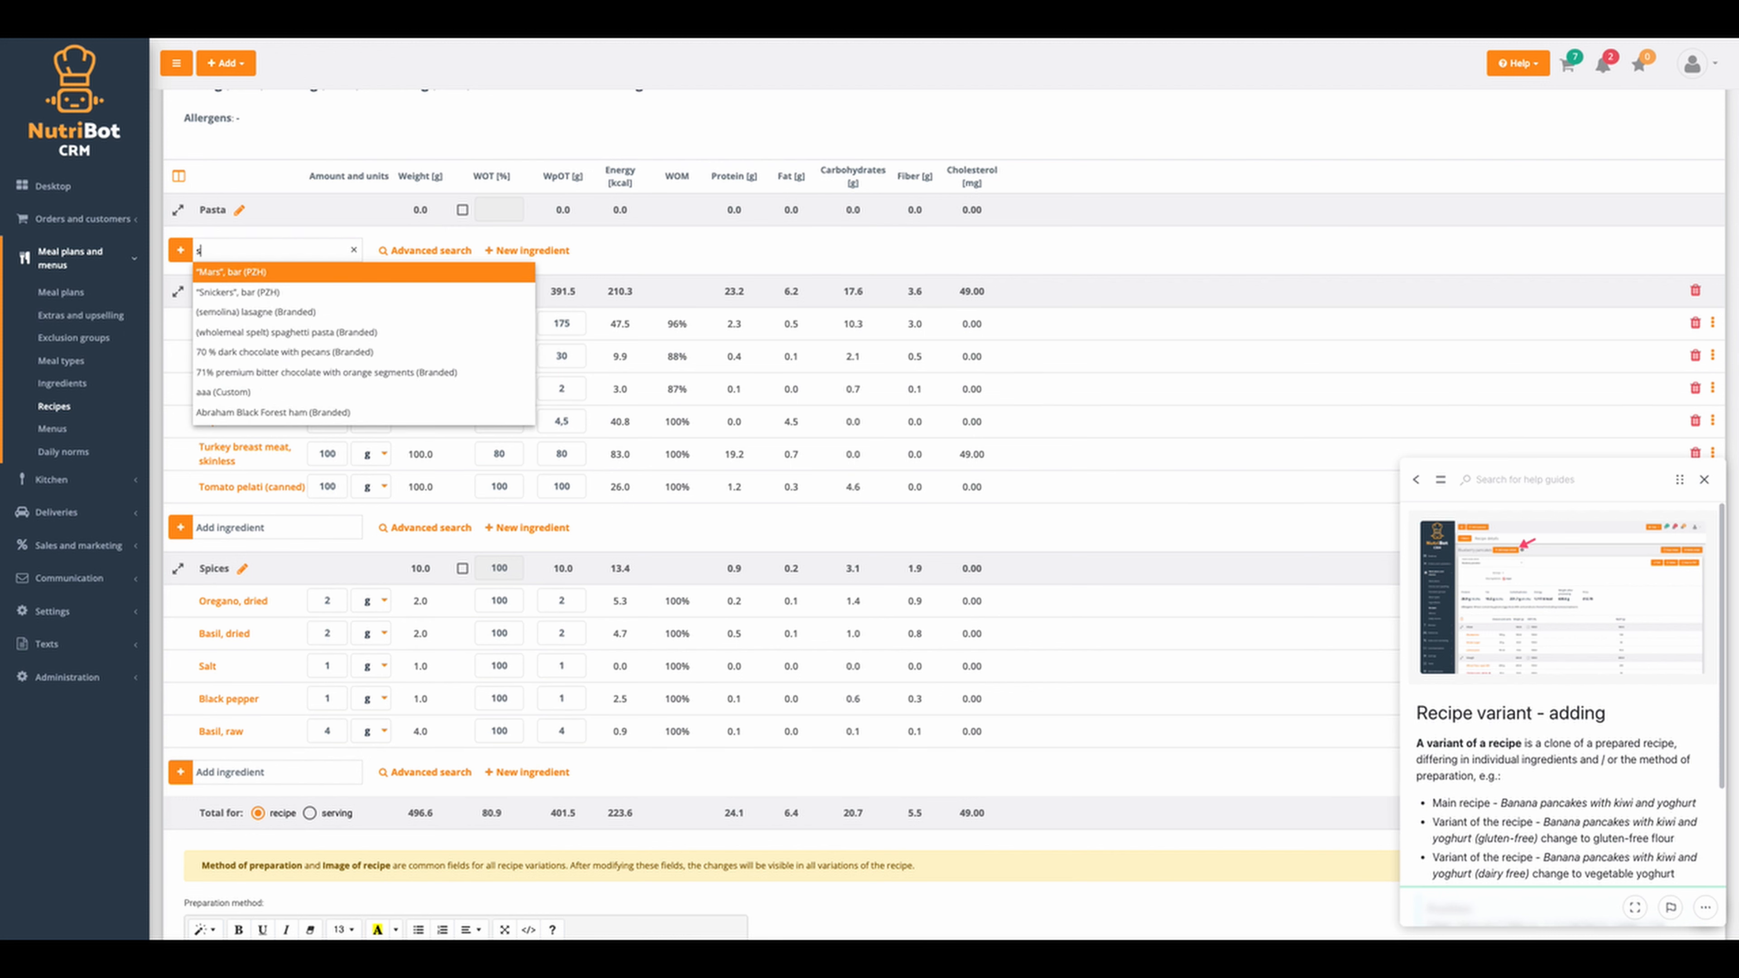
type("paghet")
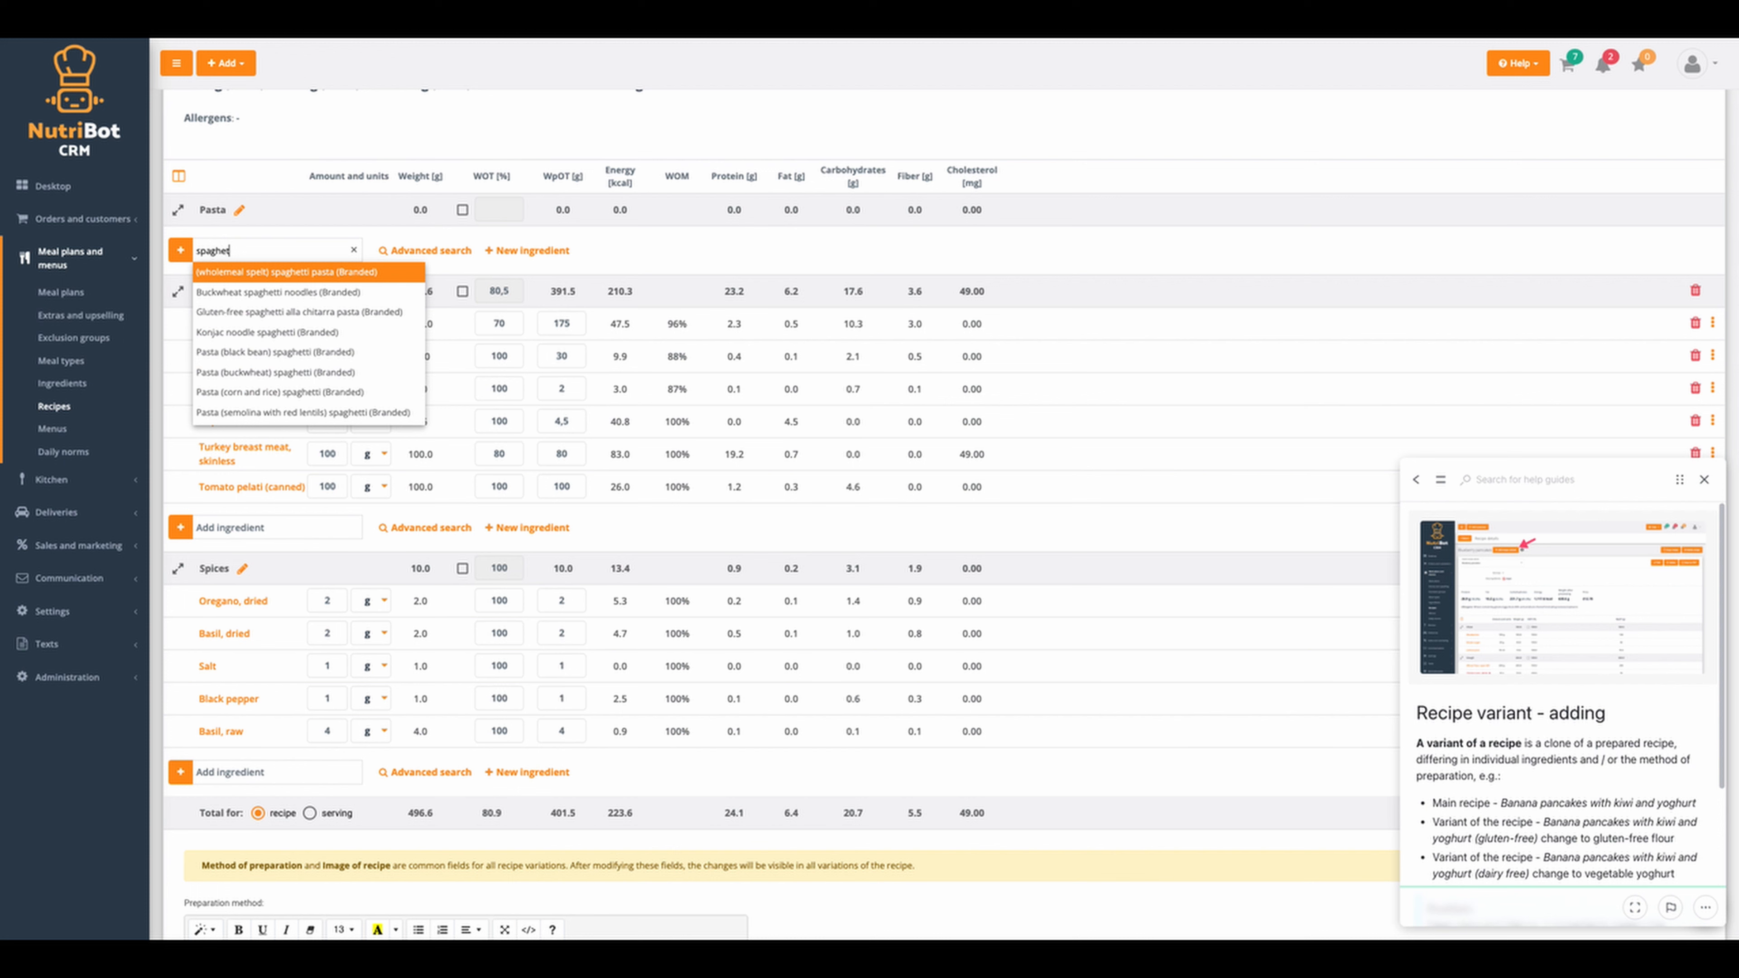
type("ti n.")
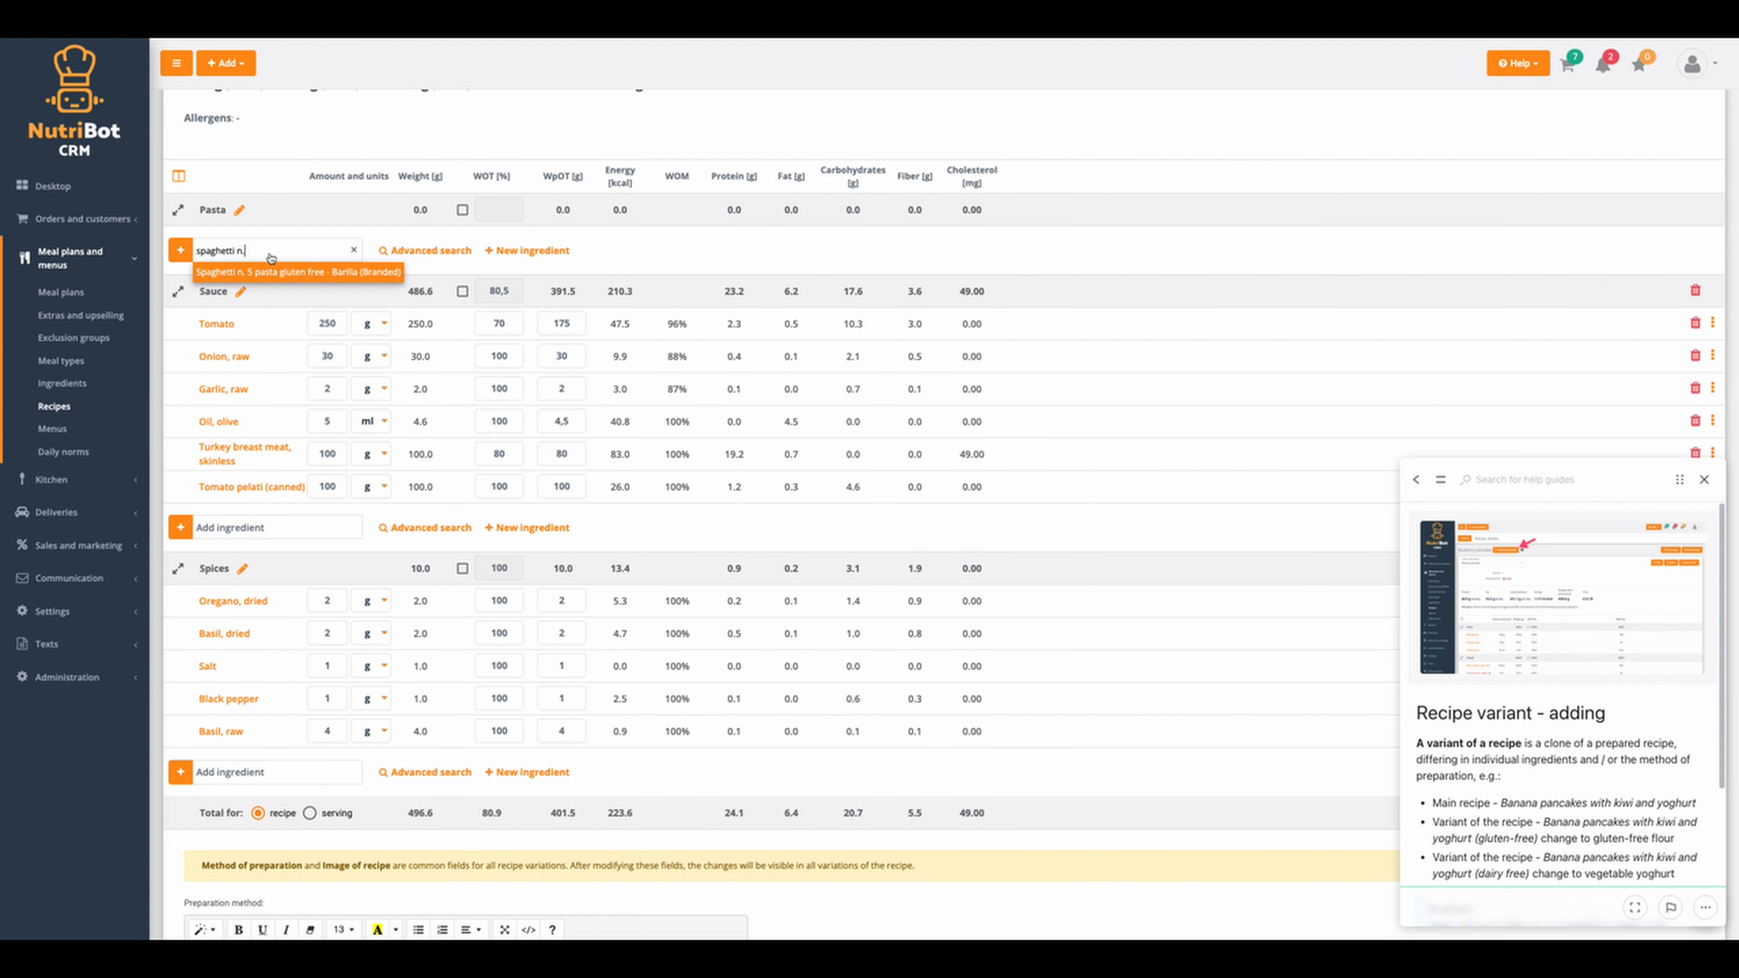
left_click(294, 272)
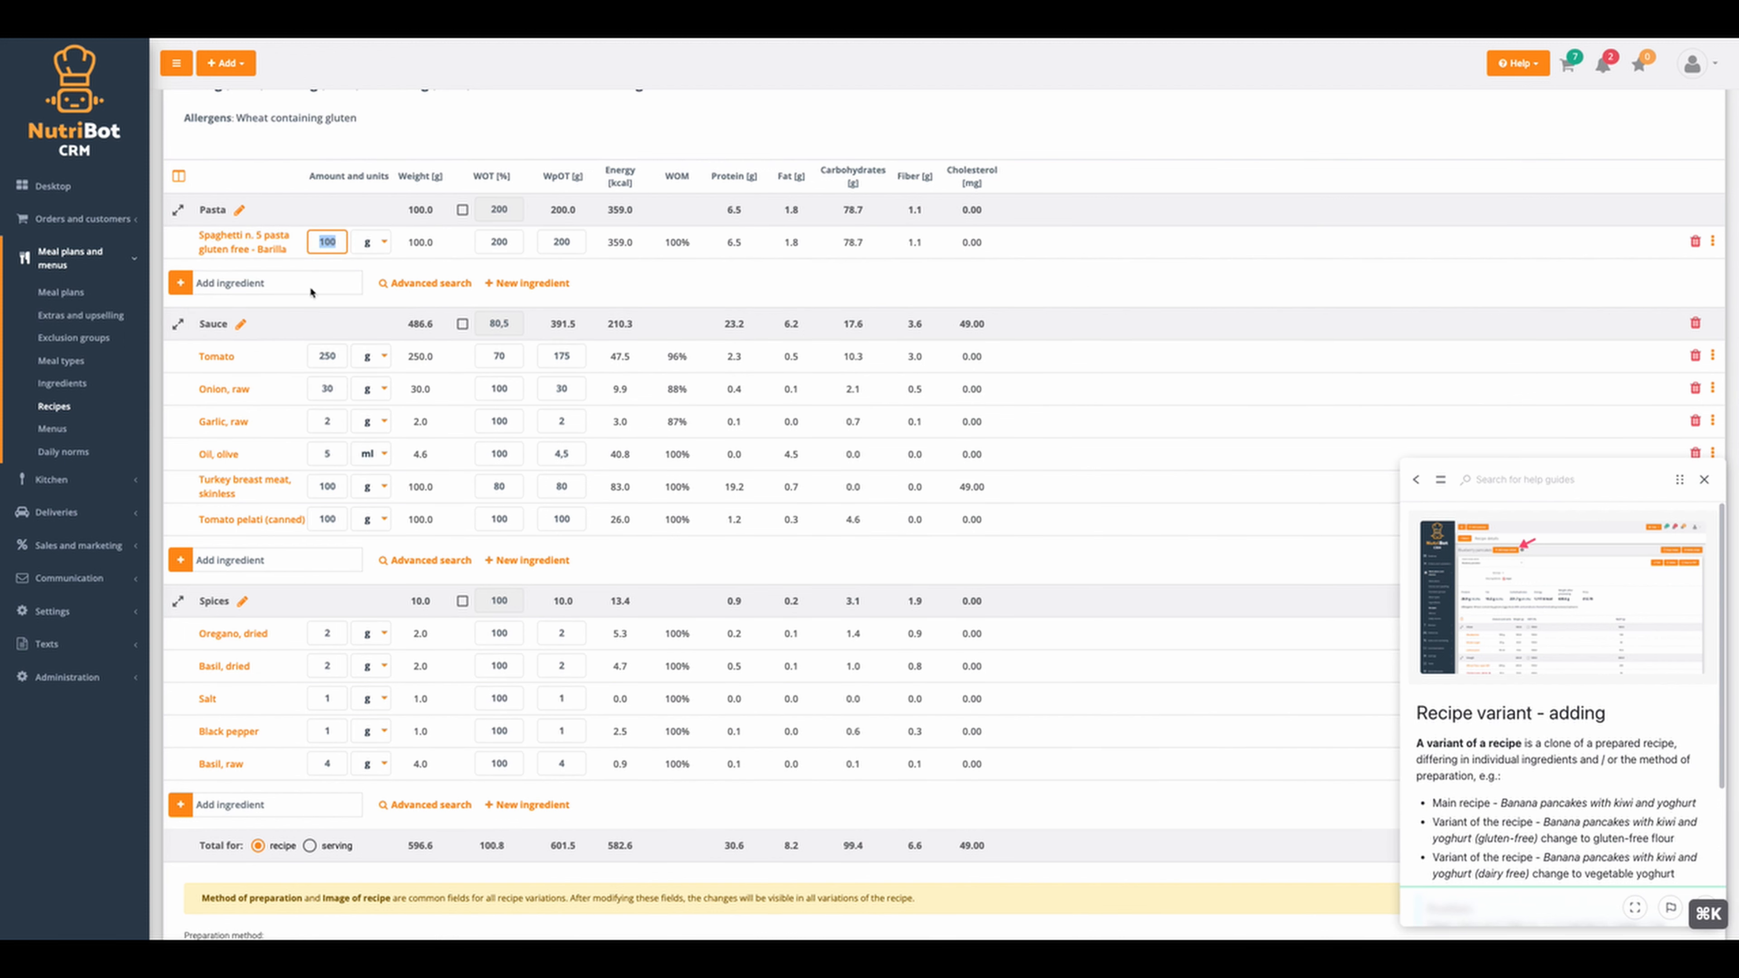
type("50")
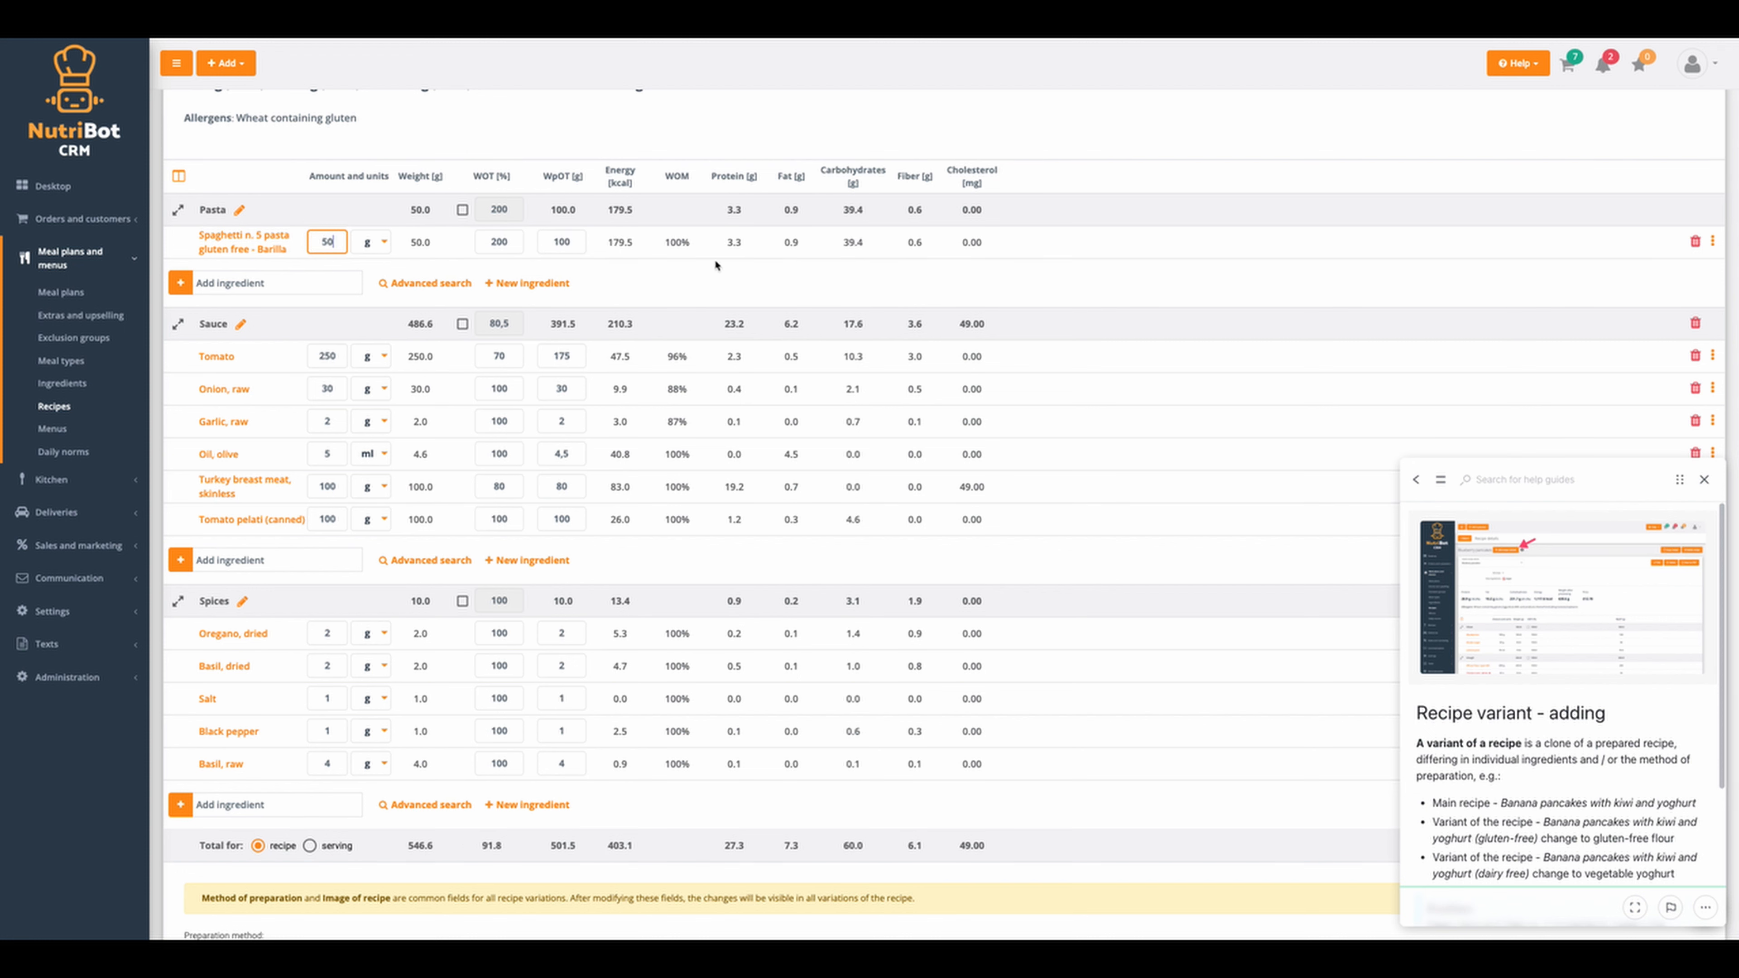
left_click(715, 262)
Append "FOR GLUTEN-FREE VERSION" and "1. In step one replace the pasta with the gluten-free one." to the preparation method and save the variant
scroll(517, 287, "down", 8)
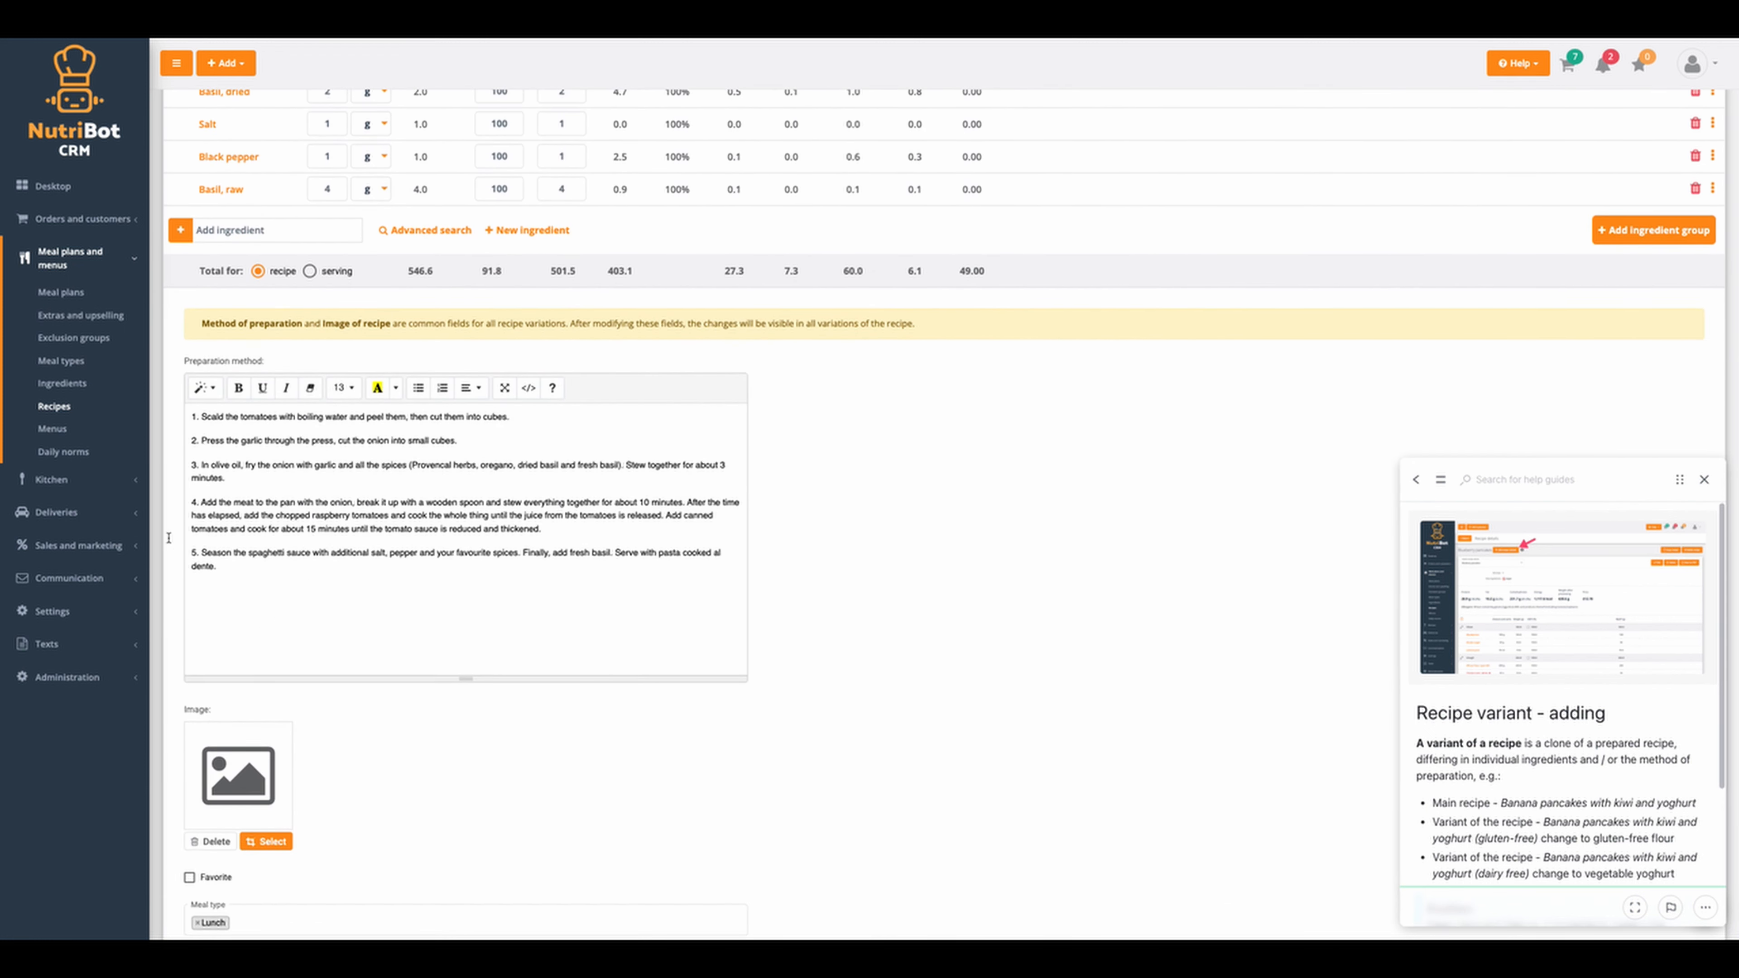
left_click_drag(216, 326, 387, 327)
left_click(497, 331)
left_click(222, 591)
key("Return")
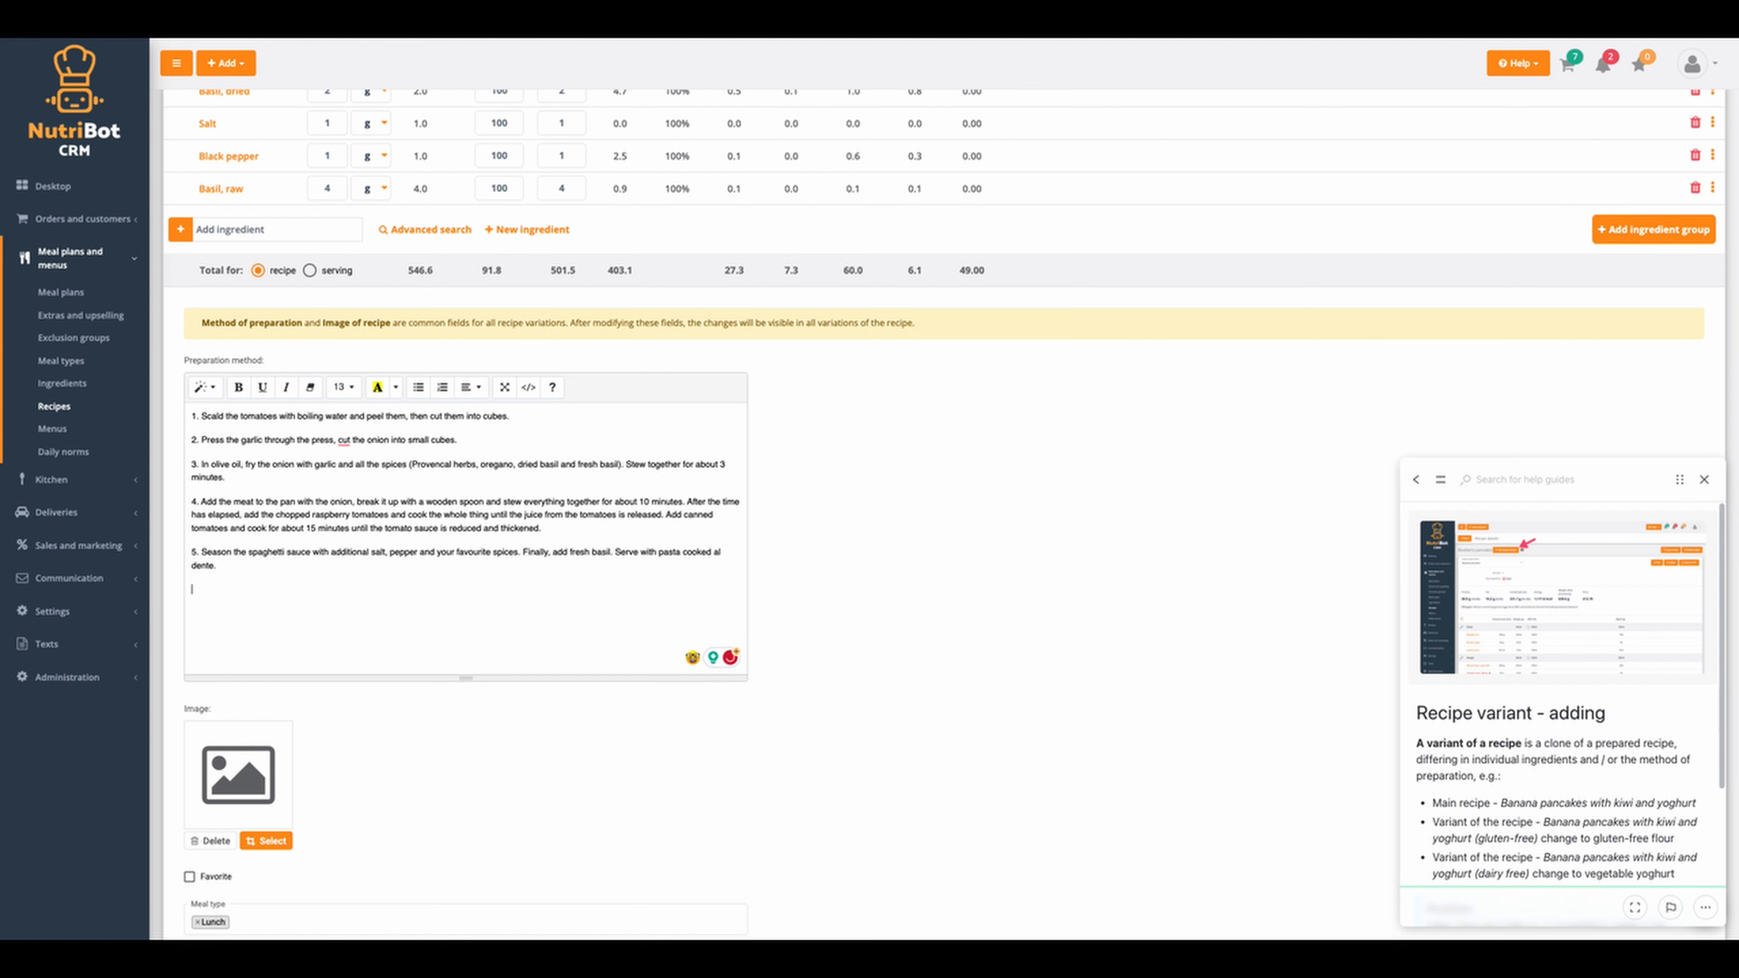
type("FOR GLUTEN FREE VERSION")
key("Return")
type("1. In step one chplace the pasta")
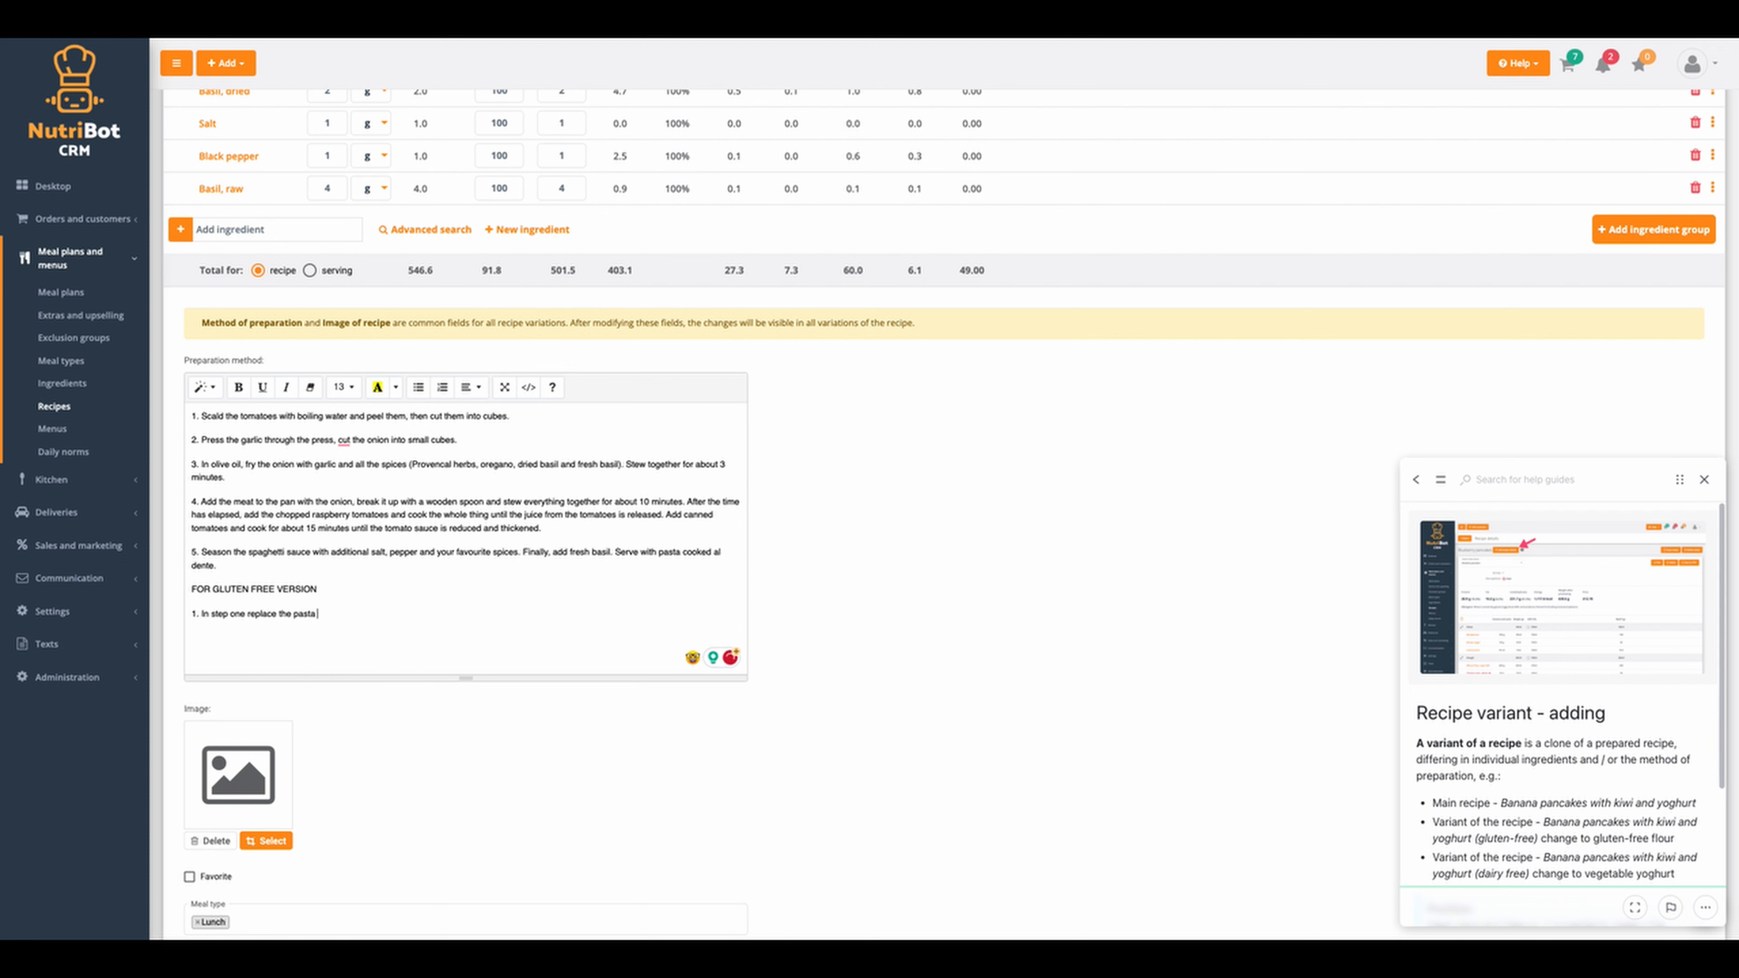
type(" with the gluten-free one.")
scroll(361, 621, "down", 5)
left_click(219, 867)
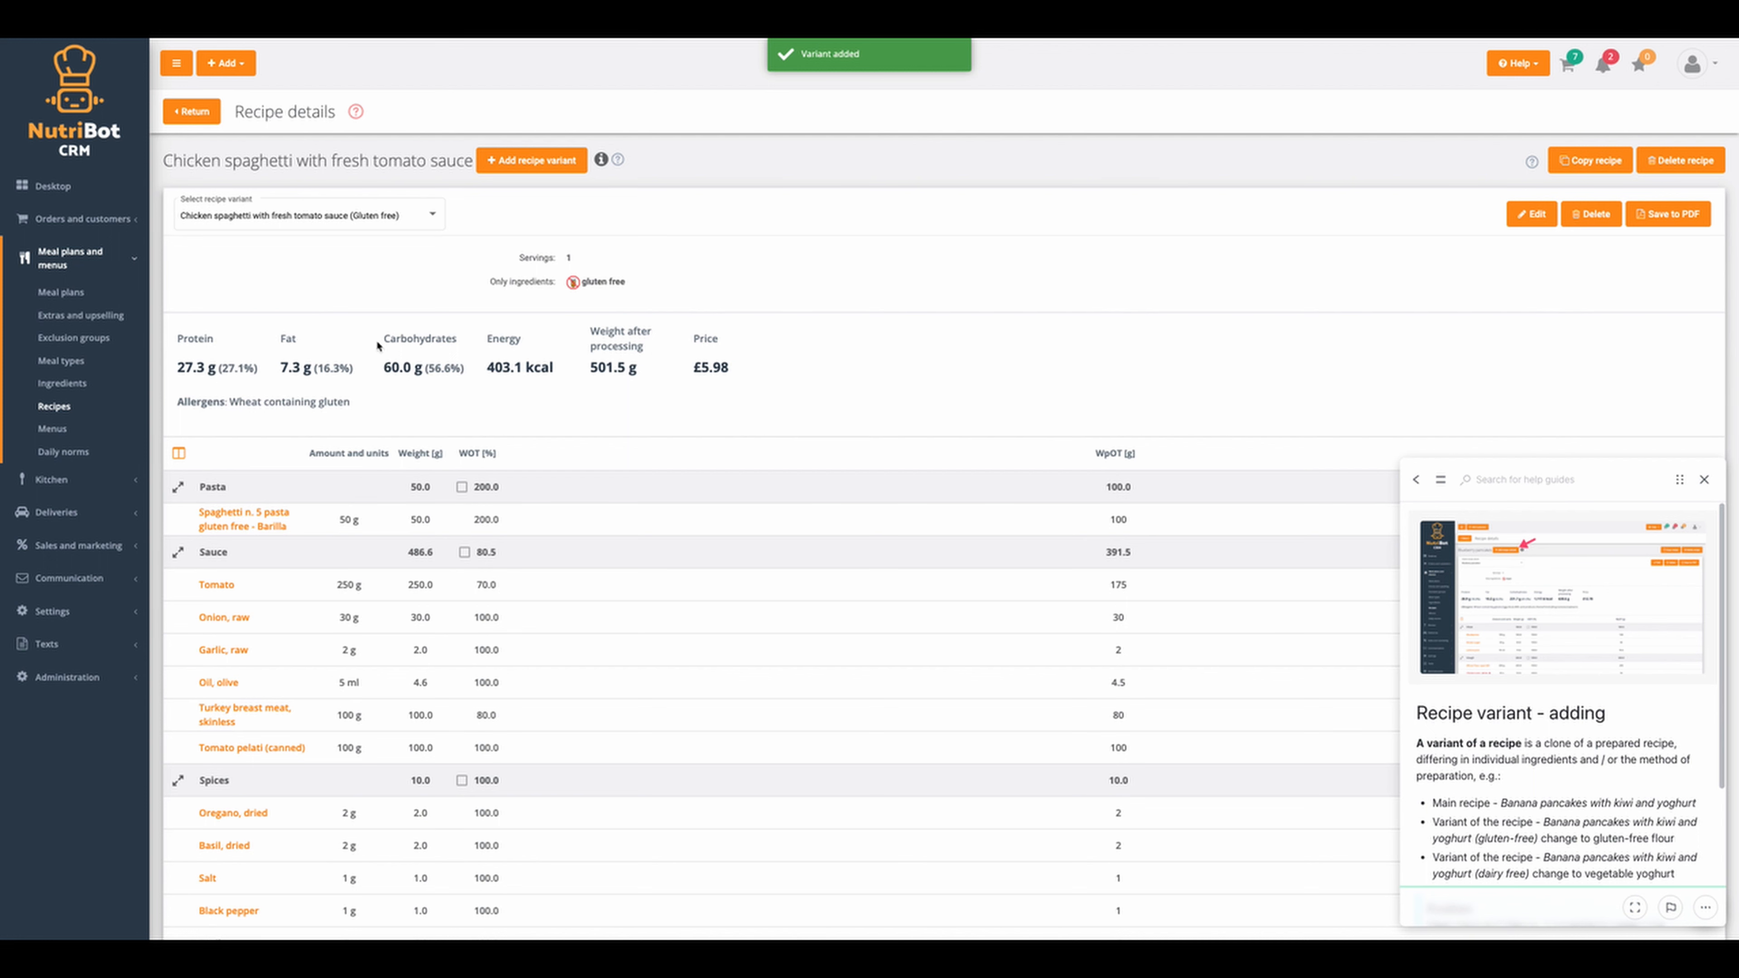
Switch to the main chicken spaghetti recipe and back to its gluten-free variant, and examine the variant's ingredients and preparation method
left_click(336, 218)
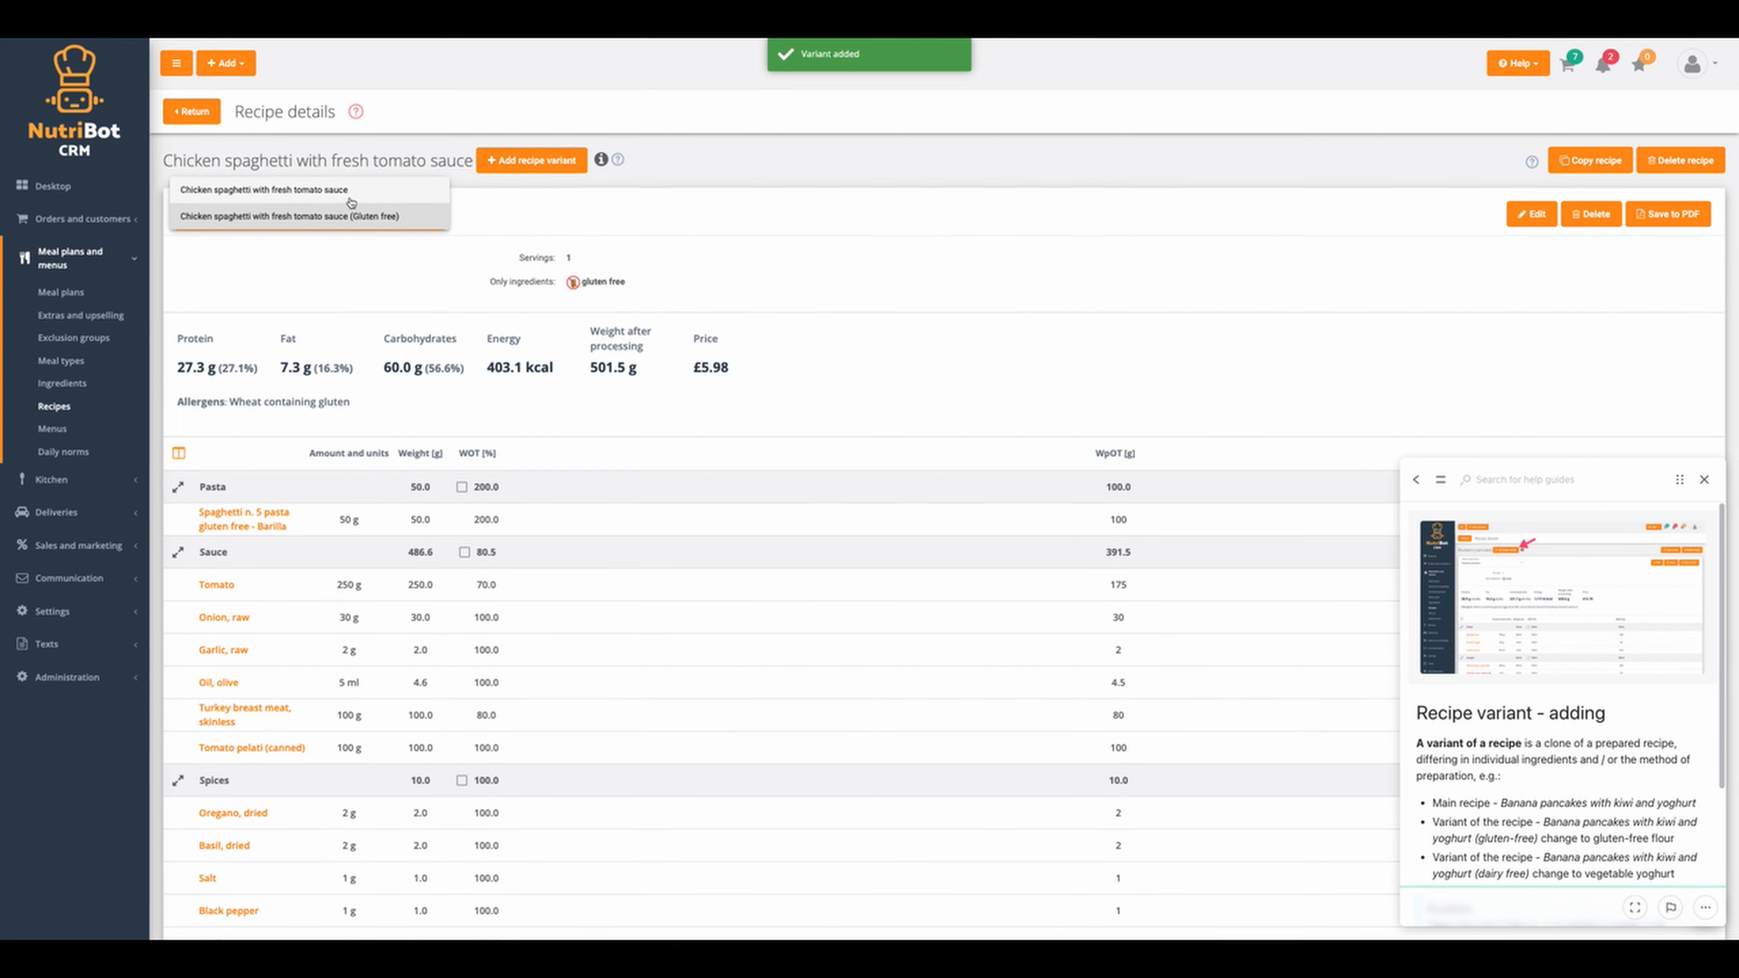
left_click(338, 187)
left_click(344, 218)
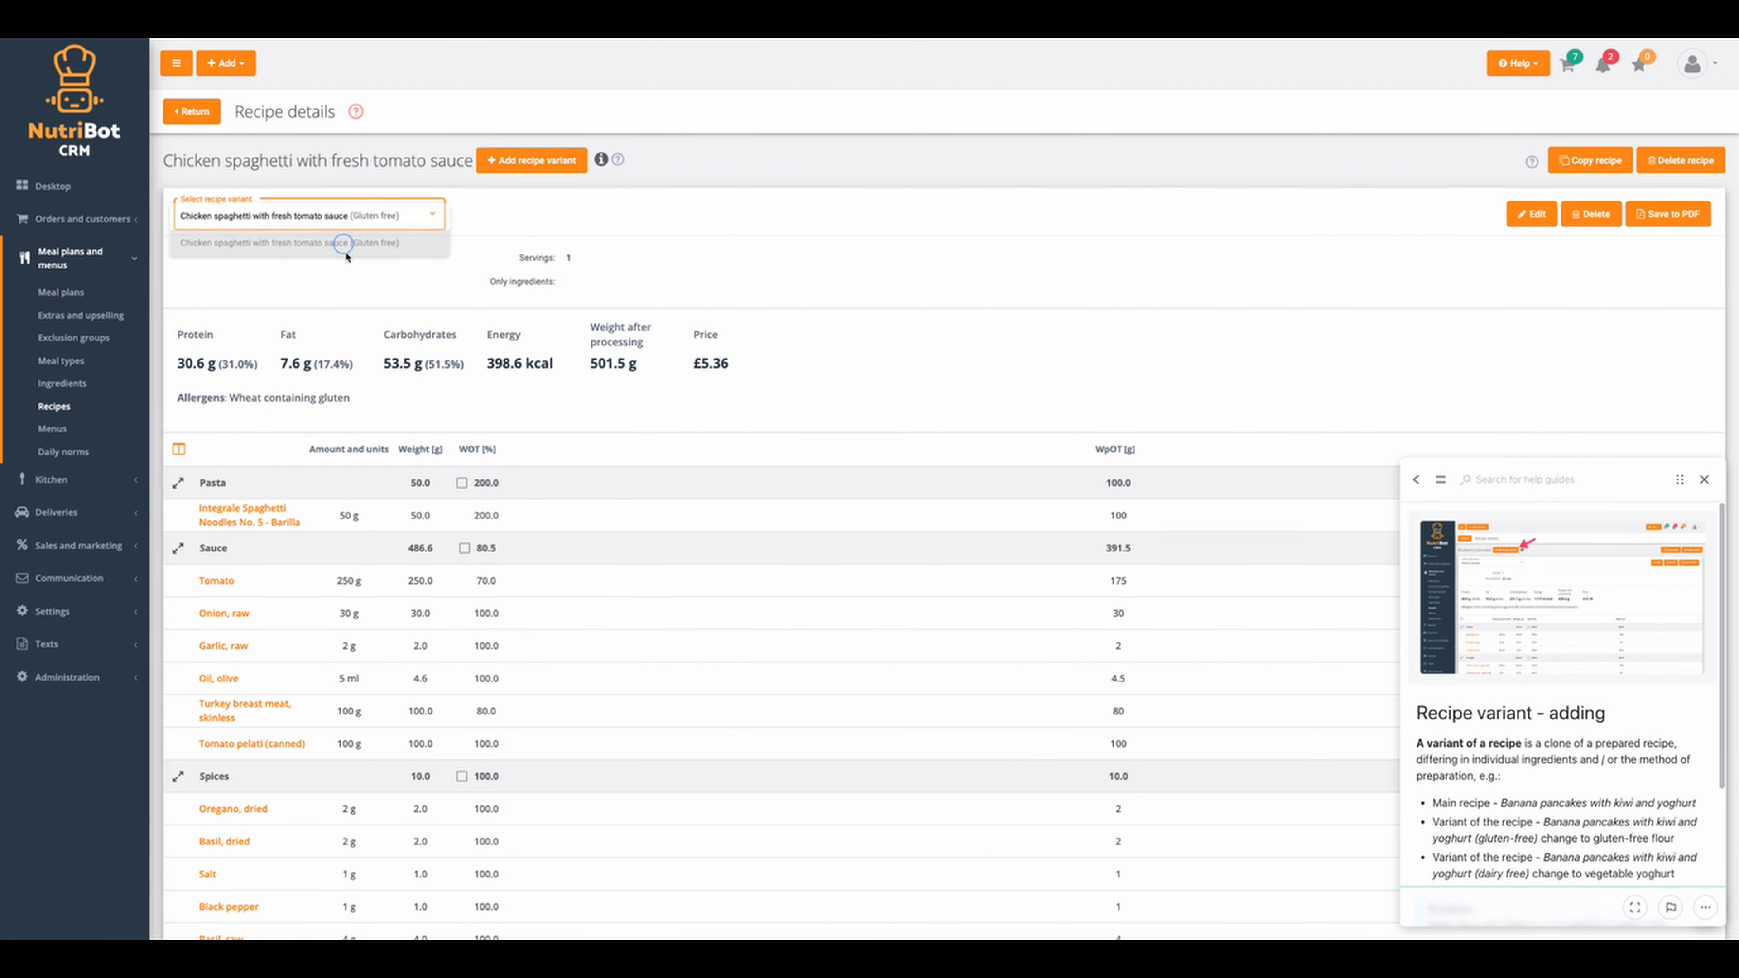
left_click(341, 239)
scroll(561, 376, "down", 10)
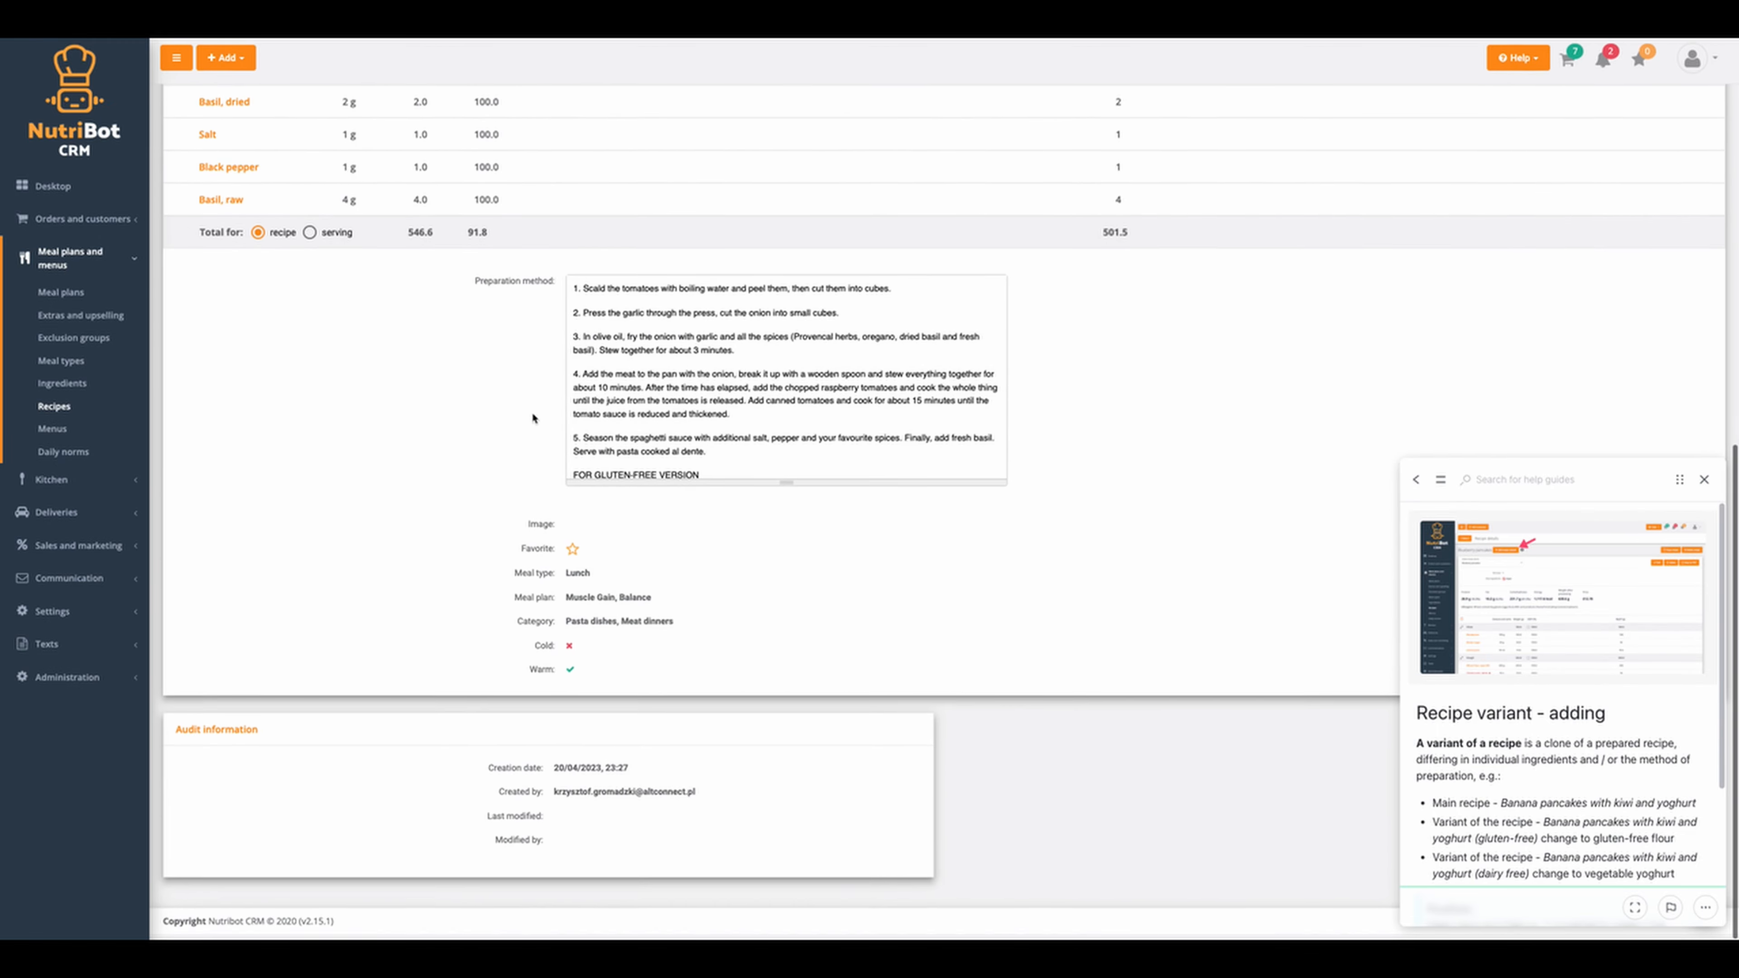
scroll(421, 511, "up", 8)
scroll(424, 514, "down", 6)
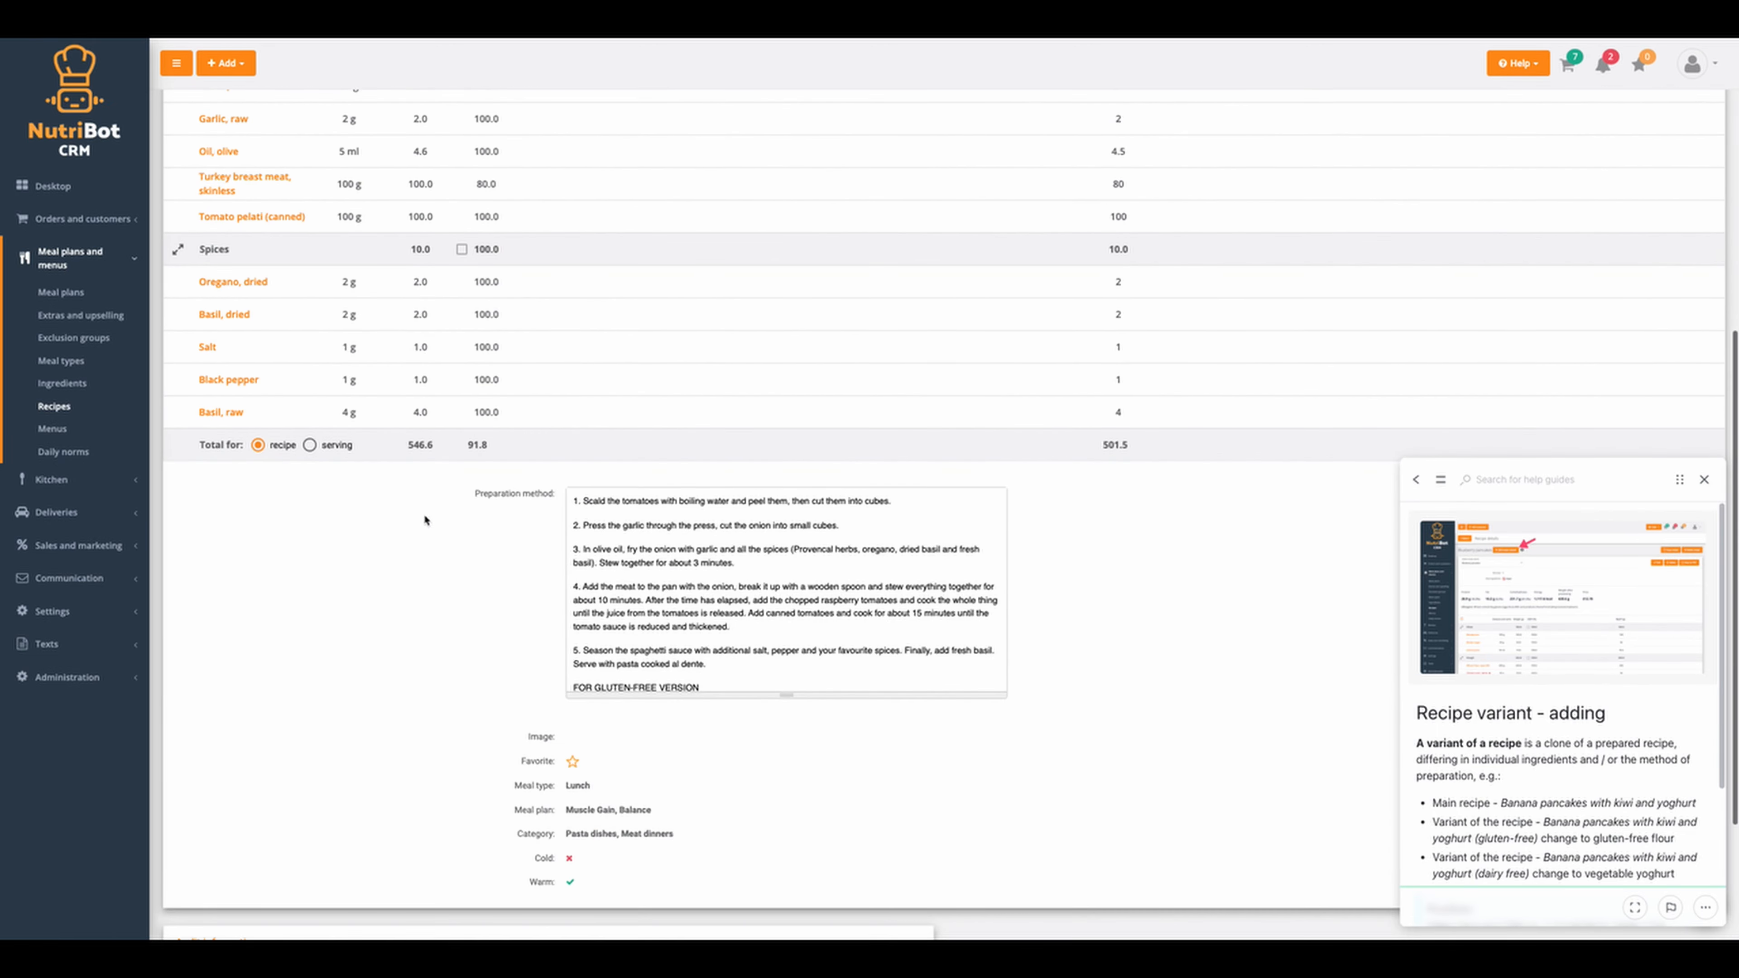
scroll(399, 498, "up", 4)
scroll(382, 487, "up", 5)
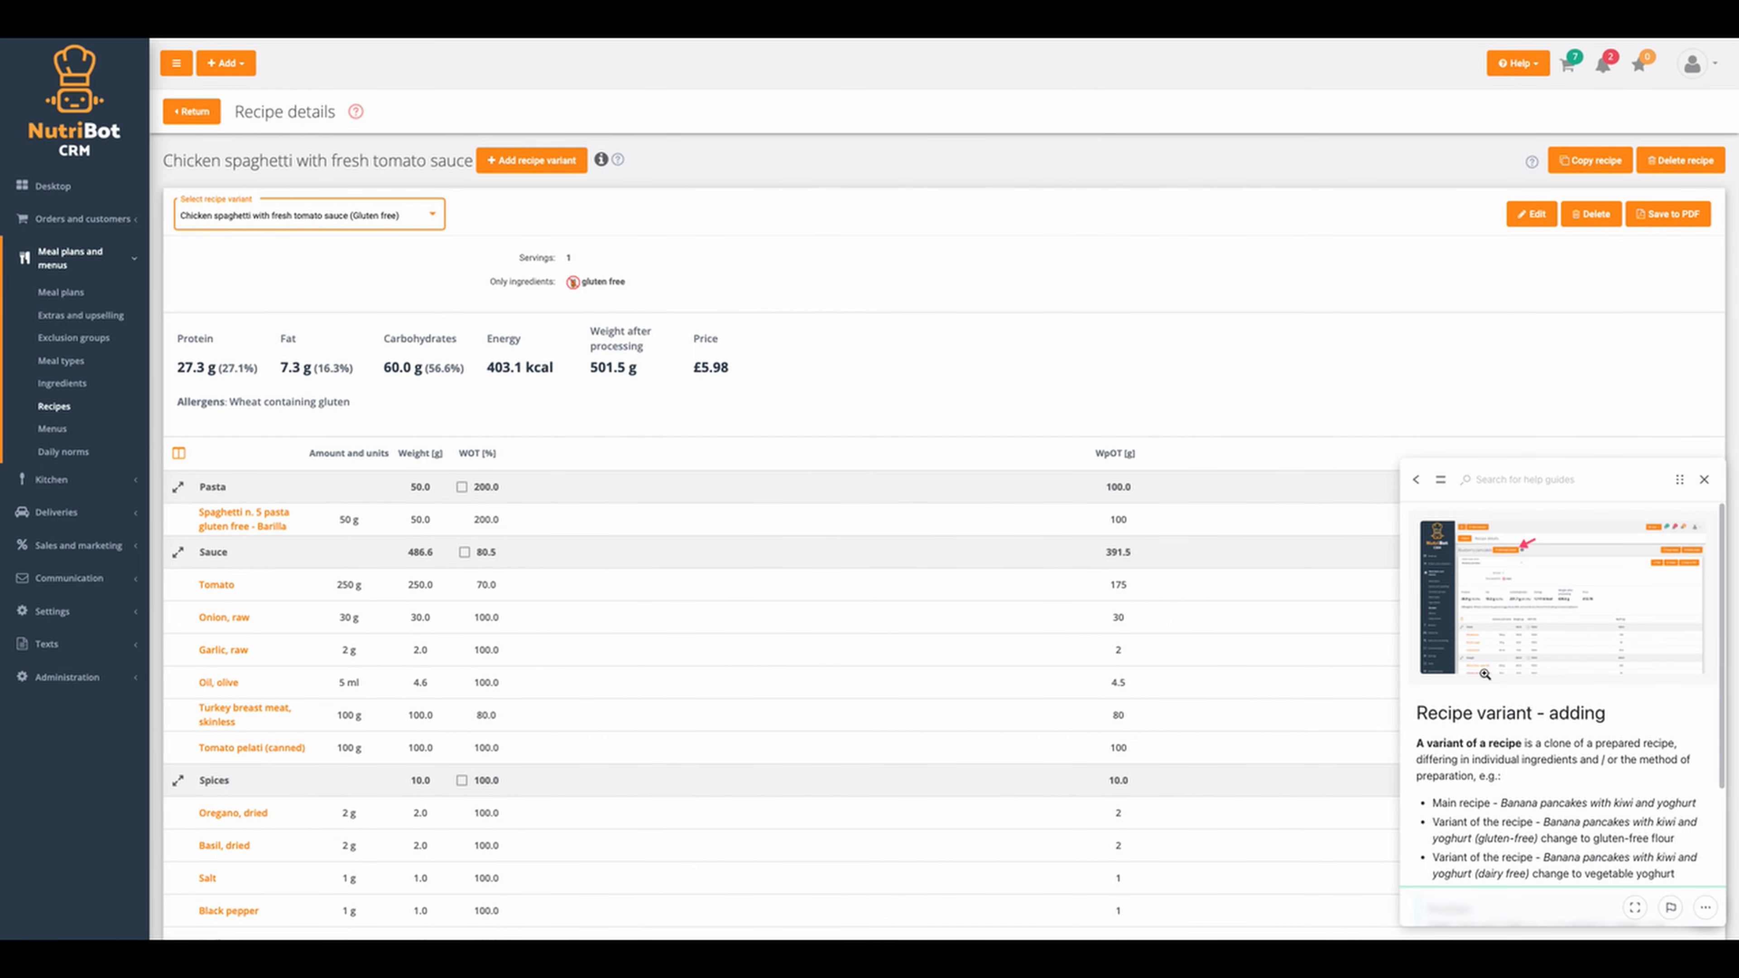
Go through the recipe variant help guide to the presentation on reports and enlarge its kitchen report image
scroll(1506, 718, "down", 5)
left_click(1464, 856)
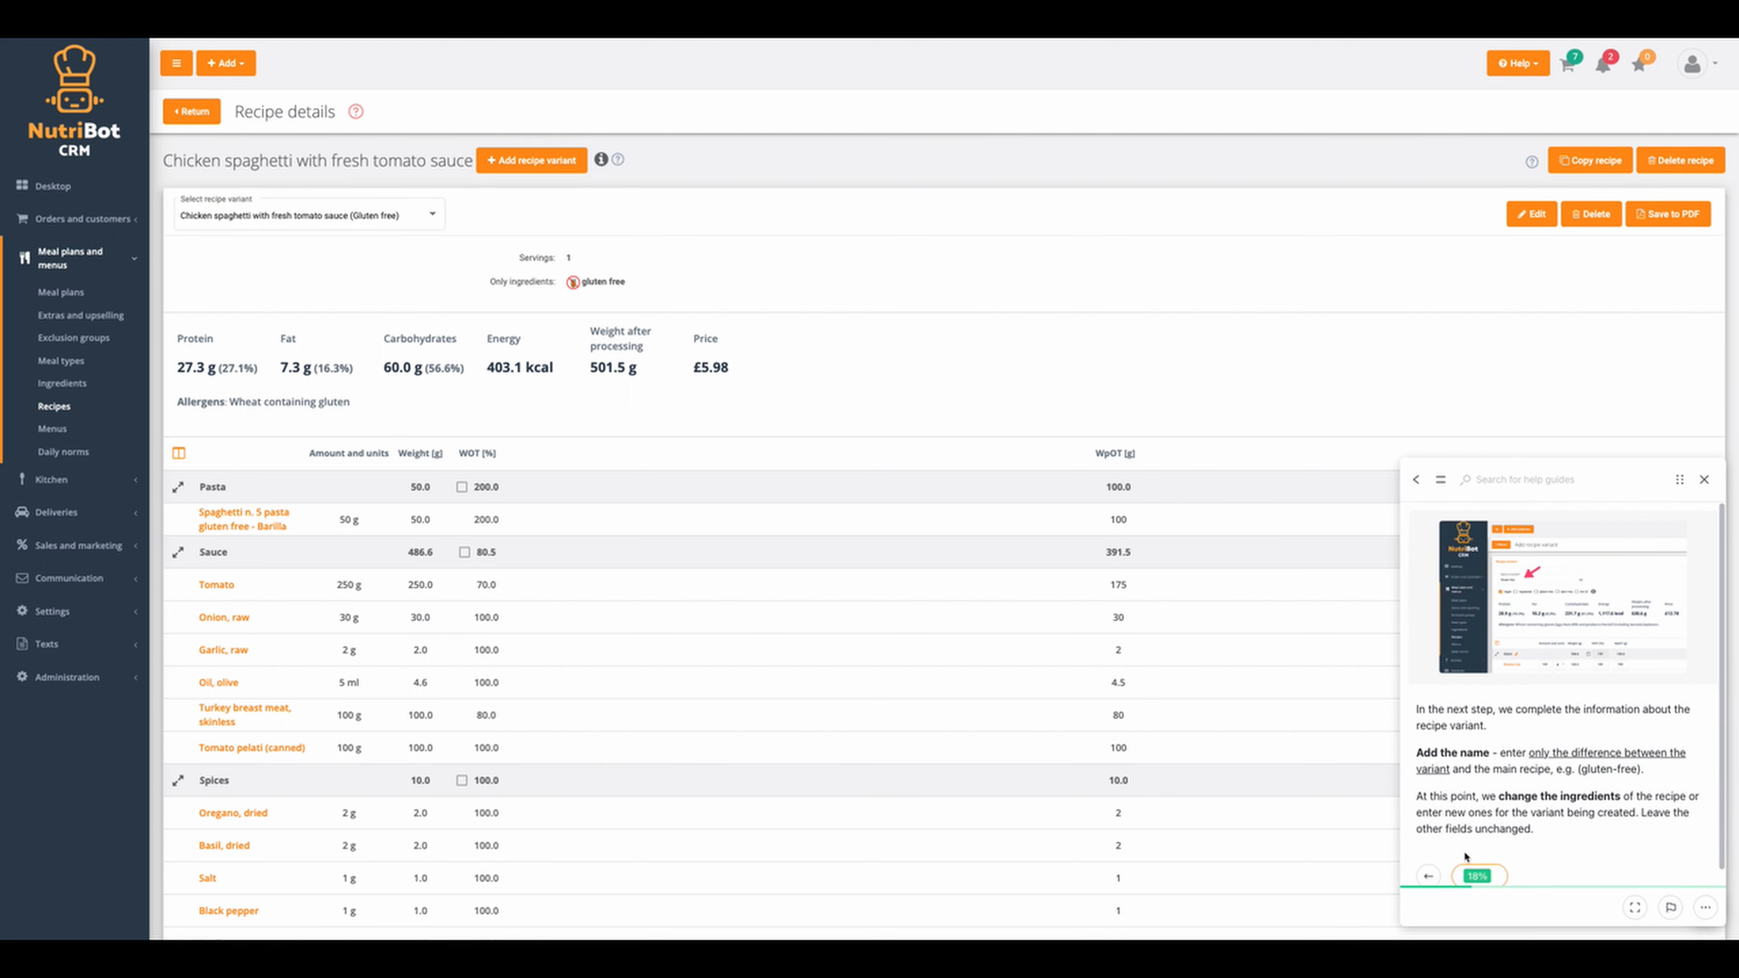
scroll(1502, 767, "down", 5)
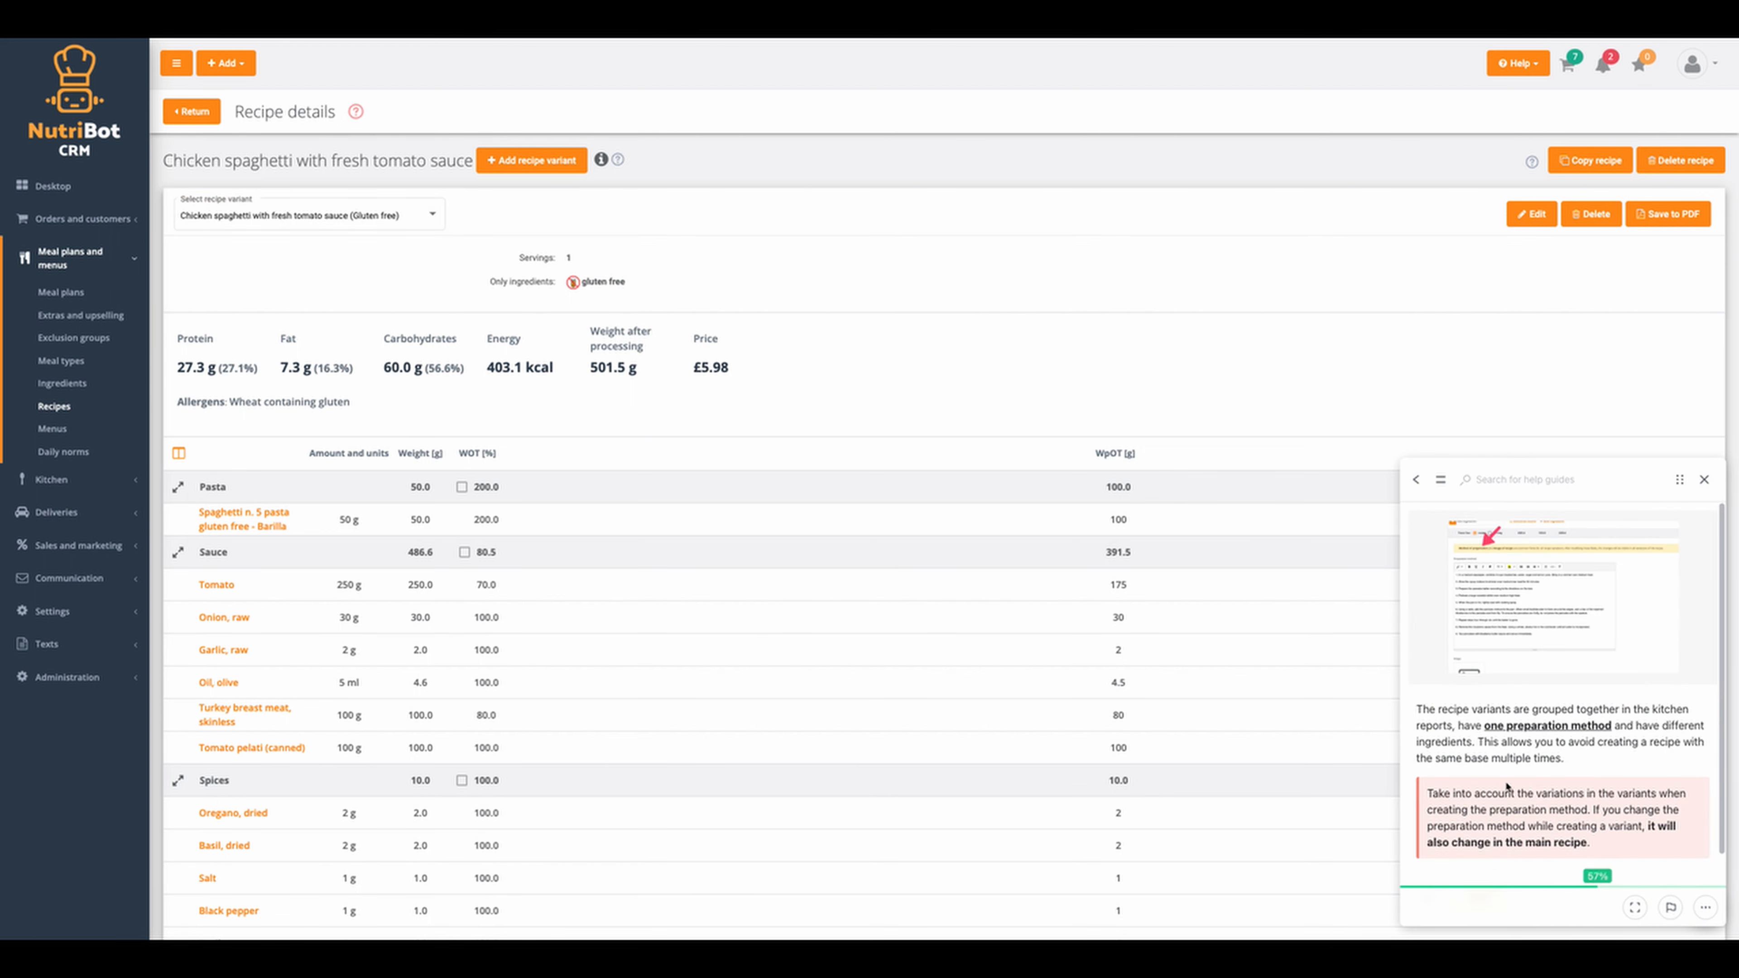
scroll(1502, 767, "down", 10)
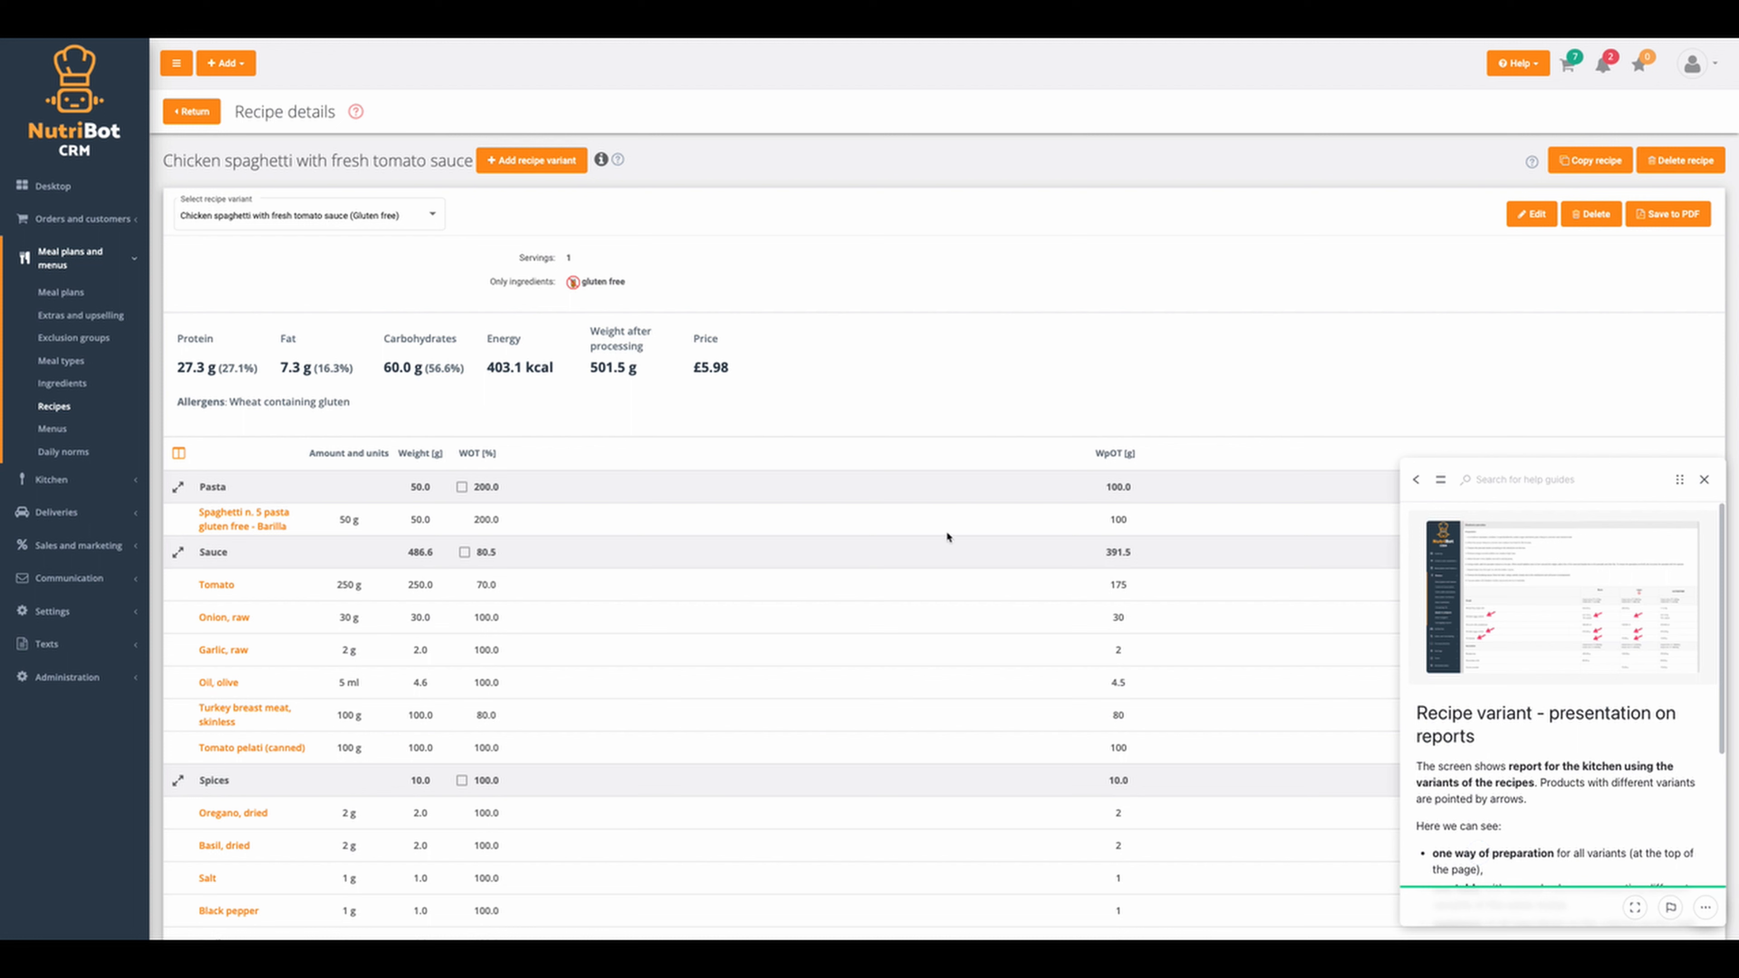
left_click(1563, 619)
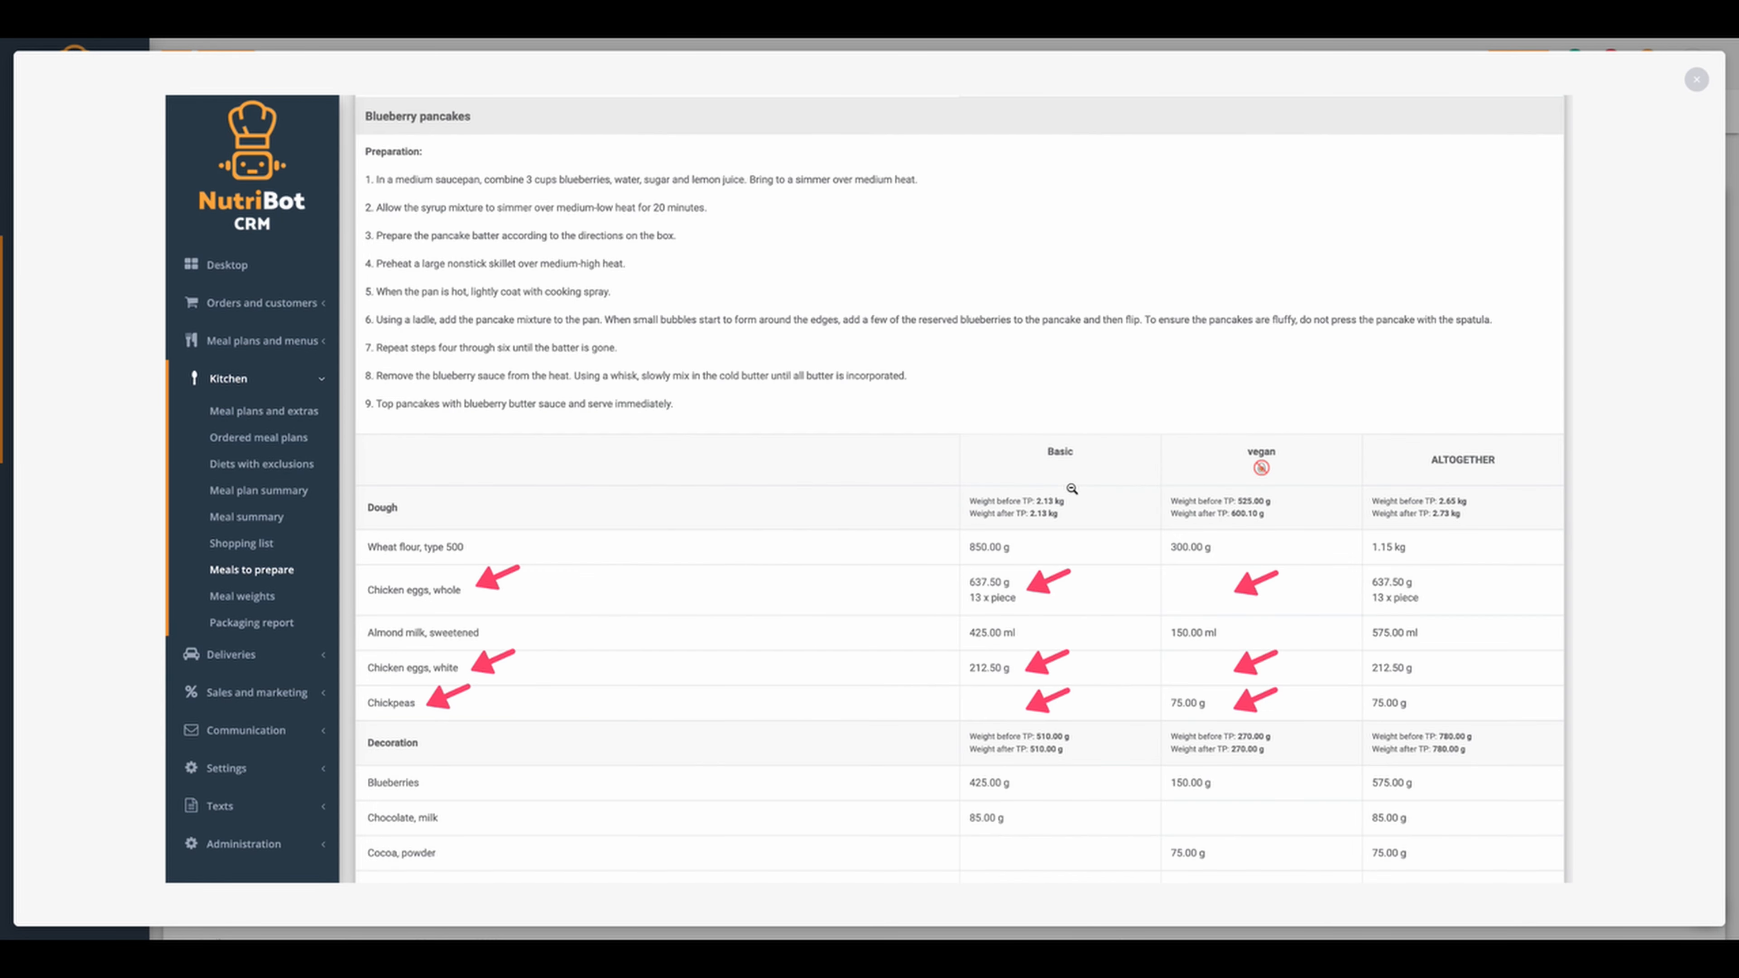